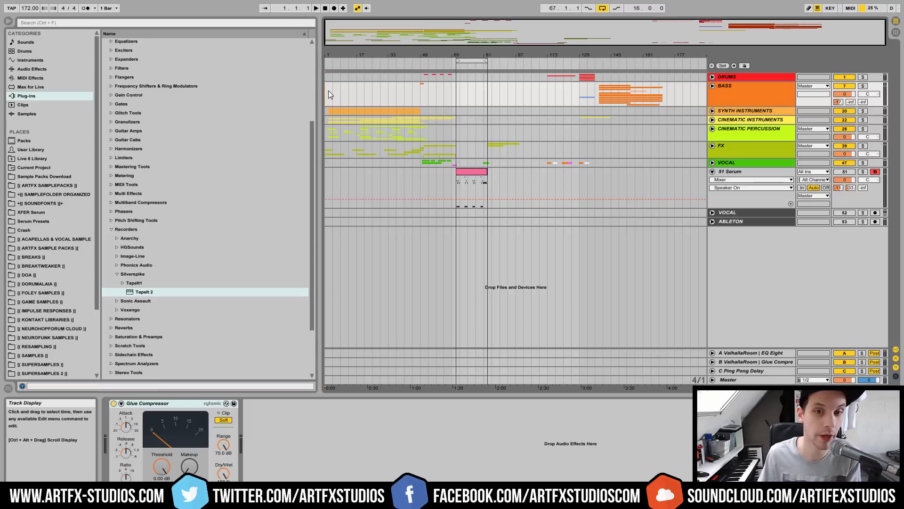
# Start playing the arrangement from the beginning and collapse the Effects folder in the plug-in browser.
pyautogui.press('space')
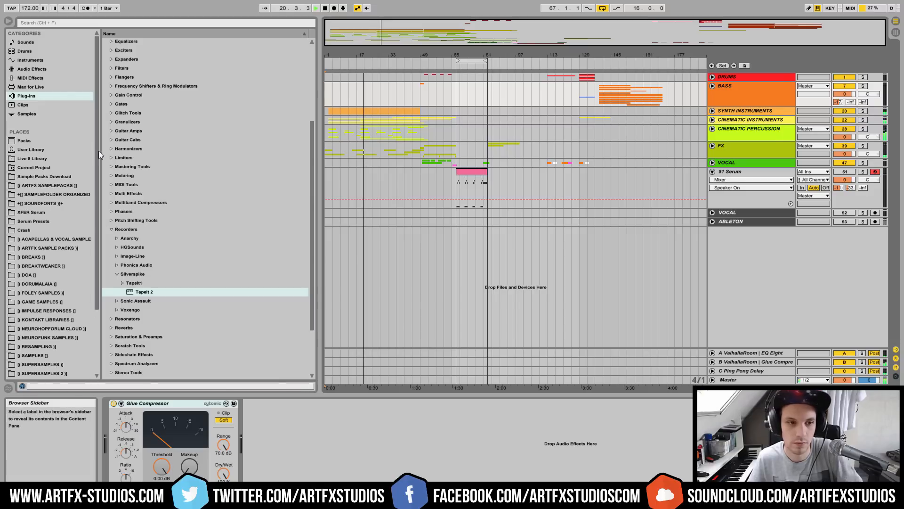
pyautogui.moveTo(312, 157); pyautogui.dragTo(315, 36)
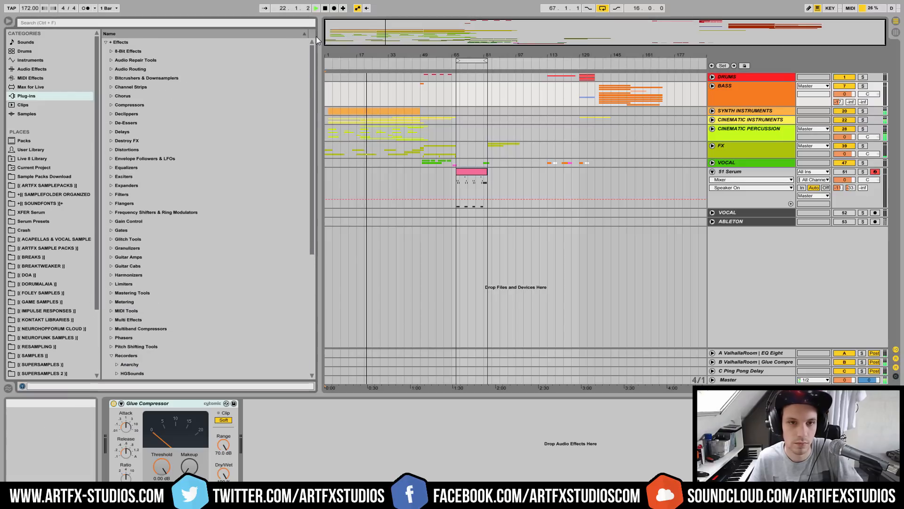
pyautogui.click(106, 42)
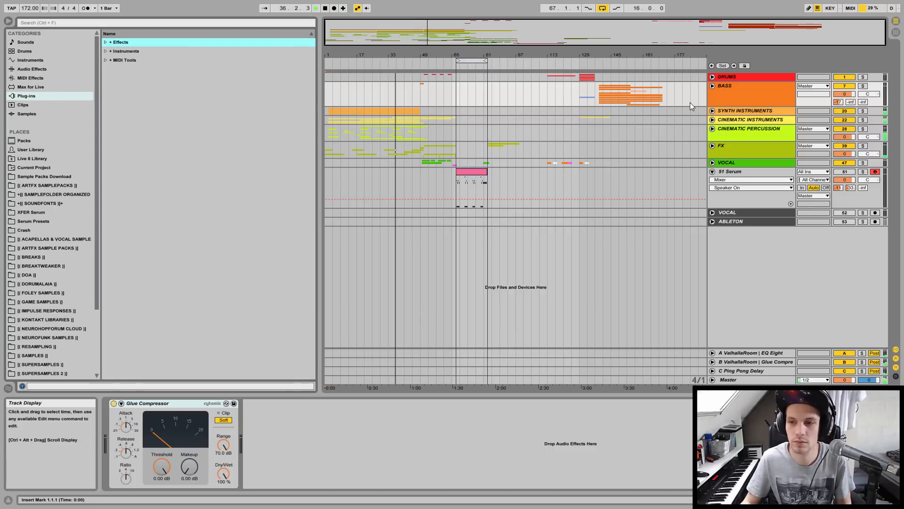
# Lower the Electric Guitar track's volume to -4.6 dB in the Cinematic Instruments group, then fold the group.
pyautogui.click(712, 120)
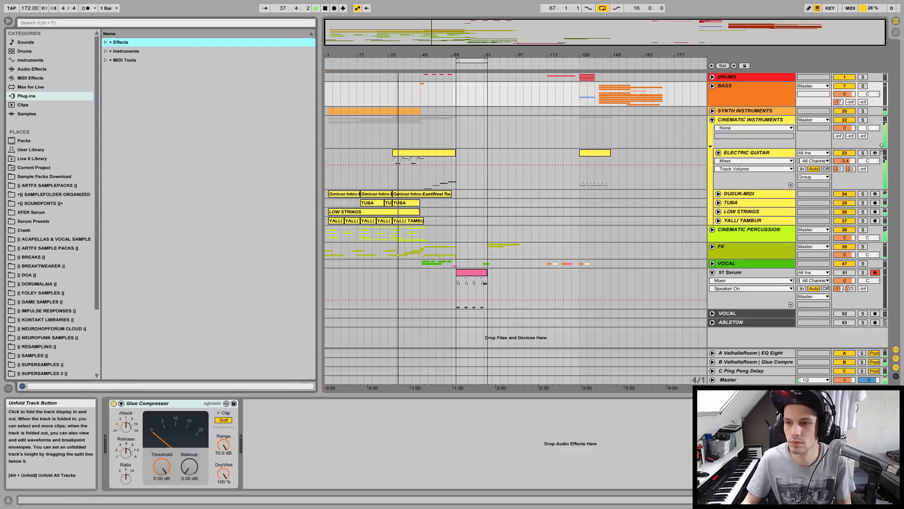
pyautogui.click(718, 153)
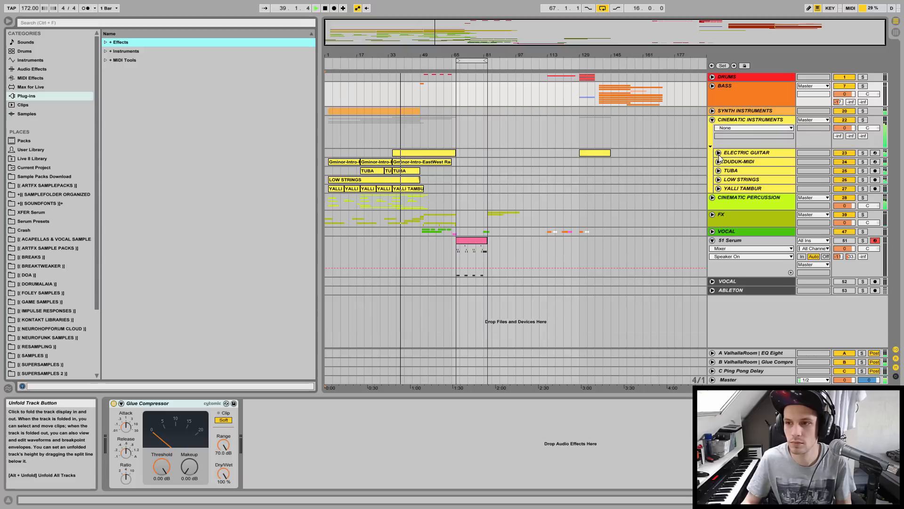
pyautogui.click(718, 153)
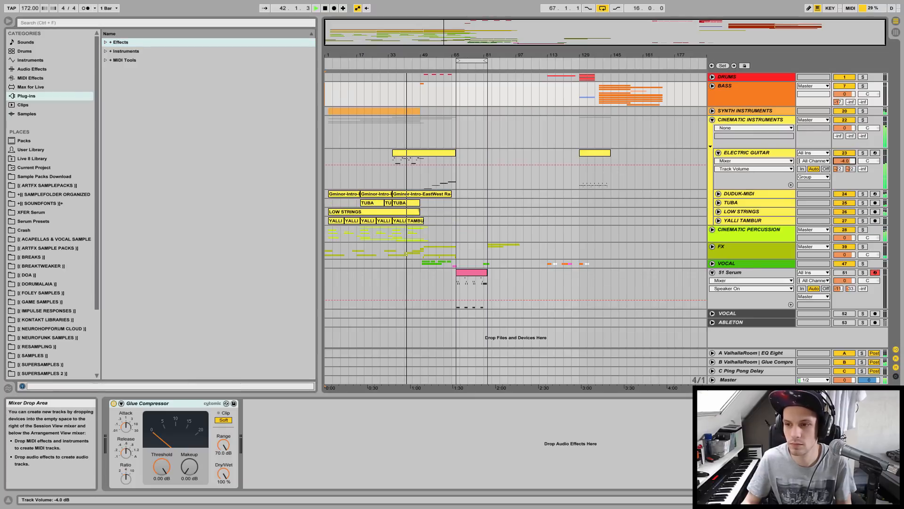
pyautogui.moveTo(851, 163); pyautogui.dragTo(850, 166)
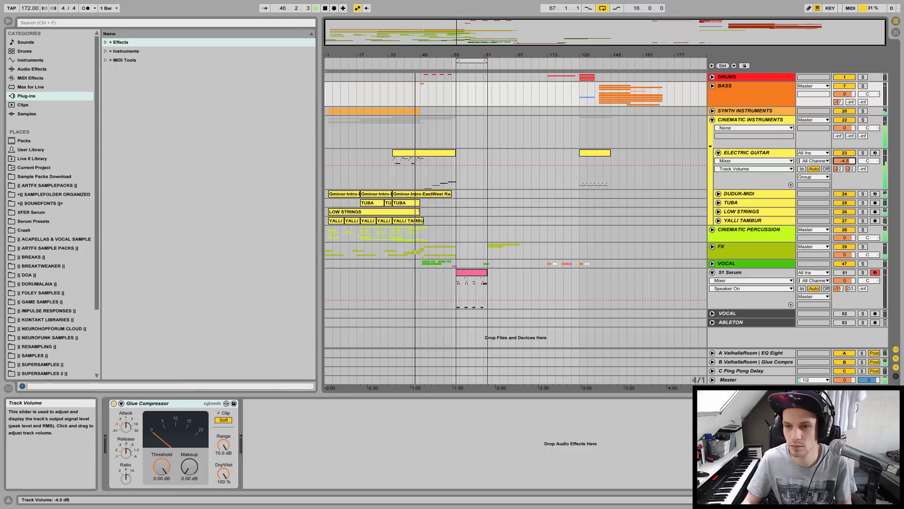
pyautogui.click(718, 153)
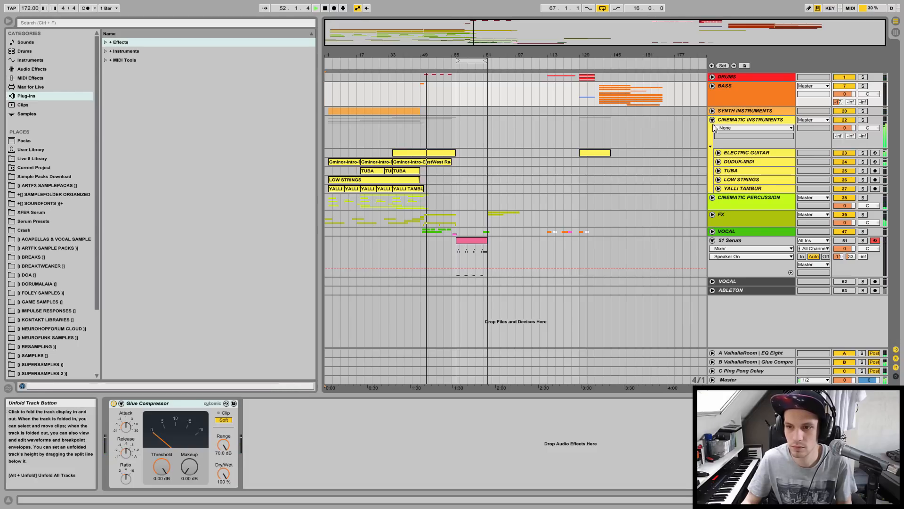
pyautogui.click(718, 153)
pyautogui.click(847, 161)
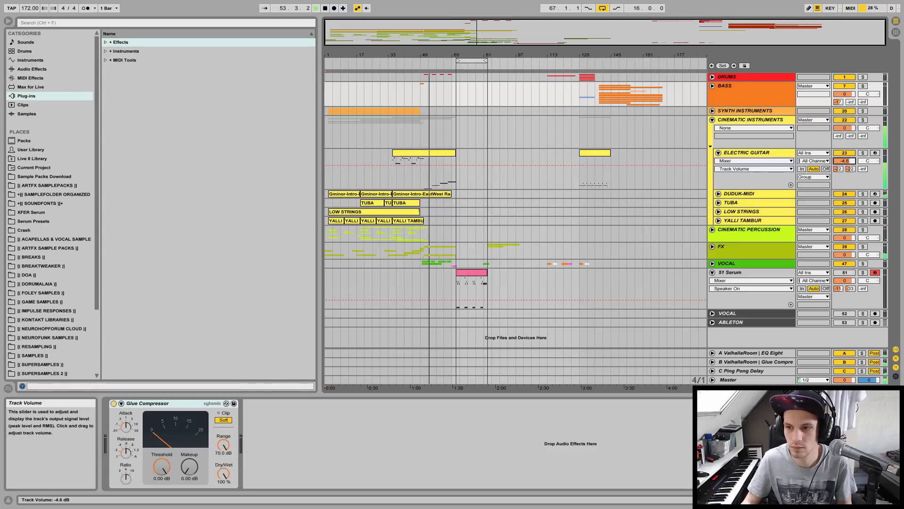
pyautogui.click(712, 120)
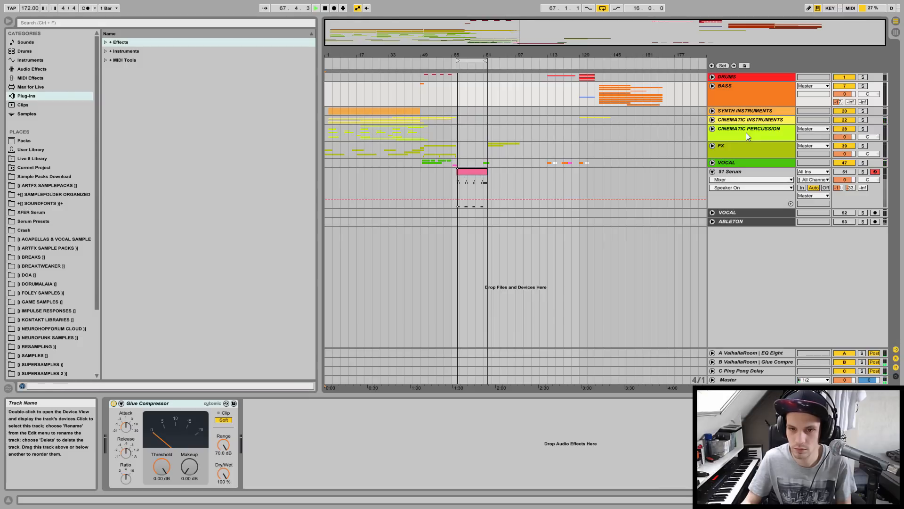
# Stop the playback, switch off the arrangement loop and play the section from bar 81.
pyautogui.click(324, 8)
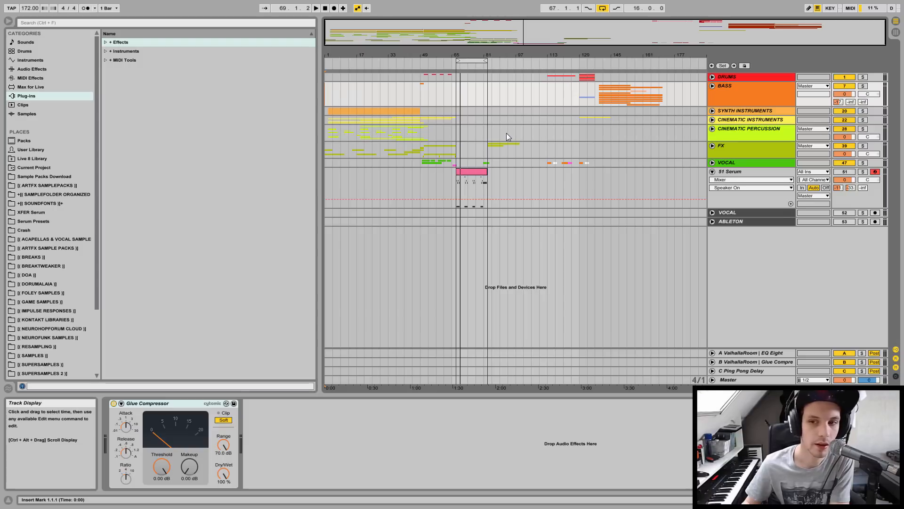
pyautogui.click(487, 151)
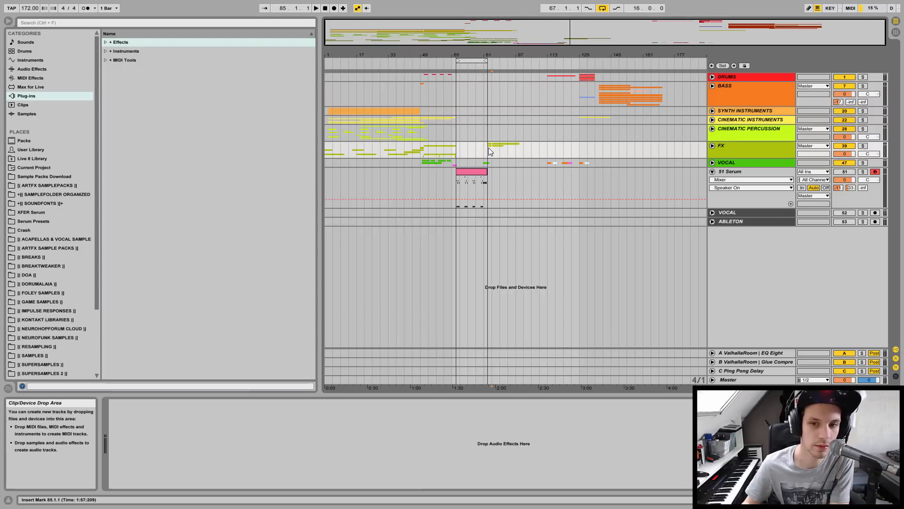
pyautogui.click(487, 148)
pyautogui.press('space')
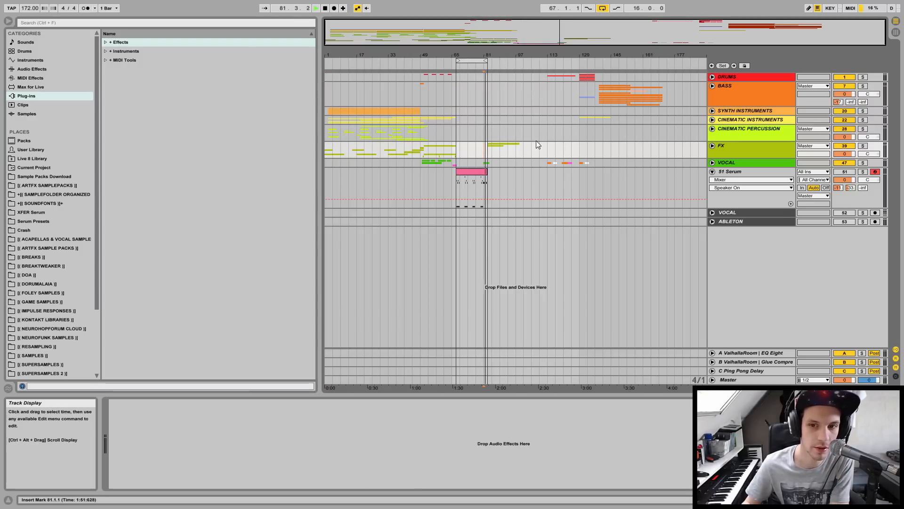
pyautogui.press('space')
pyautogui.click(602, 9)
pyautogui.press('space')
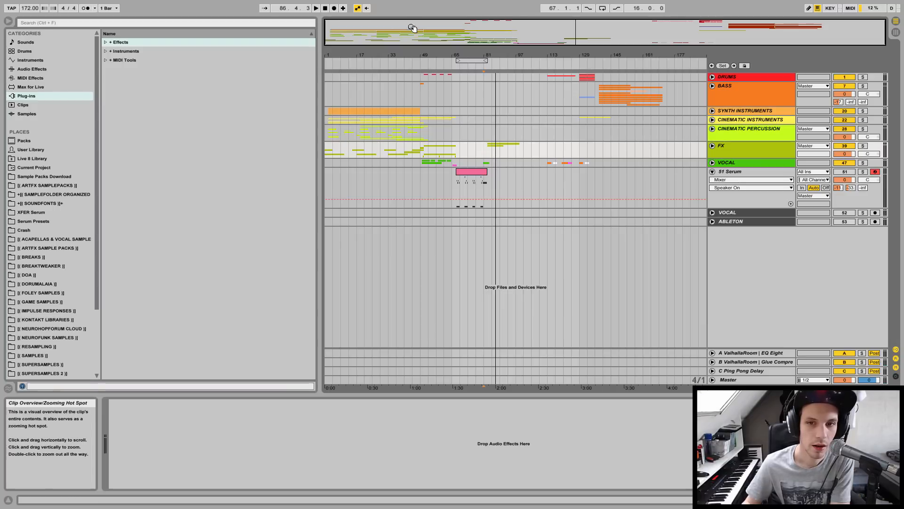
# Unfold the Vocal group and play the LNG_85bpm vocal clip leading into bar 67 on the 50 Audio track.
pyautogui.moveTo(455, 54); pyautogui.dragTo(456, 84)
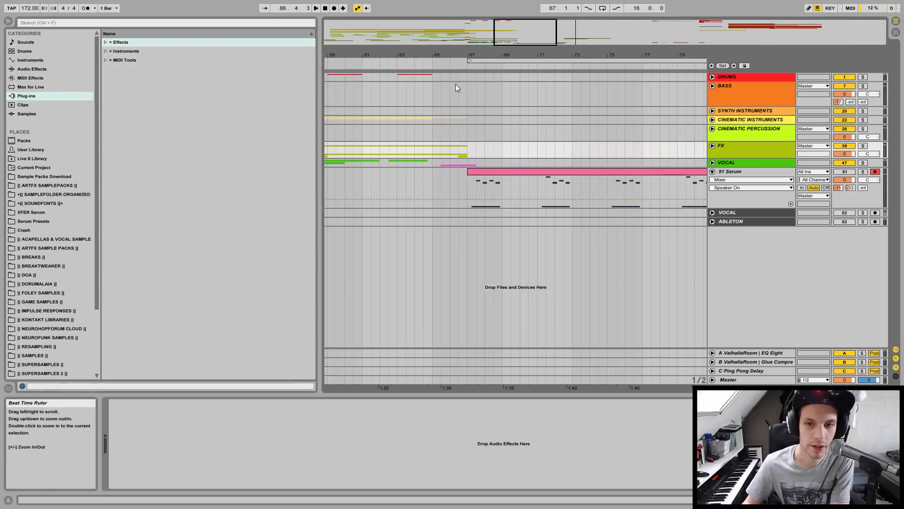
pyautogui.click(440, 165)
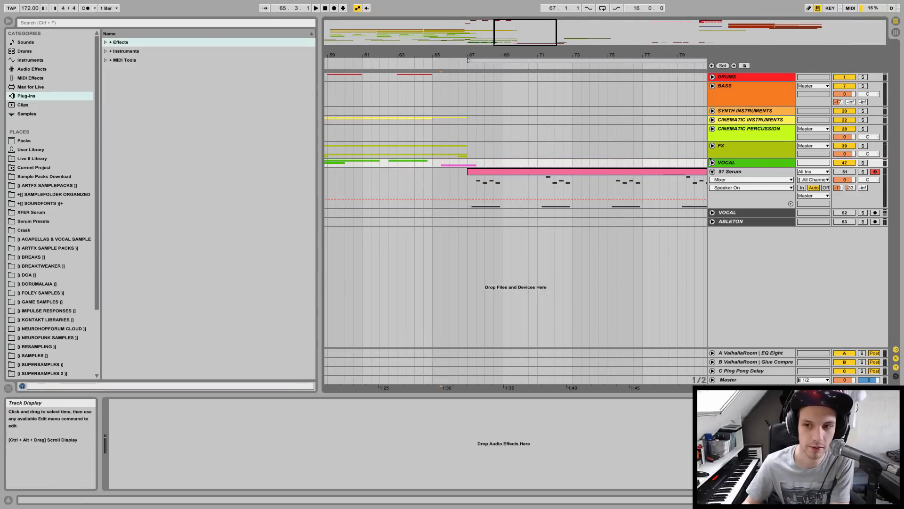
pyautogui.click(712, 162)
pyautogui.click(465, 219)
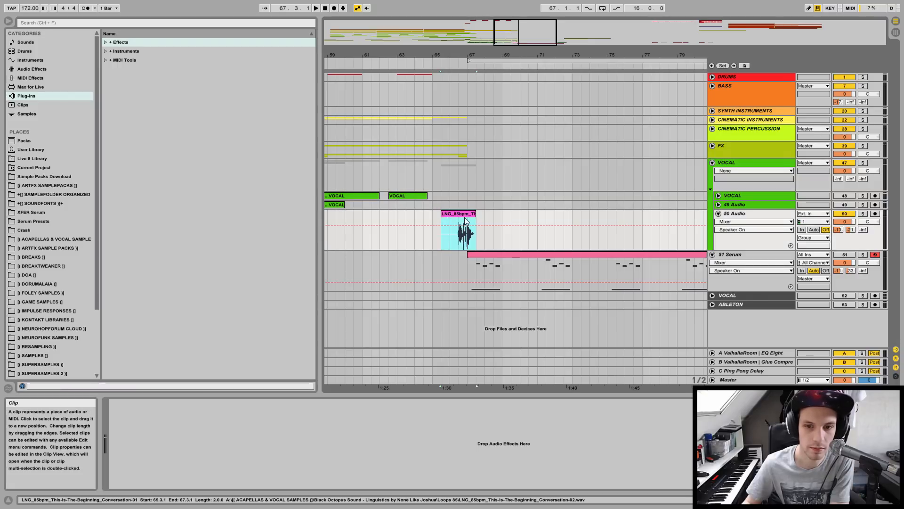
pyautogui.press('space')
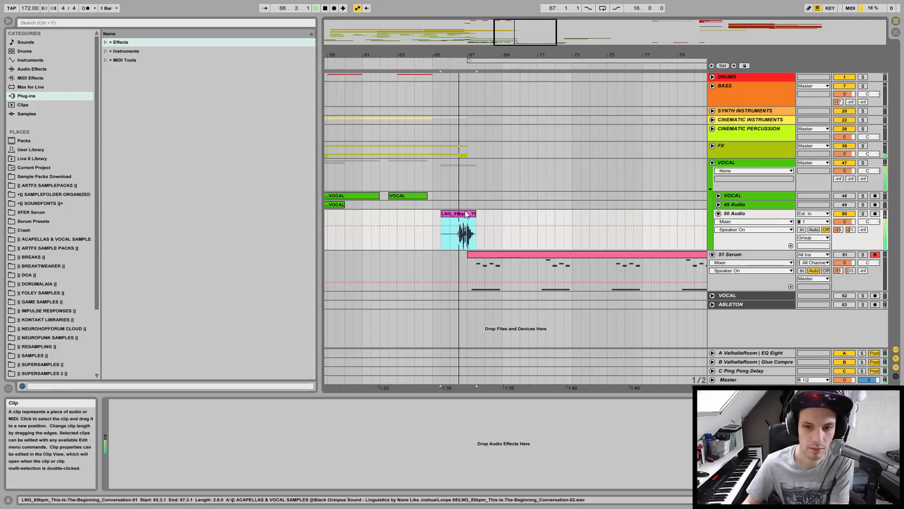
pyautogui.press('space')
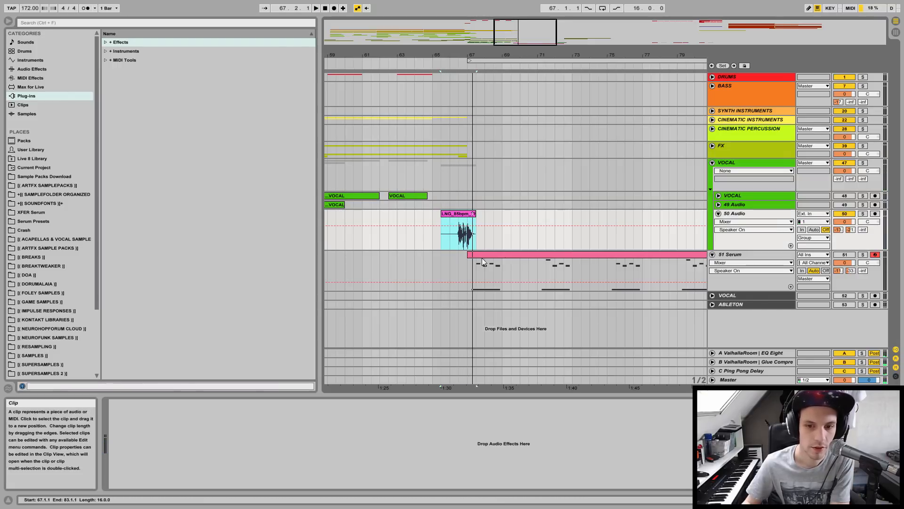
# Place the insert marker at bar 67 on the Serum track, at the start of its MIDI clip.
pyautogui.click(471, 265)
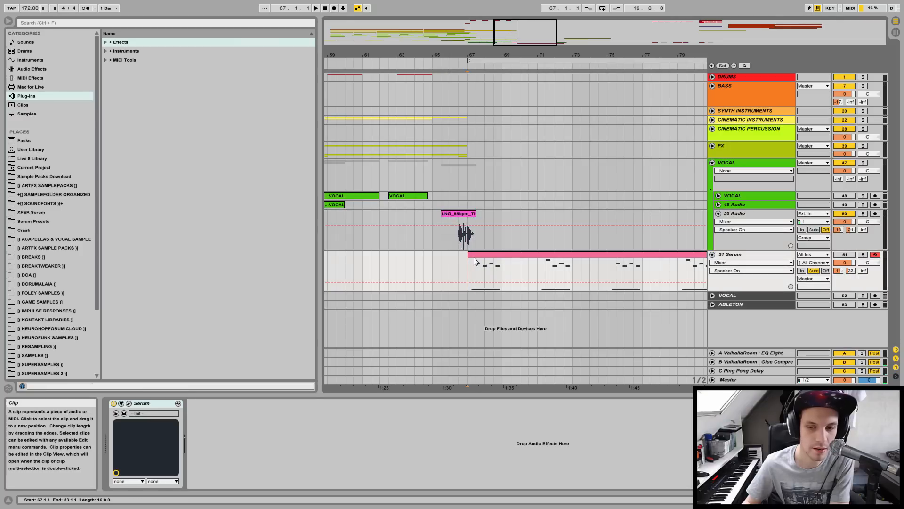
pyautogui.click(476, 264)
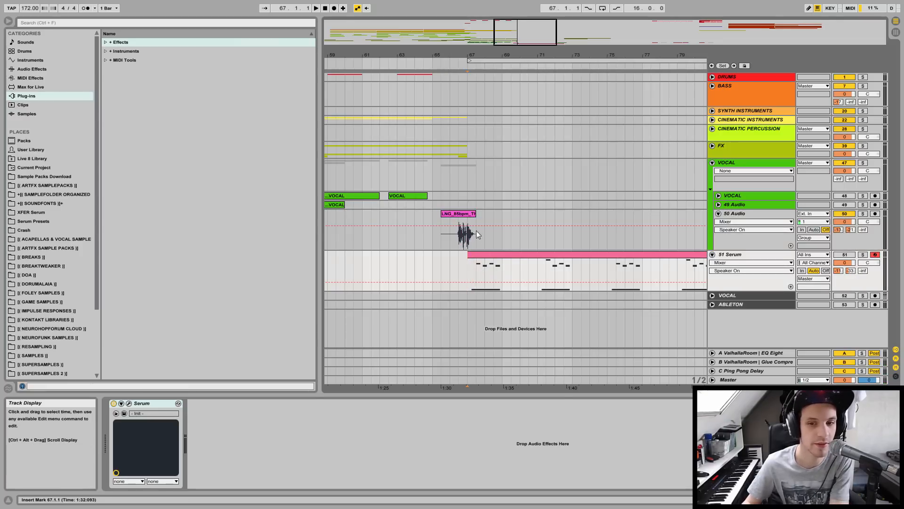
pyautogui.moveTo(489, 57); pyautogui.dragTo(430, 11)
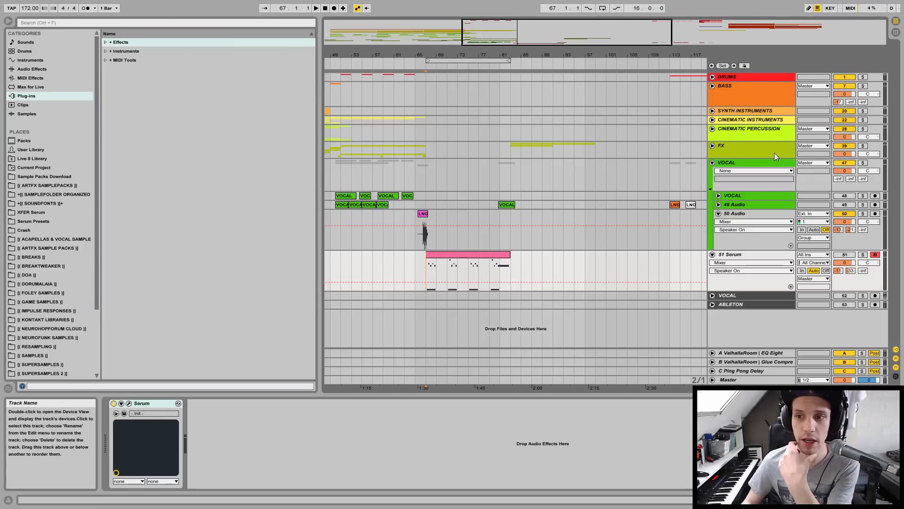
# Unfold the Drums and Bass groups to examine their tracks across the whole arrangement, then fold them again.
pyautogui.click(713, 86)
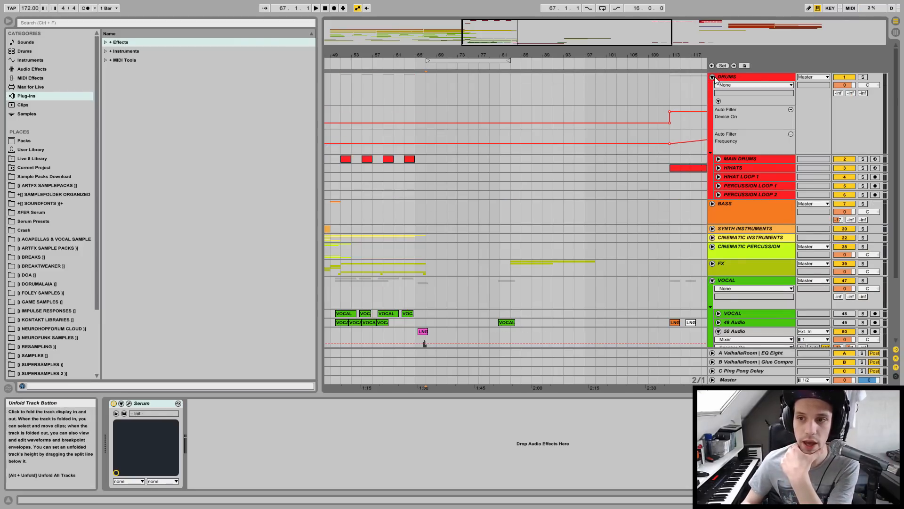
pyautogui.click(713, 86)
pyautogui.click(713, 87)
pyautogui.moveTo(662, 55); pyautogui.dragTo(662, 21)
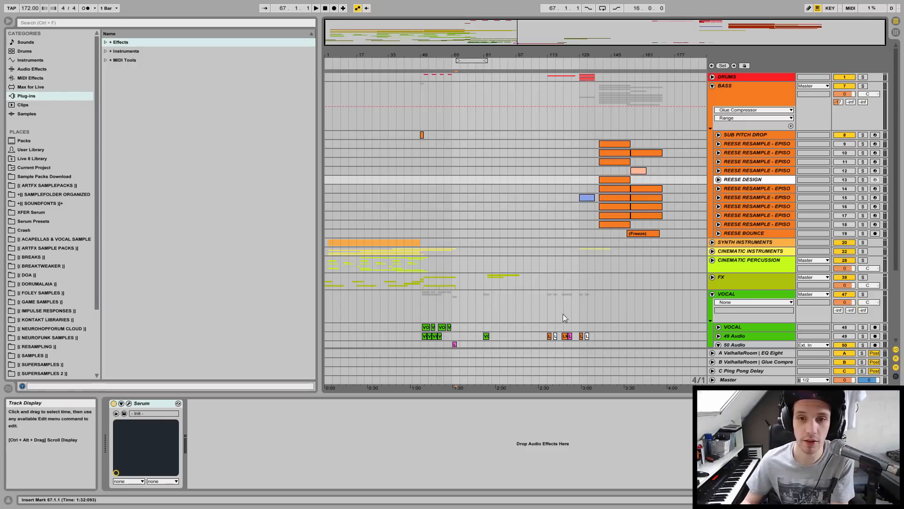
pyautogui.click(711, 87)
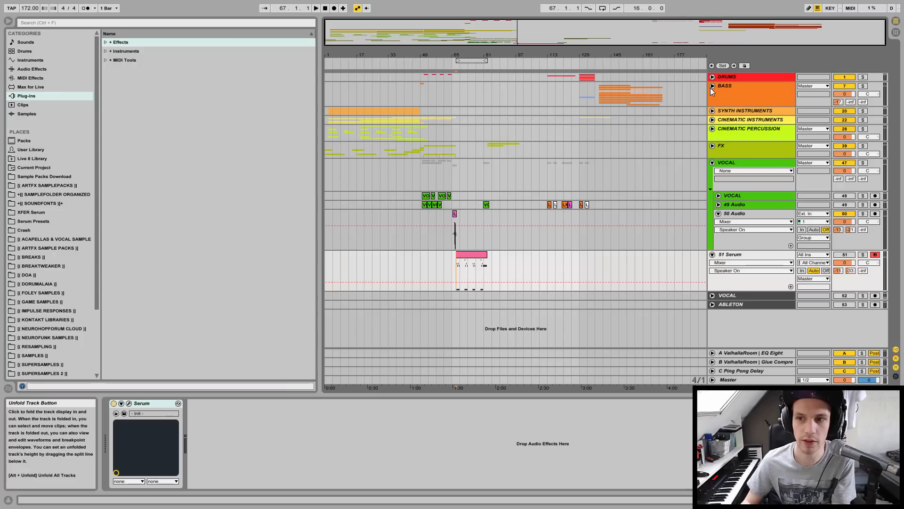
pyautogui.click(481, 259)
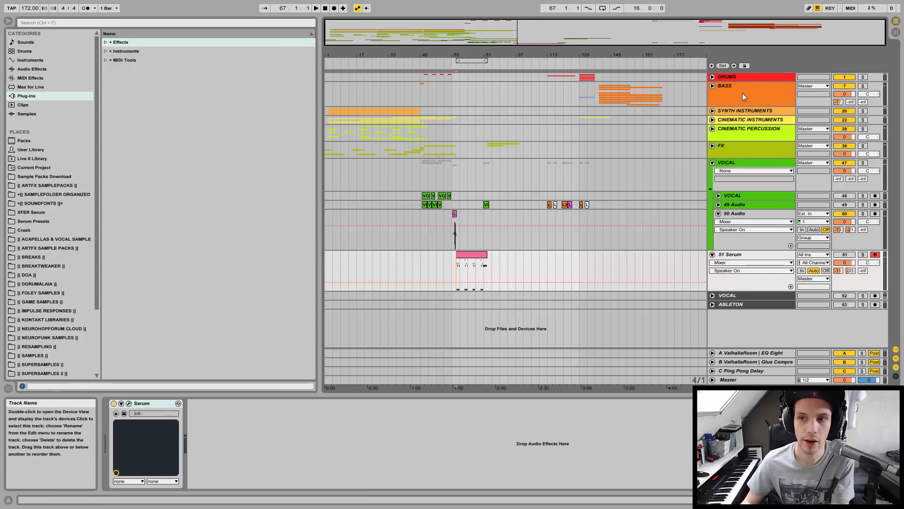
pyautogui.click(711, 86)
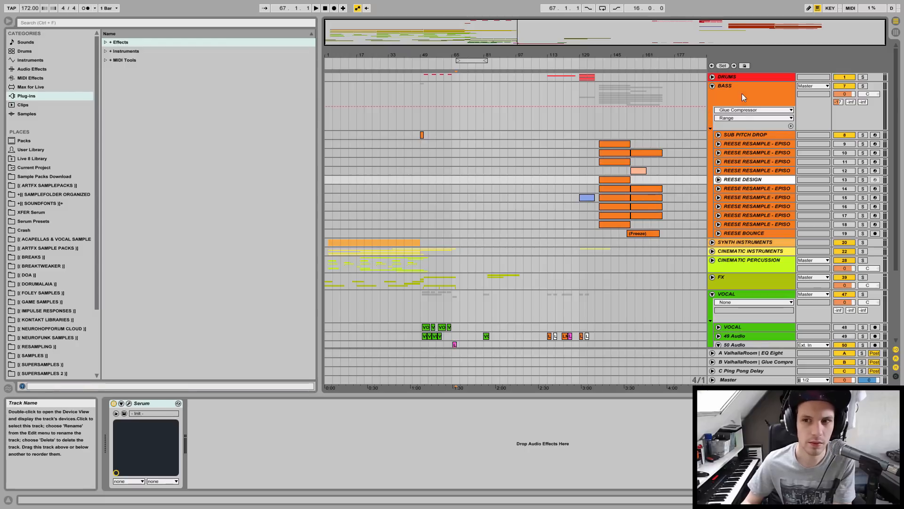
pyautogui.click(479, 261)
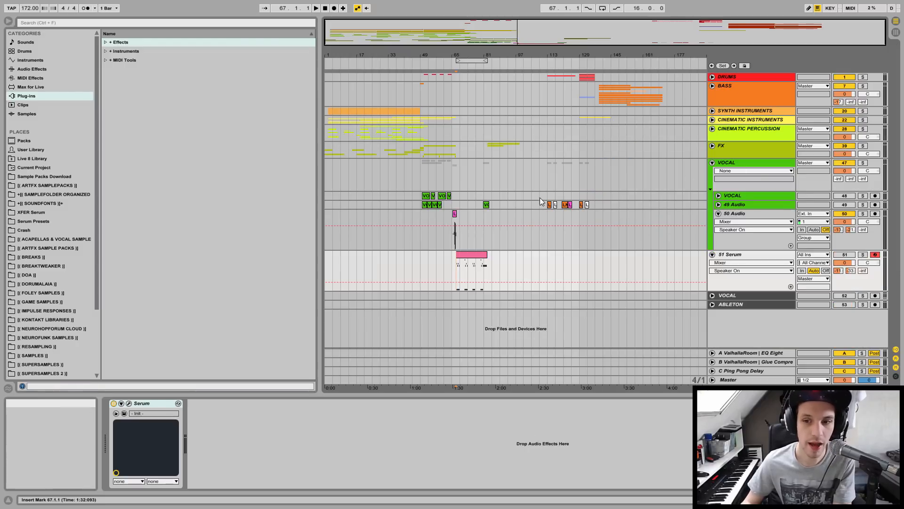
# Fold the Vocal group and select the Bass group track to look at its reese clips.
pyautogui.click(479, 256)
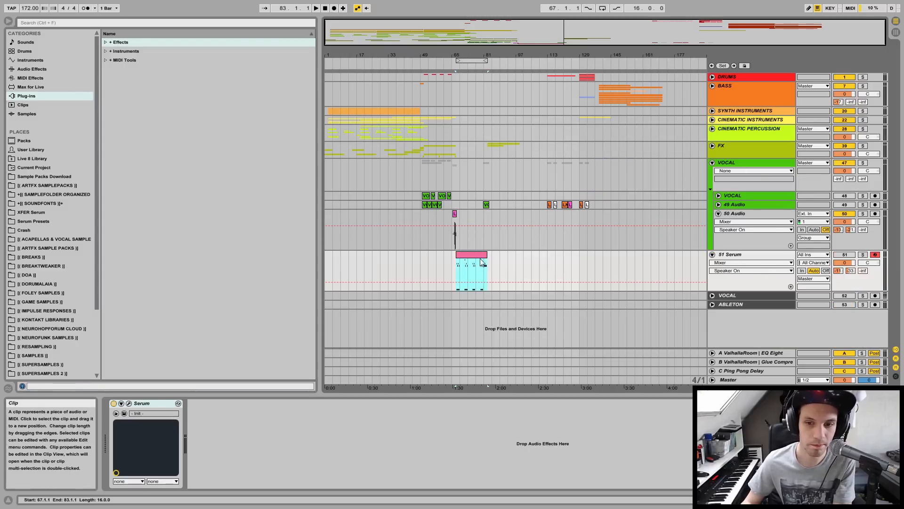
pyautogui.click(712, 163)
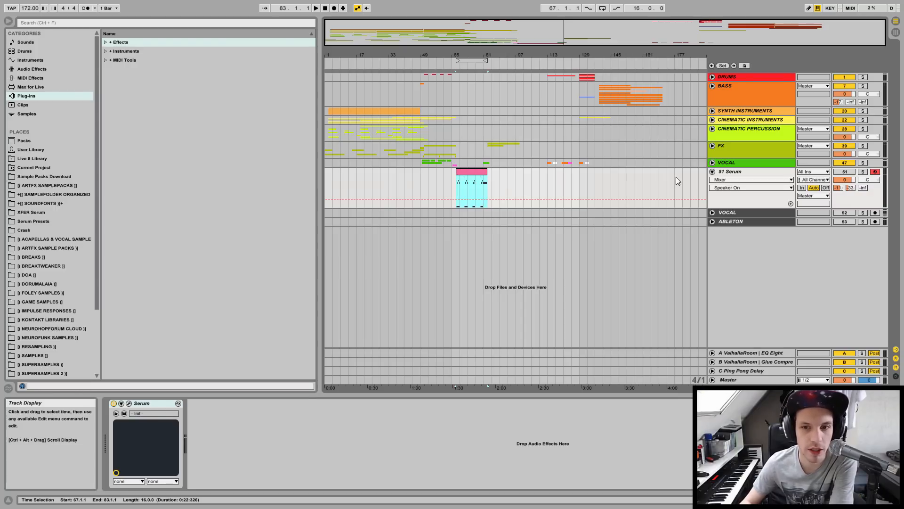
pyautogui.click(741, 88)
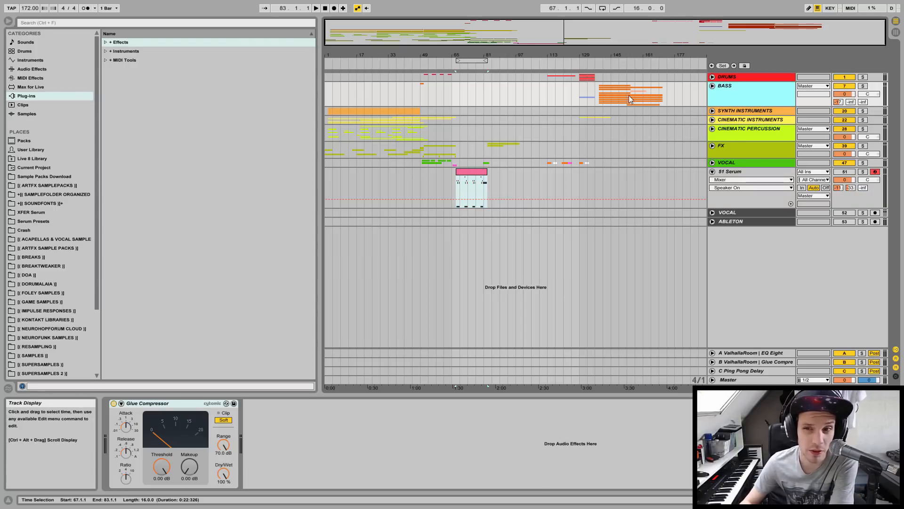
pyautogui.moveTo(598, 90); pyautogui.dragTo(671, 94)
# Solo the 51 Serum track and open its Serum plug-in window with the clip at bar 67 selected.
pyautogui.click(453, 184)
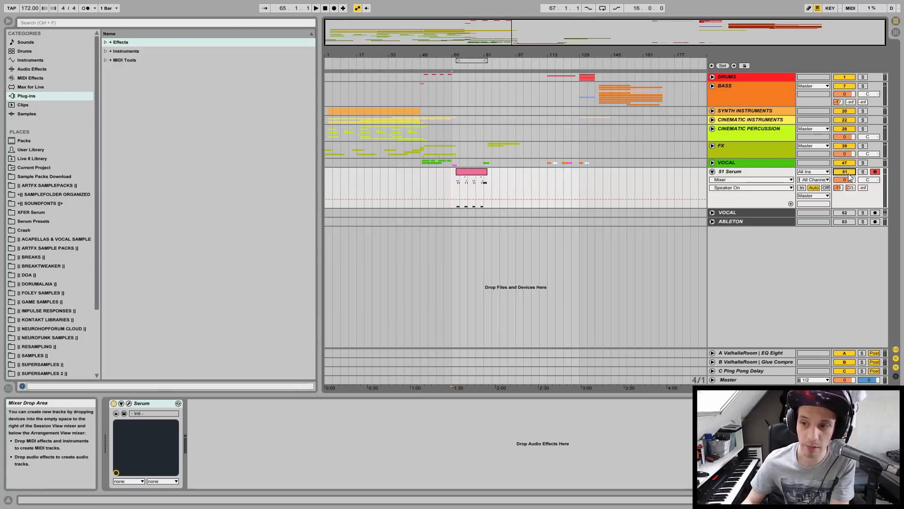
pyautogui.click(863, 172)
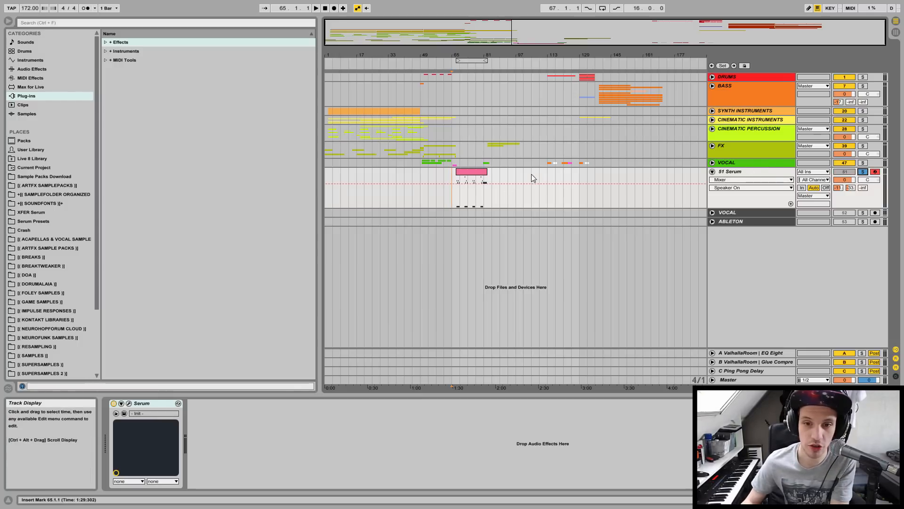
pyautogui.click(468, 188)
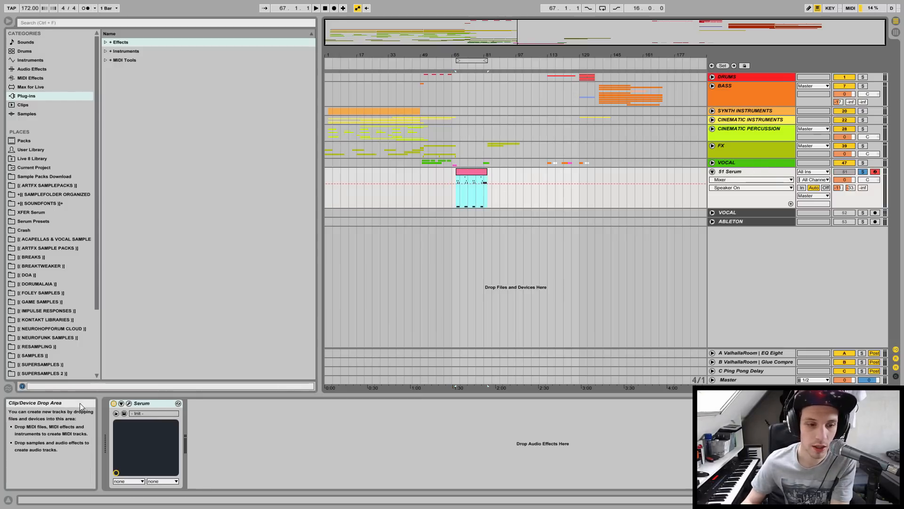
pyautogui.click(128, 403)
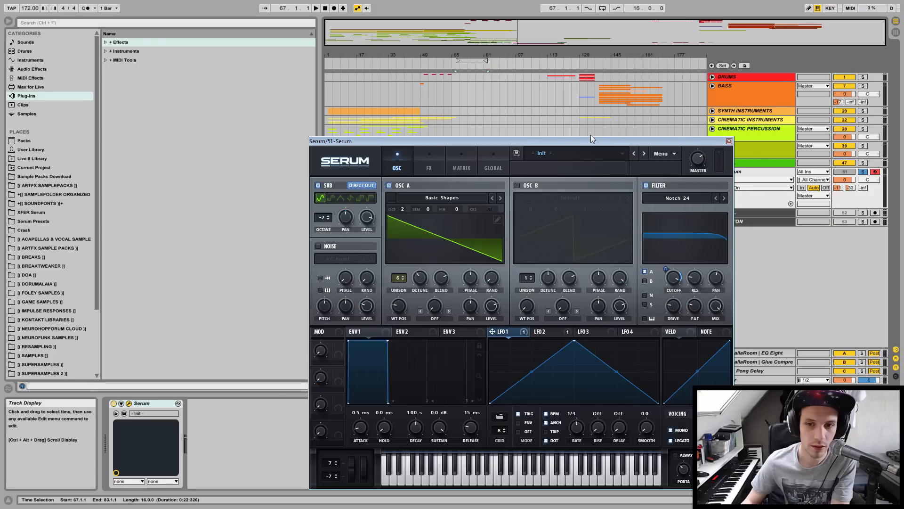
# Reset the Serum patch with Init Preset and close the plug-in window.
pyautogui.click(558, 155)
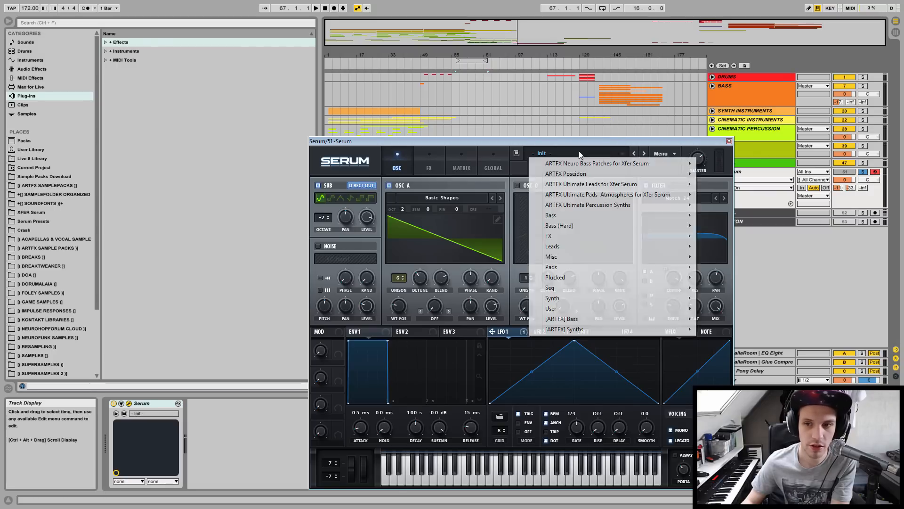
pyautogui.click(661, 154)
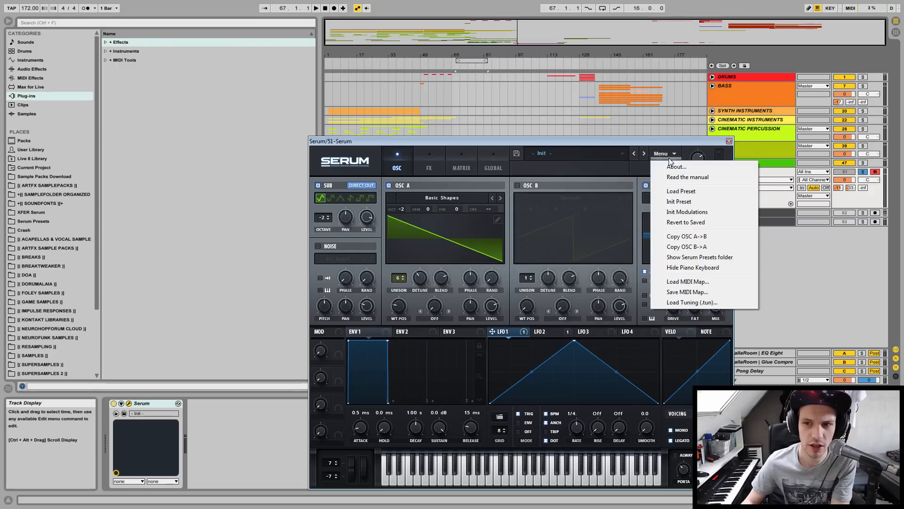
pyautogui.click(679, 201)
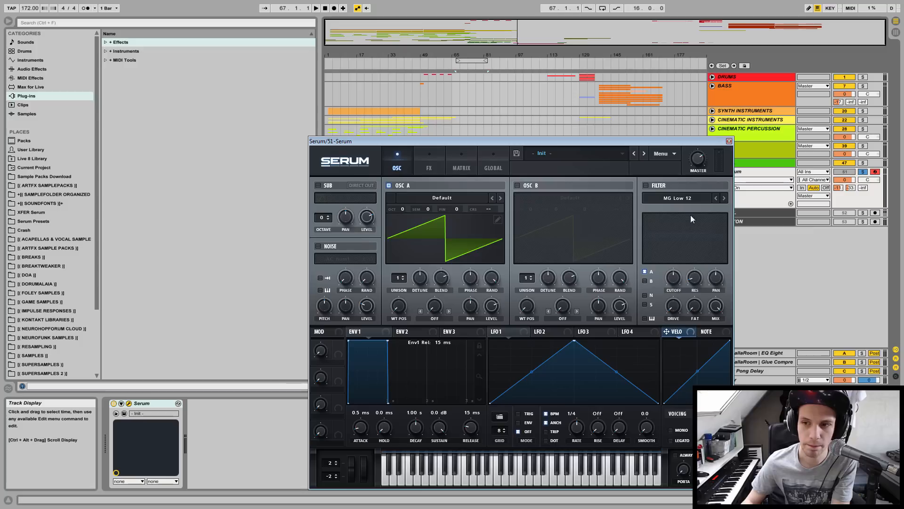
pyautogui.click(729, 141)
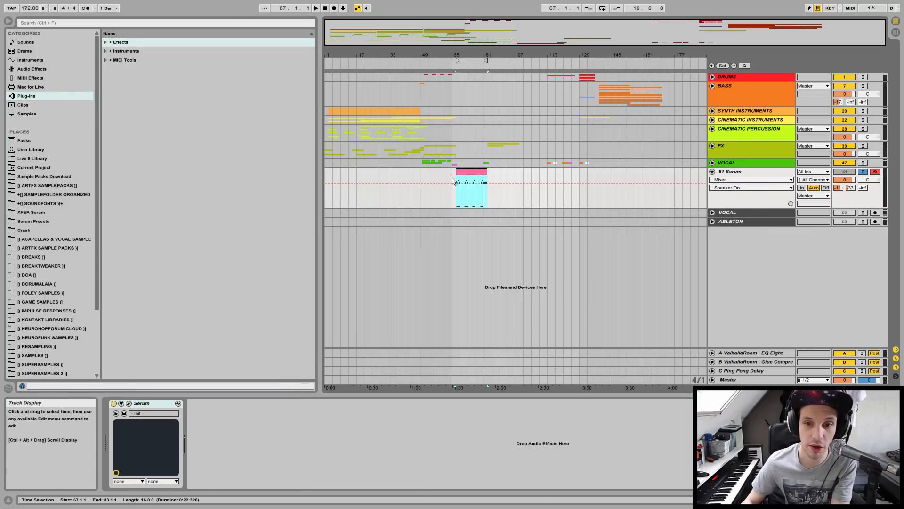
# Reopen the Serum plug-in, set oscillator A's octave to -2, and close the plug-in window.
pyautogui.click(128, 404)
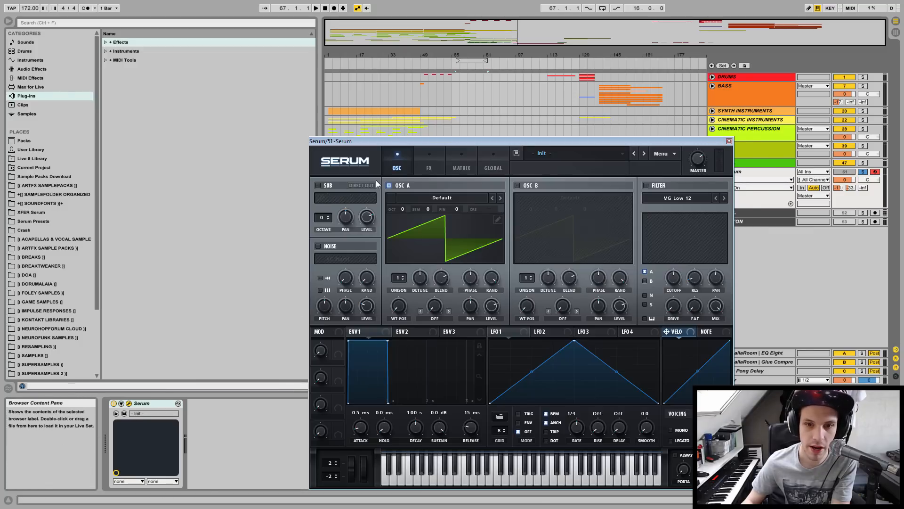
pyautogui.moveTo(405, 208); pyautogui.dragTo(406, 237)
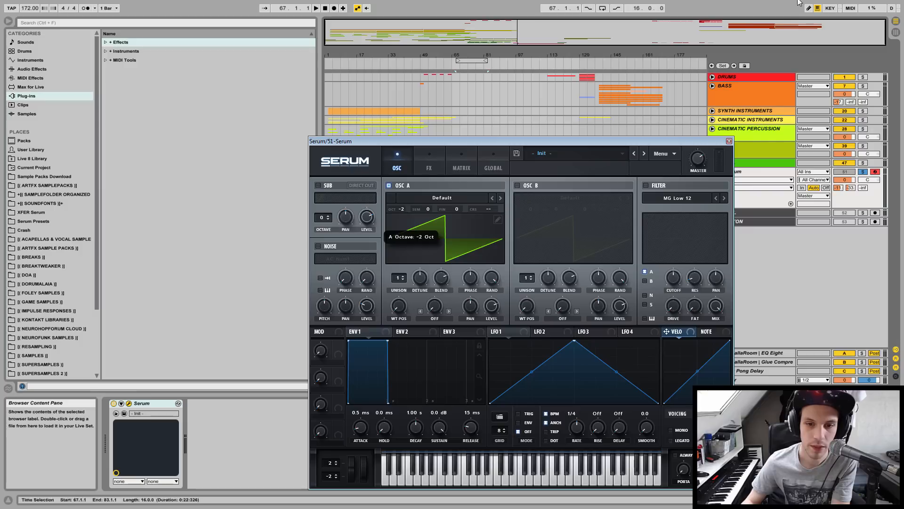
pyautogui.click(729, 142)
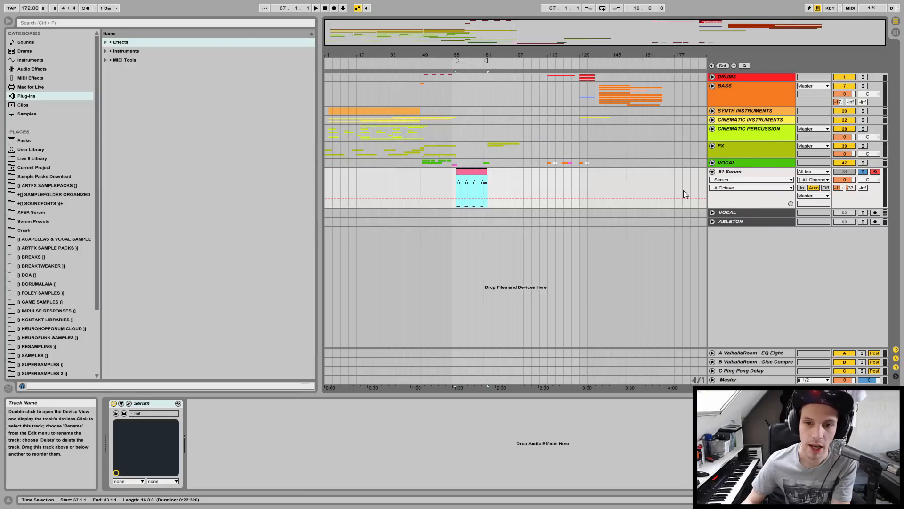
# Open the Serum clip at bar 67 with its envelopes hidden, play it, and move its G#3 notes up to A3.
pyautogui.doubleClick(470, 174)
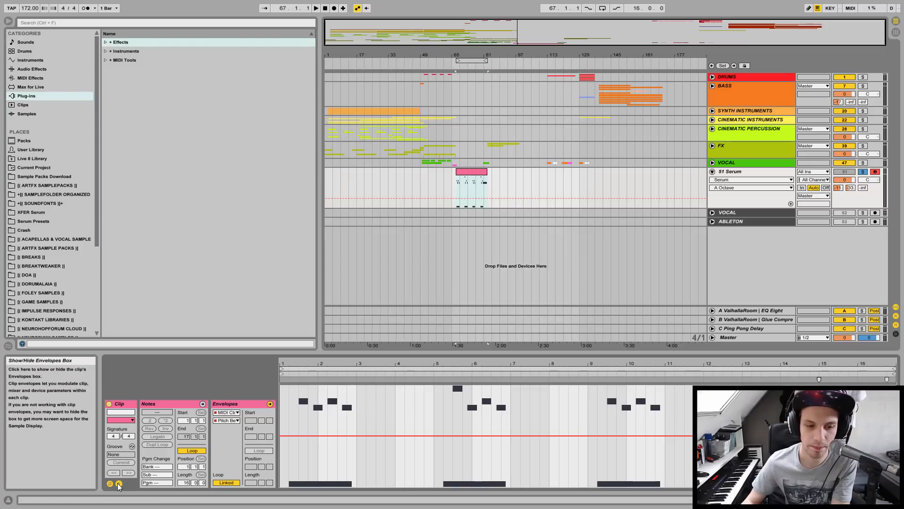
pyautogui.click(270, 404)
pyautogui.click(231, 403)
pyautogui.press('space')
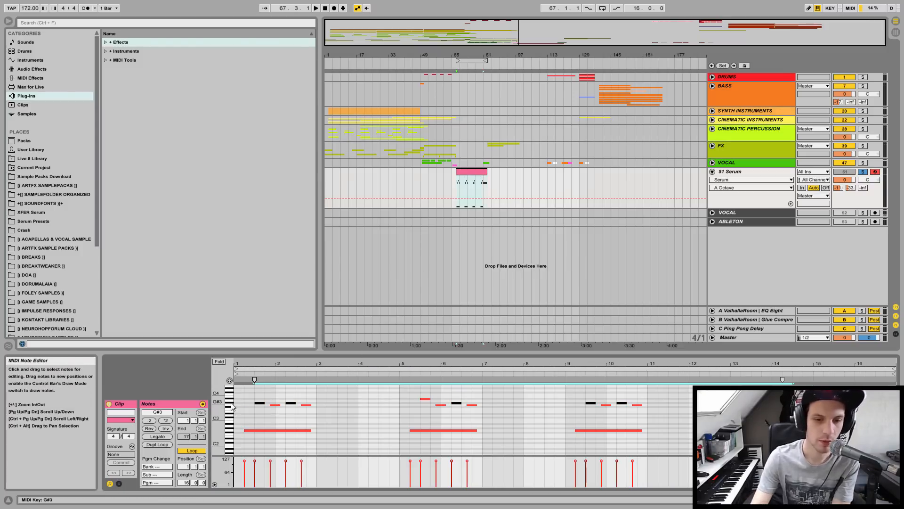
pyautogui.press('Up')
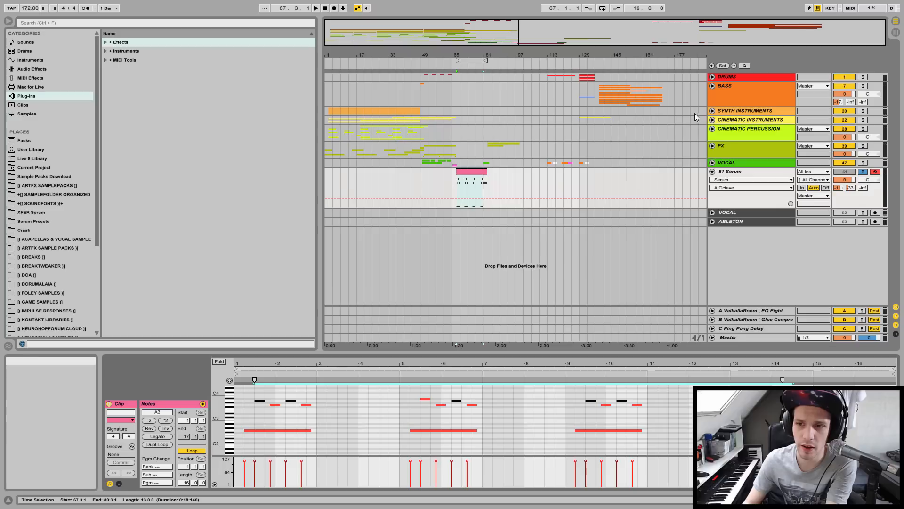
# Unfold the Cinematic Instruments group and play the first DUDUK-MIDI clip soloed, with its track unfolded, to study the intro melody.
pyautogui.click(712, 119)
pyautogui.click(343, 194)
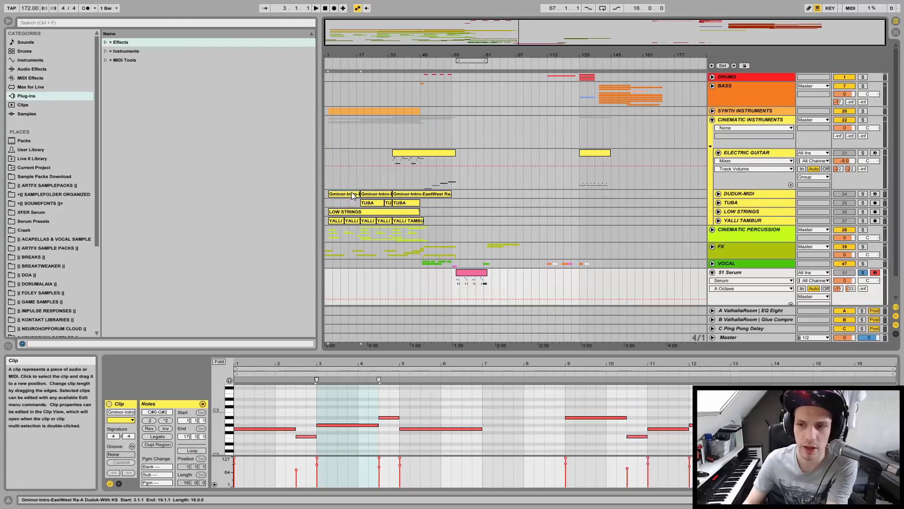
pyautogui.click(863, 194)
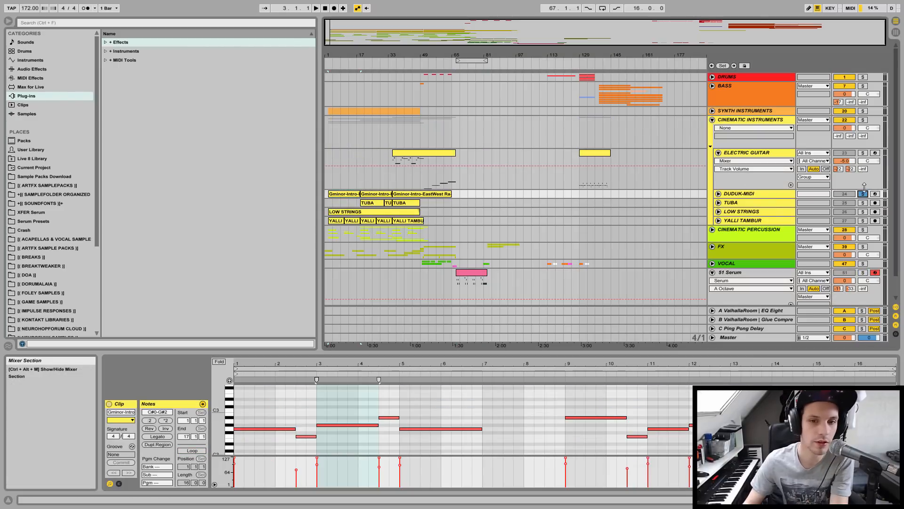
pyautogui.press('space')
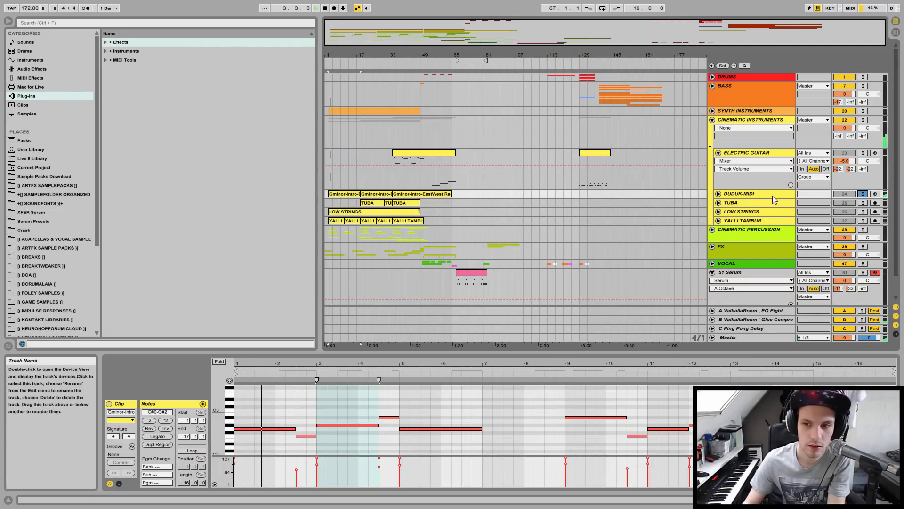
pyautogui.click(718, 194)
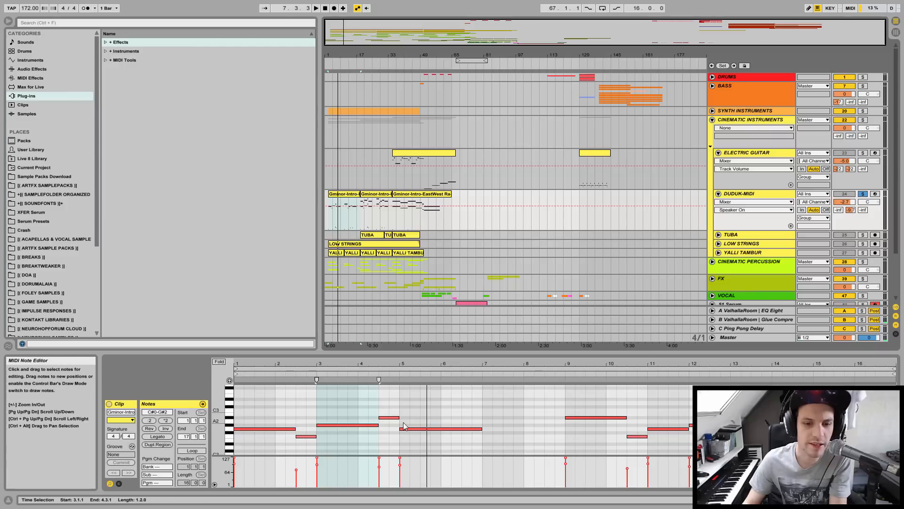
# Raise the duduk melody's G#2 note by one semitone to A2 and play the clip for comparison.
pyautogui.click(321, 426)
pyautogui.click(321, 426)
pyautogui.press('Up')
pyautogui.press('space')
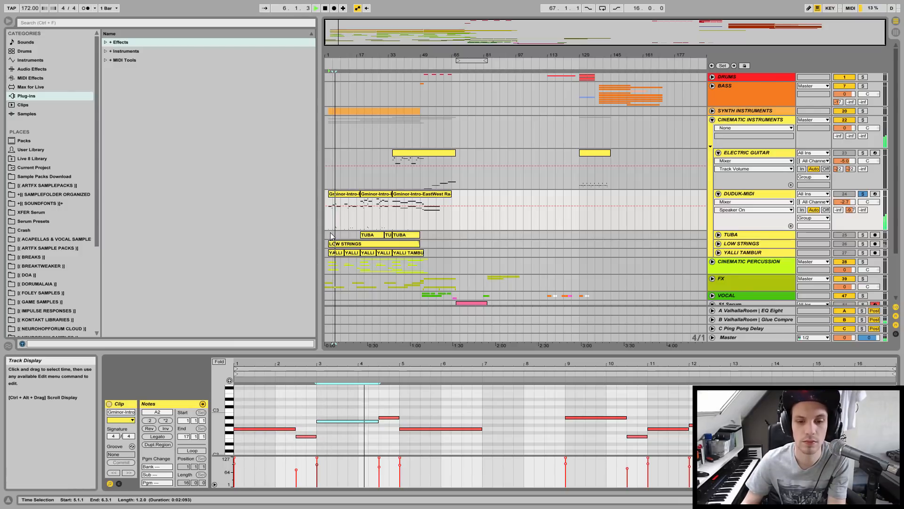
# Stop playback, lower the raised duduk note back to G#2, and play the melody again.
pyautogui.press('space')
pyautogui.click(351, 421)
pyautogui.press('Down')
pyautogui.press('space')
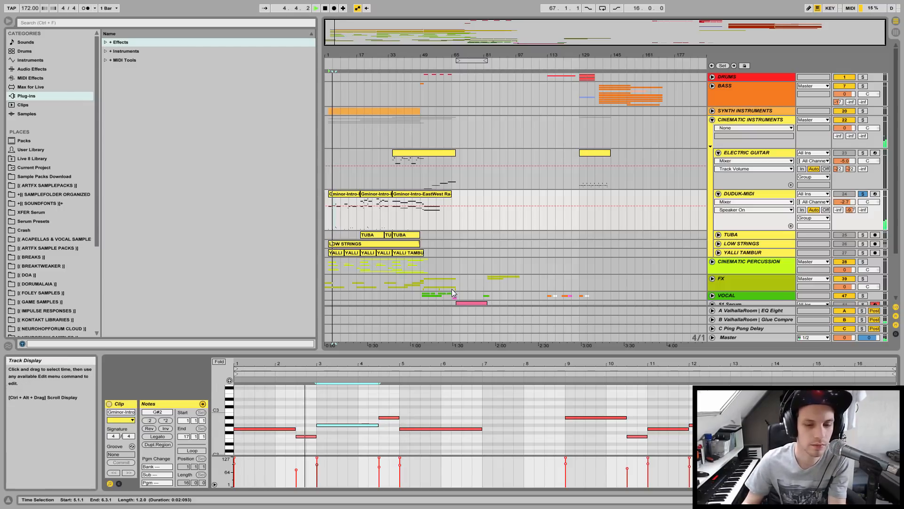
pyautogui.press('space')
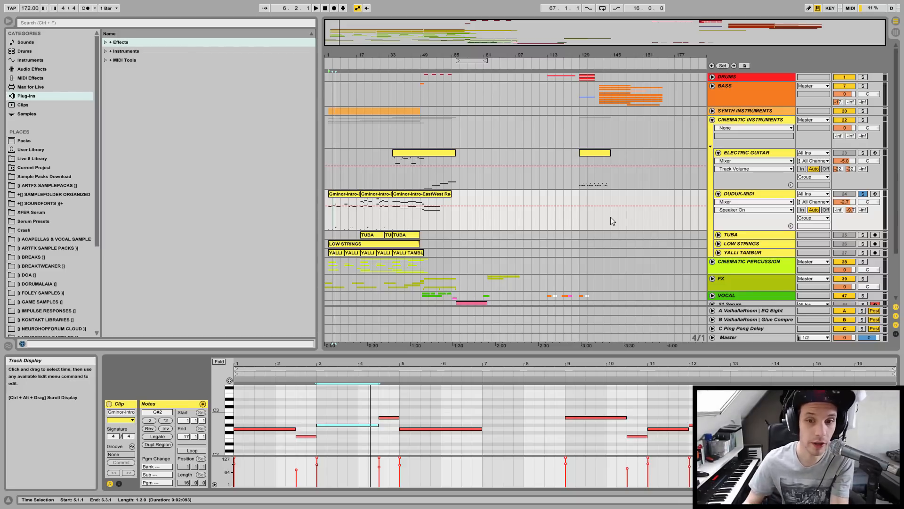
# Fold the DUDUK-MIDI and ELECTRIC GUITAR tracks, and fold the Cinematic Instruments group.
pyautogui.click(719, 195)
pyautogui.click(722, 156)
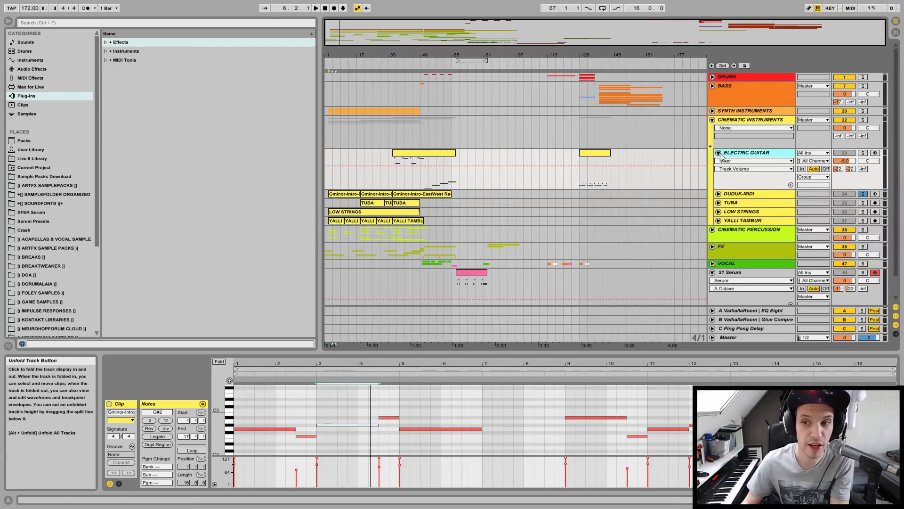
pyautogui.click(719, 153)
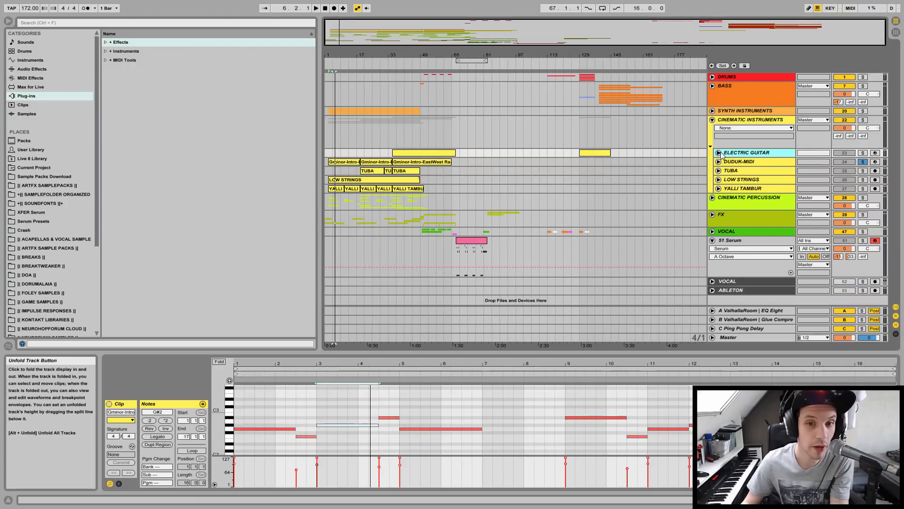
pyautogui.click(713, 120)
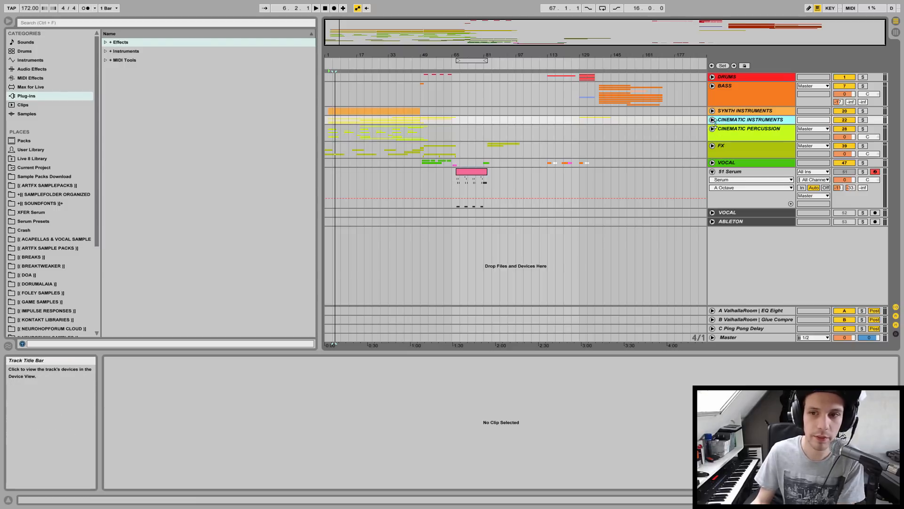
# Solo the 51 Serum track and insert an empty eight-bar MIDI clip on it from bar 85 to bar 93.
pyautogui.click(474, 173)
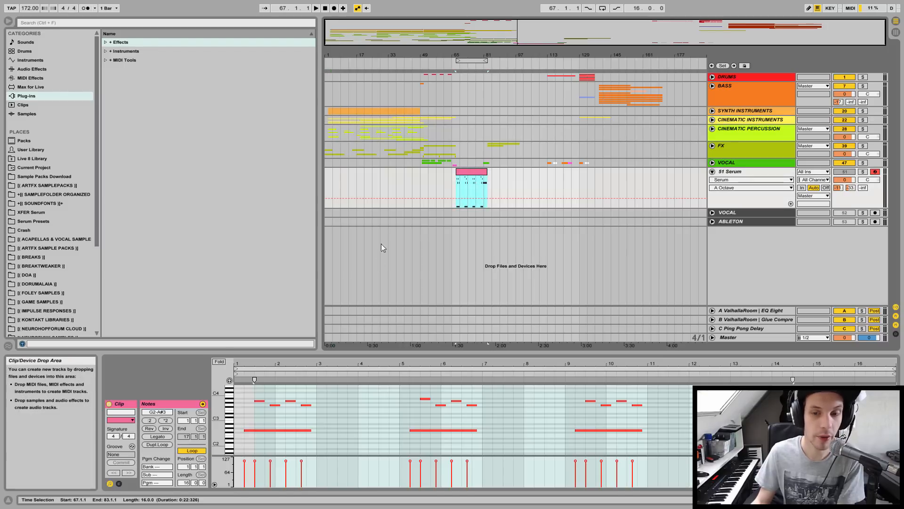
pyautogui.click(862, 172)
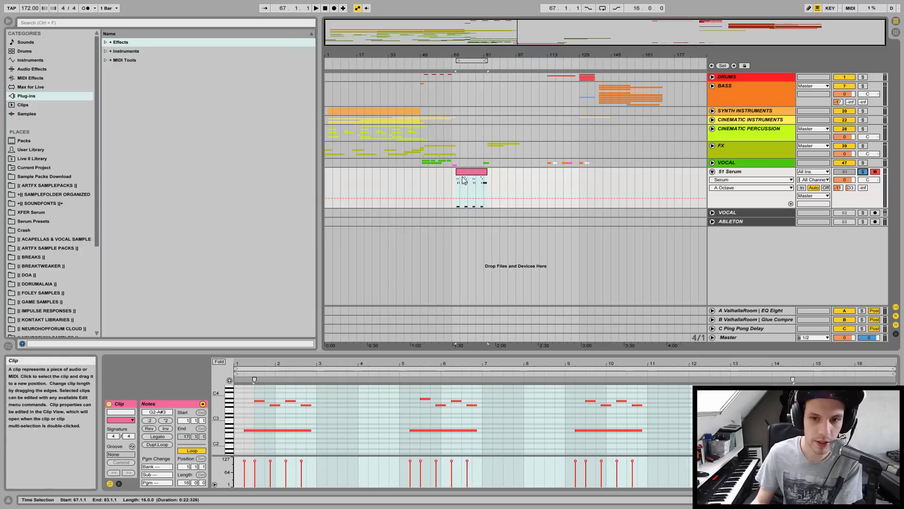
pyautogui.moveTo(492, 183); pyautogui.dragTo(507, 182)
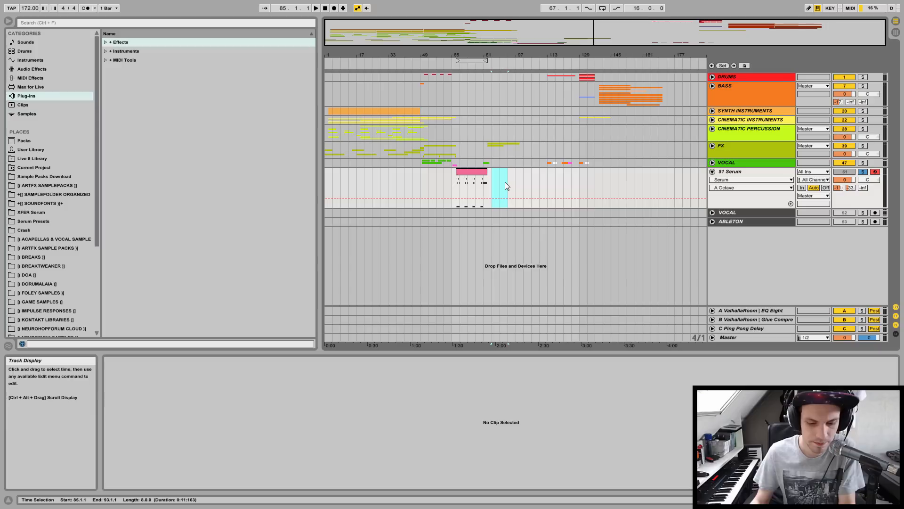
pyautogui.hotkey('ctrl', 'shift', 'm')
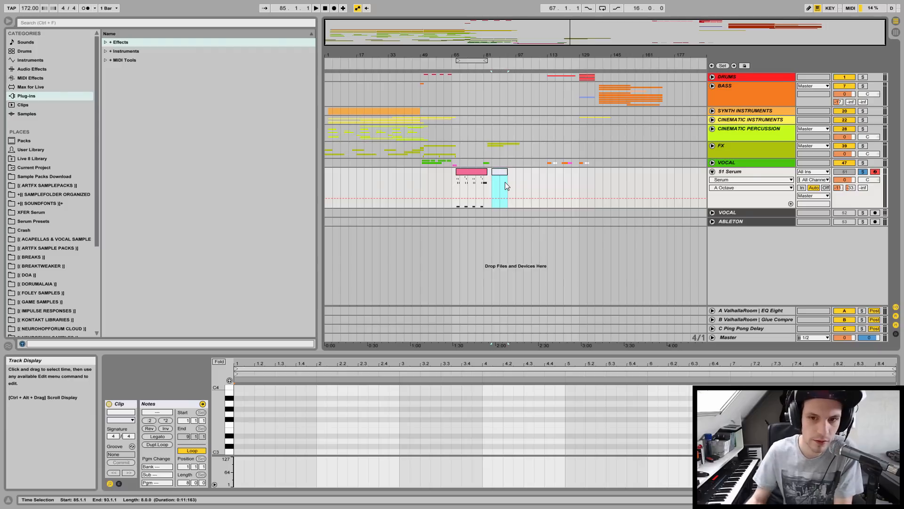
# Enable note preview in the MIDI editor and add a one-bar G2 note at the start of the new clip.
pyautogui.click(230, 380)
pyautogui.click(232, 414)
pyautogui.scroll(-4, 228, 423)
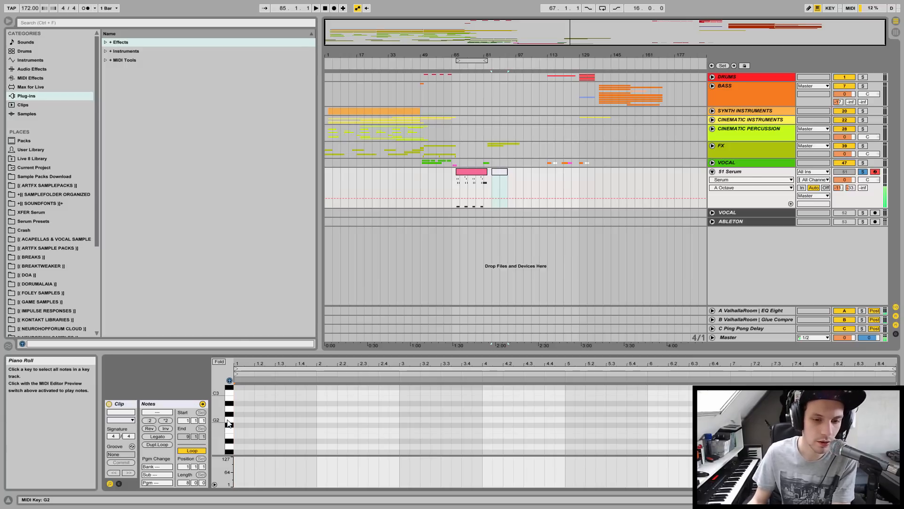
pyautogui.doubleClick(239, 420)
pyautogui.moveTo(243, 419); pyautogui.dragTo(317, 414)
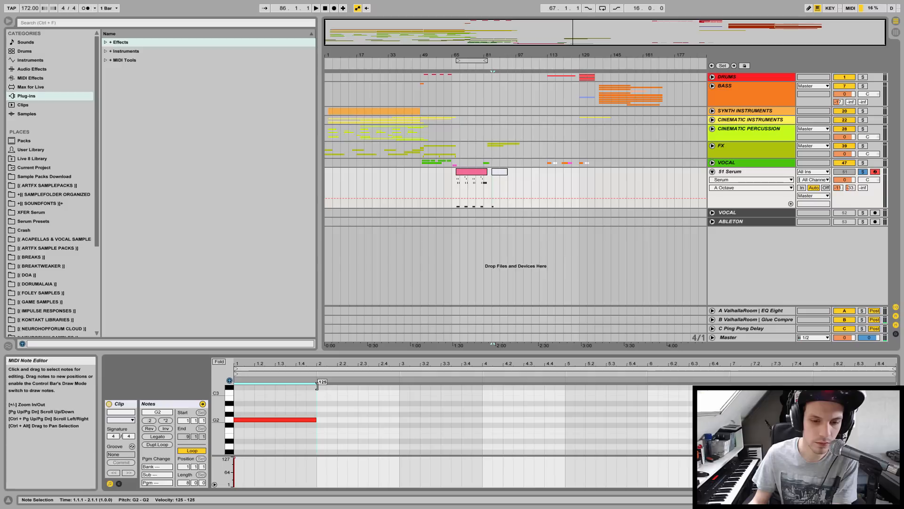
# Add two G#2 notes, each three sixteenths long, over the G2 note at 1.2 and 1.3.3, and play the clip.
pyautogui.click(231, 391)
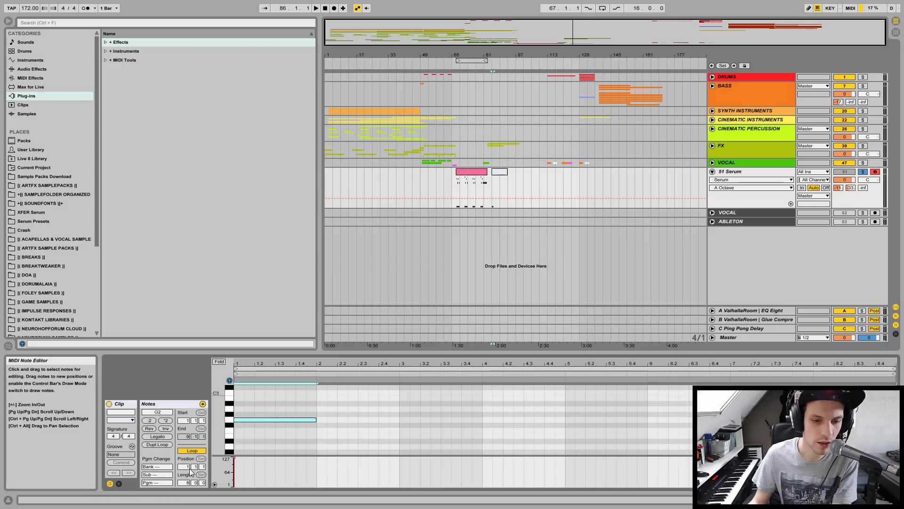
pyautogui.click(257, 414)
pyautogui.doubleClick(258, 414)
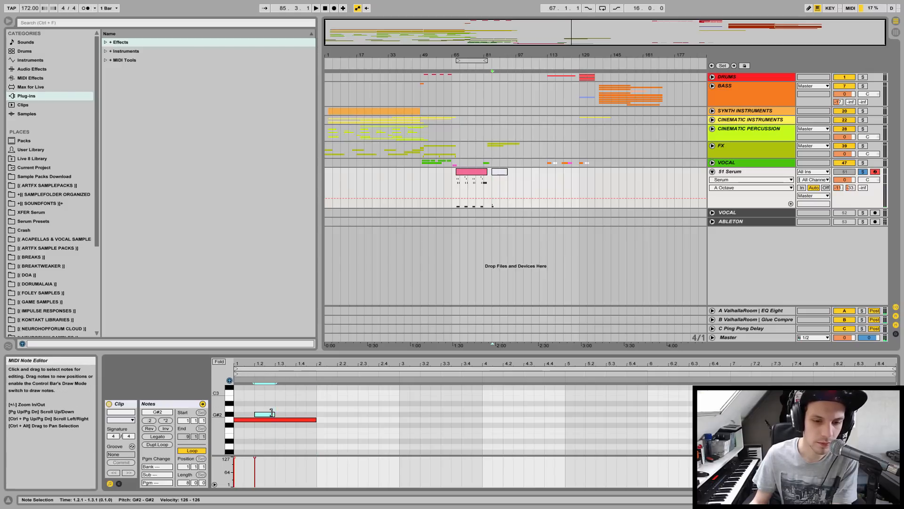
pyautogui.moveTo(265, 370); pyautogui.dragTo(290, 415)
pyautogui.doubleClick(319, 414)
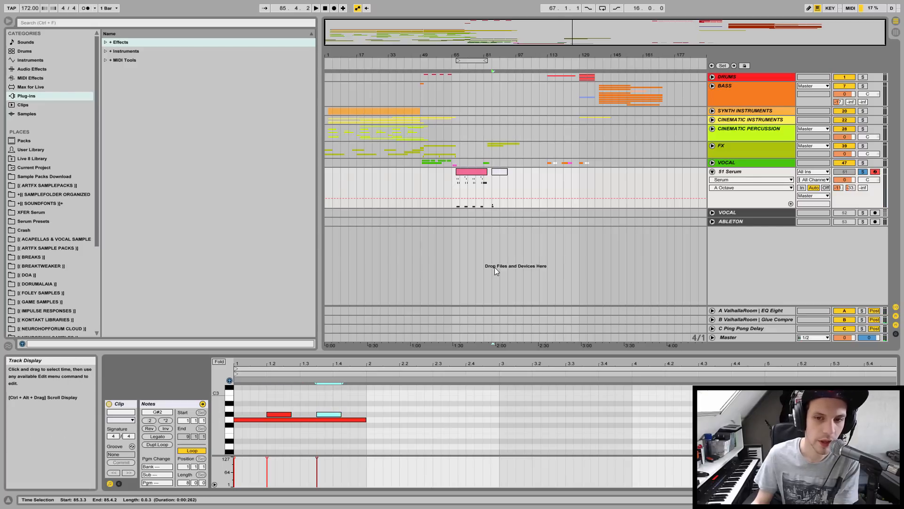
pyautogui.click(502, 178)
pyautogui.press('space')
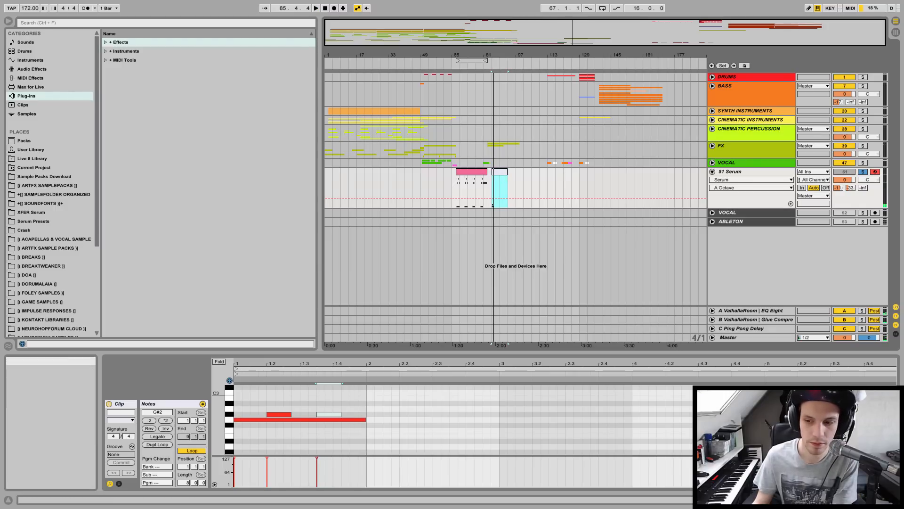
# Enable Mono and Legato voicing in the Serum plug-in, playing the overlapping notes, and close its window.
pyautogui.click(838, 499)
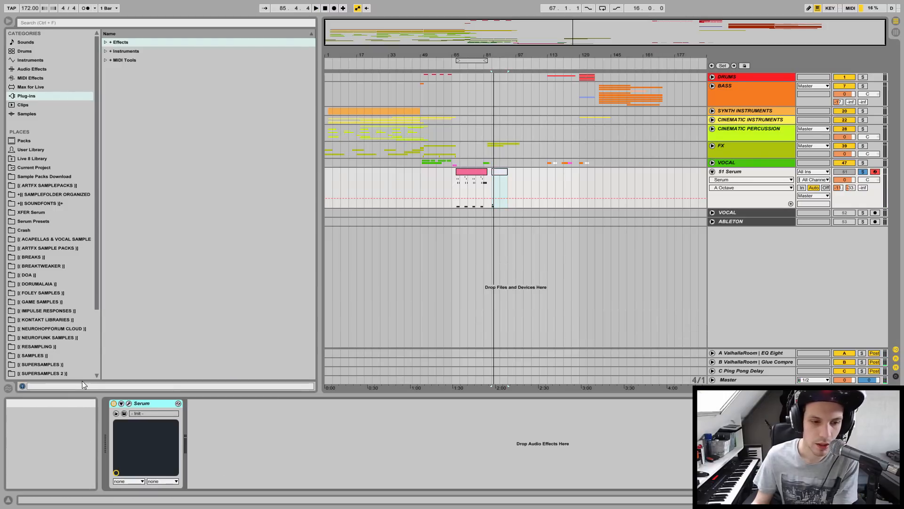
pyautogui.click(129, 404)
pyautogui.click(672, 428)
pyautogui.press('space')
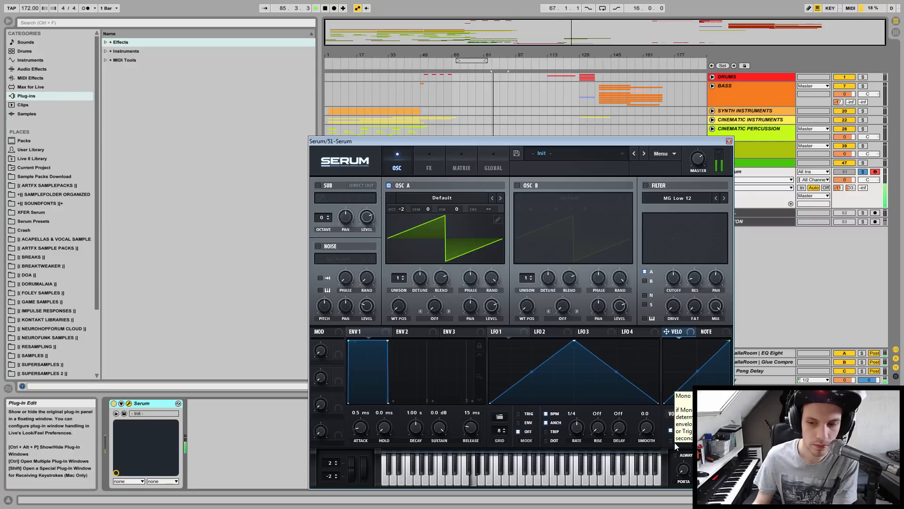
pyautogui.click(671, 440)
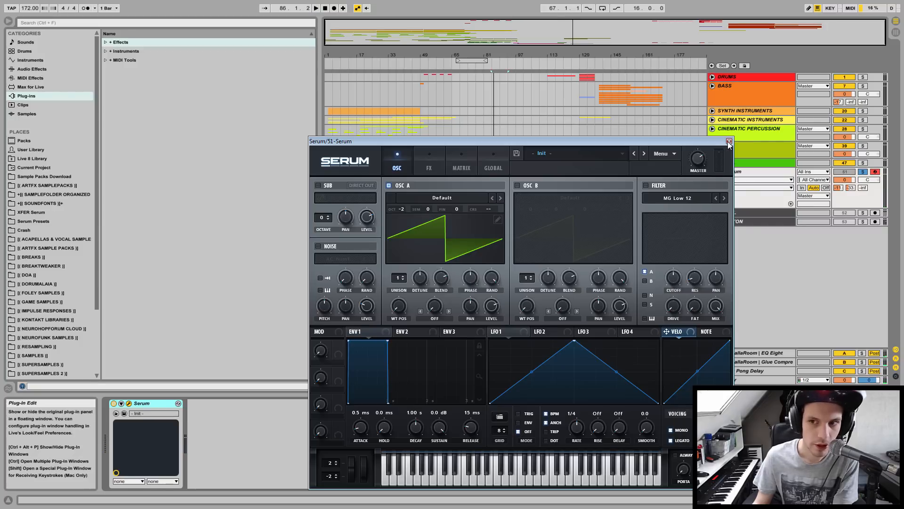
pyautogui.click(729, 141)
# Rework the bar 85 clip into consecutive alternating notes, G2 at 1.1, G#2 at 1.2, G2 at 1.3.3 and G#2 at 2.1, and play it.
pyautogui.click(499, 172)
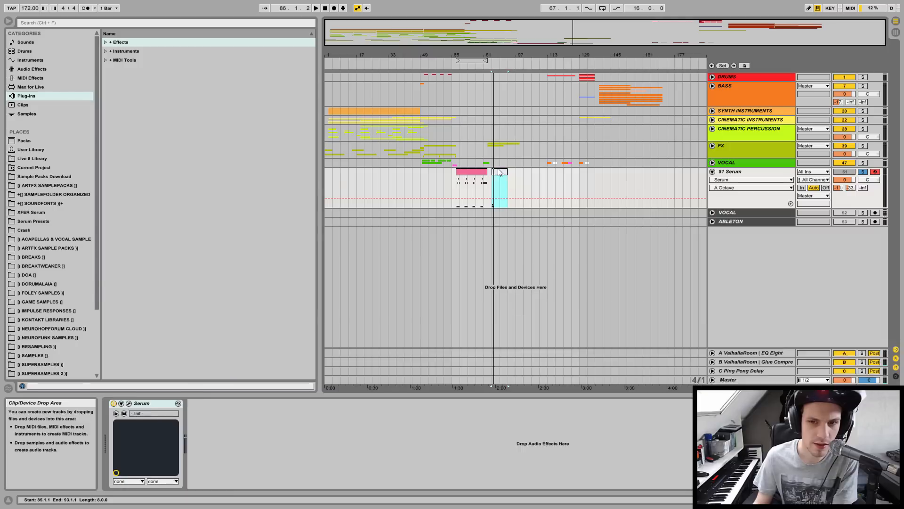
pyautogui.doubleClick(499, 172)
pyautogui.moveTo(291, 414); pyautogui.dragTo(334, 420)
pyautogui.press('Delete')
pyautogui.doubleClick(370, 414)
pyautogui.click(349, 419)
pyautogui.click(348, 419)
pyautogui.press('space')
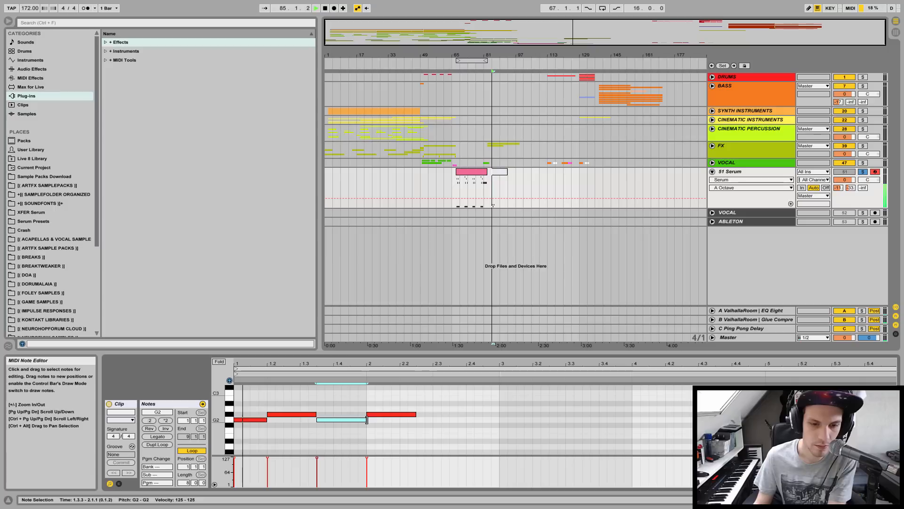
# Shorten all four notes in the bar 85 clip by one sixteenth to leave gaps between them, and play it.
pyautogui.press('space')
pyautogui.moveTo(404, 401); pyautogui.dragTo(258, 420)
pyautogui.press('space')
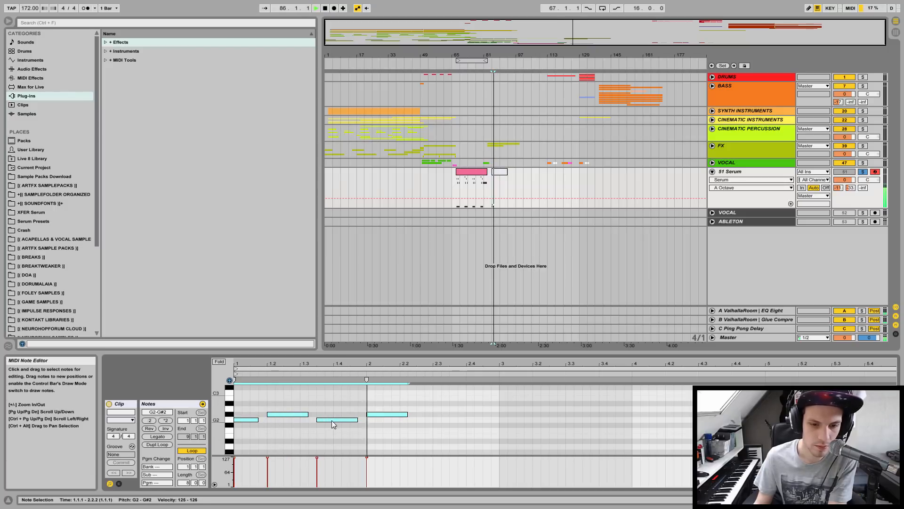
pyautogui.press('space')
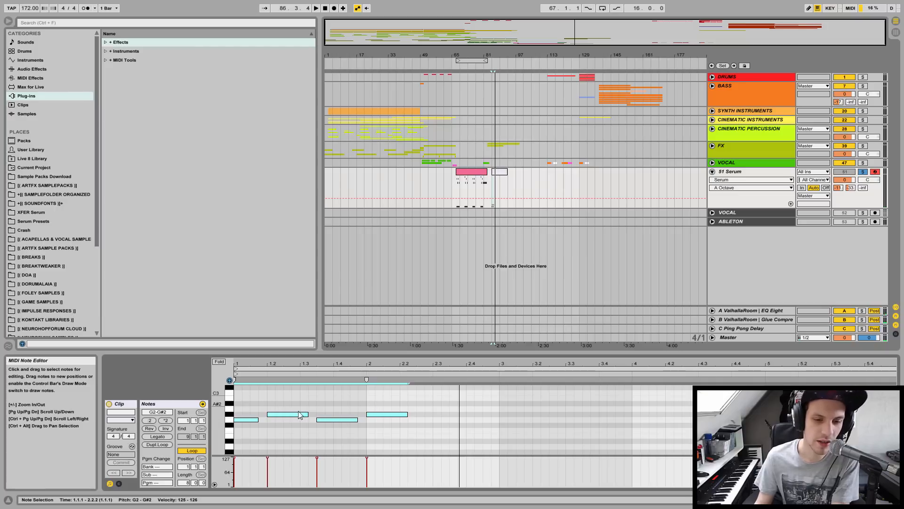
# Raise the note at 1.2 in stages to A#2, playing the clip to compare the intervals.
pyautogui.click(282, 421)
pyautogui.moveTo(282, 415); pyautogui.dragTo(279, 410)
pyautogui.press('space')
pyautogui.press('space')
pyautogui.moveTo(284, 410); pyautogui.dragTo(284, 405)
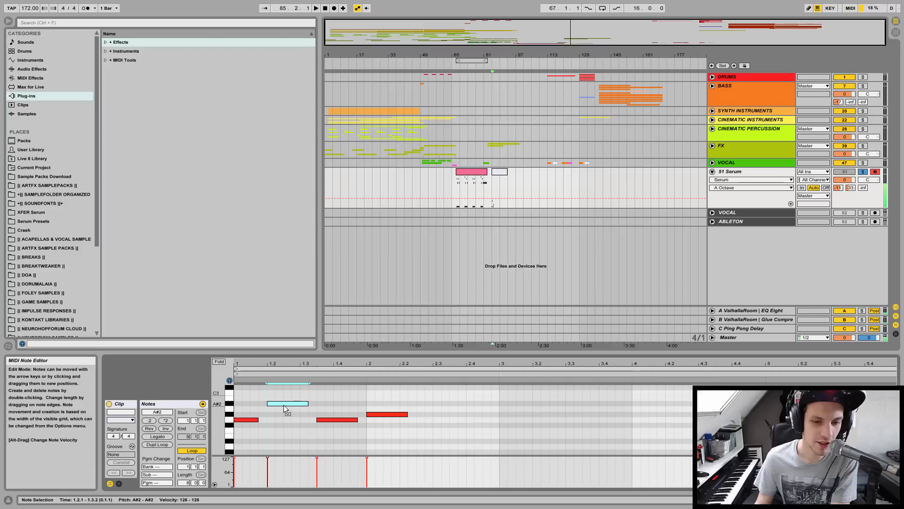
pyautogui.press('space')
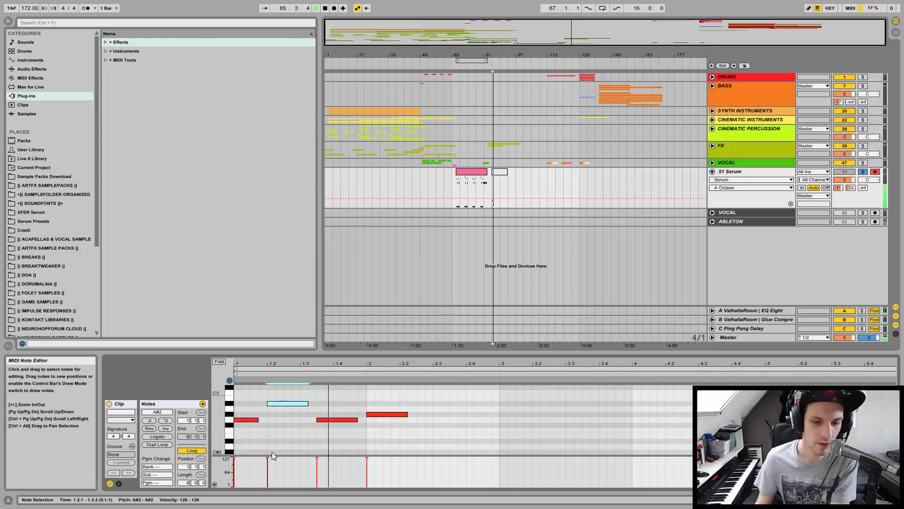
pyautogui.press('space')
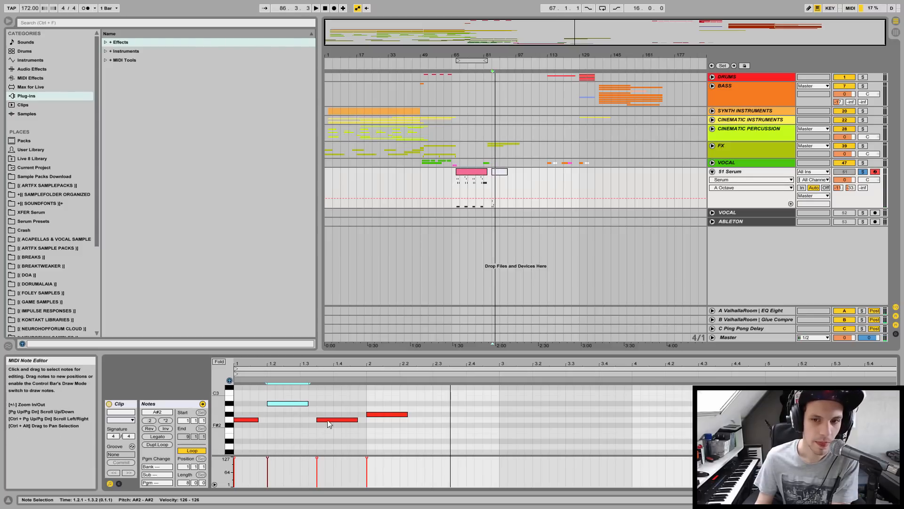
# Lower the 51 Serum track's reverb sends A and B to -inf and play the dry clip.
pyautogui.moveTo(839, 188); pyautogui.dragTo(850, 207)
pyautogui.press('space')
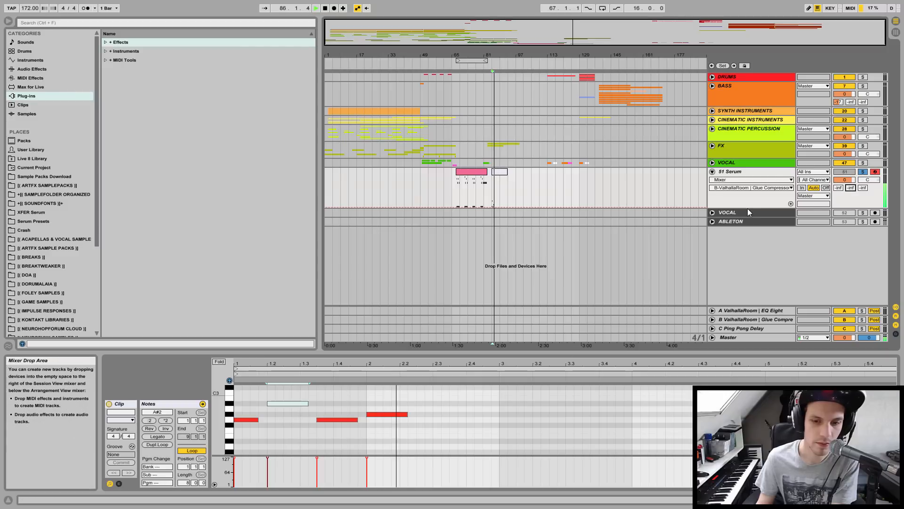
pyautogui.press('space')
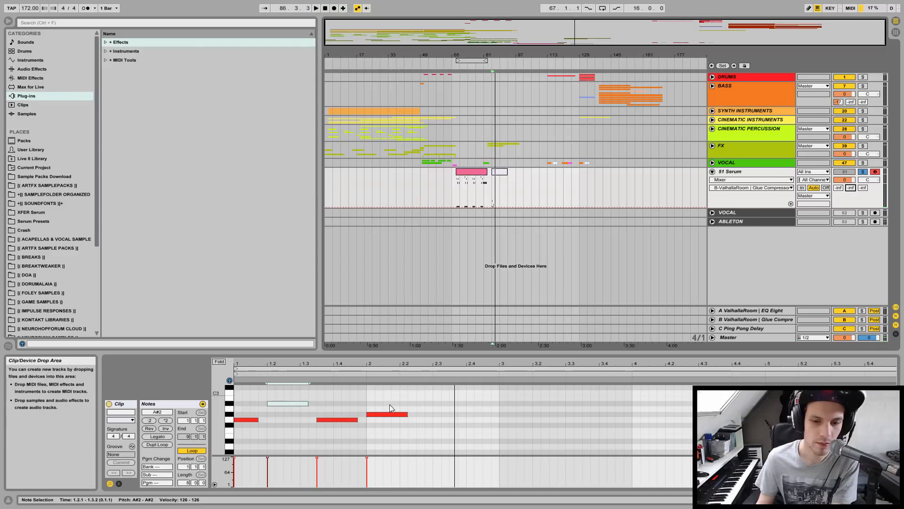
# Add a G2 note three sixteenths long at 2.2.3 and play the pattern.
pyautogui.click(437, 419)
pyautogui.click(417, 420)
pyautogui.moveTo(416, 419)
pyautogui.mouseDown()
pyautogui.moveTo(470, 420)
pyautogui.moveTo(458, 419)
pyautogui.mouseUp()
pyautogui.press('space')
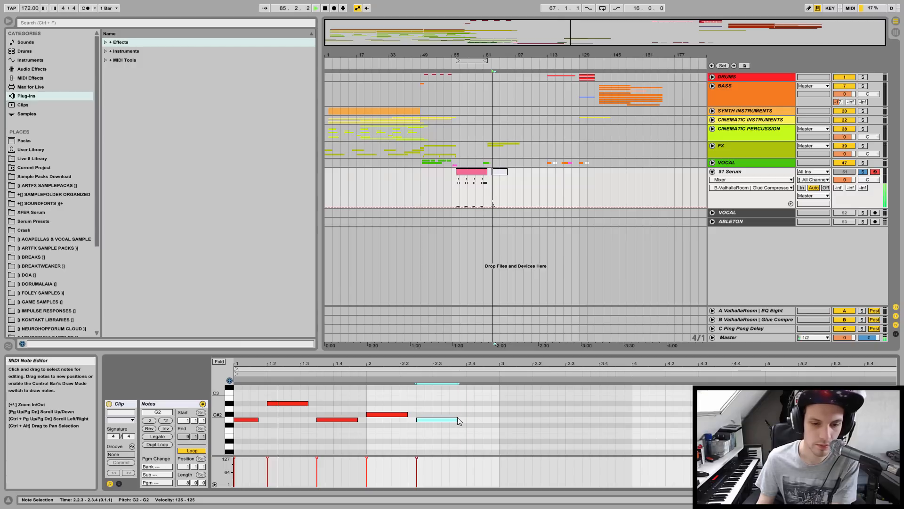
pyautogui.press('space')
# Try the note at 2.1 on A2, return it to G#2 and play the clip for comparison.
pyautogui.moveTo(387, 418); pyautogui.dragTo(386, 412)
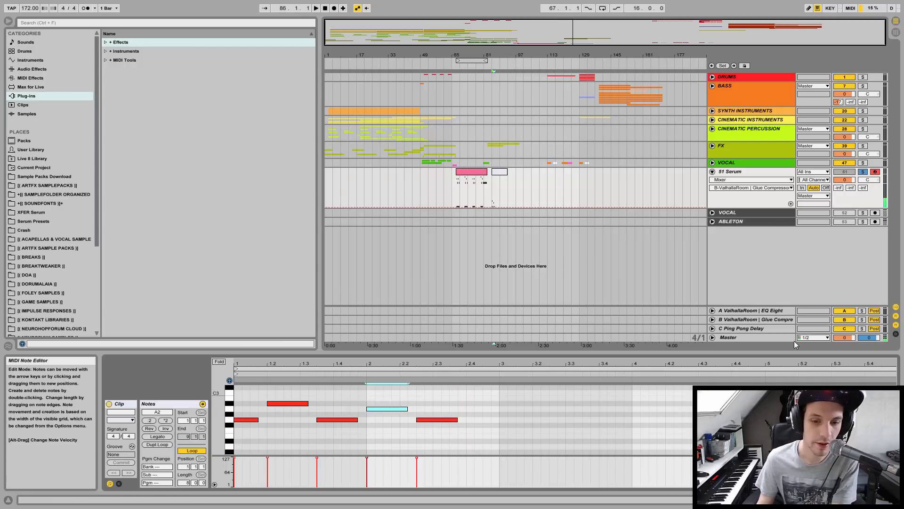
pyautogui.press('space')
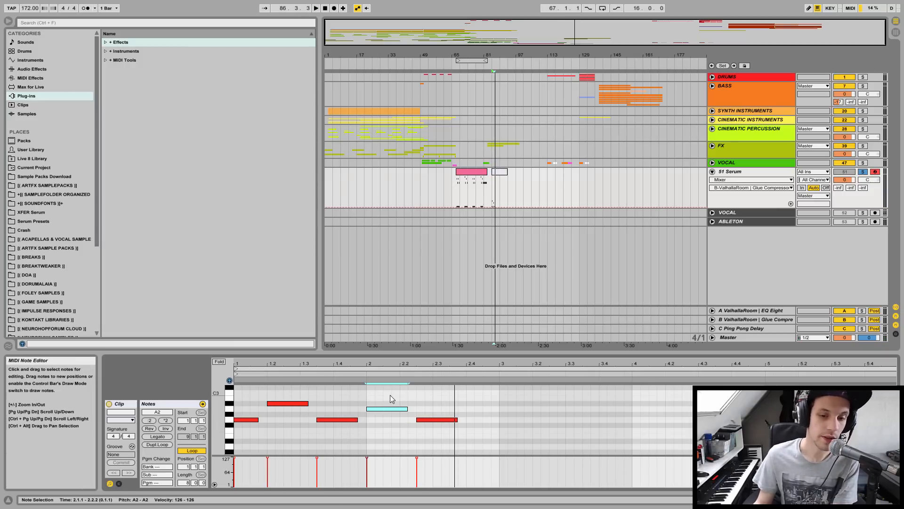
pyautogui.press('space')
pyautogui.press('Down')
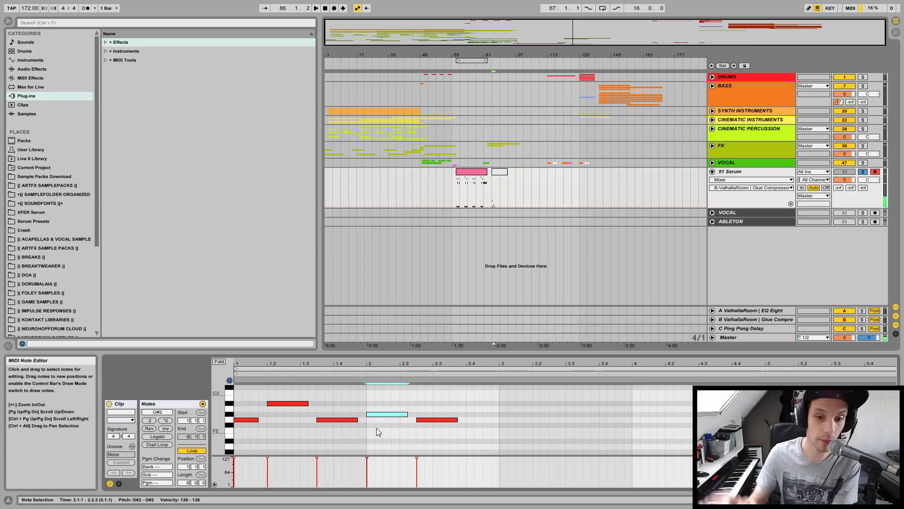
pyautogui.press('space')
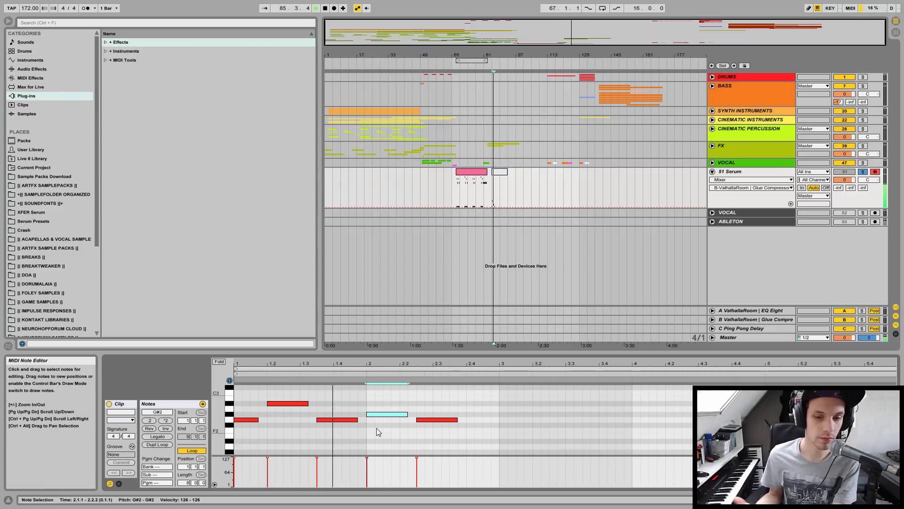
pyautogui.press('space')
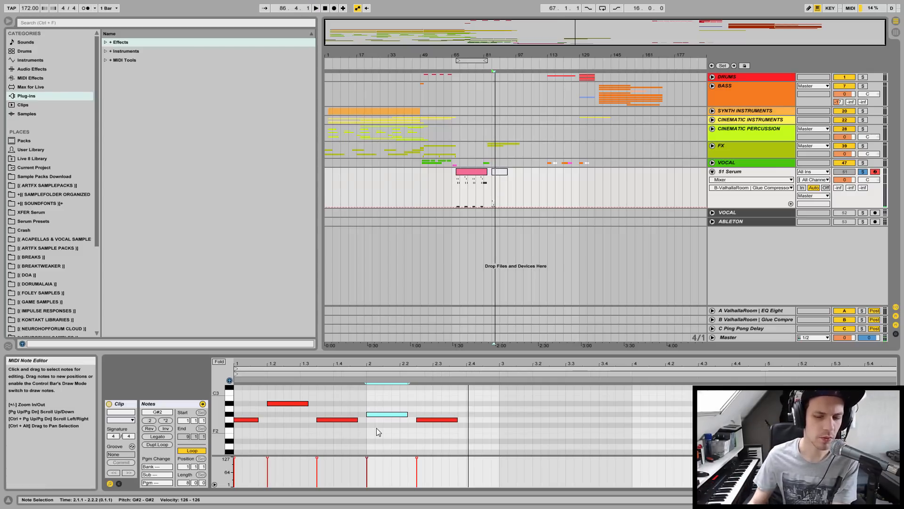
# Transpose the A#2 and G#2 notes up one octave to A#3 and G#3, and play the clip.
pyautogui.moveTo(230, 414); pyautogui.dragTo(230, 406)
pyautogui.hotkey('shift', 'Up')
pyautogui.press('space')
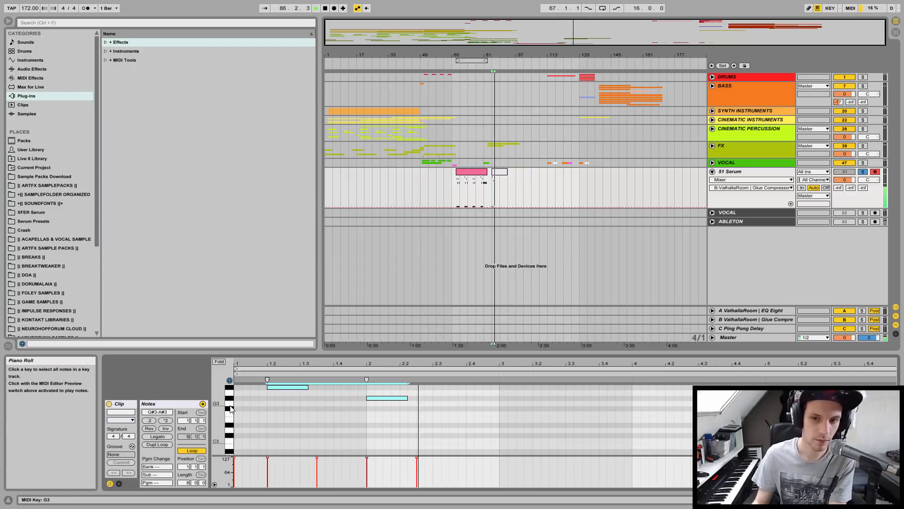
pyautogui.press('space')
# Select all the G2 notes, transpose them up one octave to G3 and play the clip.
pyautogui.scroll(2, 245, 433)
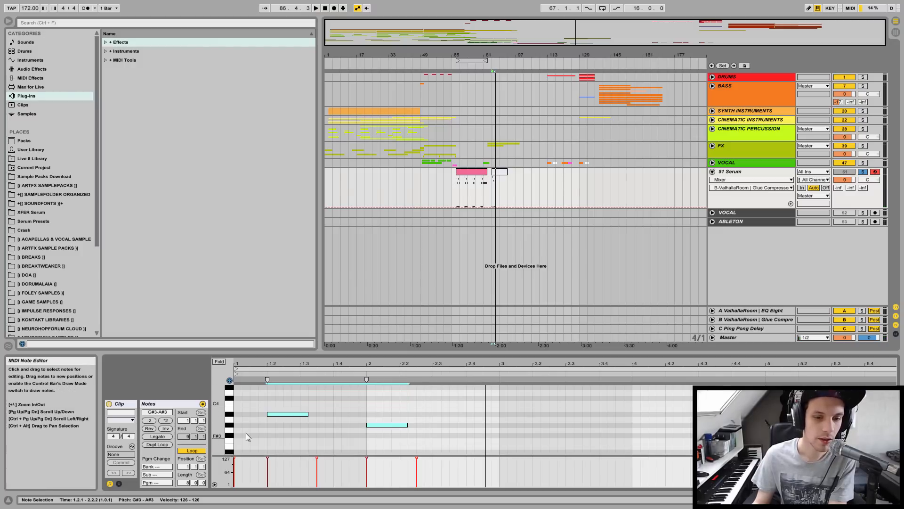
pyautogui.scroll(2, 246, 433)
pyautogui.scroll(-2, 246, 434)
pyautogui.moveTo(218, 431); pyautogui.dragTo(218, 391)
pyautogui.click(231, 451)
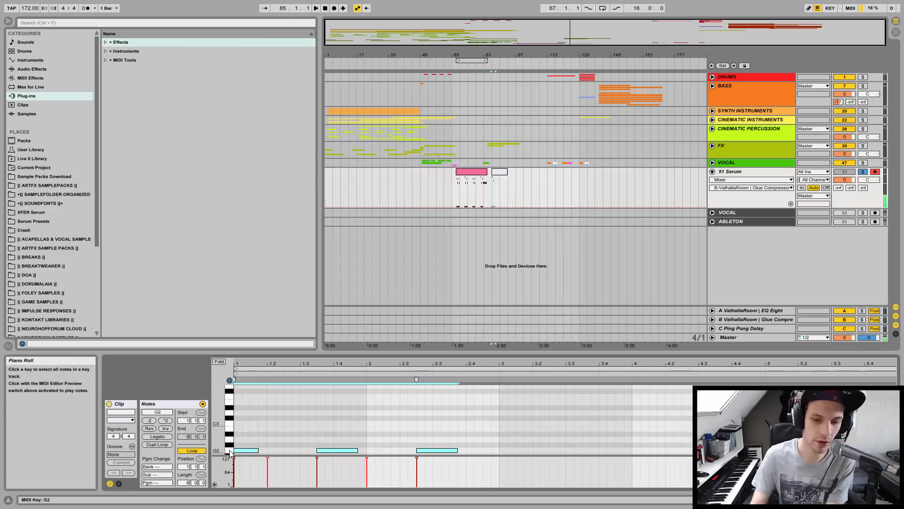
pyautogui.hotkey('shift', 'Up')
pyautogui.press('space')
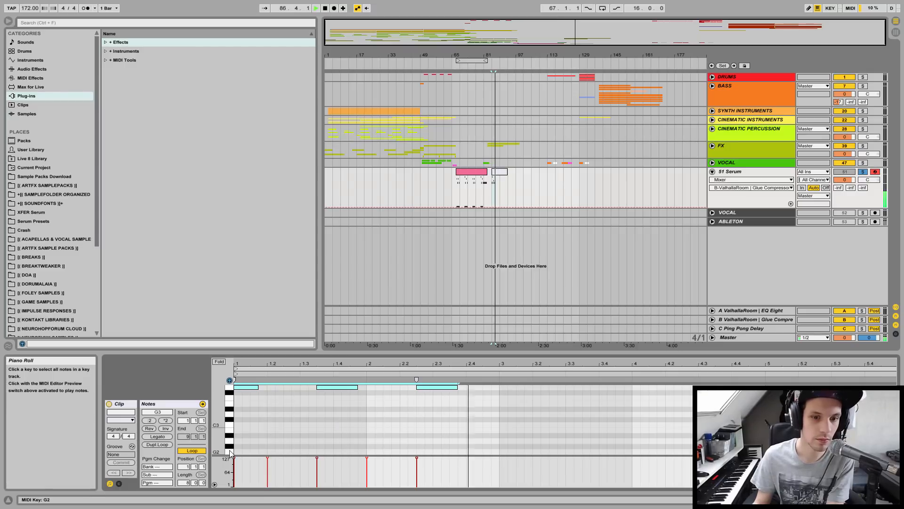
# Try the note at 2.1 on A3, return it to G#3 and play both versions.
pyautogui.scroll(3, 344, 411)
pyautogui.click(373, 419)
pyautogui.press('space')
pyautogui.press('Up')
pyautogui.press('space')
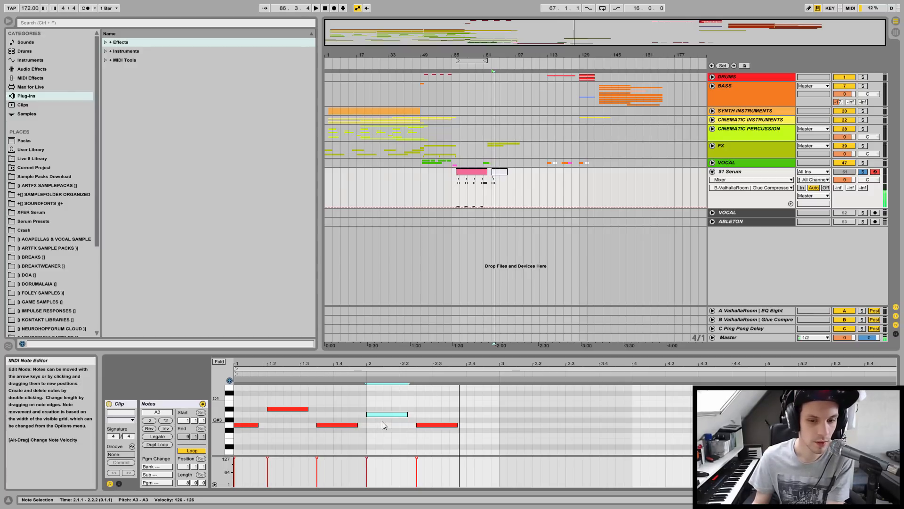
pyautogui.press('Down')
pyautogui.press('space')
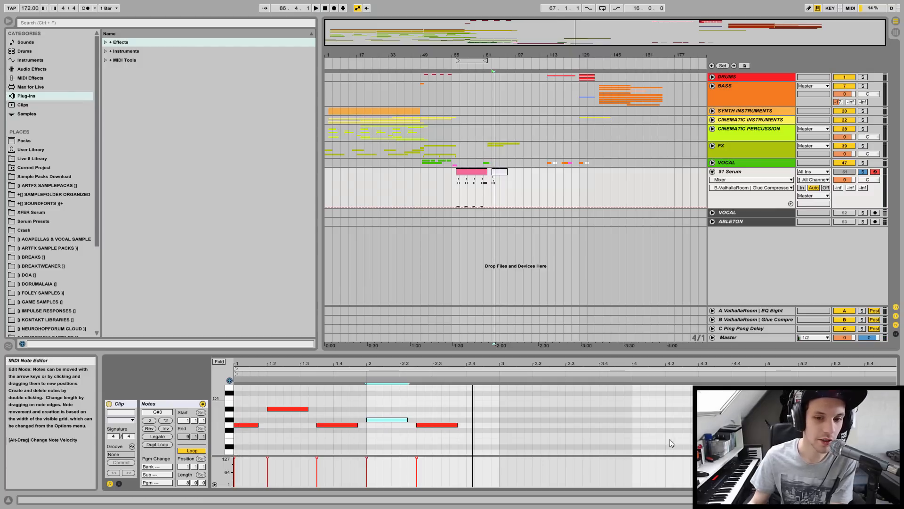
# Delete the practice clip at bar 85, and select the 16-bar Serum clip at bar 67 for playback.
pyautogui.press('space')
pyautogui.click(497, 173)
pyautogui.click(474, 172)
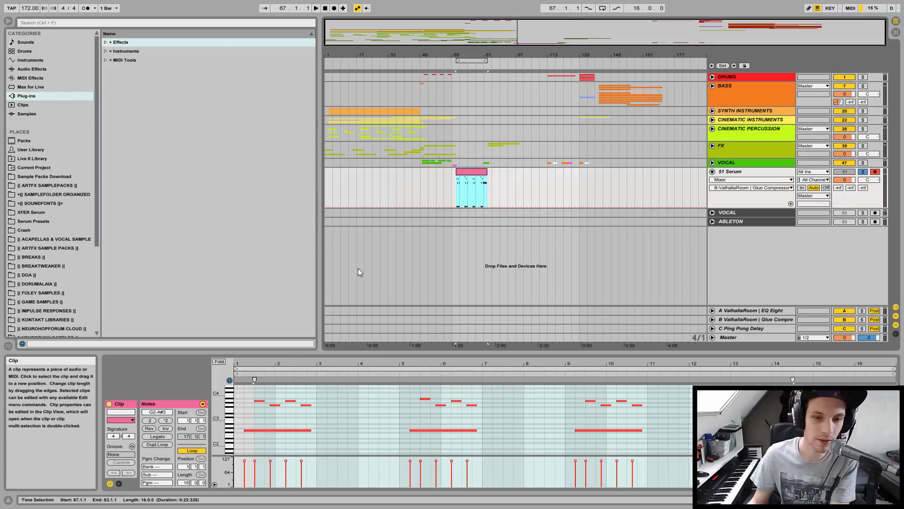
pyautogui.click(460, 190)
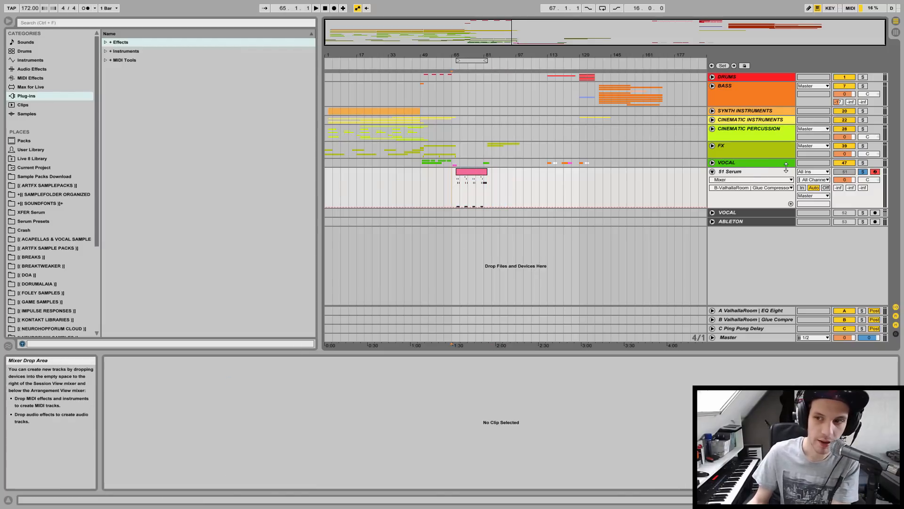
pyautogui.click(460, 190)
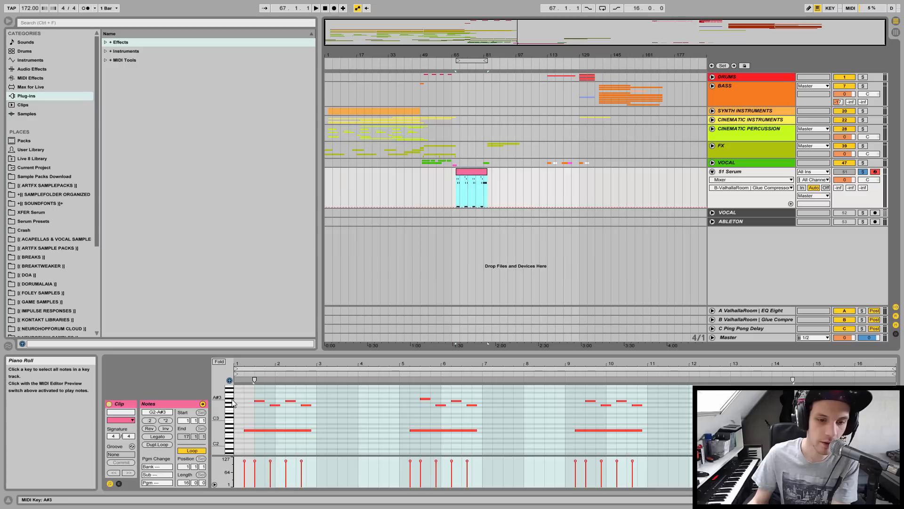
pyautogui.press('space')
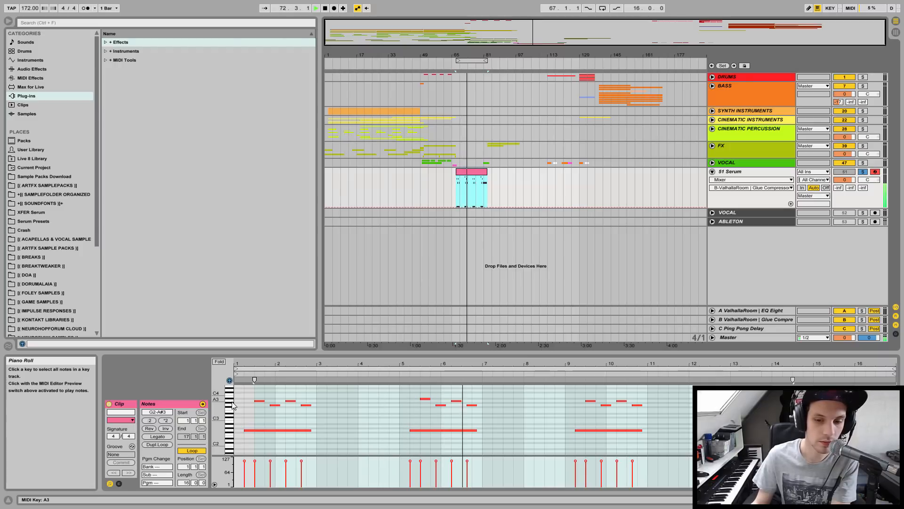
# Select all the A3 notes in the bar 67 clip, lower them one semitone to G#3 and play the clip.
pyautogui.click(232, 404)
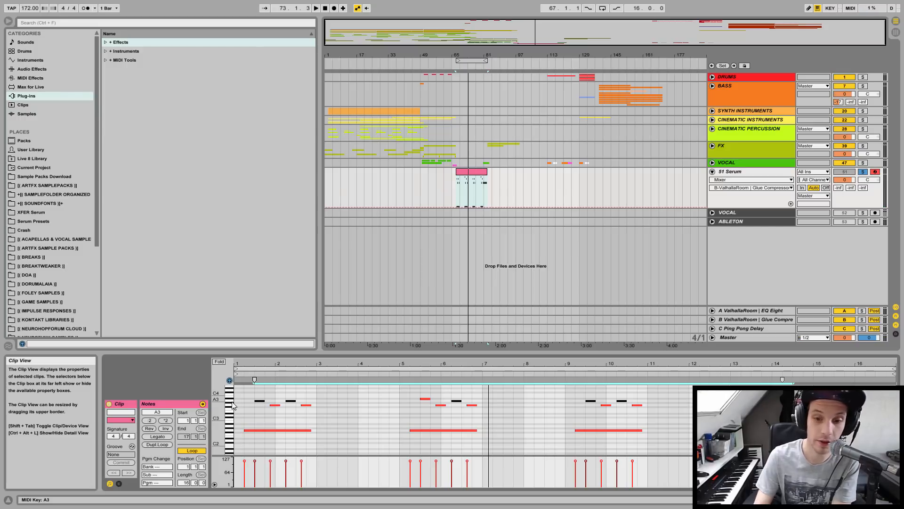
pyautogui.press('Down')
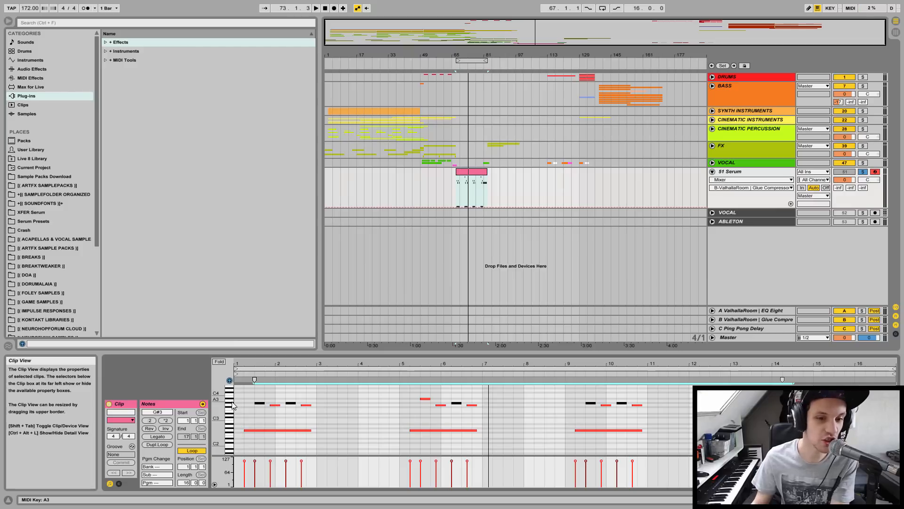
pyautogui.press('space')
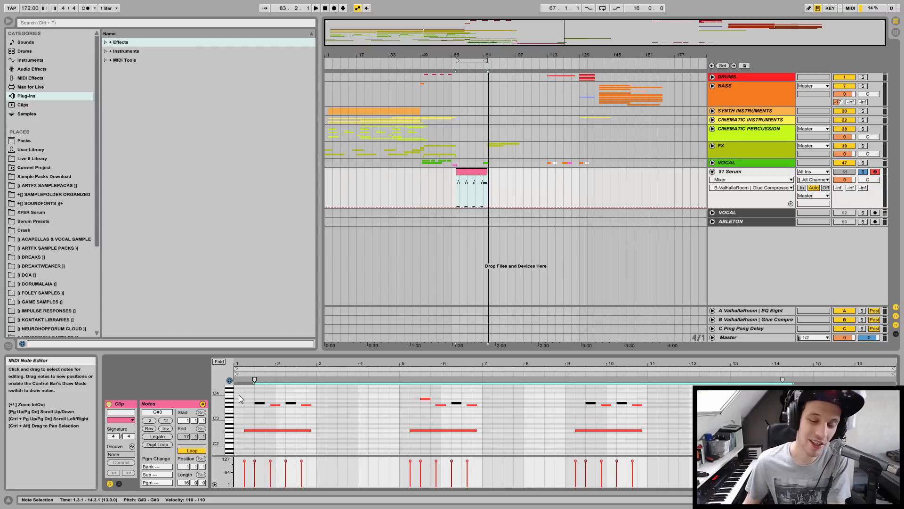
# Open the Serum plug-in window and set the portamento time to 37 ms, playing the clip.
pyautogui.click(253, 431)
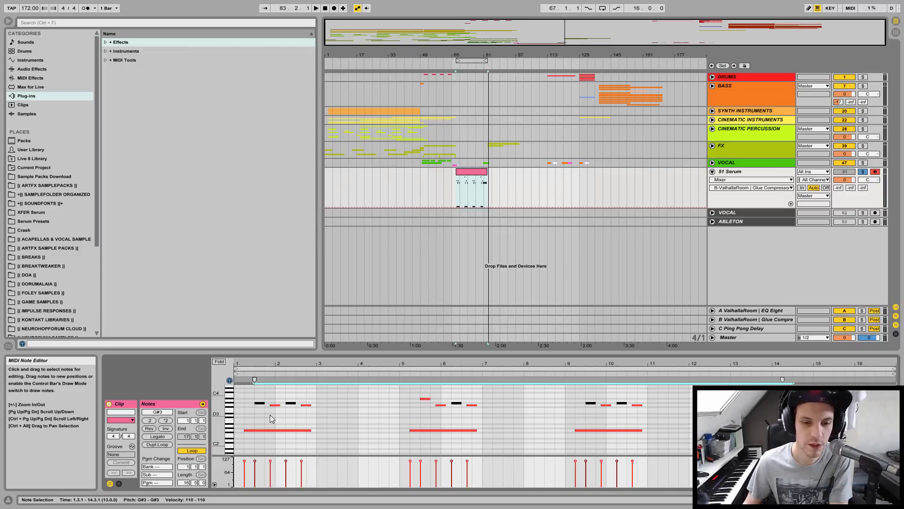
pyautogui.hotkey('shift', 'Tab')
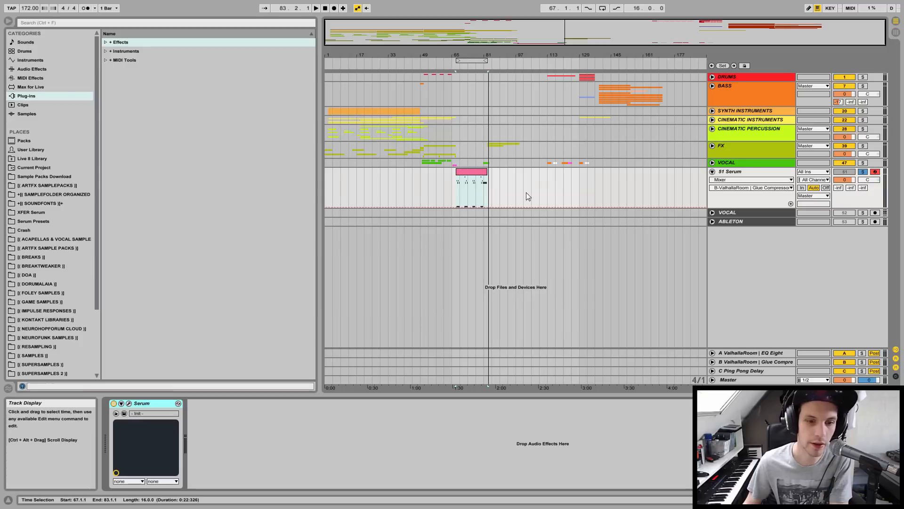
pyautogui.click(128, 403)
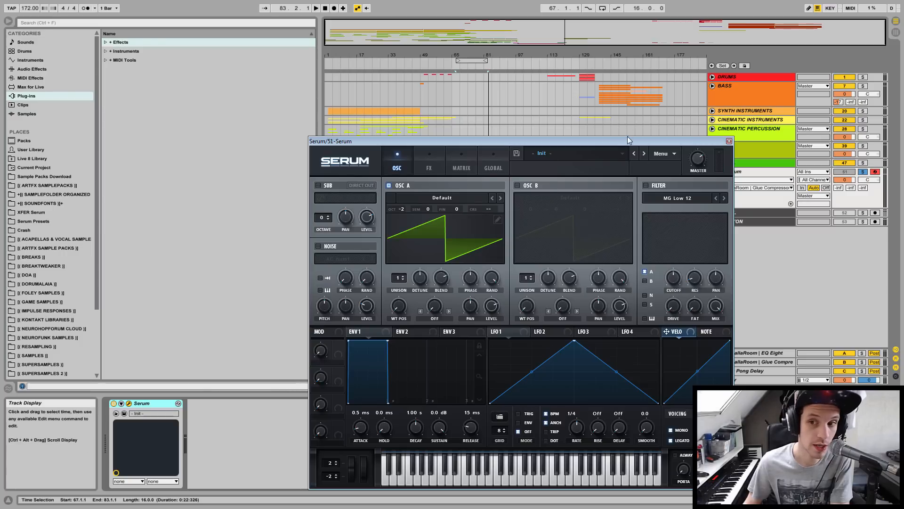
pyautogui.moveTo(572, 140); pyautogui.dragTo(516, 181)
pyautogui.moveTo(516, 230); pyautogui.dragTo(462, 40)
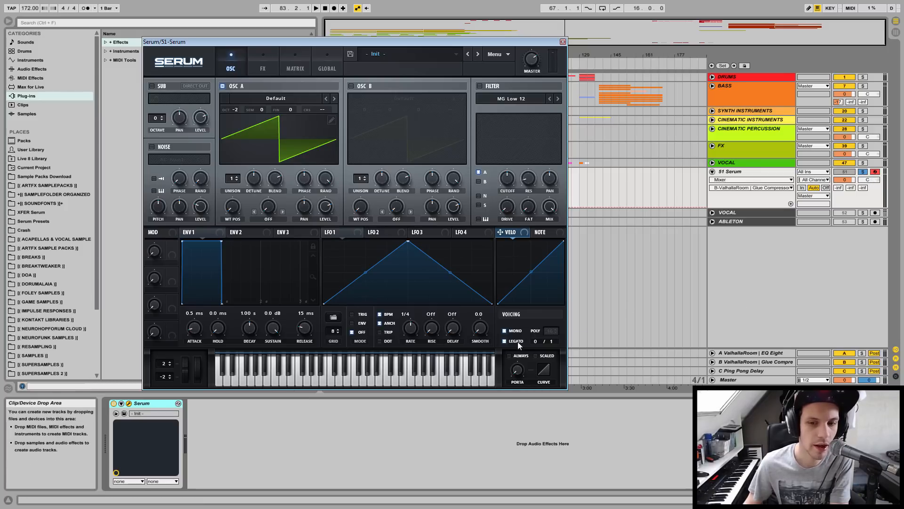
pyautogui.click(519, 371)
pyautogui.moveTo(519, 369); pyautogui.dragTo(523, 335)
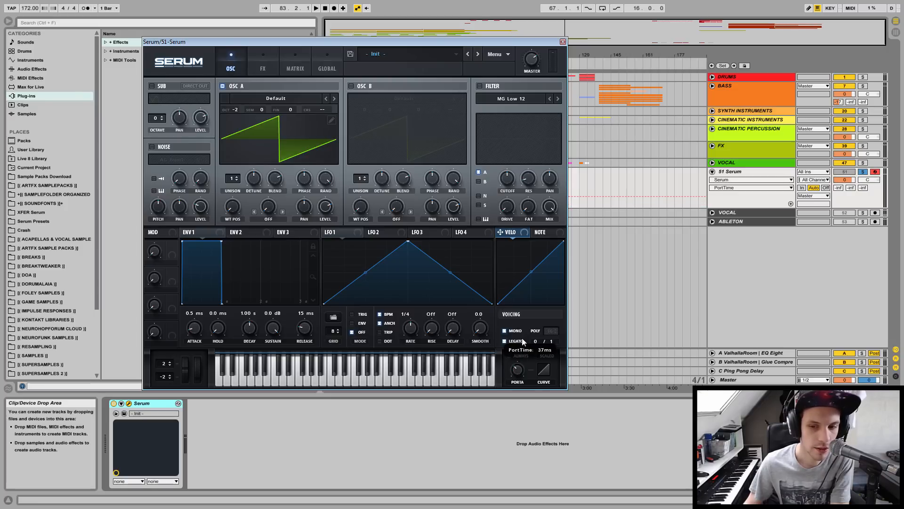
pyautogui.press('space')
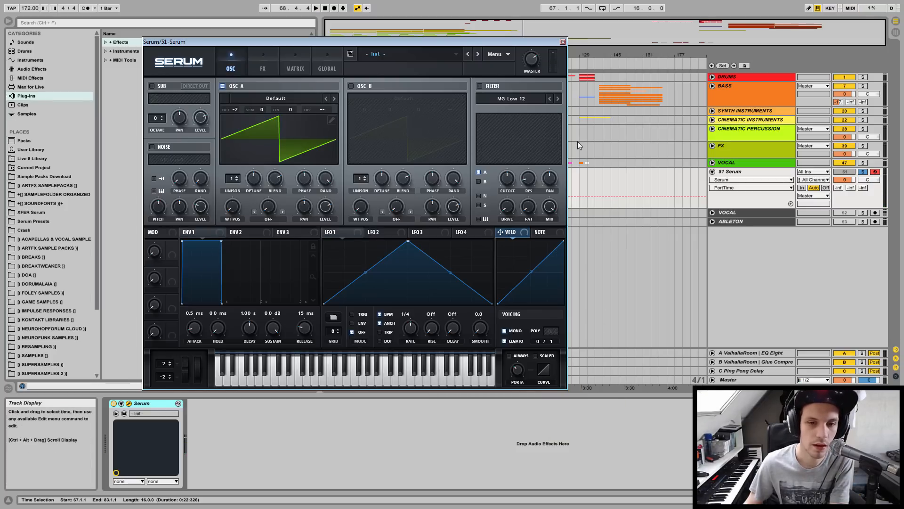
# Close the Serum window and play the clip from bar 67 to hear the portamento.
pyautogui.click(563, 42)
pyautogui.click(470, 174)
pyautogui.press('space')
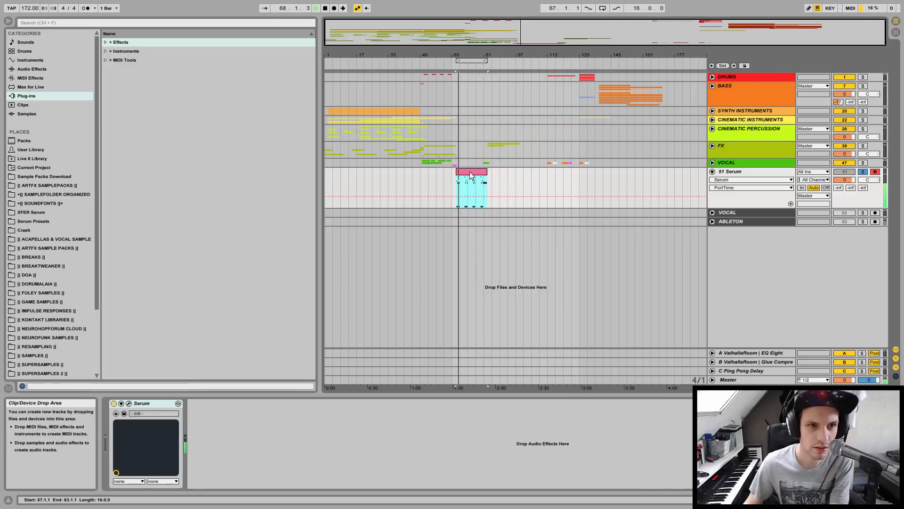
# Reopen the Serum plug-in and set oscillator A's unison to 2 voices, playing the clip.
pyautogui.click(129, 403)
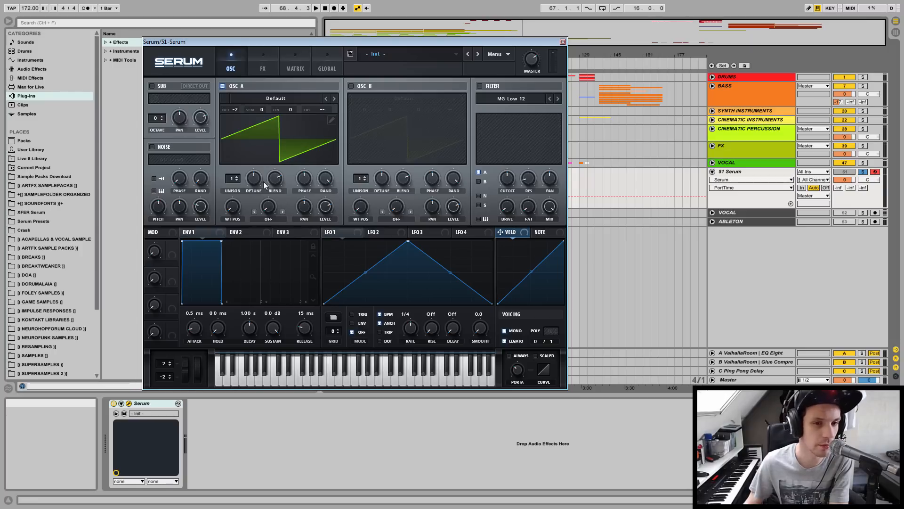
pyautogui.moveTo(234, 182); pyautogui.dragTo(236, 177)
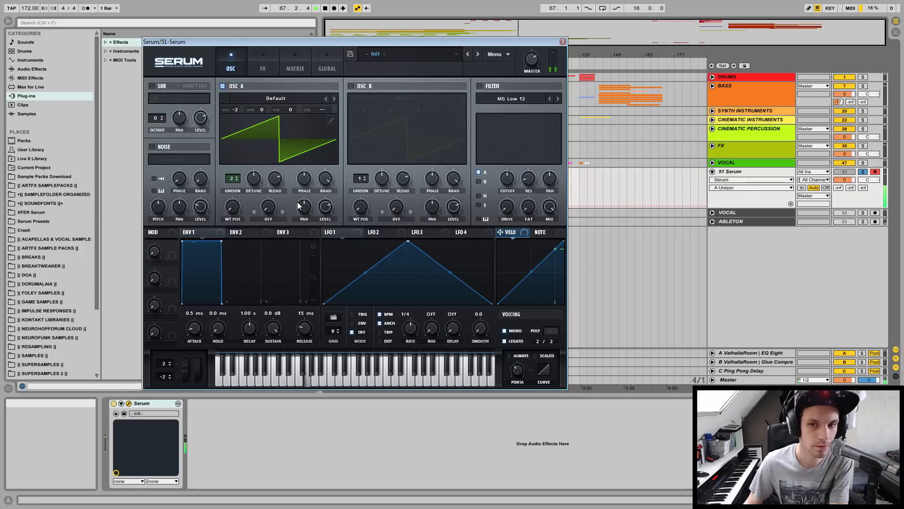
# Lower oscillator A's unison detune to about 0.02 while playing the clip.
pyautogui.press('space')
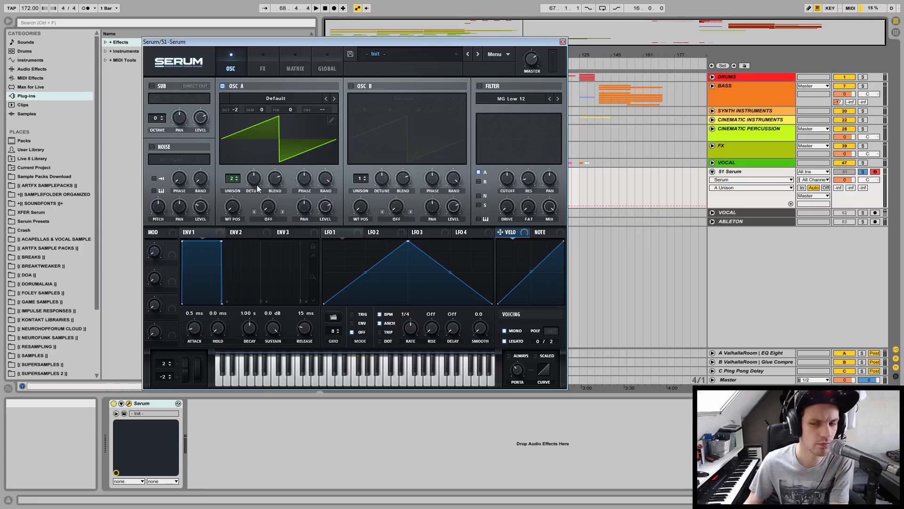
pyautogui.moveTo(257, 188); pyautogui.dragTo(253, 204)
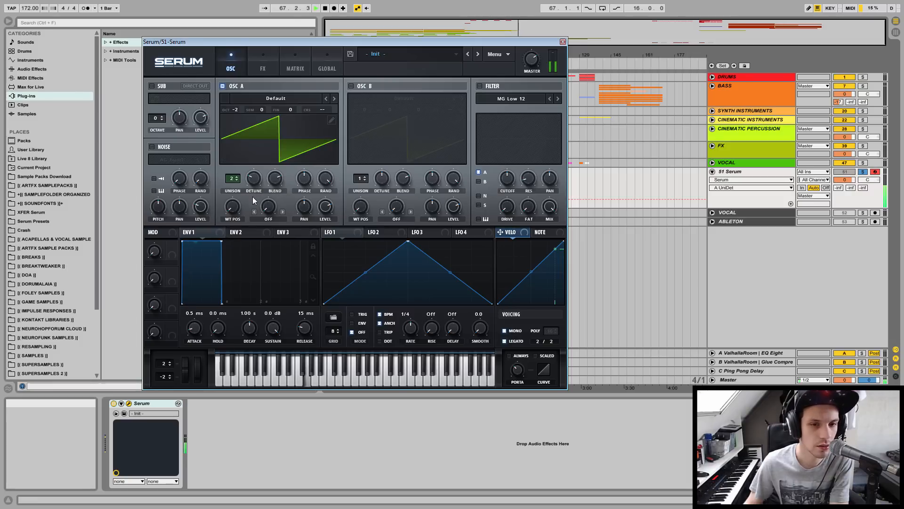
pyautogui.moveTo(258, 178); pyautogui.dragTo(259, 192)
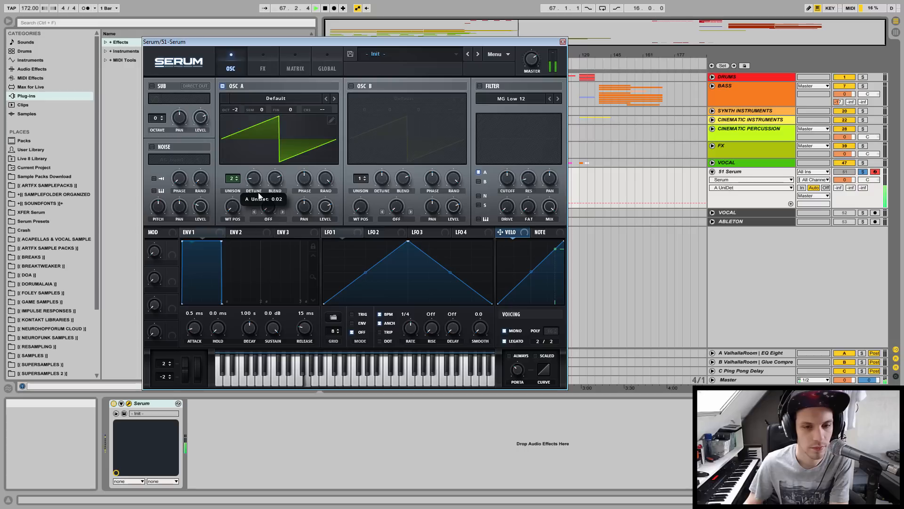
pyautogui.press('space')
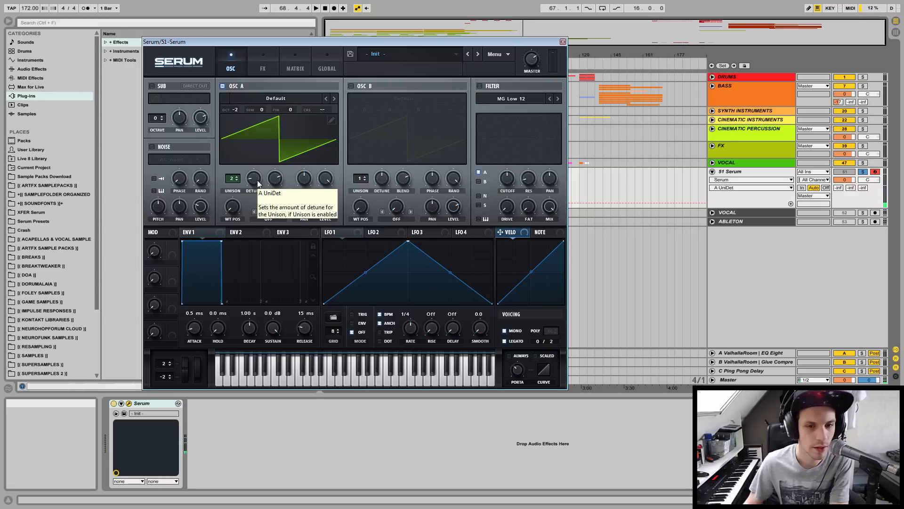
# Reduce oscillator A's random phase to about 42% and play the clip.
pyautogui.click(326, 179)
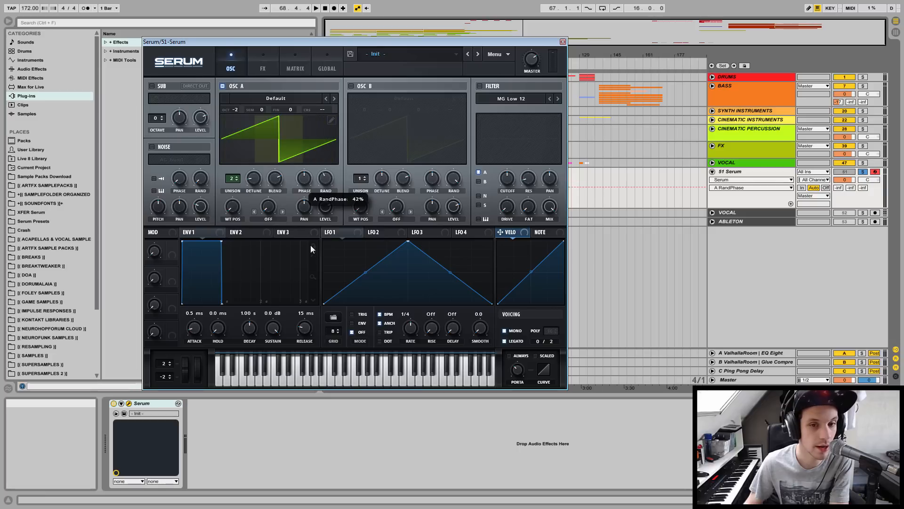
pyautogui.press('space')
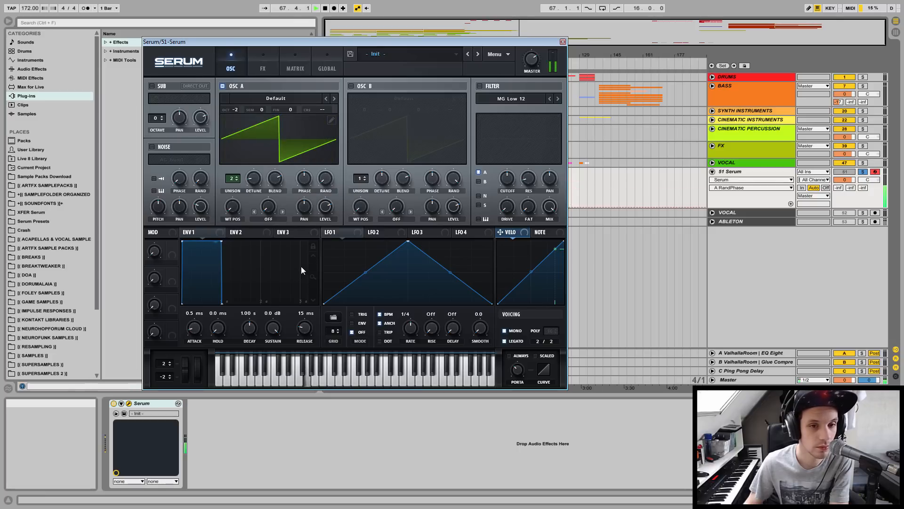
pyautogui.press('space')
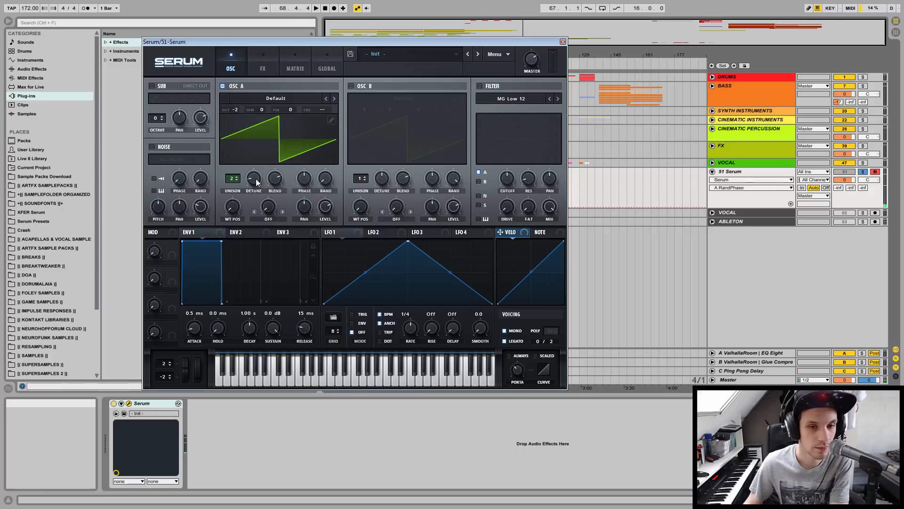
# Readjust oscillator A's unison detune and random phase while playing the clip.
pyautogui.click(256, 179)
pyautogui.press('space')
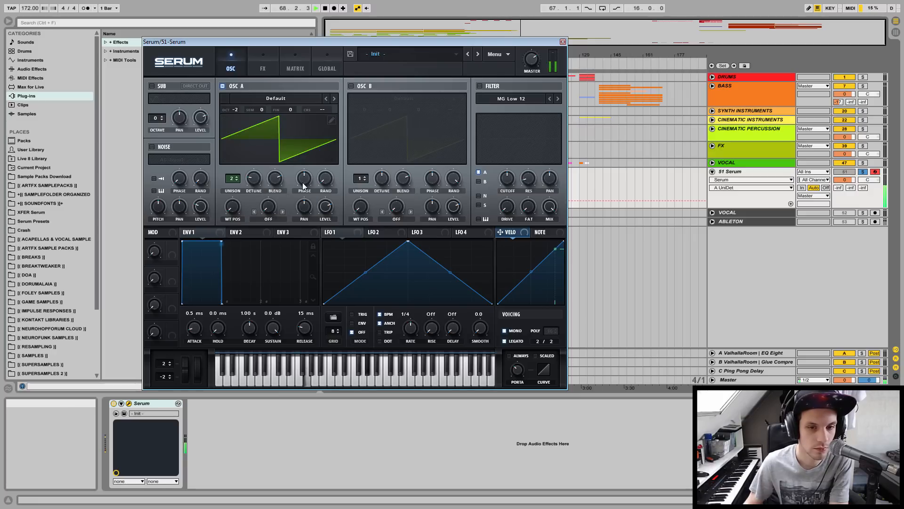
pyautogui.moveTo(329, 180)
pyautogui.mouseDown()
pyautogui.moveTo(335, 158)
pyautogui.moveTo(328, 176)
pyautogui.mouseUp()
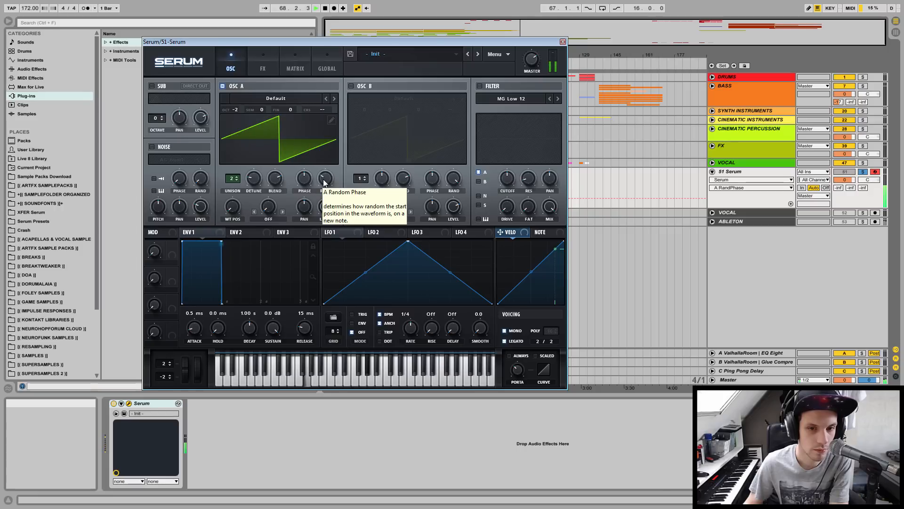
pyautogui.press('space')
pyautogui.moveTo(323, 179); pyautogui.dragTo(323, 185)
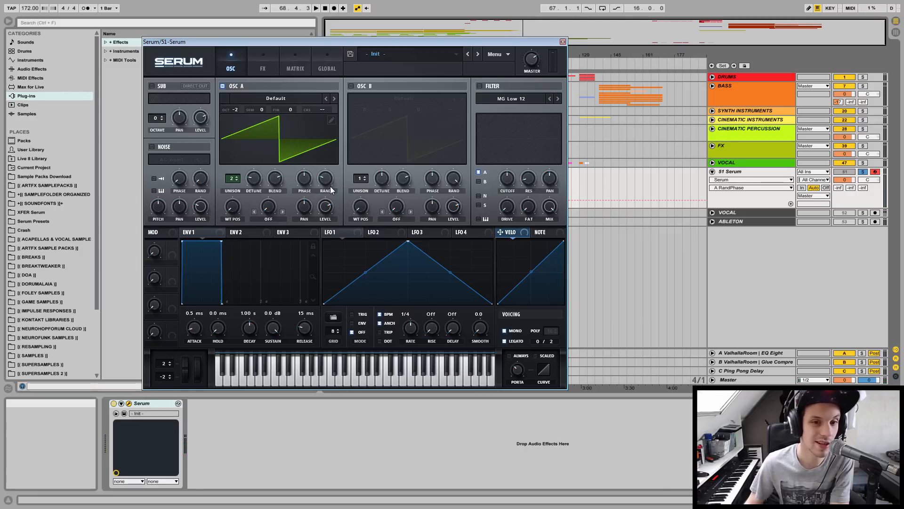
pyautogui.moveTo(331, 188)
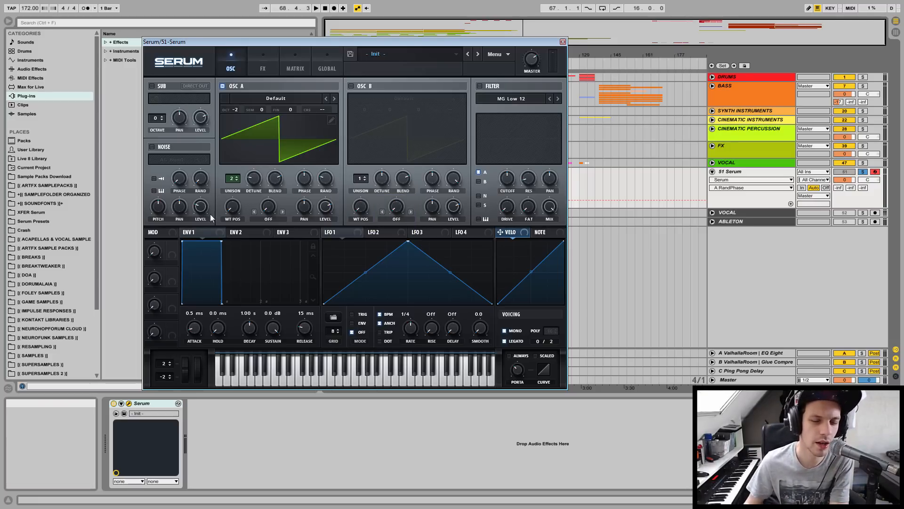
# Set oscillator A's unison to 6 voices and its detune to 0.08, play the clip and view the detune spread.
pyautogui.moveTo(233, 183); pyautogui.dragTo(254, 161)
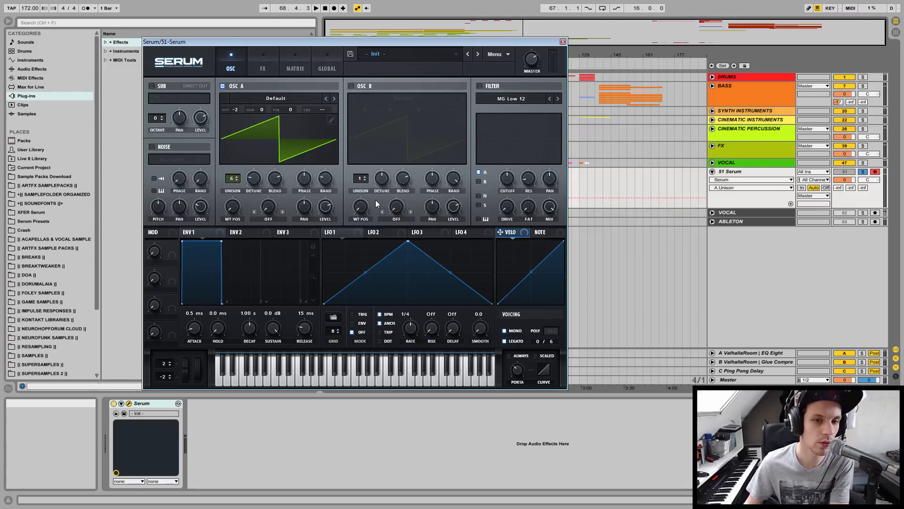
pyautogui.press('space')
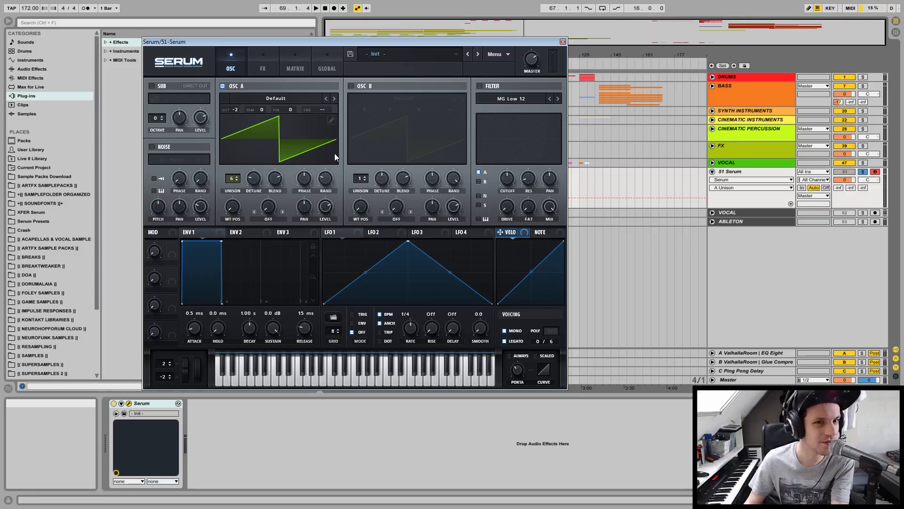
pyautogui.moveTo(255, 182); pyautogui.dragTo(259, 177)
pyautogui.press('space')
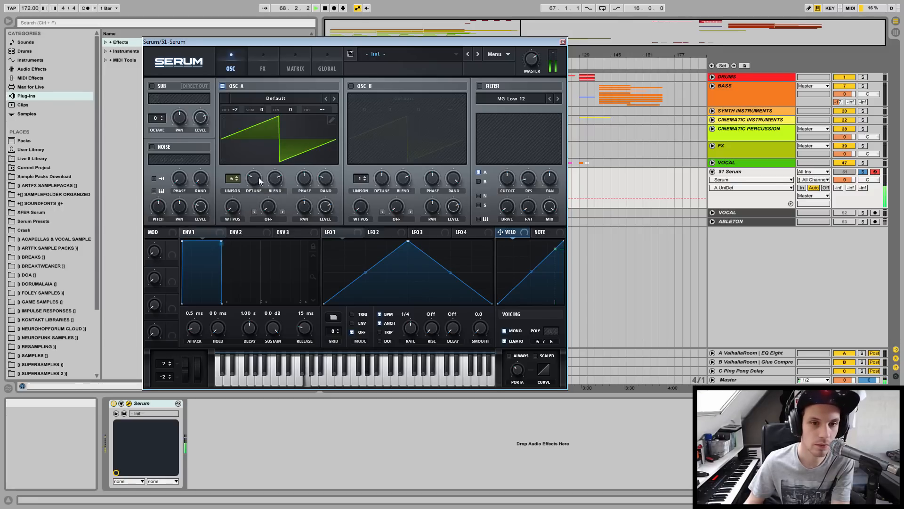
pyautogui.press('space')
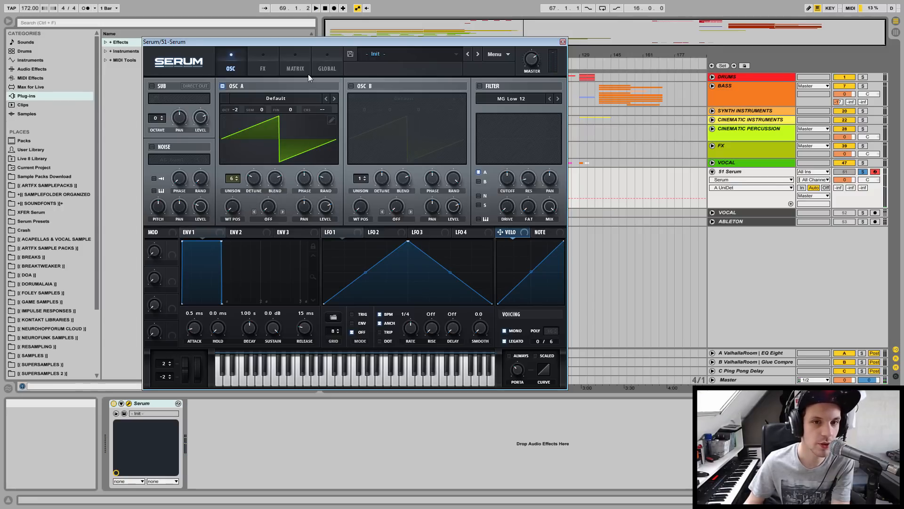
pyautogui.click(329, 64)
pyautogui.click(245, 63)
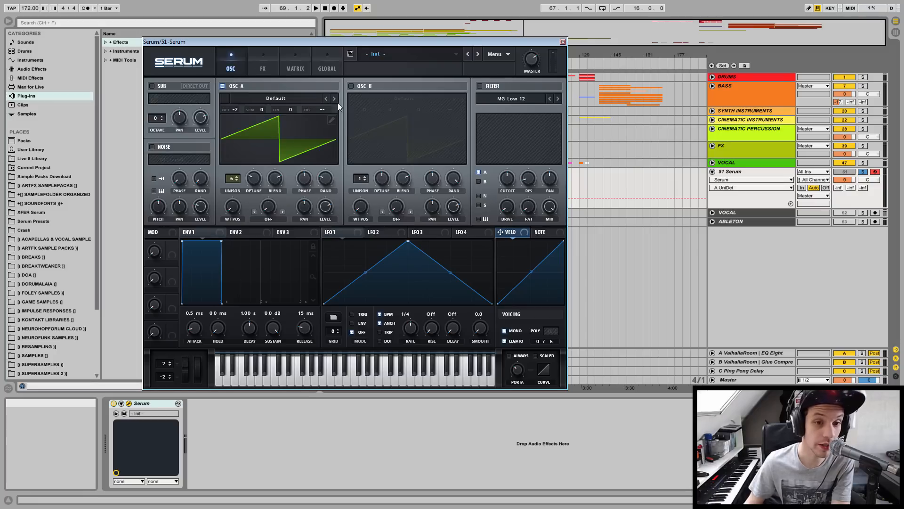
pyautogui.moveTo(255, 177)
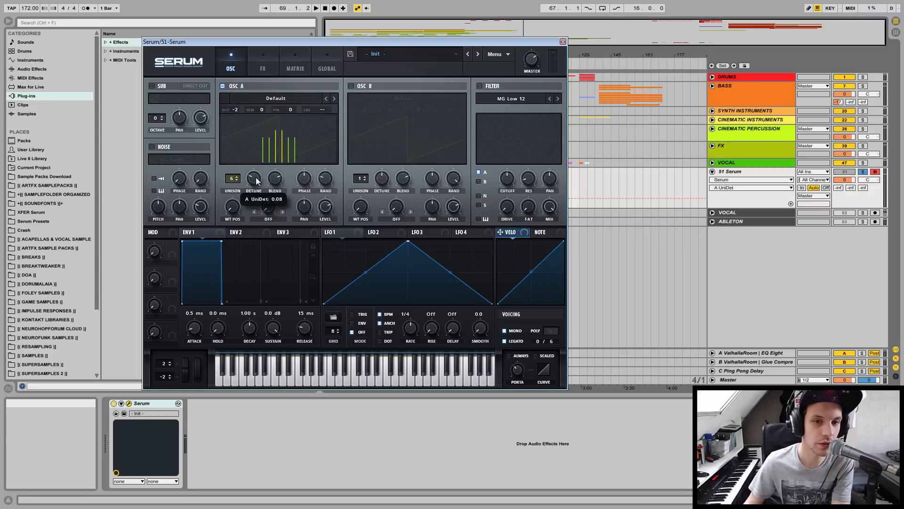
pyautogui.moveTo(256, 177); pyautogui.dragTo(255, 178)
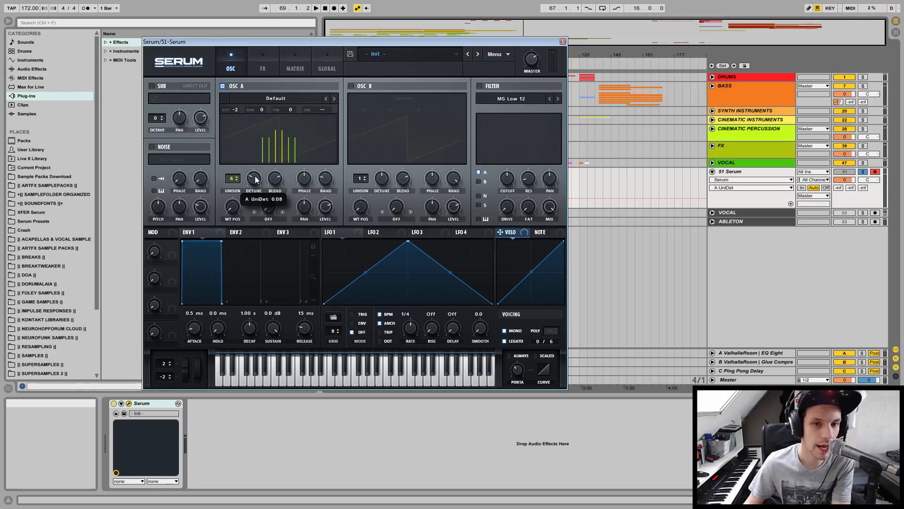
# Set oscillator A's unison detune mode to Super and view the resulting voice spread.
pyautogui.click(314, 61)
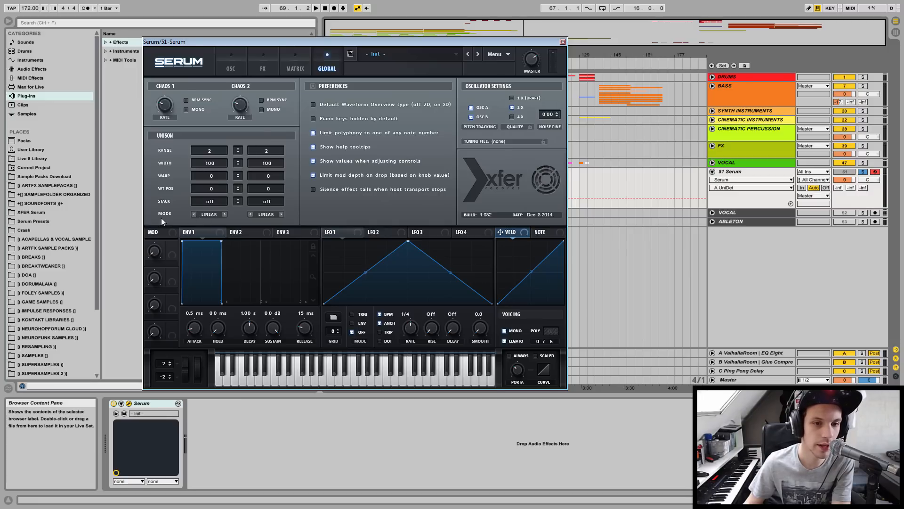
pyautogui.click(210, 214)
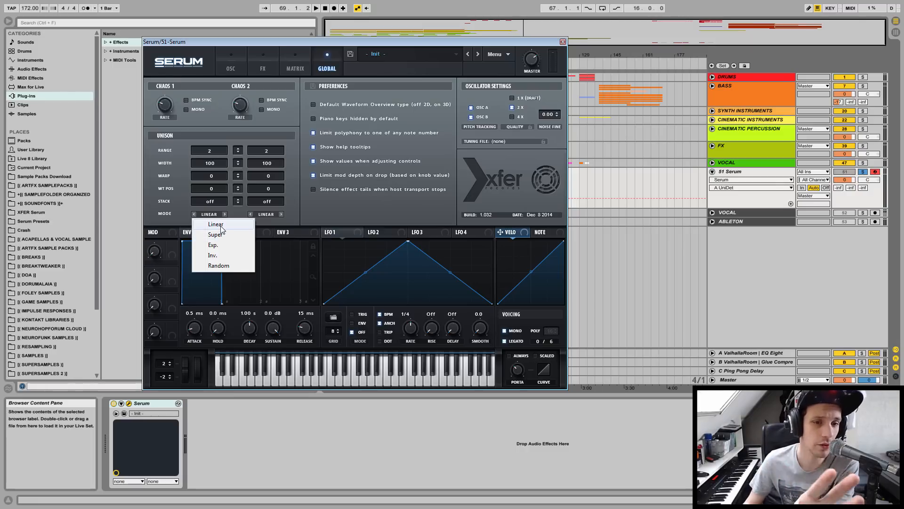
pyautogui.click(218, 234)
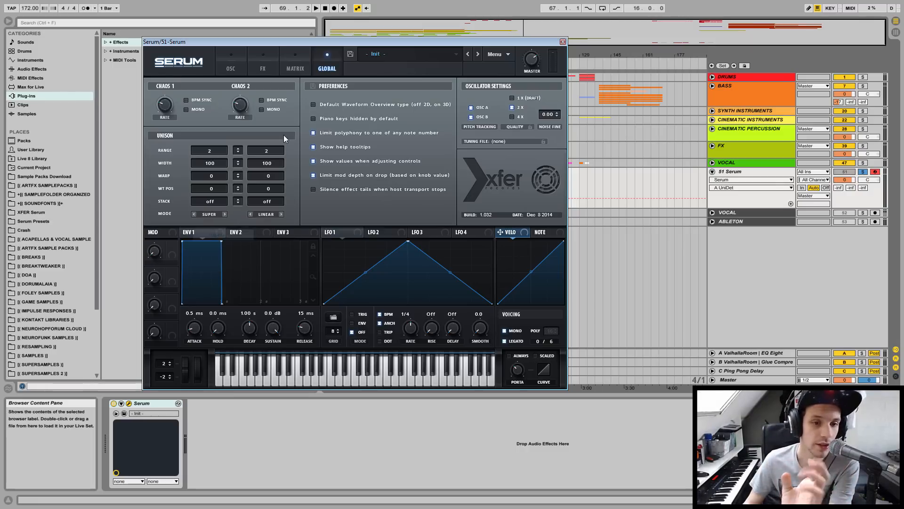
pyautogui.click(232, 62)
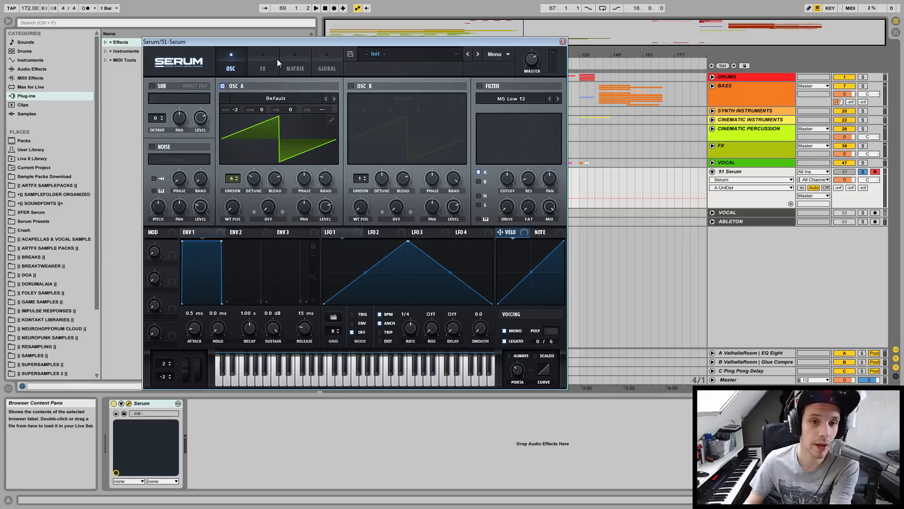
pyautogui.click(255, 180)
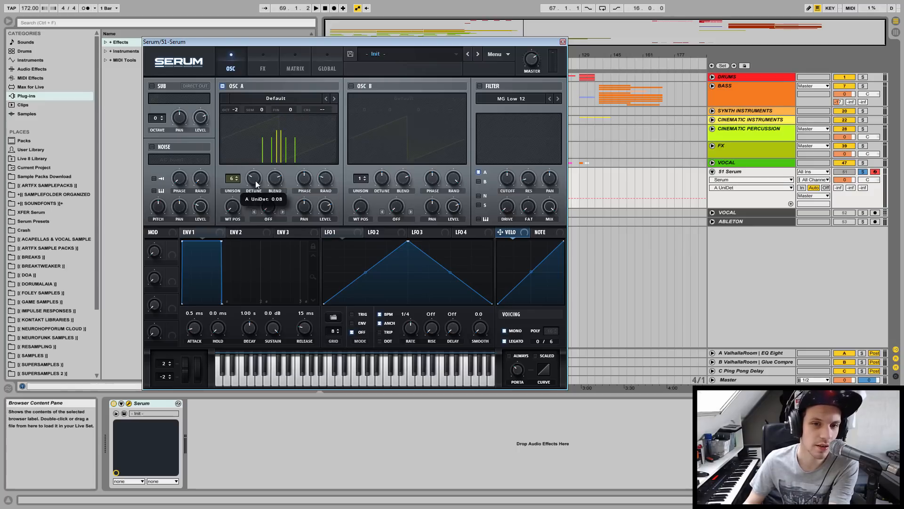
pyautogui.click(254, 178)
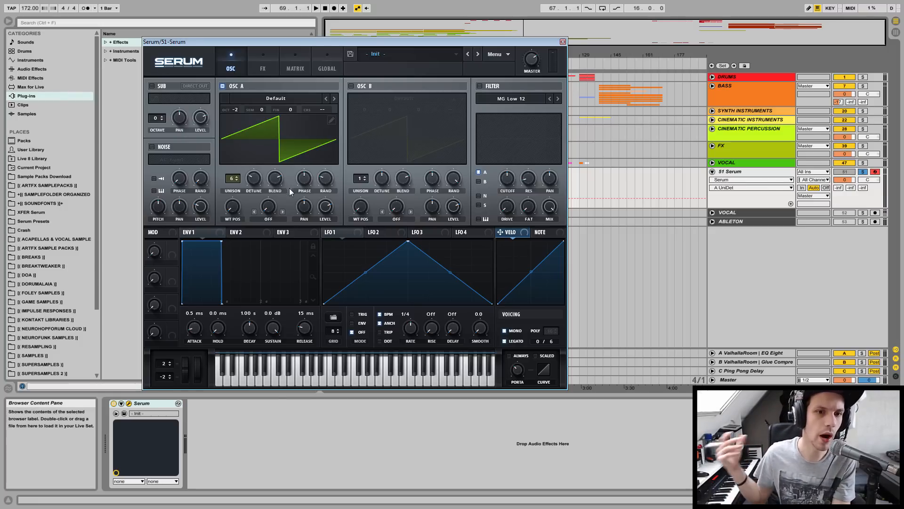
# Play the clip with the six-voice unison and fine-tune oscillator A's random phase.
pyautogui.press('space')
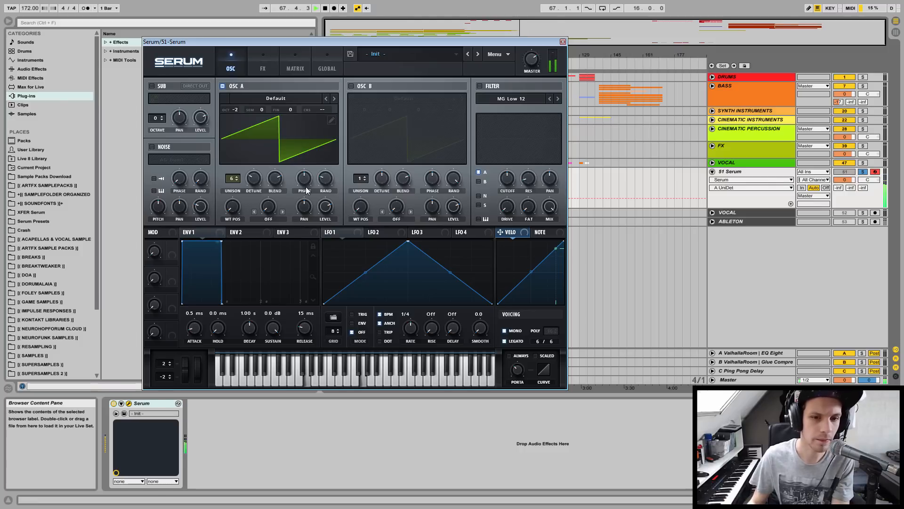
pyautogui.click(328, 176)
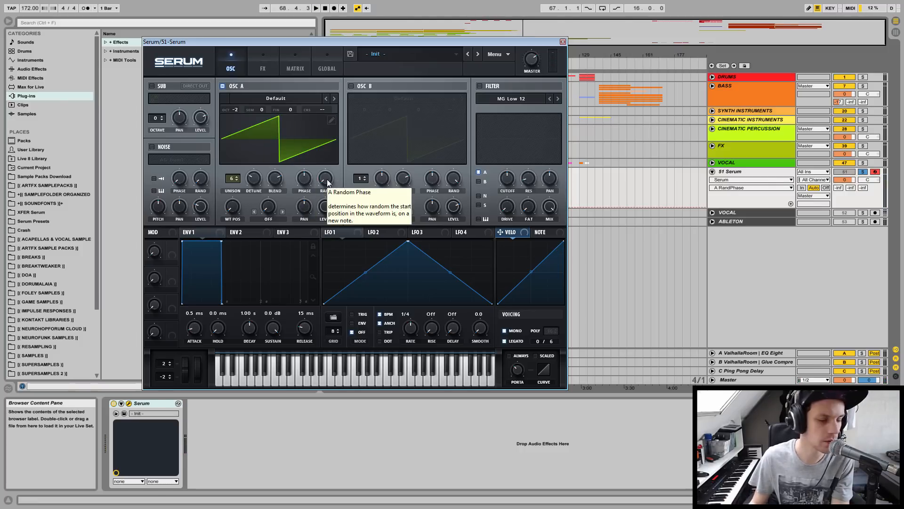
pyautogui.press('space')
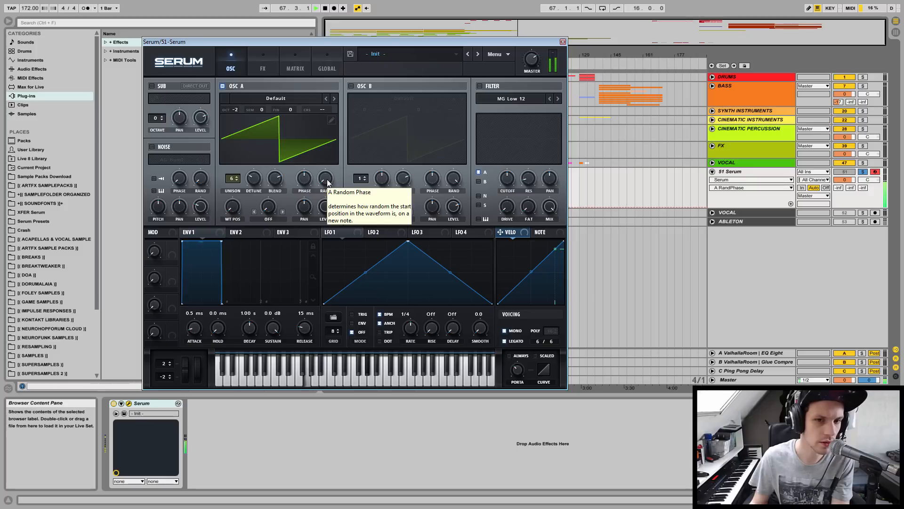
pyautogui.moveTo(329, 183); pyautogui.dragTo(324, 182)
pyautogui.press('space')
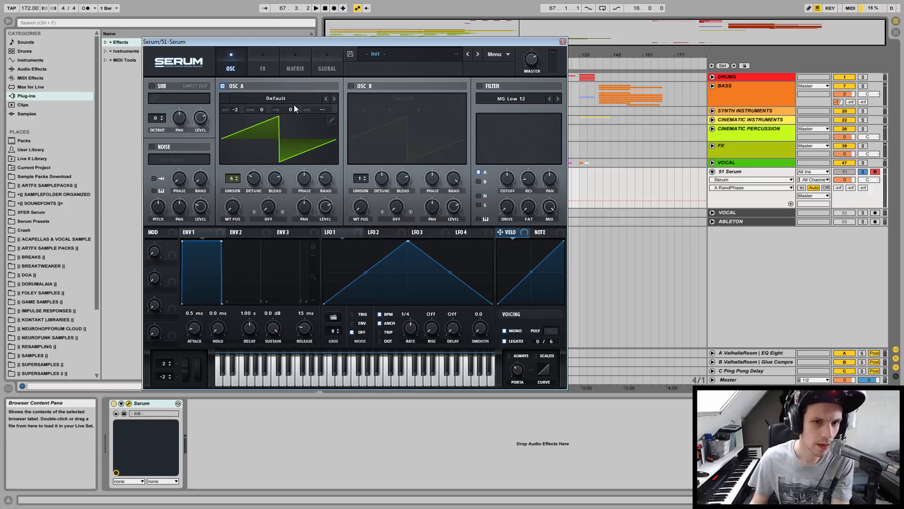
# Set oscillator A's unison detune mode to Exp, view its voice spread and play the clip.
pyautogui.click(319, 56)
pyautogui.click(217, 214)
pyautogui.click(212, 245)
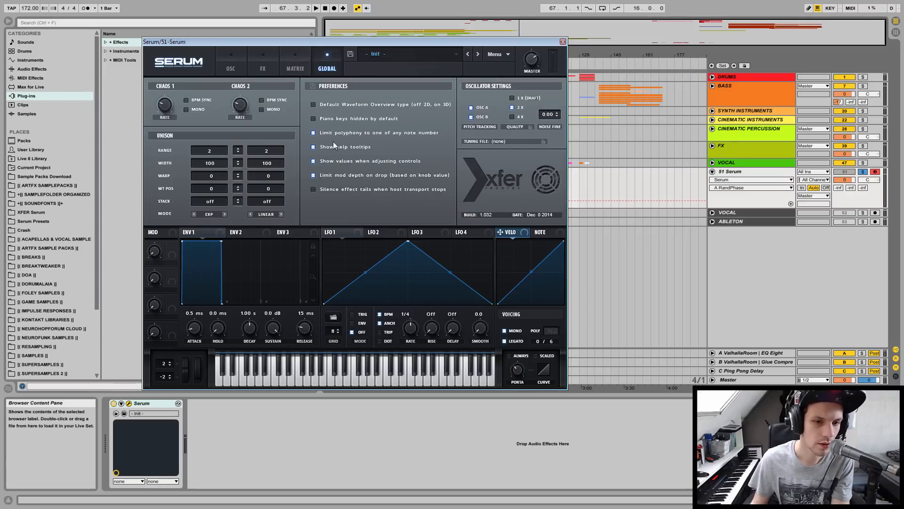
pyautogui.click(233, 69)
pyautogui.click(255, 179)
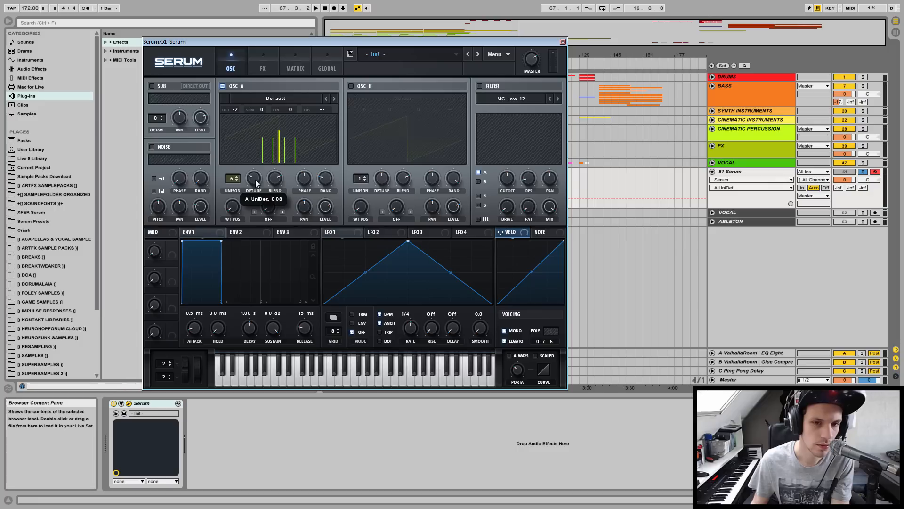
pyautogui.press('space')
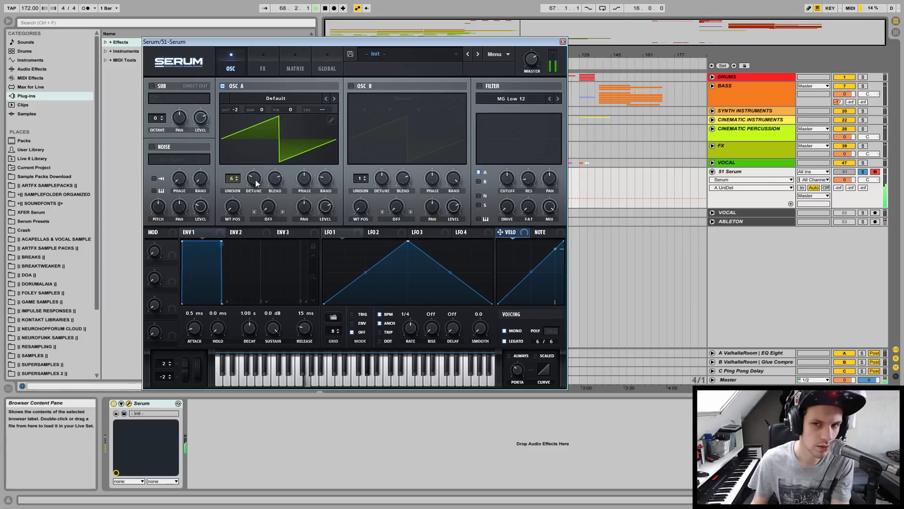
pyautogui.press('space')
# Set oscillator A's unison detune mode to Inv, play the clip and return to the oscillator view.
pyautogui.click(325, 63)
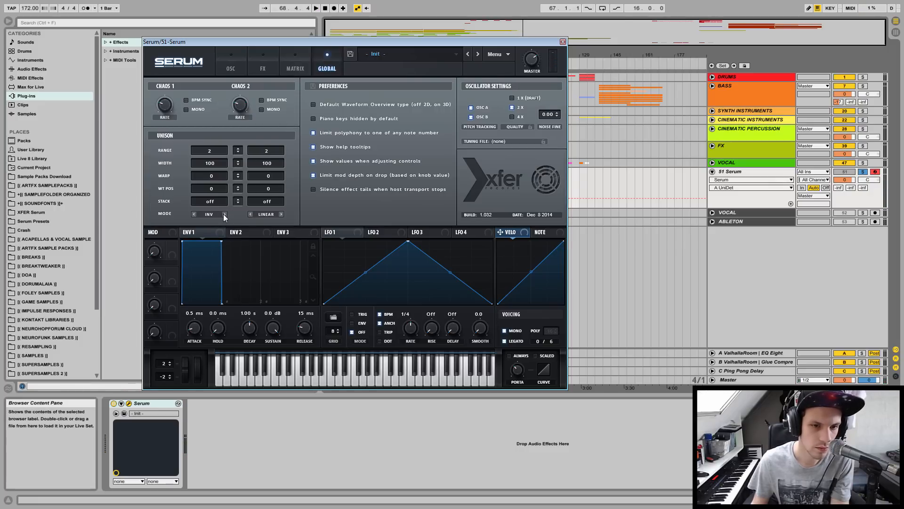
pyautogui.press('space')
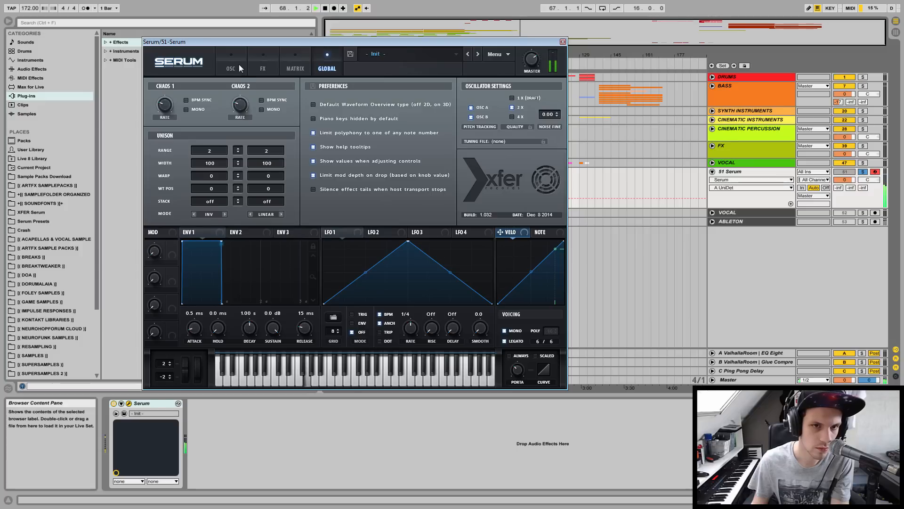
pyautogui.press('space')
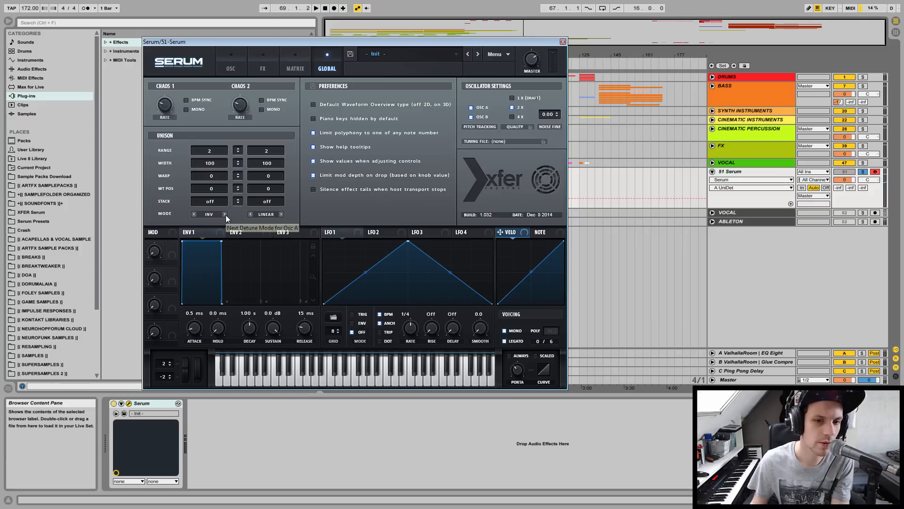
pyautogui.click(241, 64)
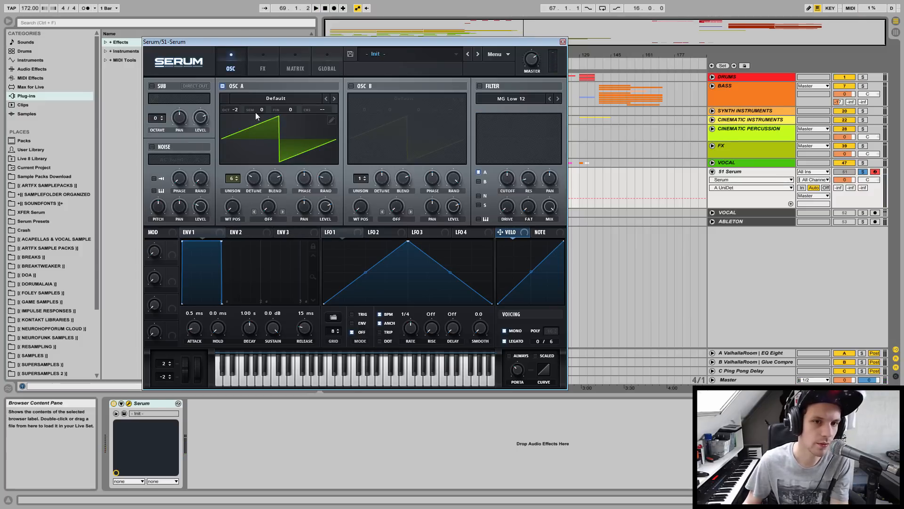
# Play the clip with oscillator A's unison detune at 0.08 and switch its unison mode to Super.
pyautogui.moveTo(251, 181)
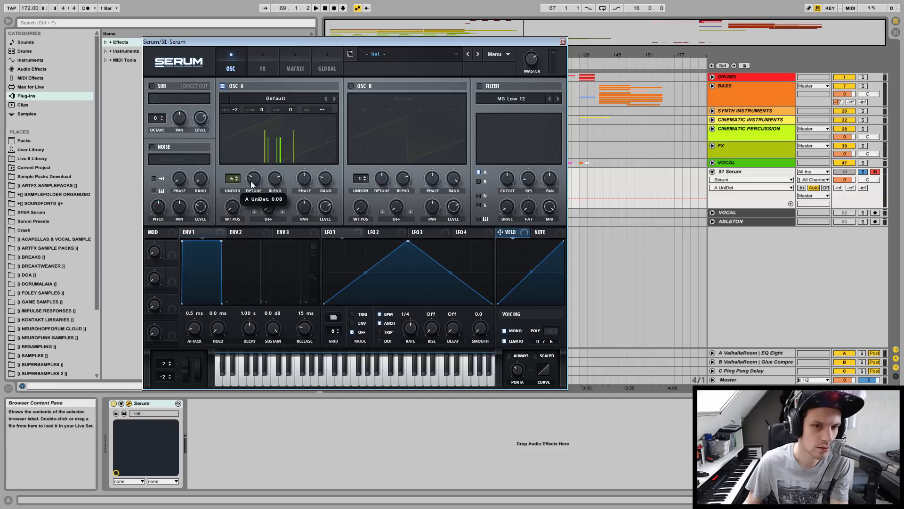
pyautogui.press('space')
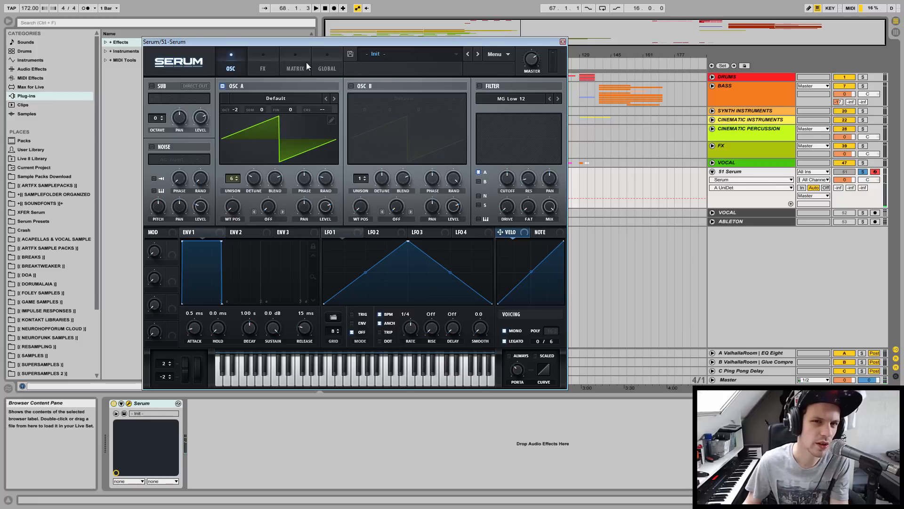
pyautogui.click(319, 67)
pyautogui.click(209, 215)
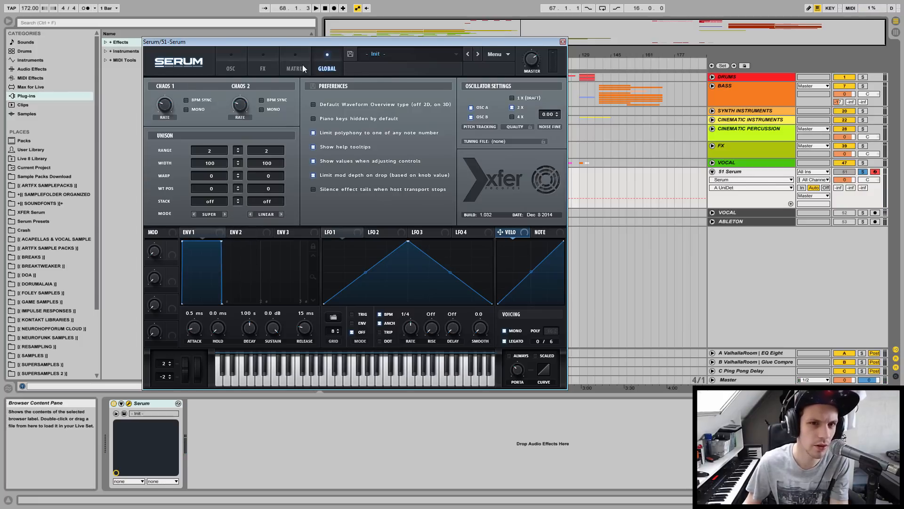
pyautogui.click(236, 64)
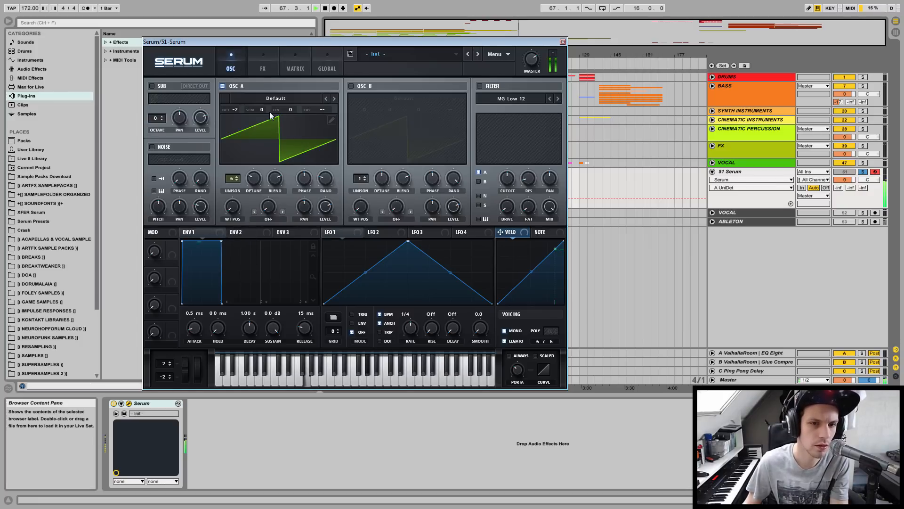
# Compare oscillator A's Linear unison mode against Super while playing the clip, and return to the oscillator view.
pyautogui.click(324, 62)
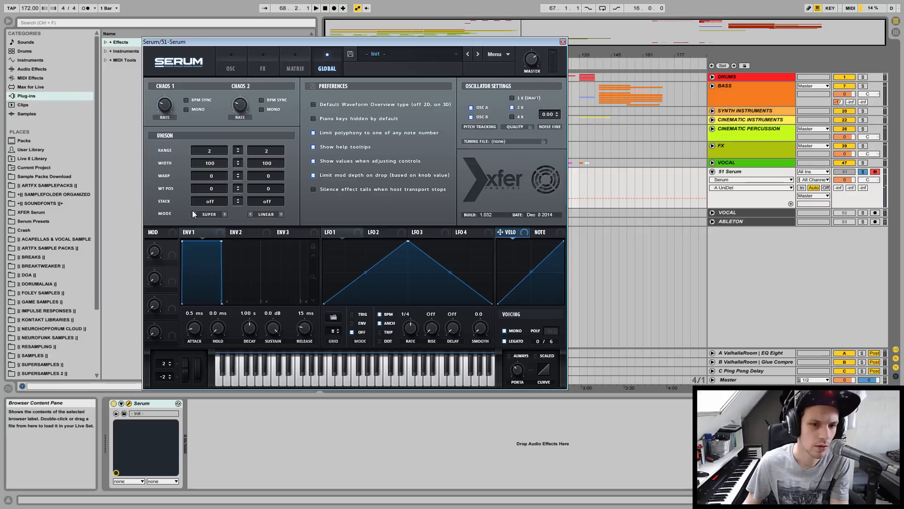
pyautogui.press('space')
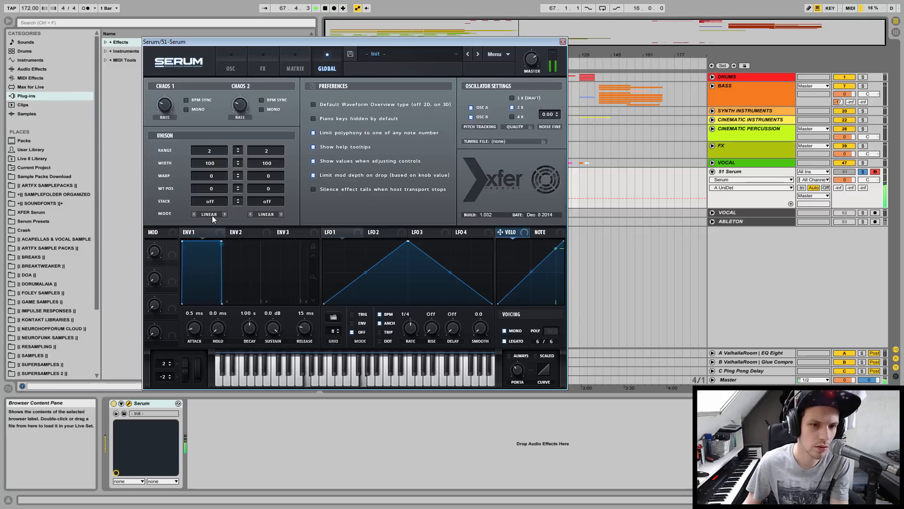
pyautogui.press('space')
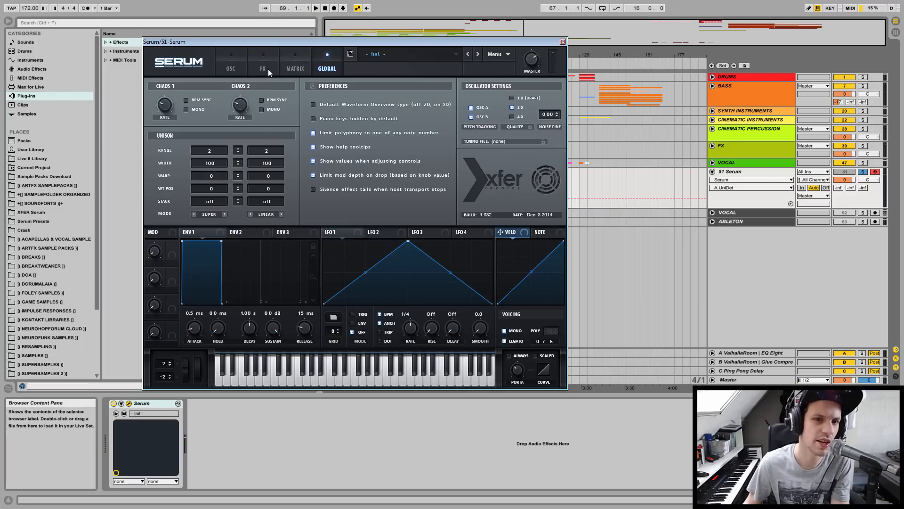
pyautogui.click(225, 70)
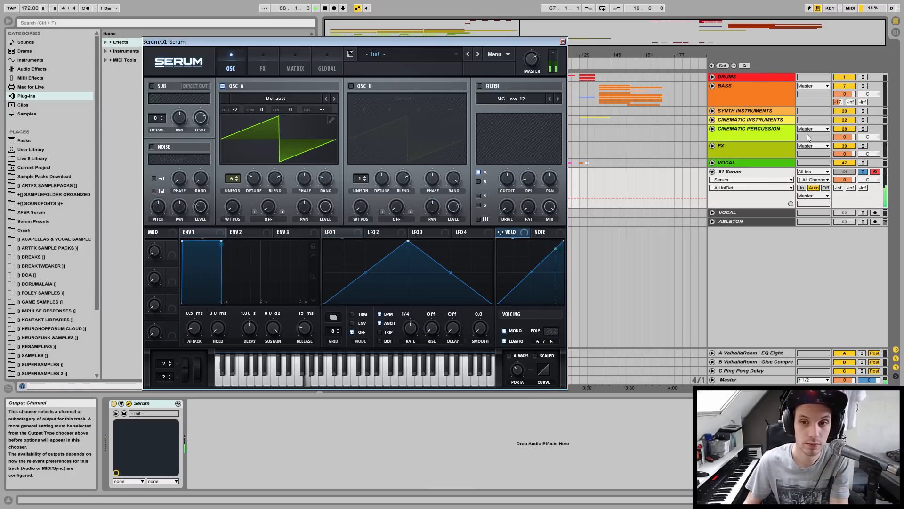
# Set Serum's pitch bend range to 7 semitones up and -7 semitones down.
pyautogui.moveTo(548, 41); pyautogui.dragTo(428, 20)
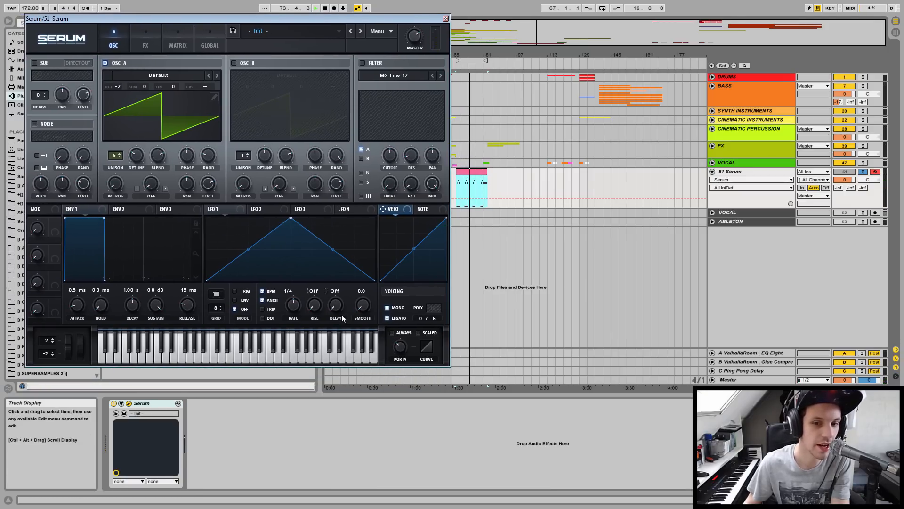
pyautogui.click(47, 356)
pyautogui.moveTo(47, 358); pyautogui.dragTo(51, 331)
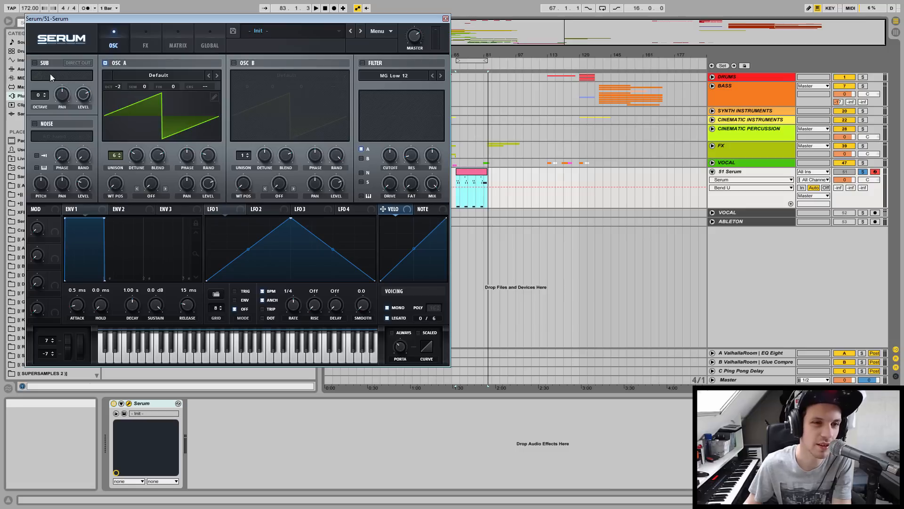
# Enable the sub oscillator, set its octave to -2 and play the clip.
pyautogui.click(41, 64)
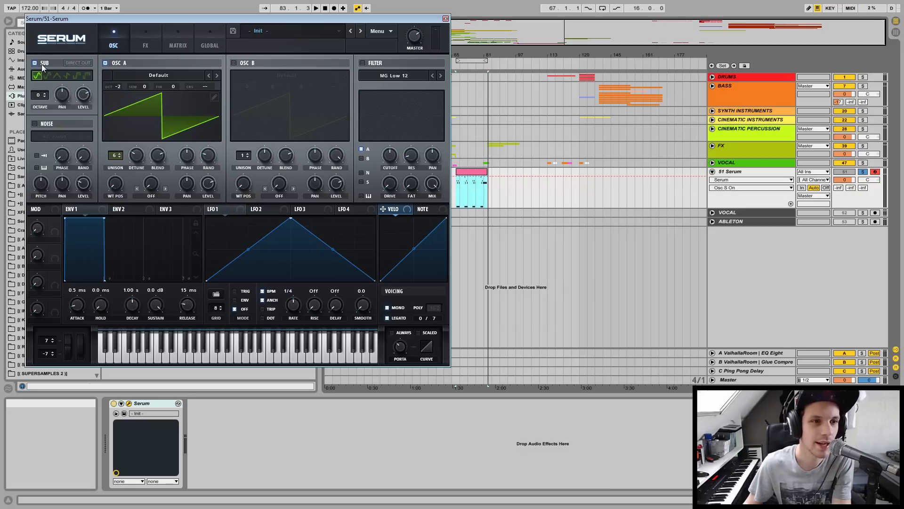
pyautogui.moveTo(200, 18); pyautogui.dragTo(345, 53)
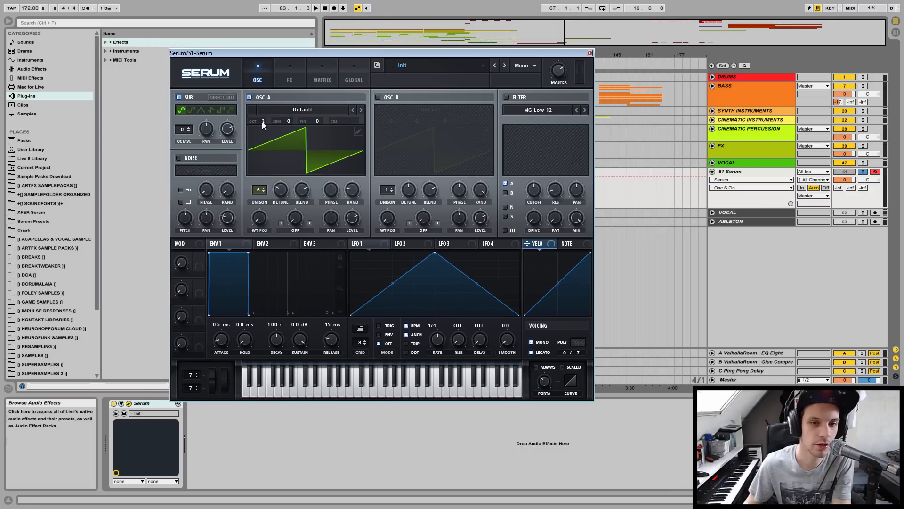
pyautogui.moveTo(478, 56); pyautogui.dragTo(406, 53)
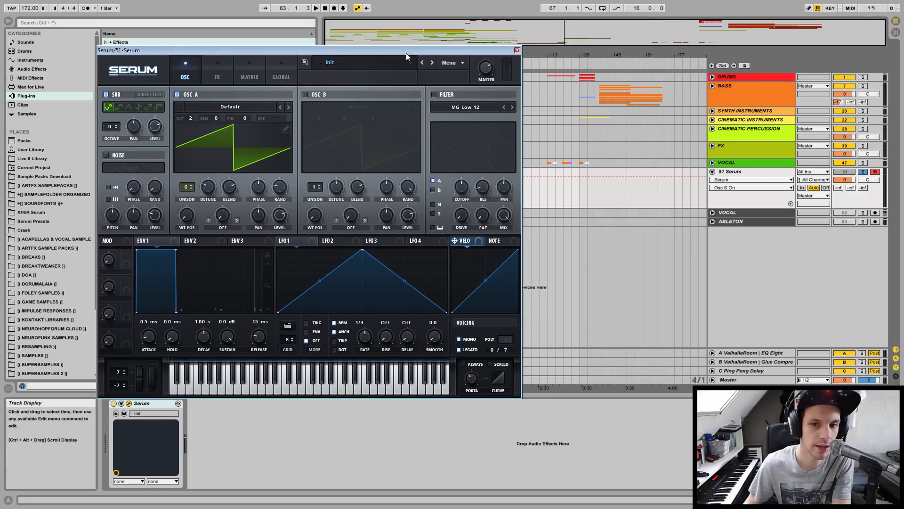
pyautogui.press('space')
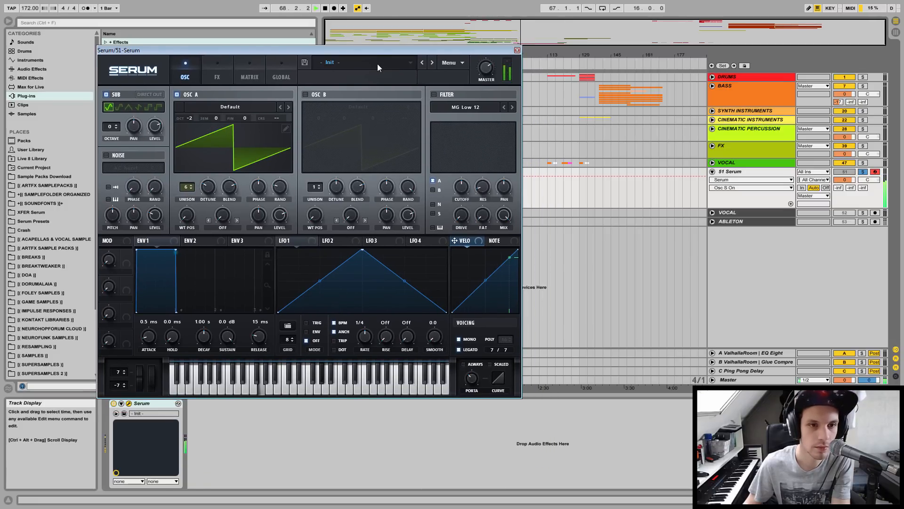
pyautogui.press('space')
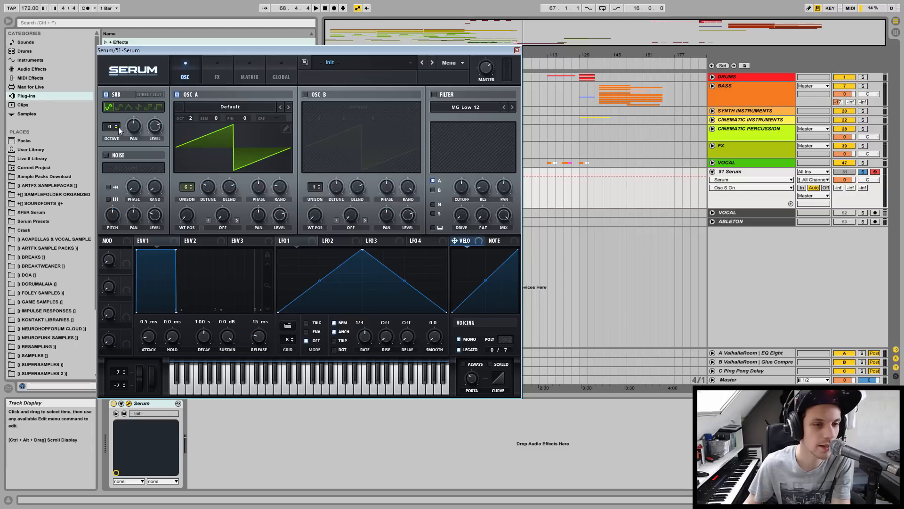
pyautogui.moveTo(109, 126); pyautogui.dragTo(116, 141)
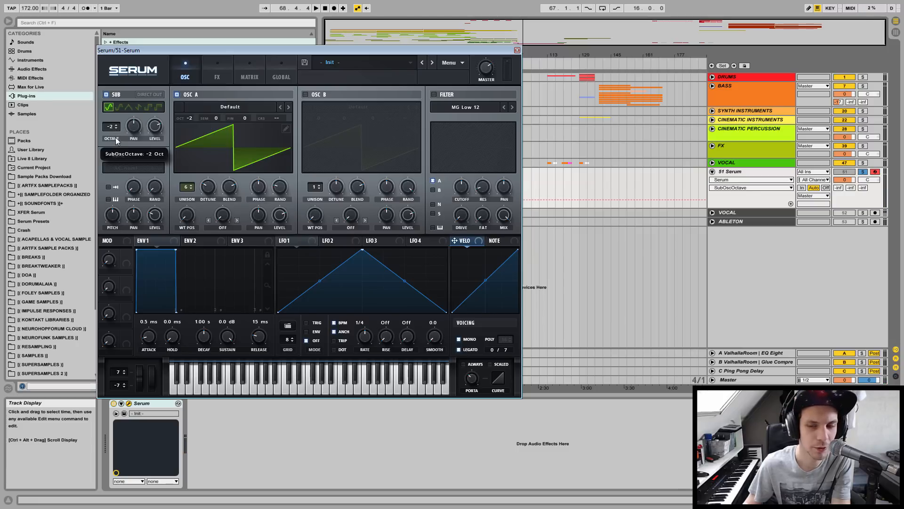
pyautogui.press('space')
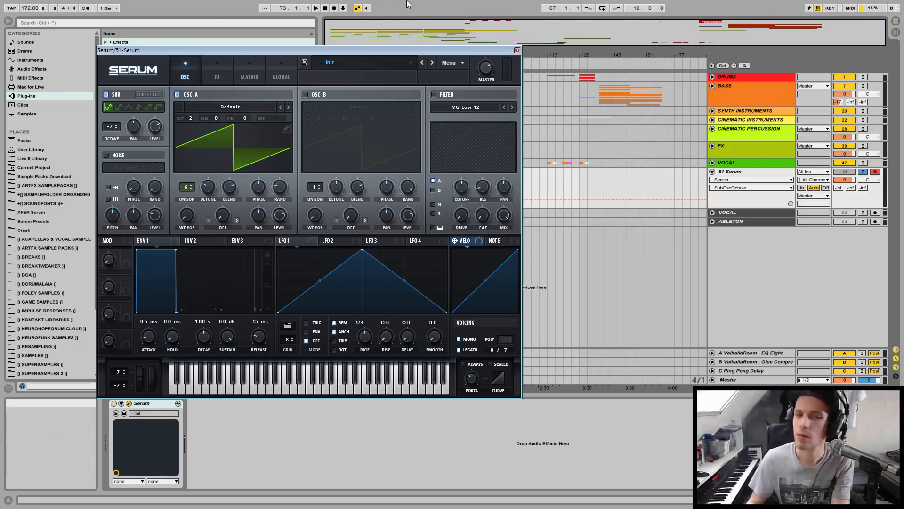
# Adjust oscillator A's unison detune to about 0.11 and its blend to 85 while auditioning the clip.
pyautogui.moveTo(213, 189); pyautogui.dragTo(214, 202)
pyautogui.press('space')
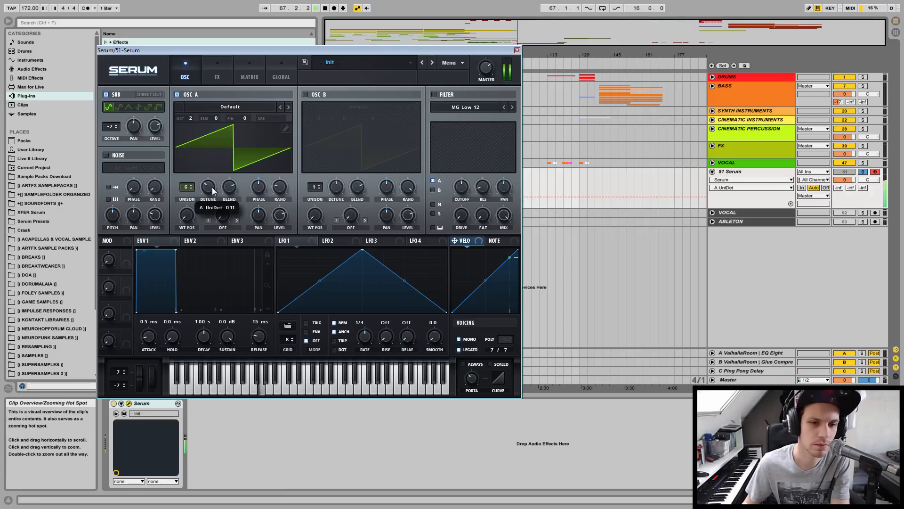
pyautogui.moveTo(212, 187); pyautogui.dragTo(233, 183)
pyautogui.click(231, 187)
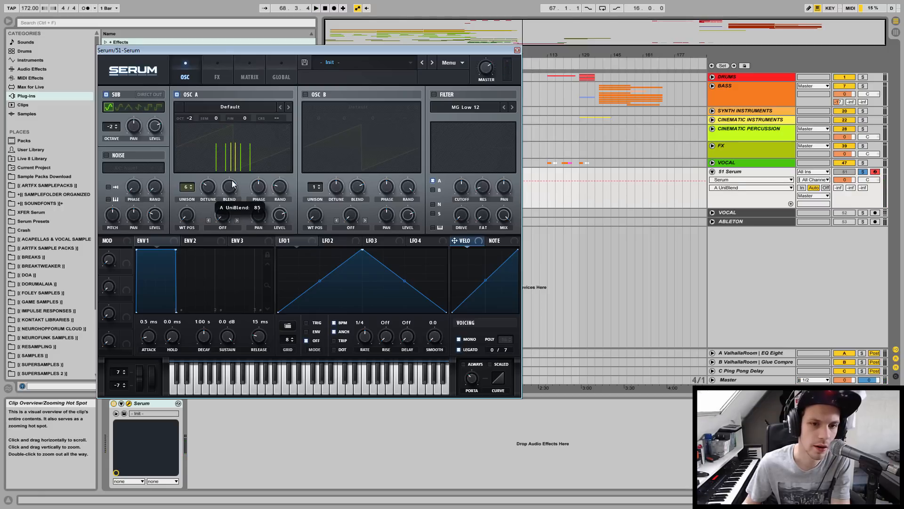
pyautogui.press('space')
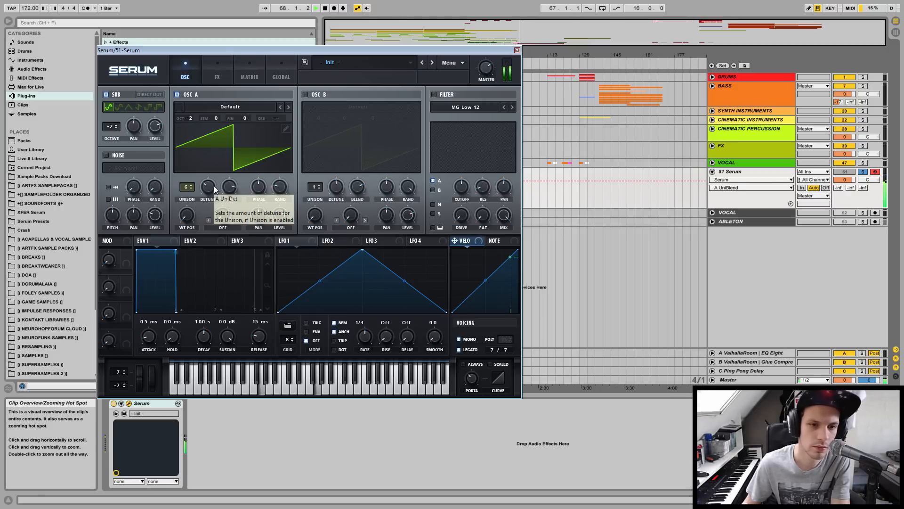
pyautogui.press('space')
# Try 16 unison voices on oscillator A and play the clip.
pyautogui.moveTo(191, 193); pyautogui.dragTo(221, 128)
pyautogui.press('space')
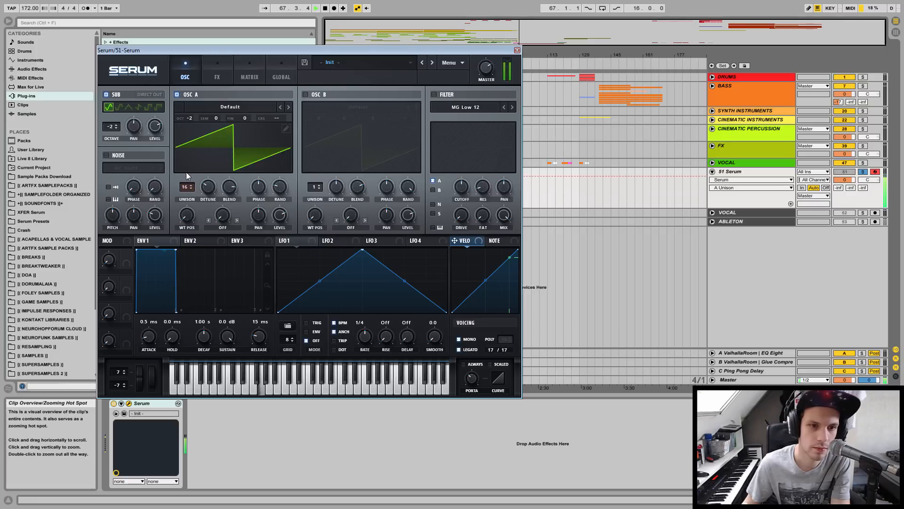
pyautogui.press('space')
# Set oscillator A to 8 unison voices and fine-tune its detune while auditioning the clip.
pyautogui.moveTo(186, 189); pyautogui.dragTo(174, 239)
pyautogui.press('space')
pyautogui.moveTo(207, 186)
pyautogui.mouseDown()
pyautogui.moveTo(212, 207)
pyautogui.moveTo(214, 187)
pyautogui.mouseUp()
pyautogui.press('space')
pyautogui.press('space')
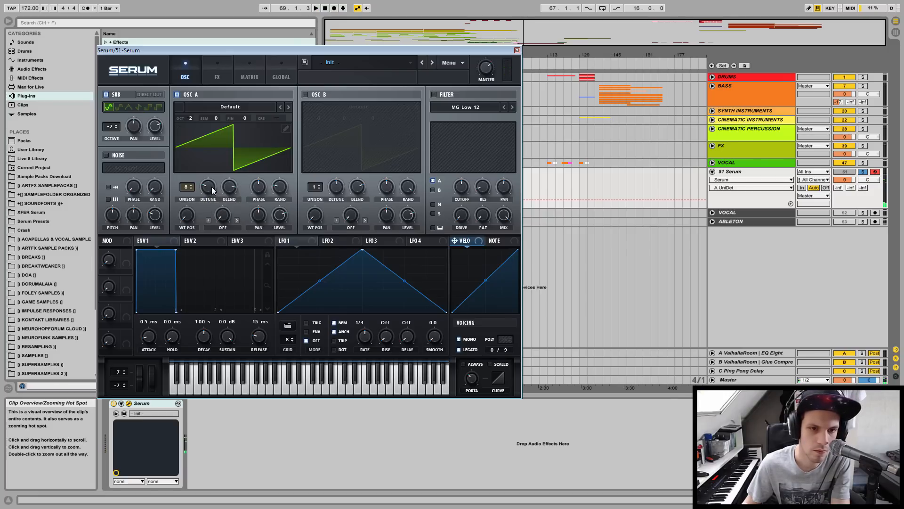
# Adjust oscillator A's random phase amount while auditioning the clip.
pyautogui.moveTo(280, 189); pyautogui.dragTo(282, 140)
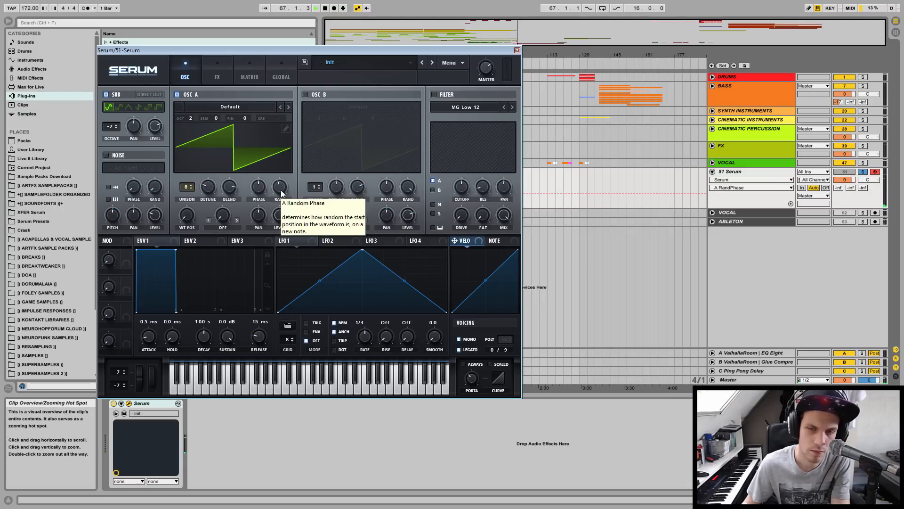
pyautogui.click(281, 193)
pyautogui.press('space')
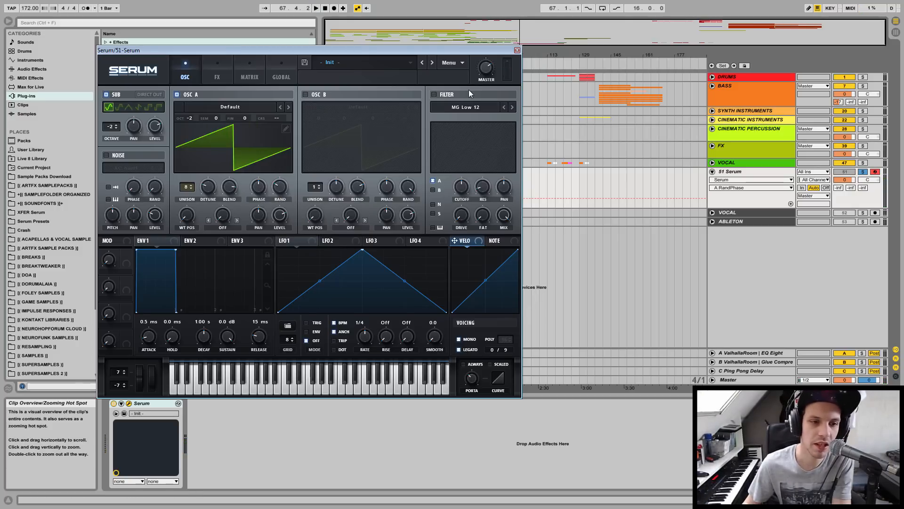
# Enable the filter as a Notch 24, with the cutoff raised to about 15620 Hz and the resonance lowered.
pyautogui.click(446, 96)
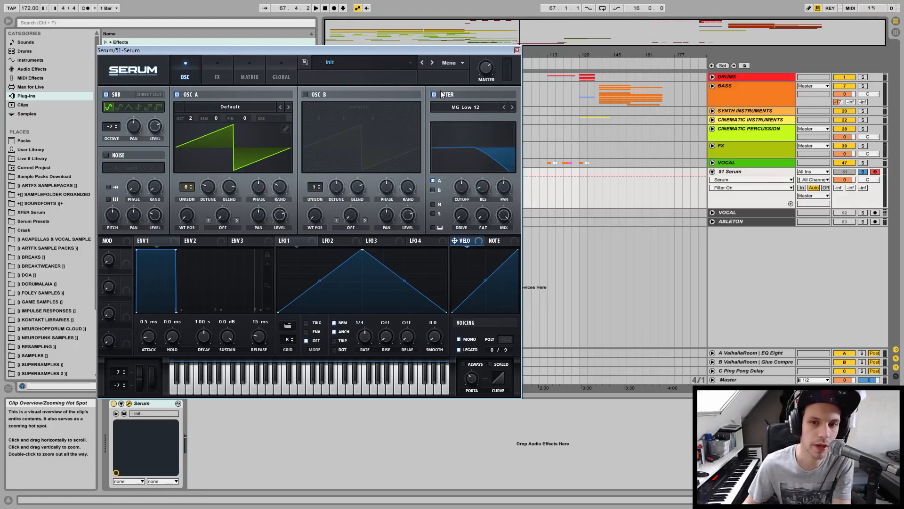
pyautogui.click(462, 108)
pyautogui.moveTo(464, 118)
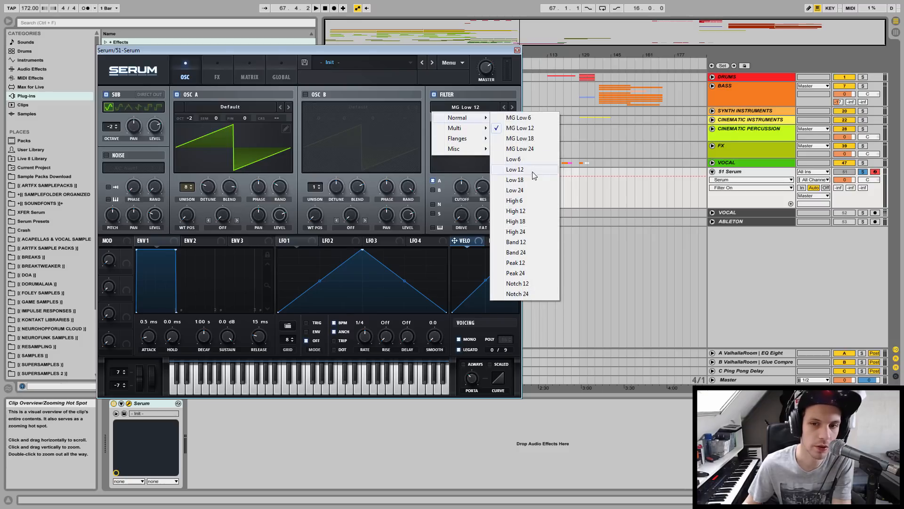
pyautogui.click(517, 293)
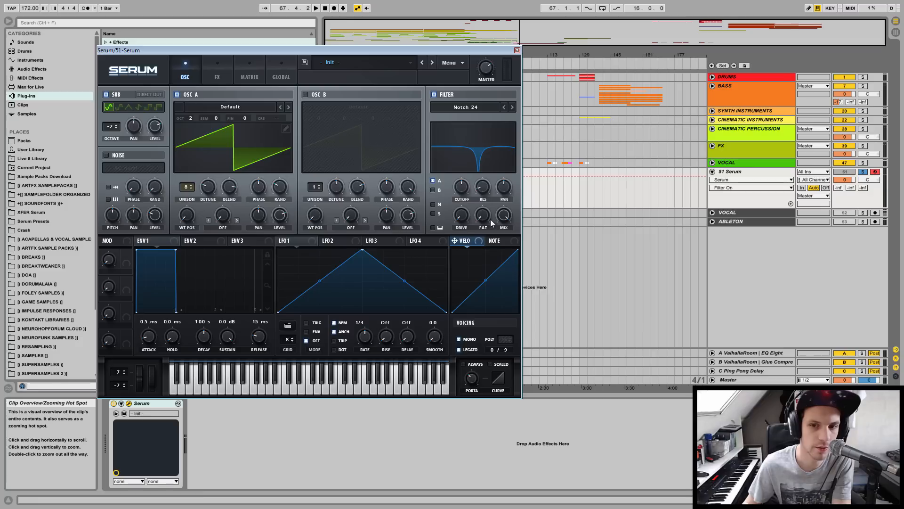
pyautogui.moveTo(468, 194); pyautogui.dragTo(478, 163)
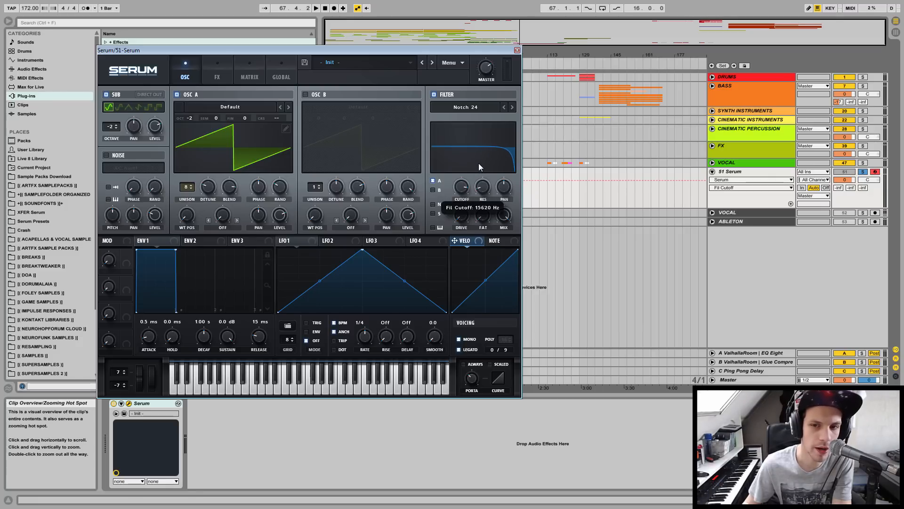
pyautogui.click(485, 188)
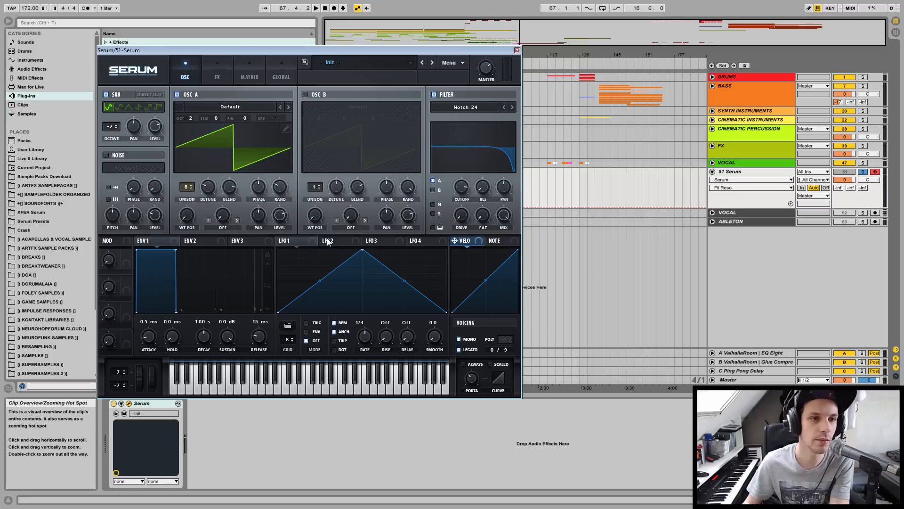
# Modulate the filter cutoff with LFO 1 at about -21 and set the LFO's mode to Trig.
pyautogui.click(301, 239)
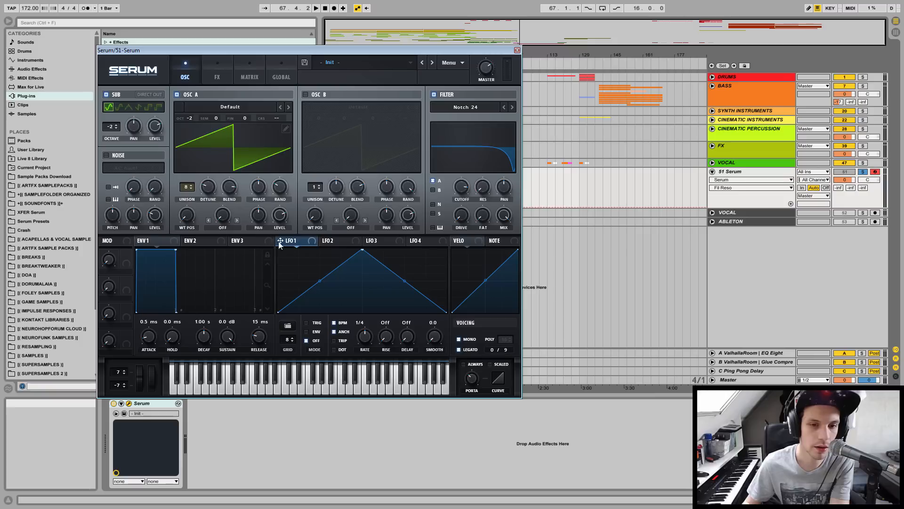
pyautogui.moveTo(282, 242); pyautogui.dragTo(458, 200)
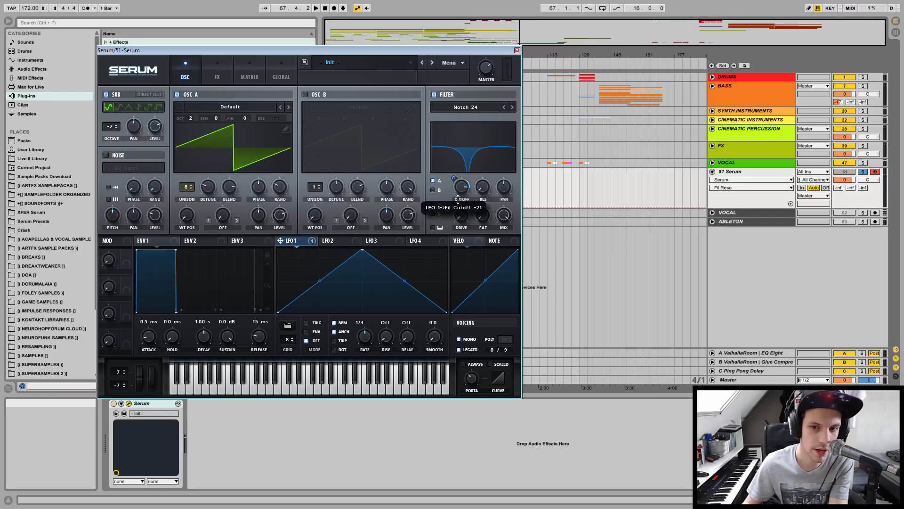
pyautogui.press('space')
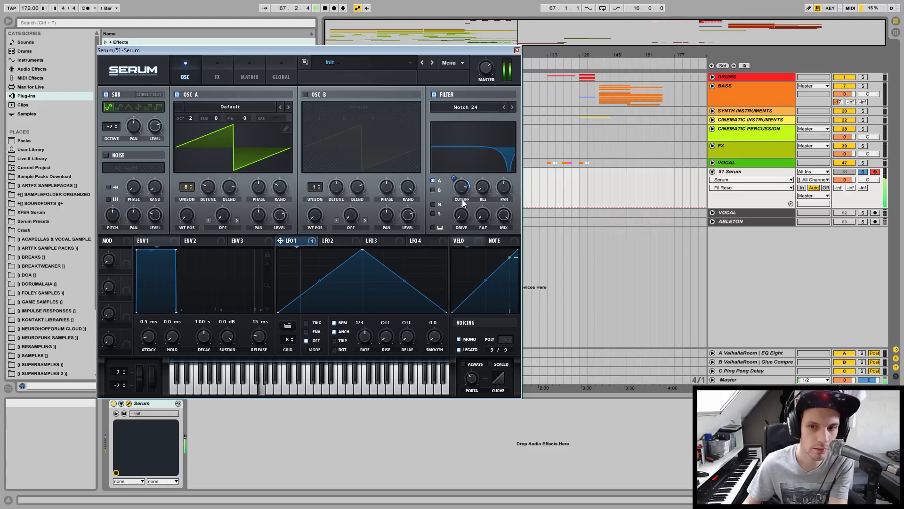
pyautogui.press('space')
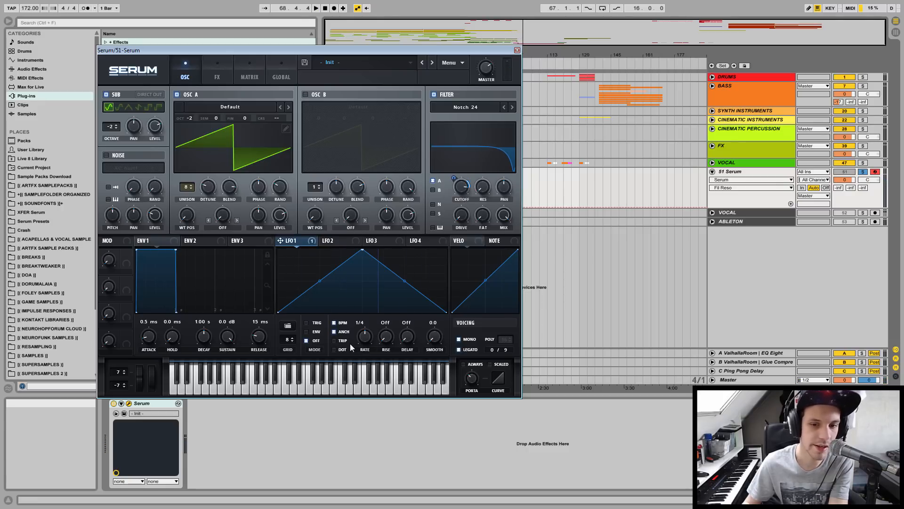
pyautogui.click(306, 323)
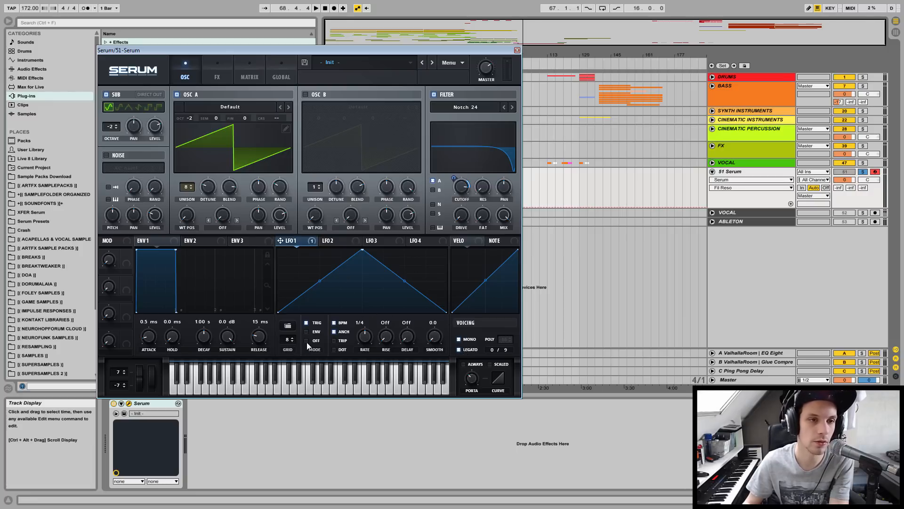
pyautogui.moveTo(306, 343)
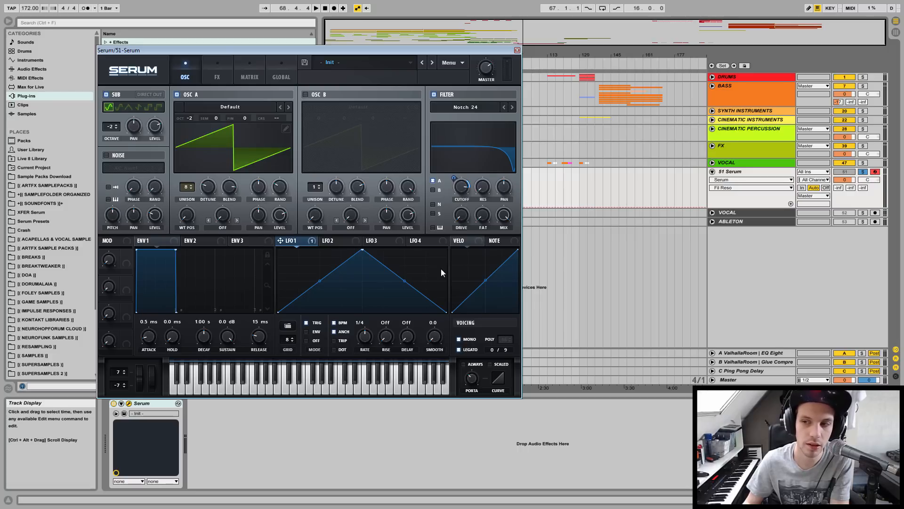
# Fine-tune LFO 1's modulation amount on the filter cutoff while auditioning the clip.
pyautogui.press('space')
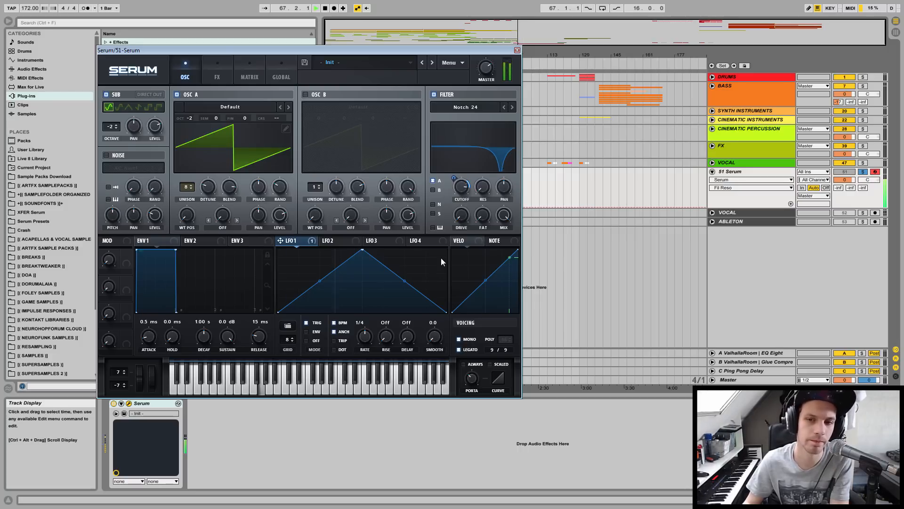
pyautogui.press('space')
pyautogui.moveTo(453, 178); pyautogui.dragTo(460, 187)
pyautogui.press('space')
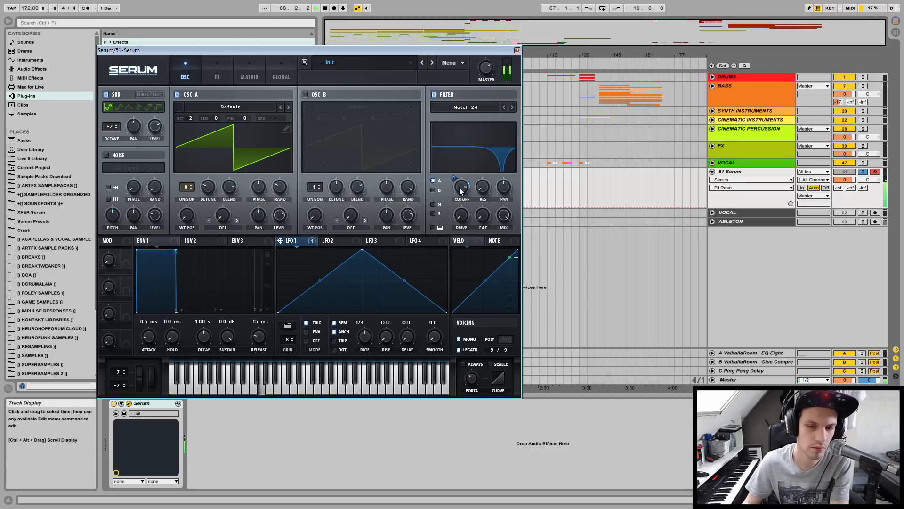
pyautogui.press('space')
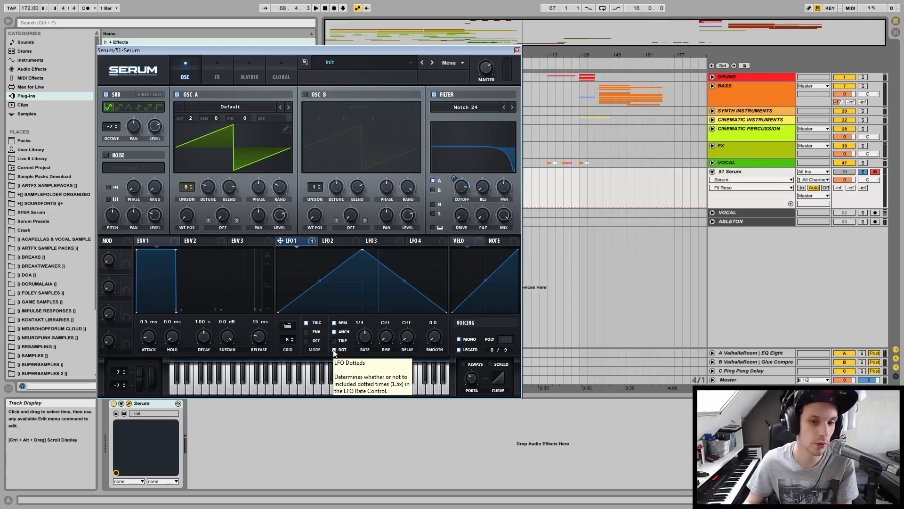
# Enable dotted timing for LFO 1, set its rate to a dotted 1/4 and audition the clip.
pyautogui.click(362, 338)
pyautogui.moveTo(361, 340); pyautogui.dragTo(362, 344)
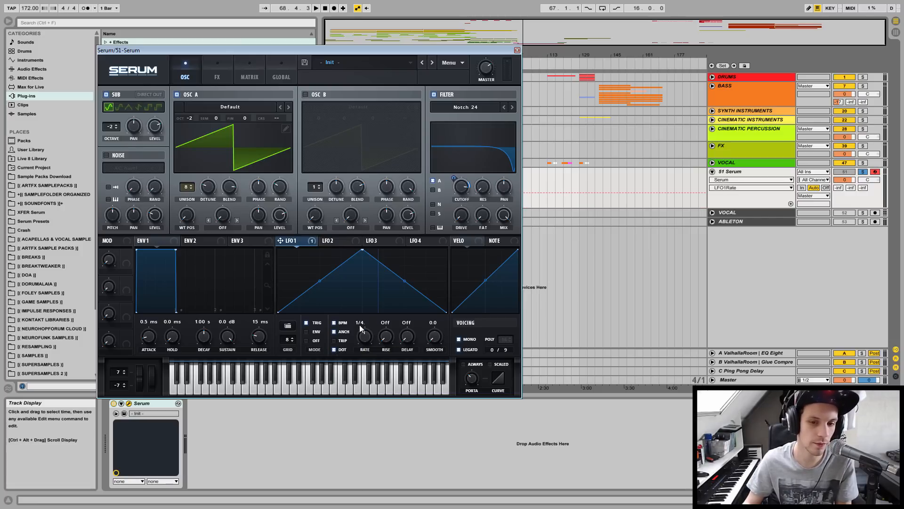
pyautogui.press('space')
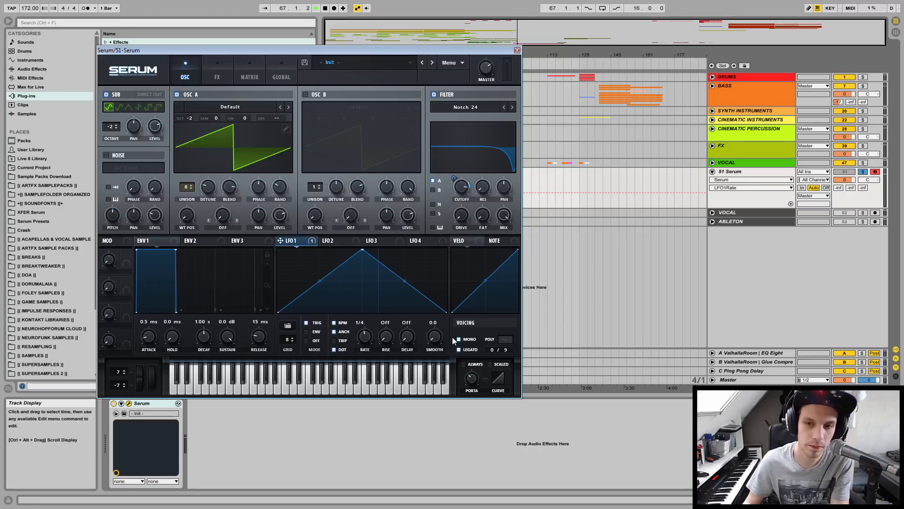
pyautogui.press('space')
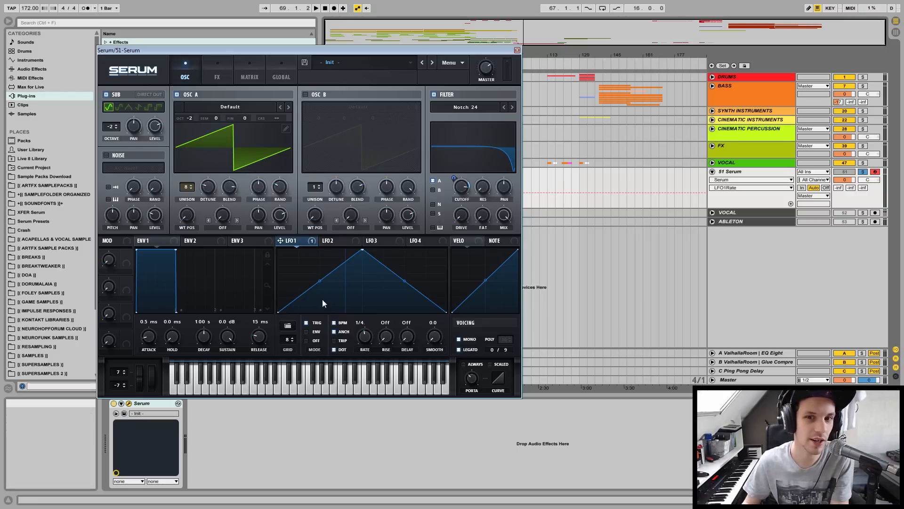
# Move the synth window aside to view the MIDI clip, bring it back and audition the bass.
pyautogui.moveTo(407, 49); pyautogui.dragTo(424, 271)
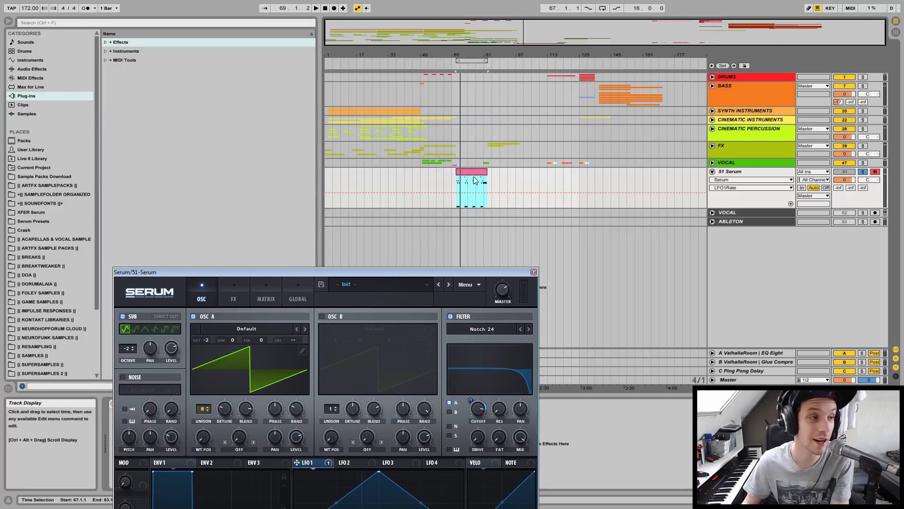
pyautogui.moveTo(320, 269); pyautogui.dragTo(298, 57)
pyautogui.press('space')
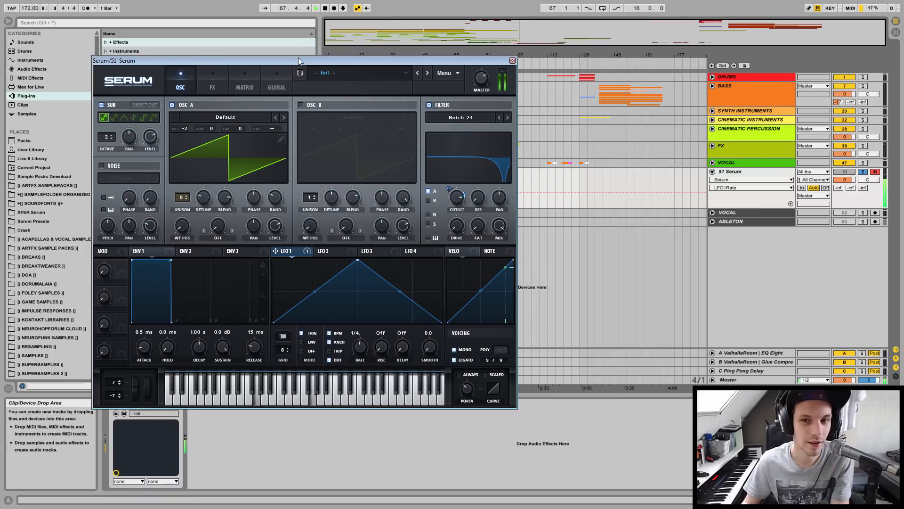
pyautogui.press('space')
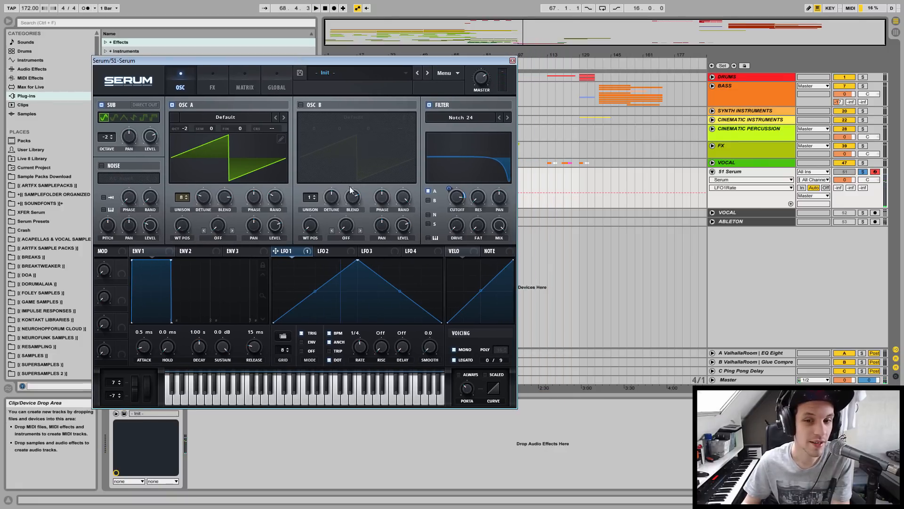
# Set LFO 2's rate to one bar, assign it to modulate the filter cutoff and audition the bass.
pyautogui.click(330, 253)
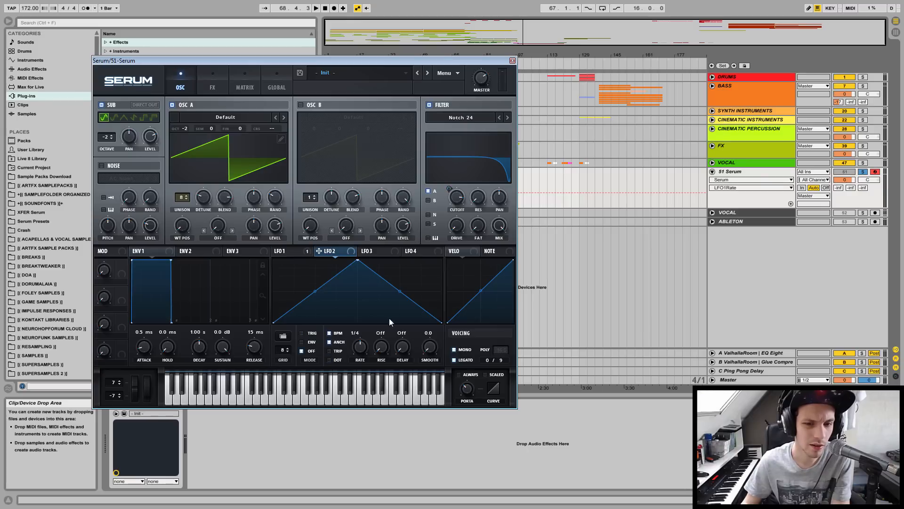
pyautogui.moveTo(362, 354)
pyautogui.mouseDown()
pyautogui.moveTo(362, 346)
pyautogui.moveTo(361, 360)
pyautogui.mouseUp()
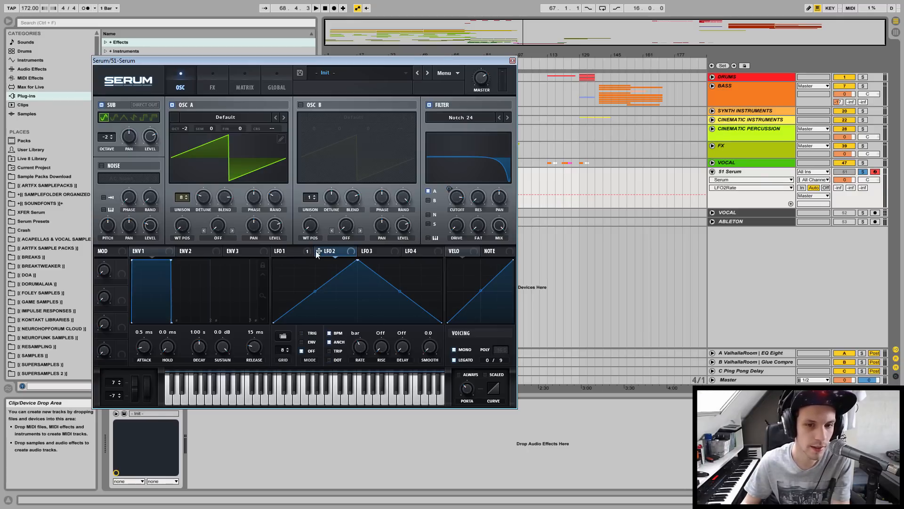
pyautogui.moveTo(317, 251); pyautogui.dragTo(485, 213)
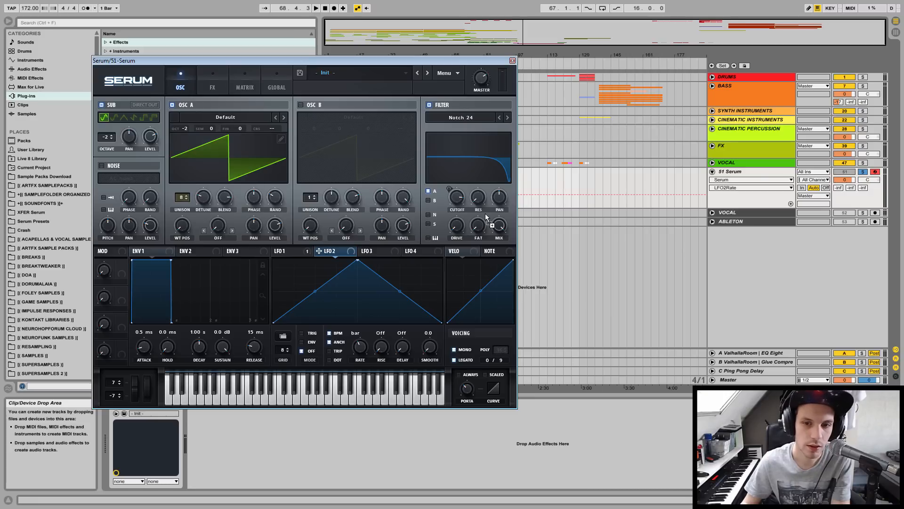
pyautogui.moveTo(457, 197); pyautogui.dragTo(447, 201)
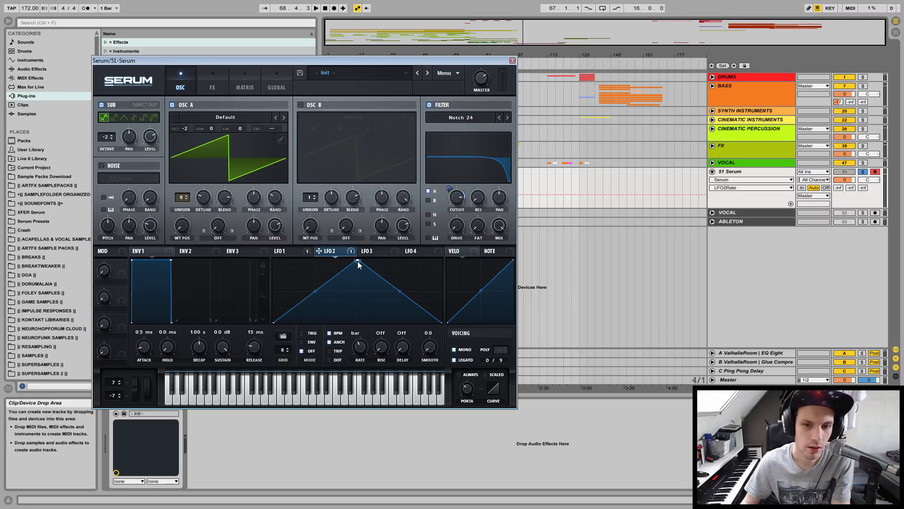
pyautogui.press('space')
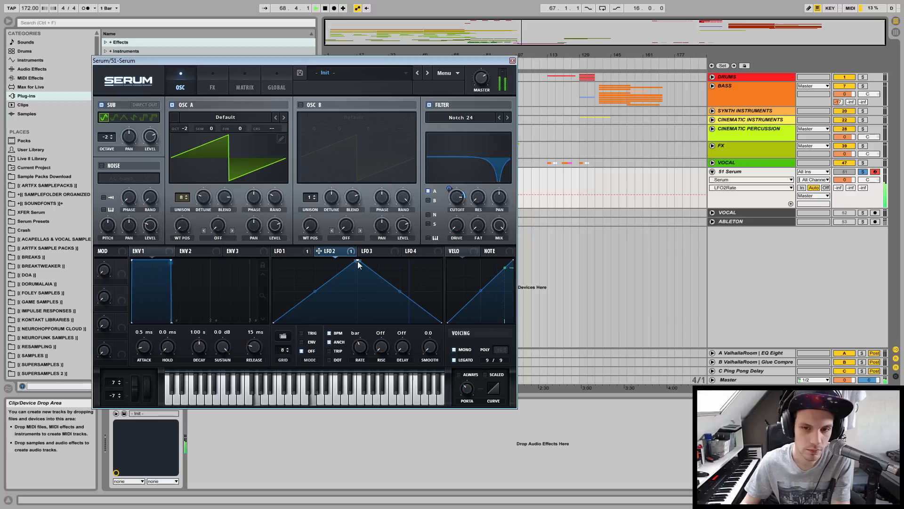
pyautogui.press('space')
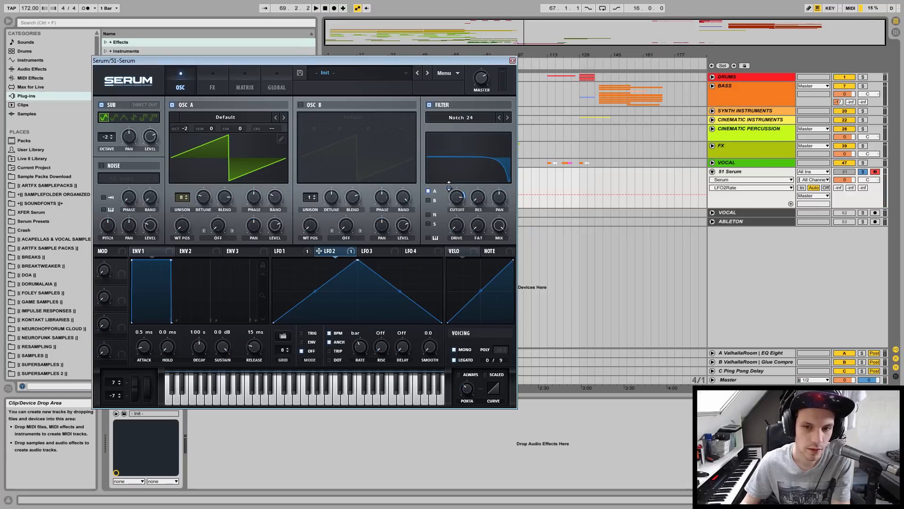
pyautogui.press('space')
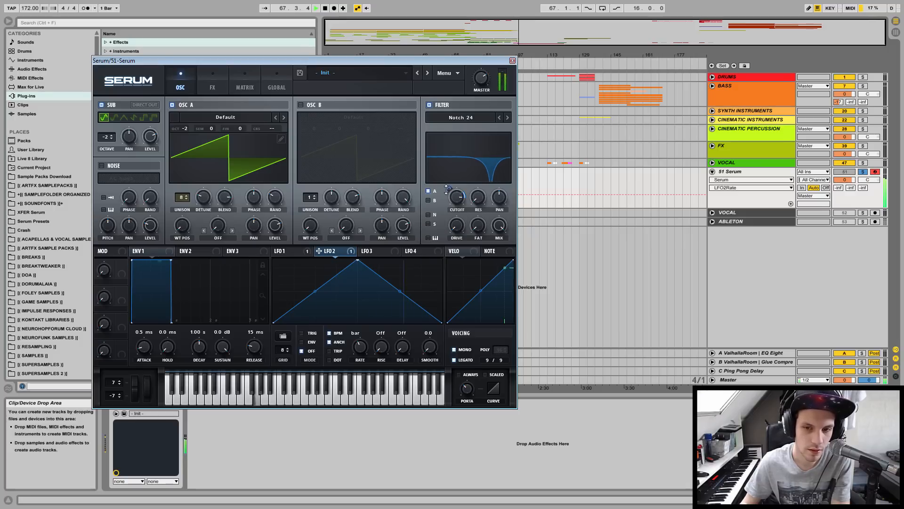
pyautogui.press('space')
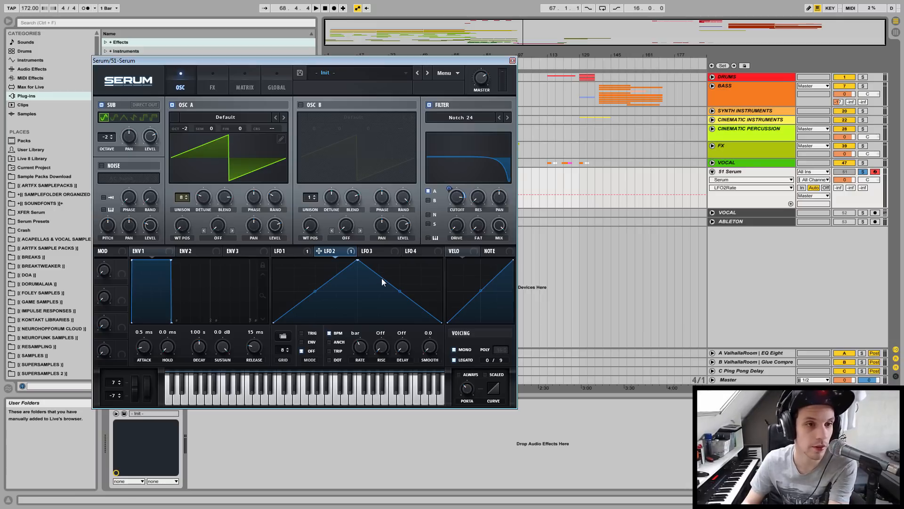
pyautogui.click(337, 343)
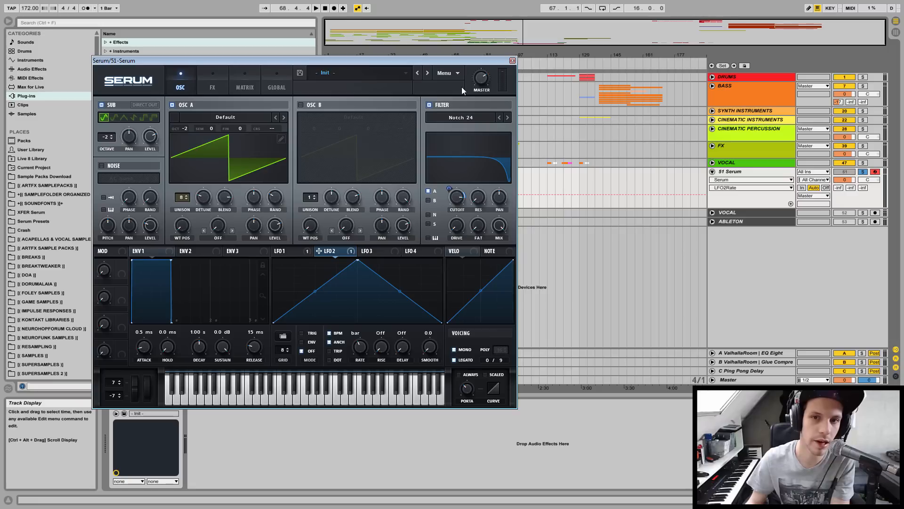
pyautogui.click(456, 73)
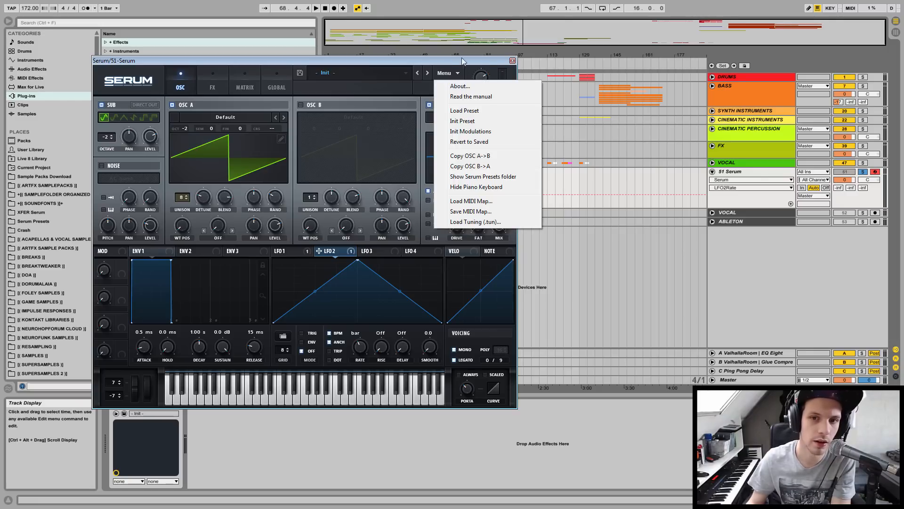
pyautogui.click(390, 85)
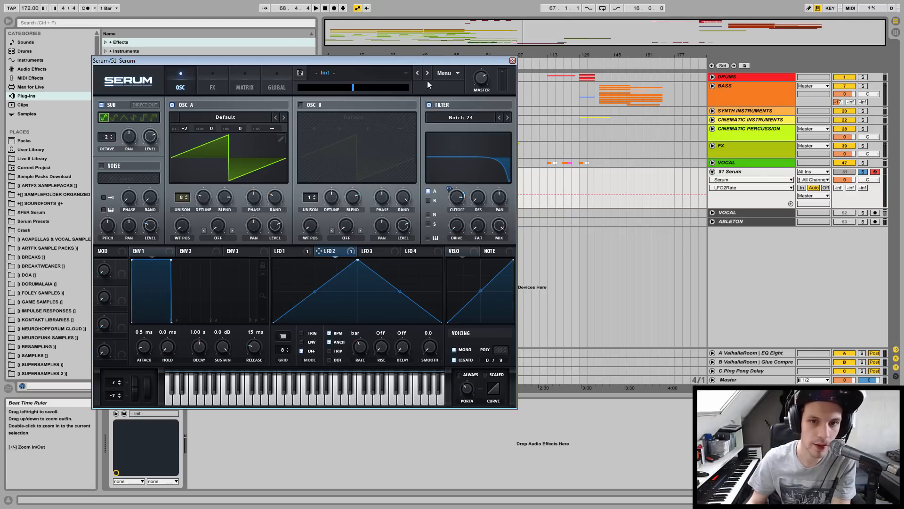
# Raise the filter drive to 15% and audition the bass before and after the change.
pyautogui.press('space')
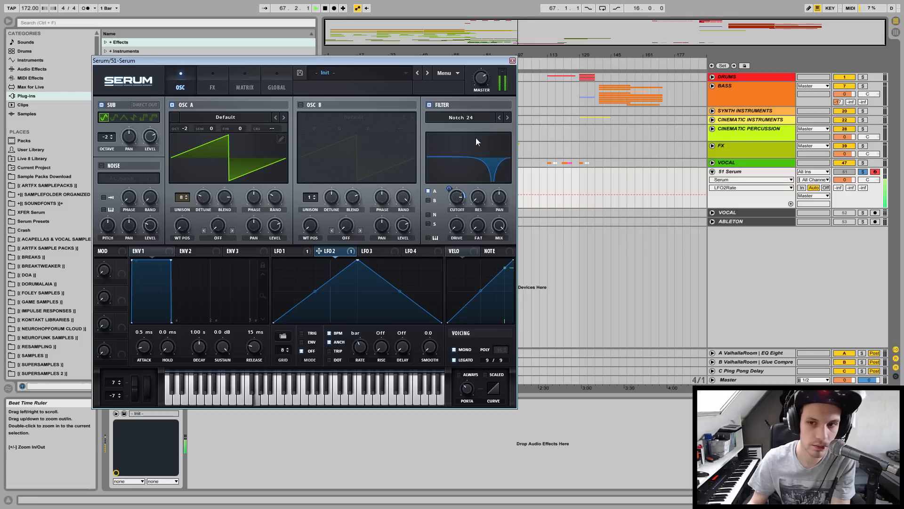
pyautogui.press('space')
pyautogui.moveTo(460, 226); pyautogui.dragTo(461, 211)
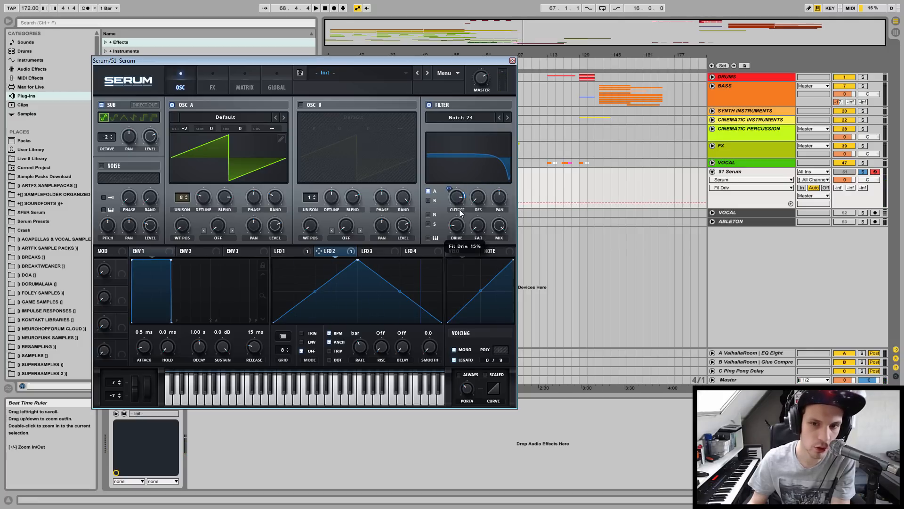
pyautogui.press('space')
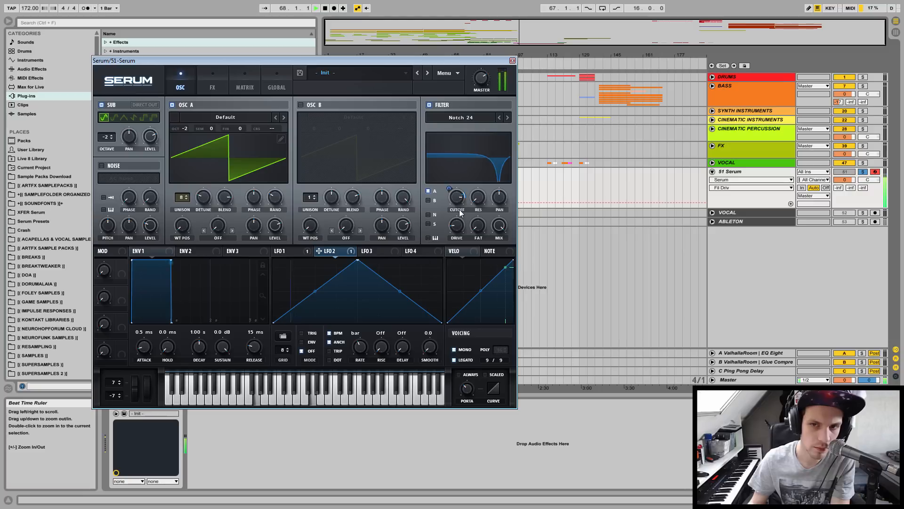
pyautogui.press('space')
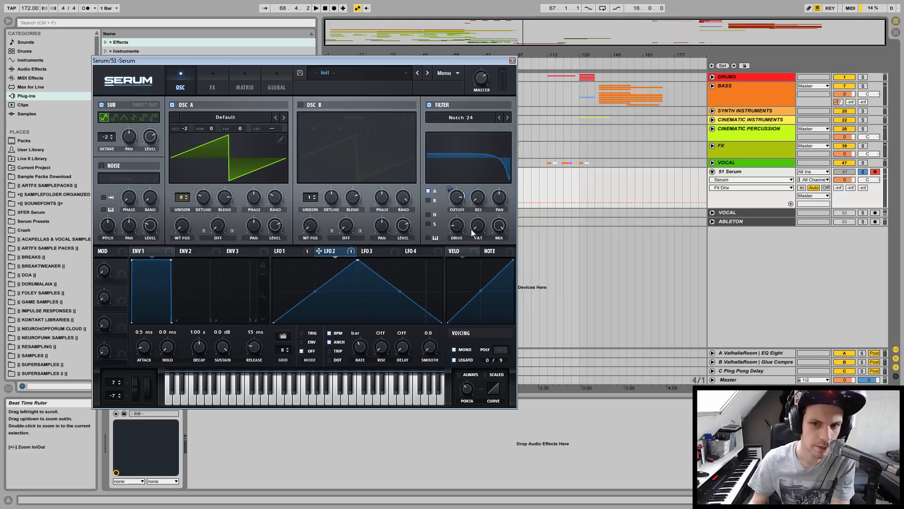
# Set the filter's Fat amount to 12% and adjust its resonance while auditioning the clip.
pyautogui.moveTo(471, 229); pyautogui.dragTo(476, 215)
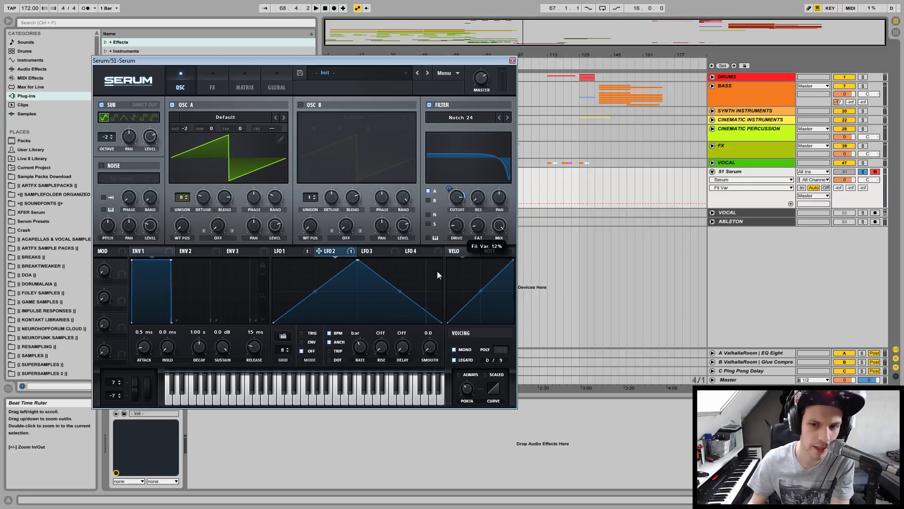
pyautogui.press('space')
pyautogui.click(481, 192)
pyautogui.moveTo(483, 192); pyautogui.dragTo(483, 180)
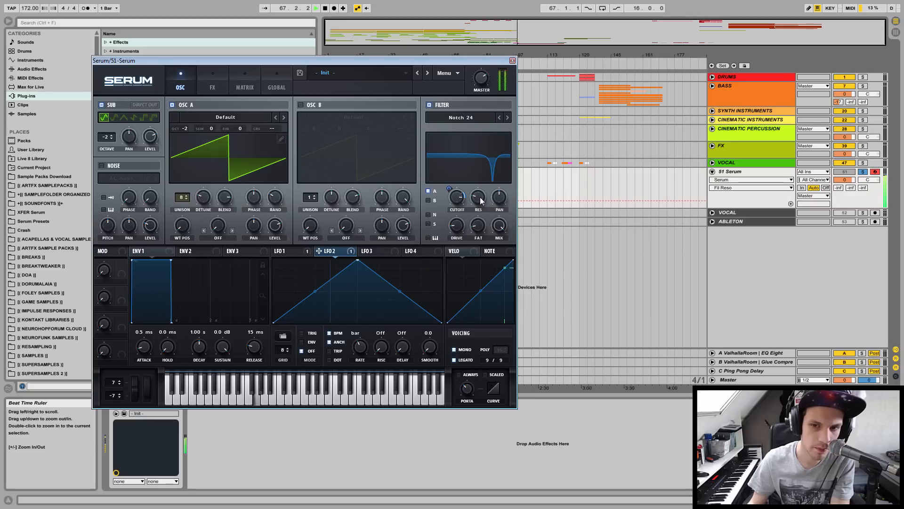
pyautogui.moveTo(481, 200)
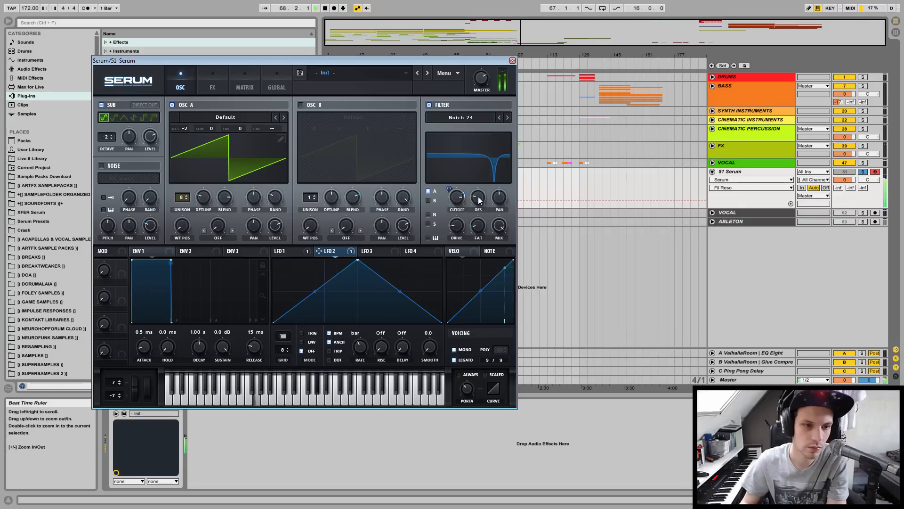
pyautogui.press('space')
# Enable the Chorus effect with the mix at 100%, the low-pass at about 2318 Hz and the feedback at 0%.
pyautogui.click(224, 80)
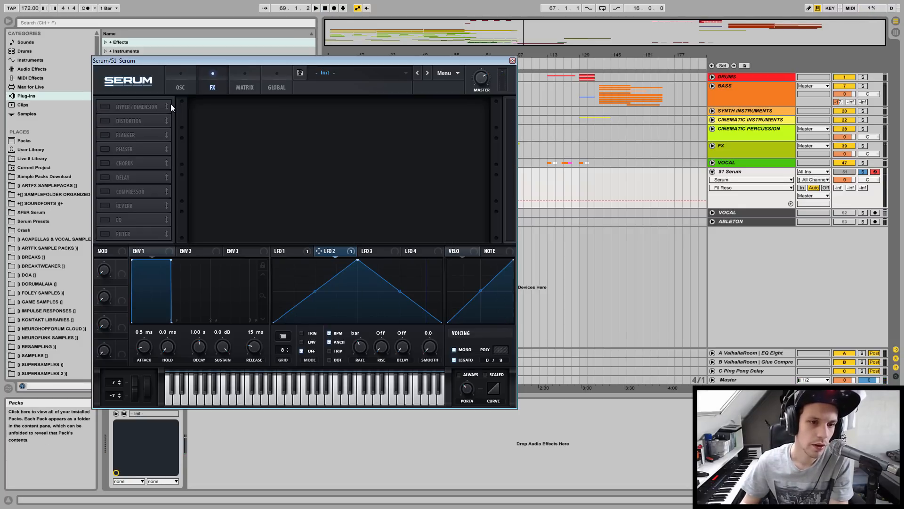
pyautogui.click(105, 163)
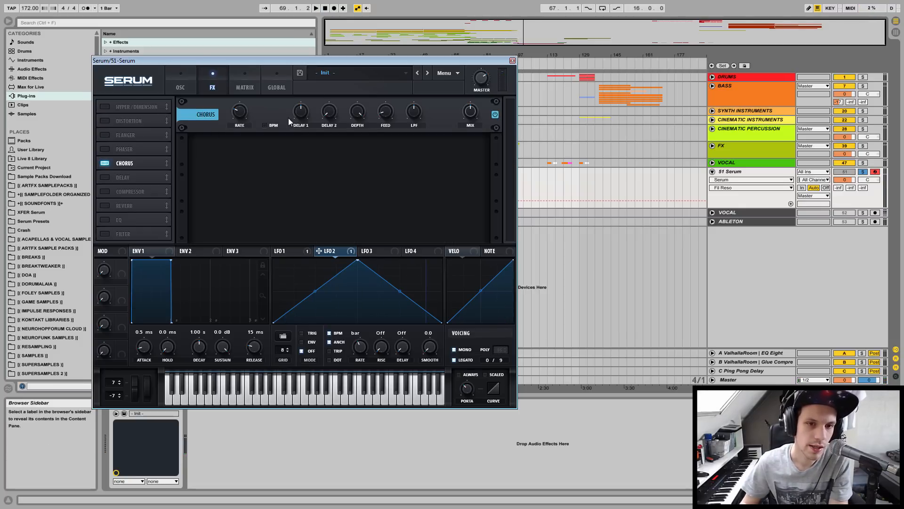
pyautogui.moveTo(470, 111); pyautogui.dragTo(470, 96)
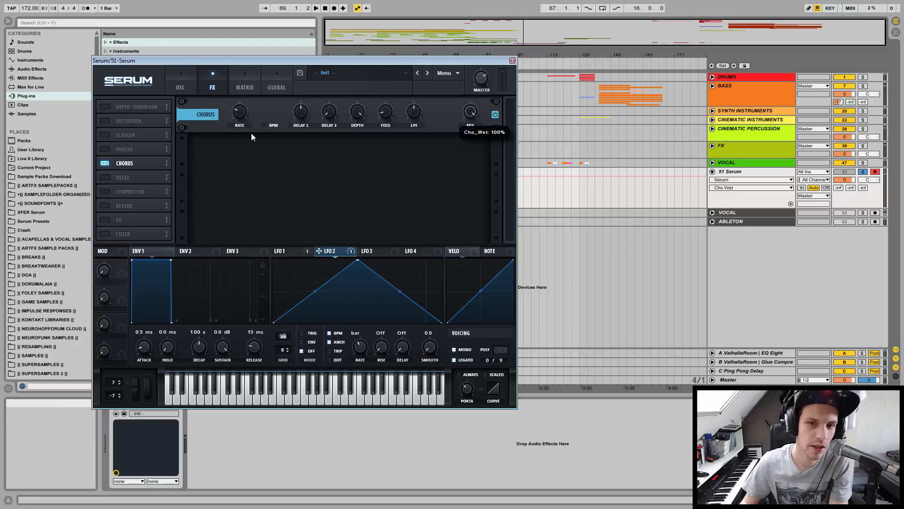
pyautogui.click(414, 111)
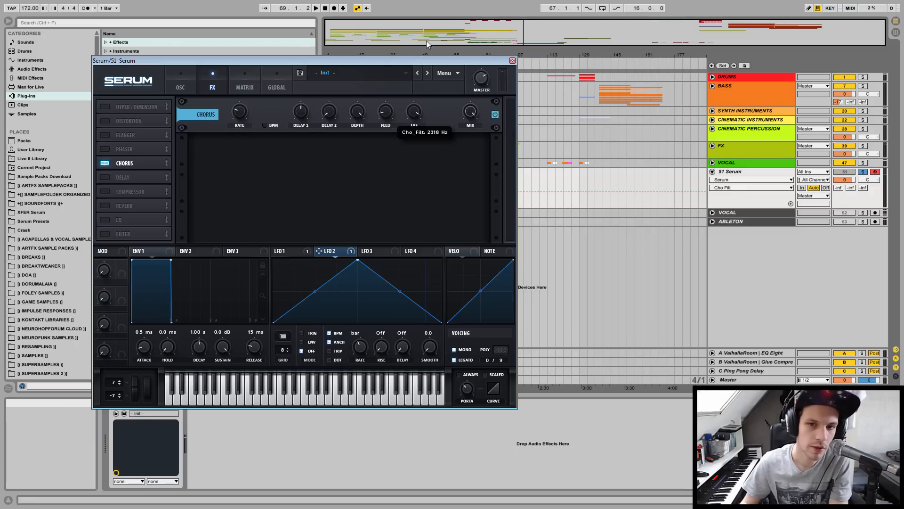
pyautogui.click(389, 111)
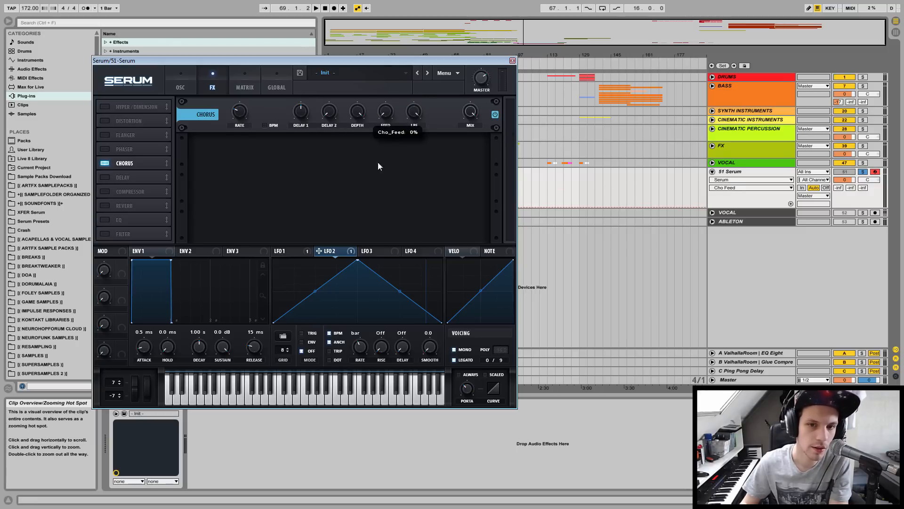
# Adjust the chorus depth and sync its rate to the tempo at one bar.
pyautogui.click(356, 111)
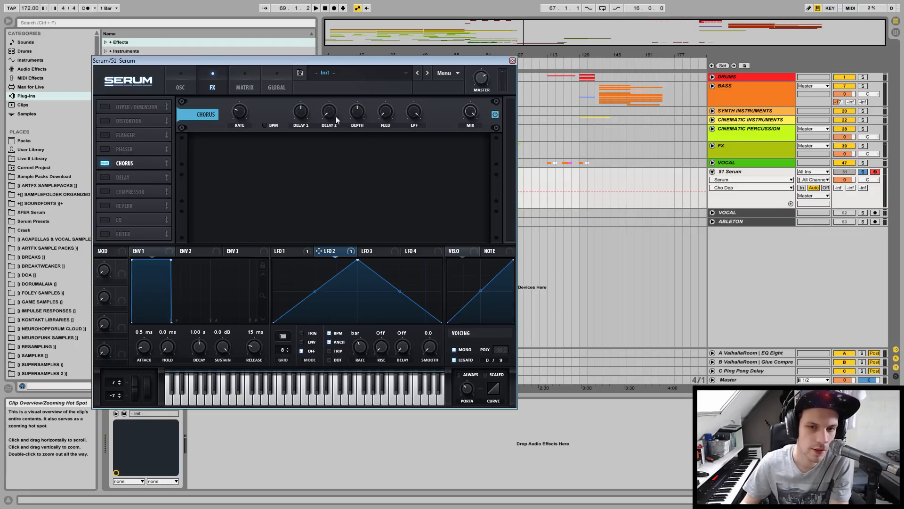
pyautogui.click(271, 126)
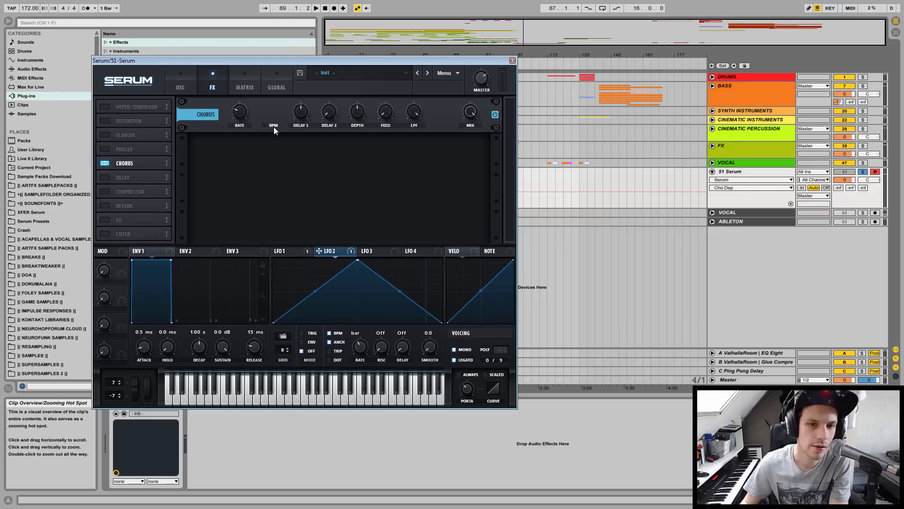
pyautogui.moveTo(243, 114); pyautogui.dragTo(244, 88)
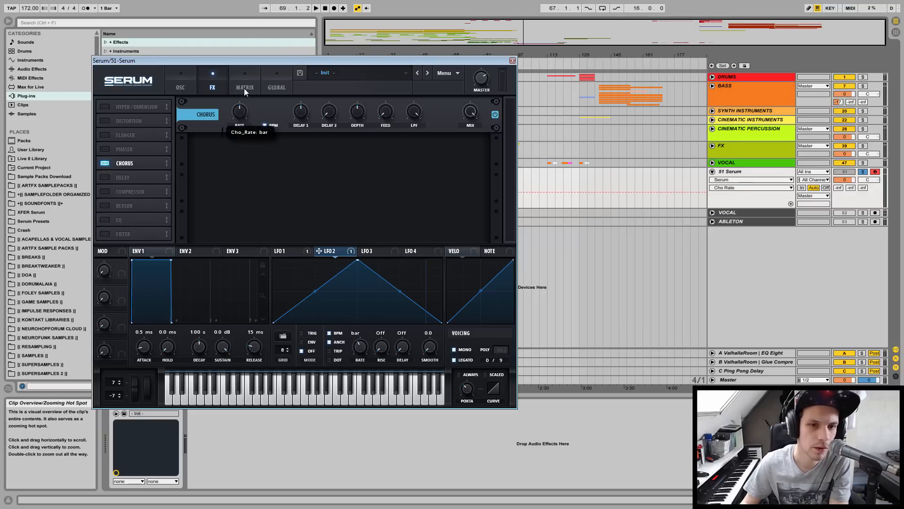
# Try a different chorus rate while auditioning the clip and return it to one bar.
pyautogui.press('space')
pyautogui.press('space')
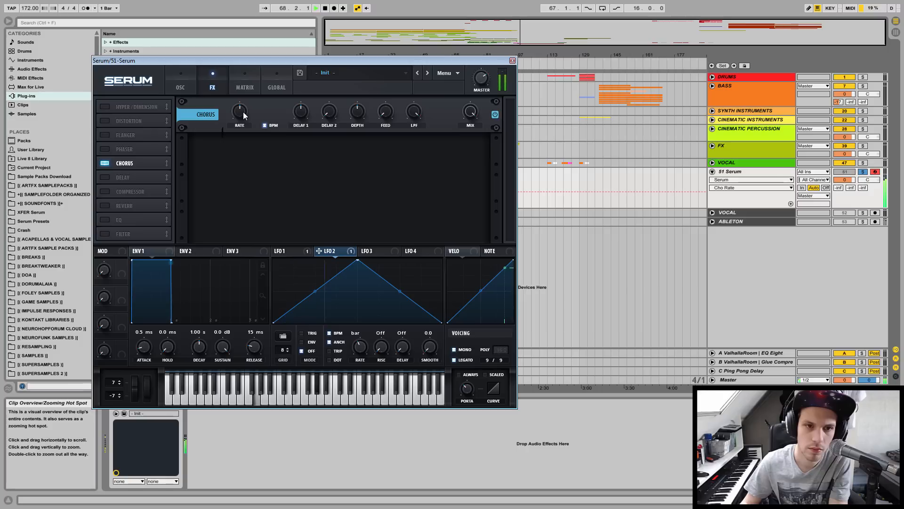
pyautogui.press('space')
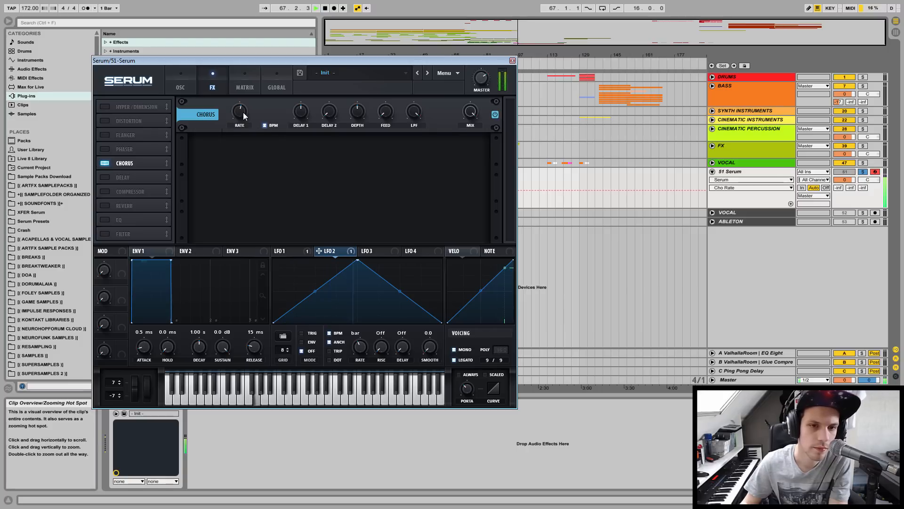
pyautogui.moveTo(243, 112); pyautogui.dragTo(244, 115)
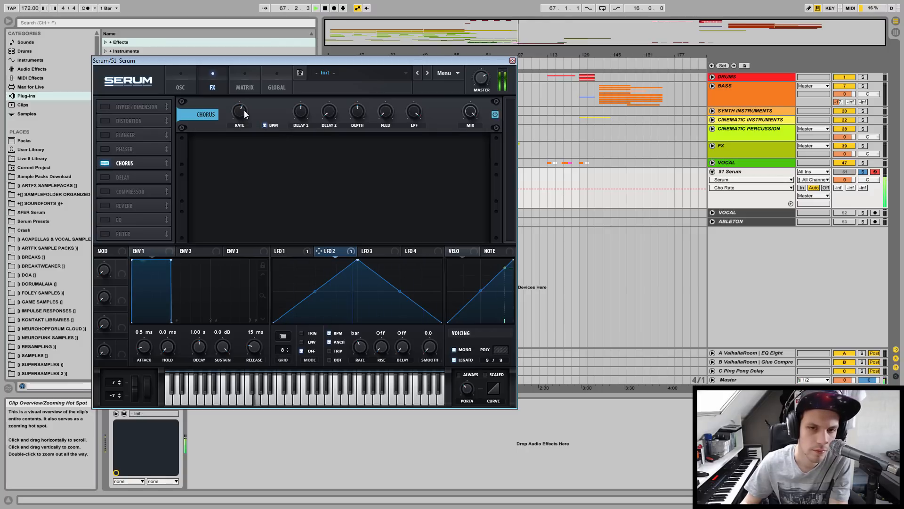
pyautogui.moveTo(240, 116)
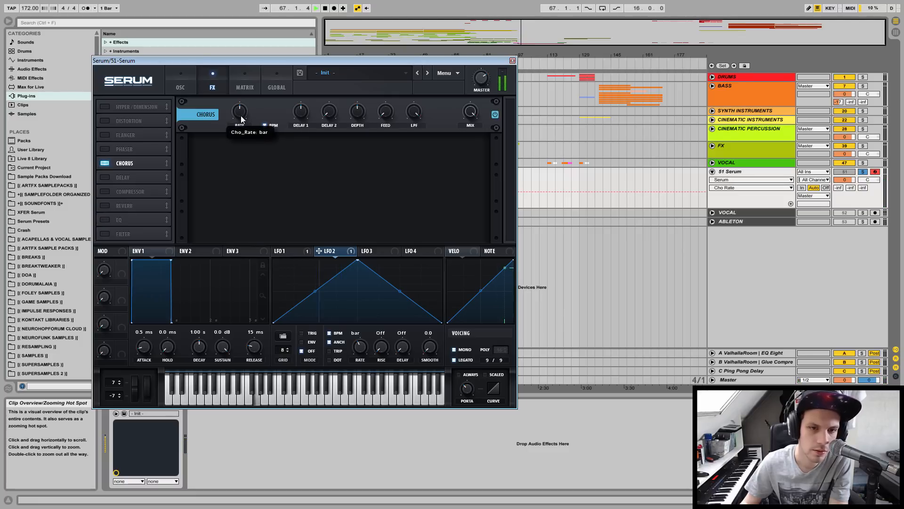
pyautogui.press('space')
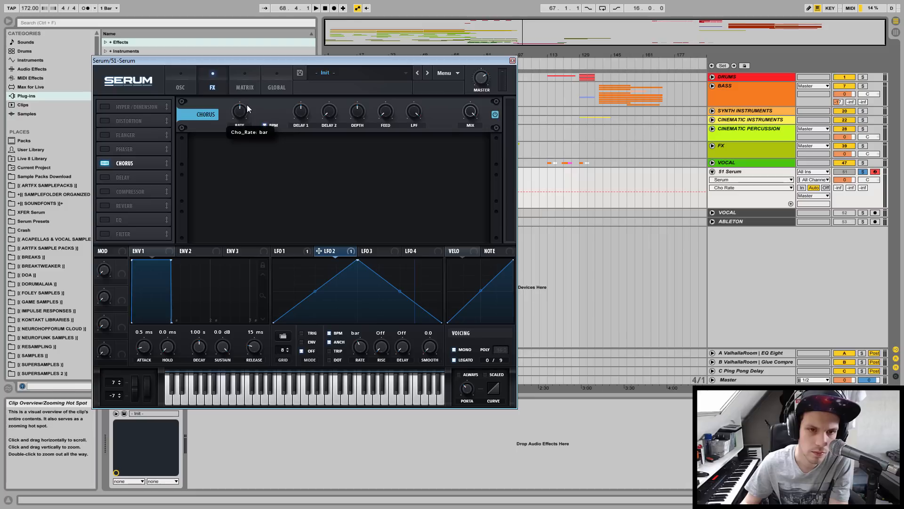
pyautogui.press('space')
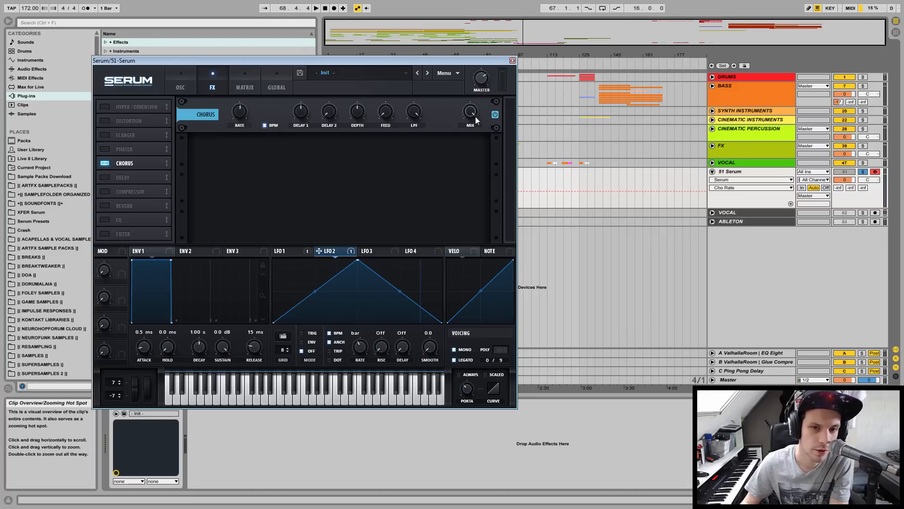
# Audition the bass at chorus mix levels of 36%, 23% and 99%, and adjust the chorus low-pass frequency.
pyautogui.moveTo(476, 112); pyautogui.dragTo(467, 169)
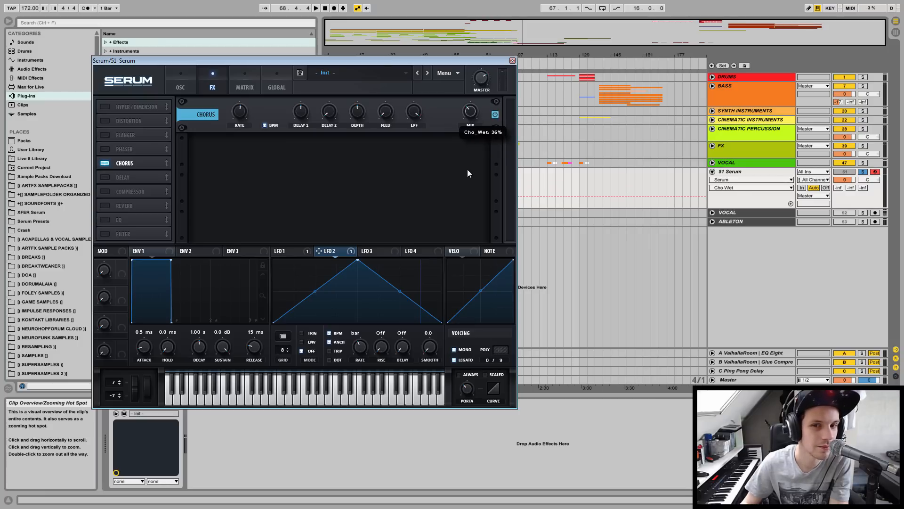
pyautogui.press('space')
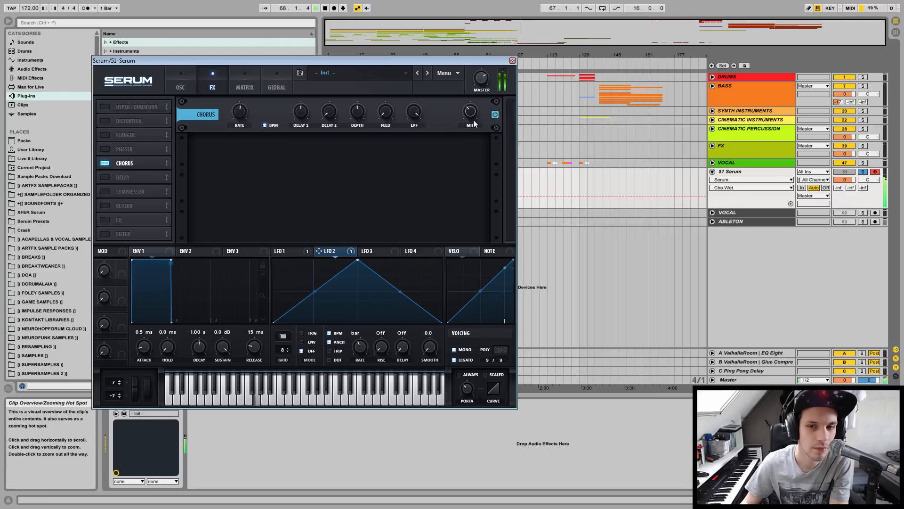
pyautogui.moveTo(476, 113); pyautogui.dragTo(475, 124)
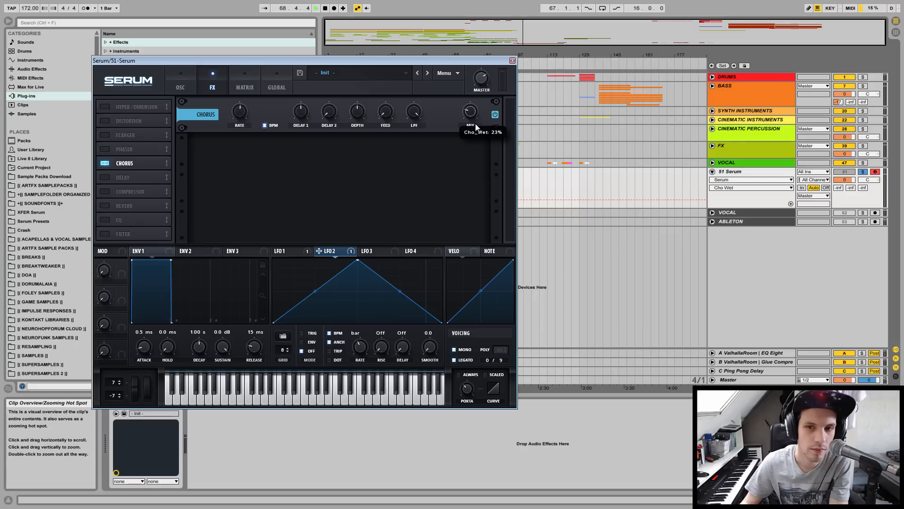
pyautogui.click(414, 115)
pyautogui.moveTo(417, 128); pyautogui.dragTo(416, 146)
pyautogui.moveTo(471, 115); pyautogui.dragTo(482, 28)
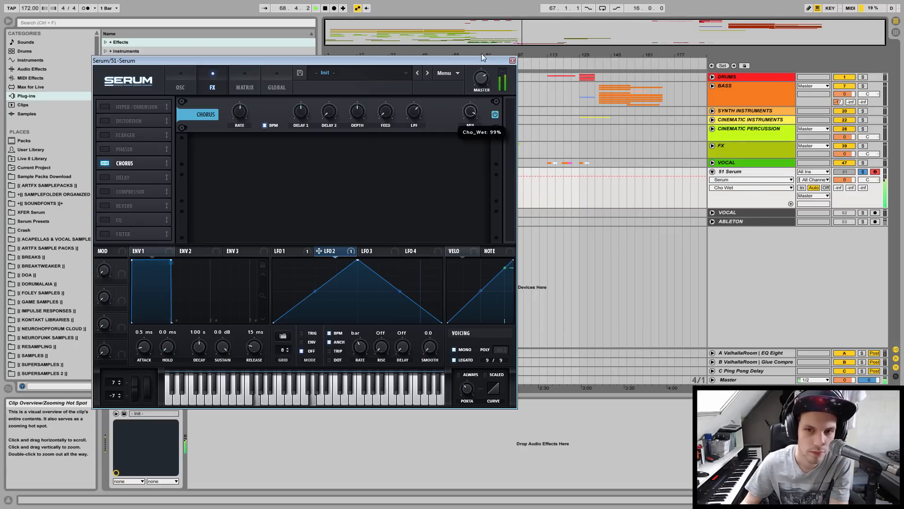
# Shorten the chorus Delay 1 and adjust the chorus rate while auditioning the clip.
pyautogui.moveTo(301, 112); pyautogui.dragTo(314, 125)
pyautogui.press('space')
pyautogui.click(240, 111)
pyautogui.press('space')
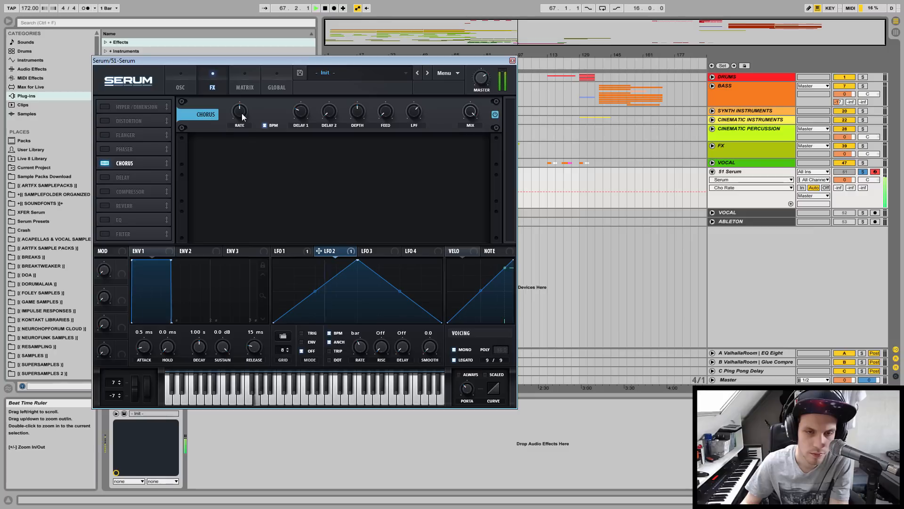
pyautogui.moveTo(242, 117); pyautogui.dragTo(243, 125)
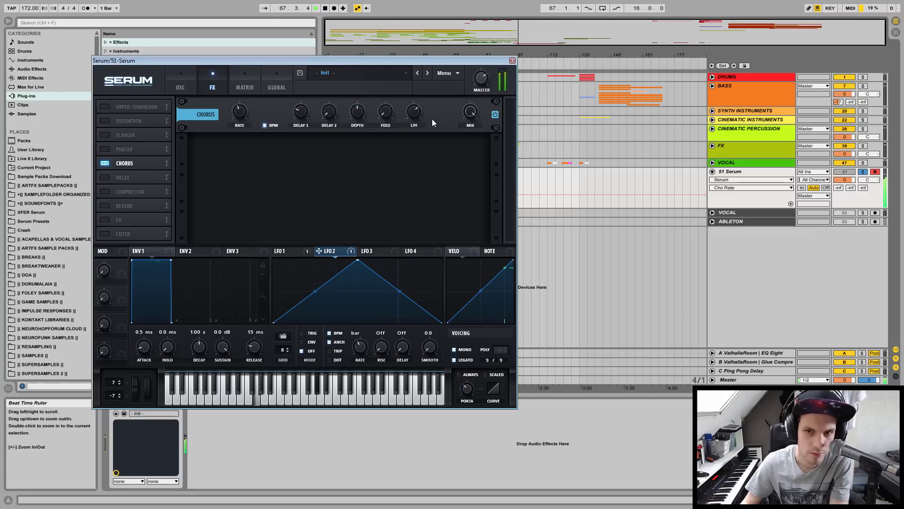
pyautogui.press('space')
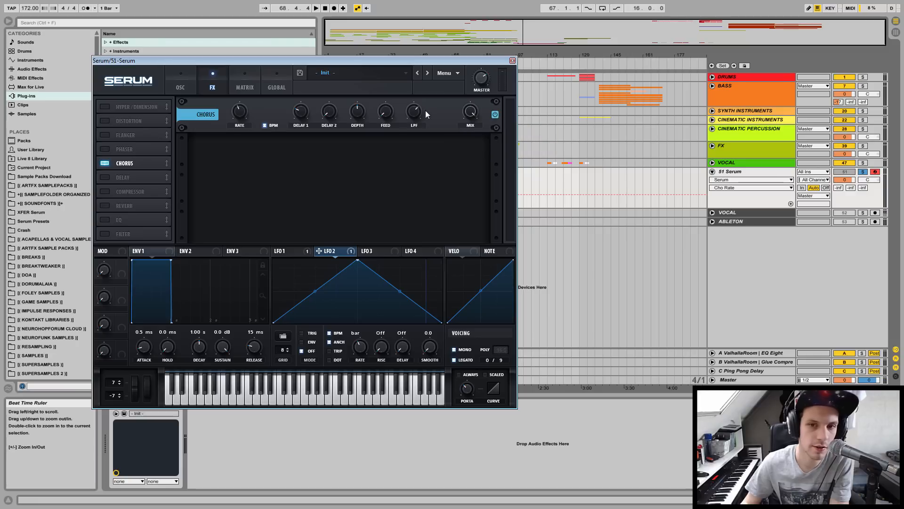
# Lower the chorus mix to 60% and refine it further by ear, bypassing the chorus to compare.
pyautogui.moveTo(460, 110); pyautogui.dragTo(458, 150)
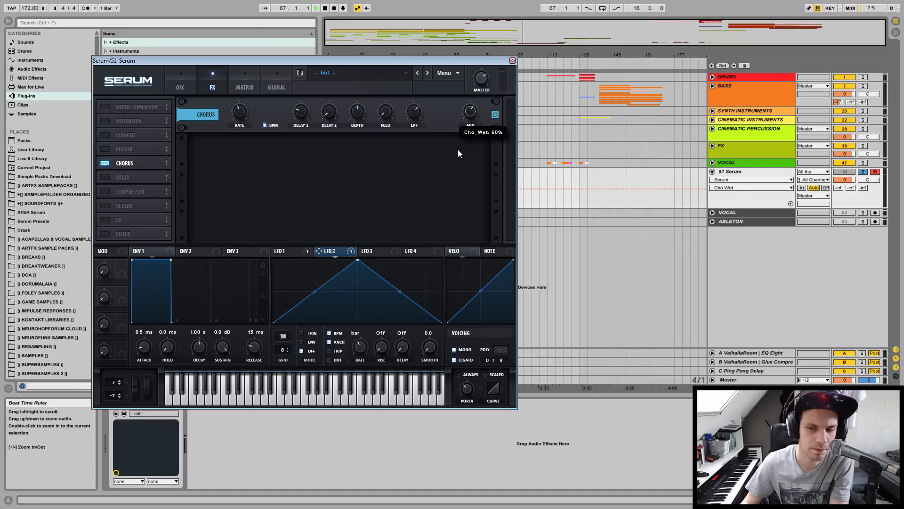
pyautogui.press('space')
pyautogui.moveTo(471, 126)
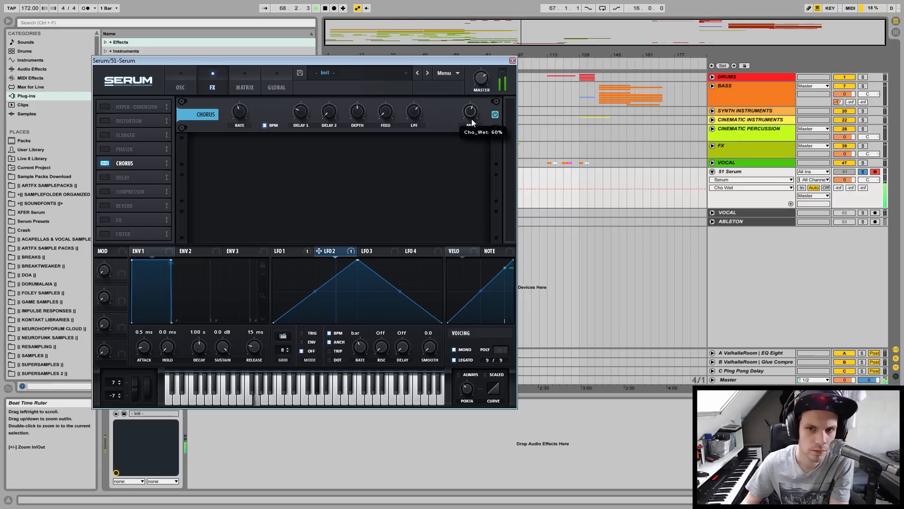
pyautogui.moveTo(471, 126); pyautogui.dragTo(470, 126)
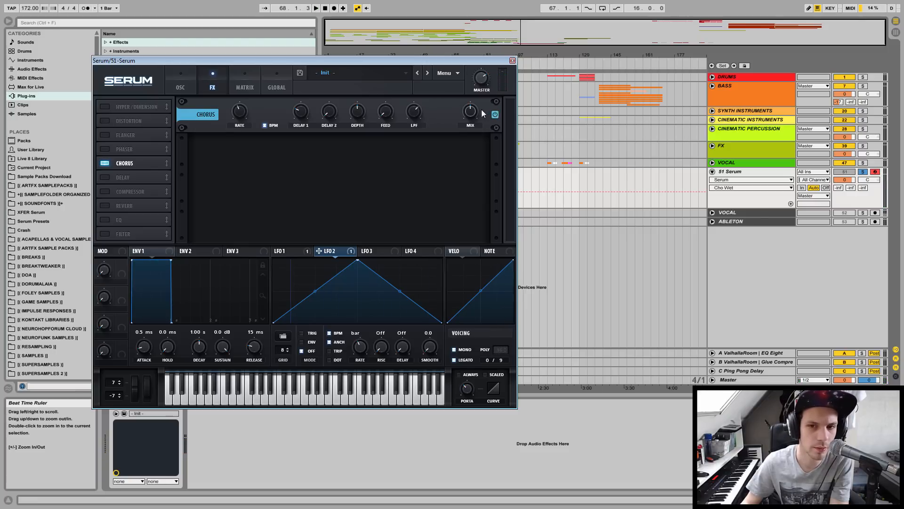
pyautogui.moveTo(469, 121)
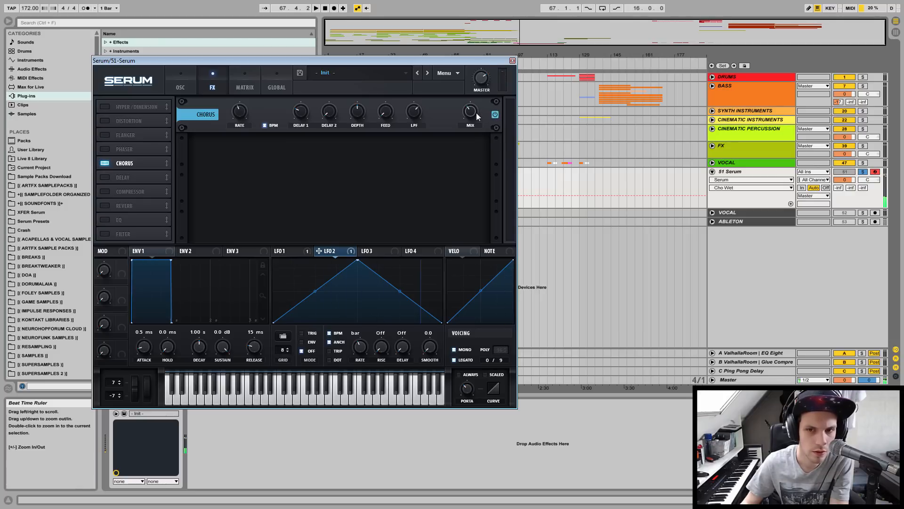
pyautogui.moveTo(477, 112); pyautogui.dragTo(477, 126)
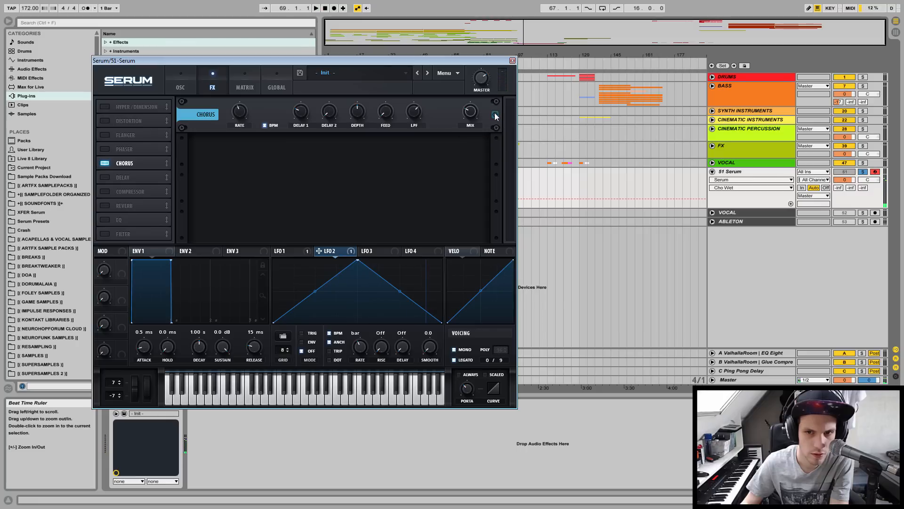
pyautogui.click(495, 114)
pyautogui.moveTo(470, 112)
pyautogui.mouseDown()
pyautogui.moveTo(474, 97)
pyautogui.moveTo(477, 125)
pyautogui.mouseUp()
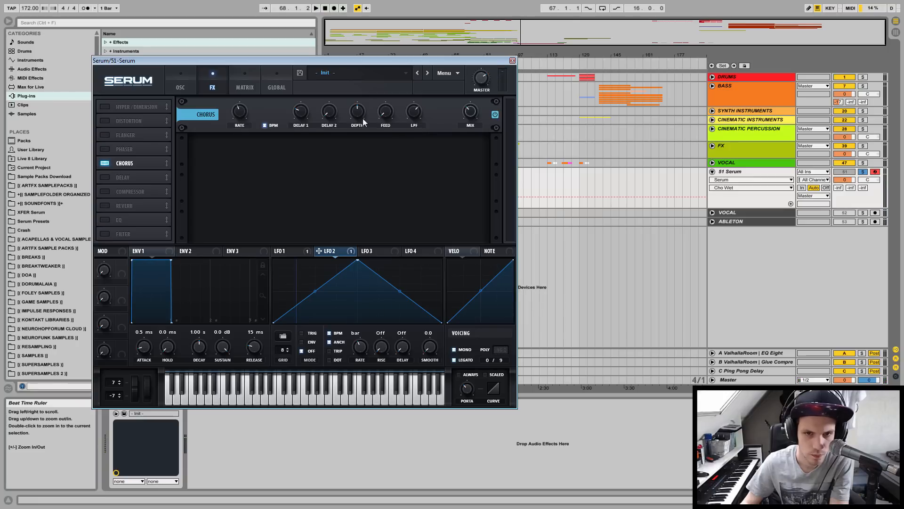
# Set the chorus Delay 1 to about 5.1 ms, auditioning shorter delays for comparison.
pyautogui.click(302, 111)
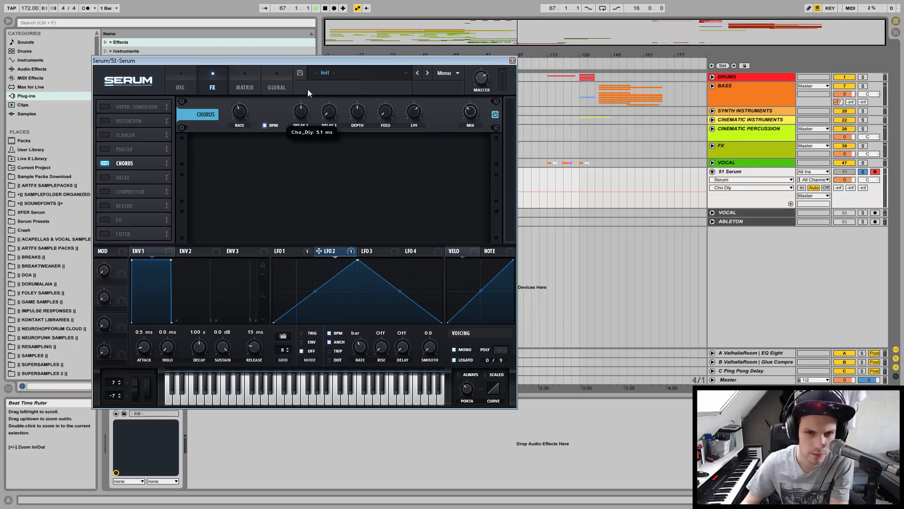
pyautogui.press('space')
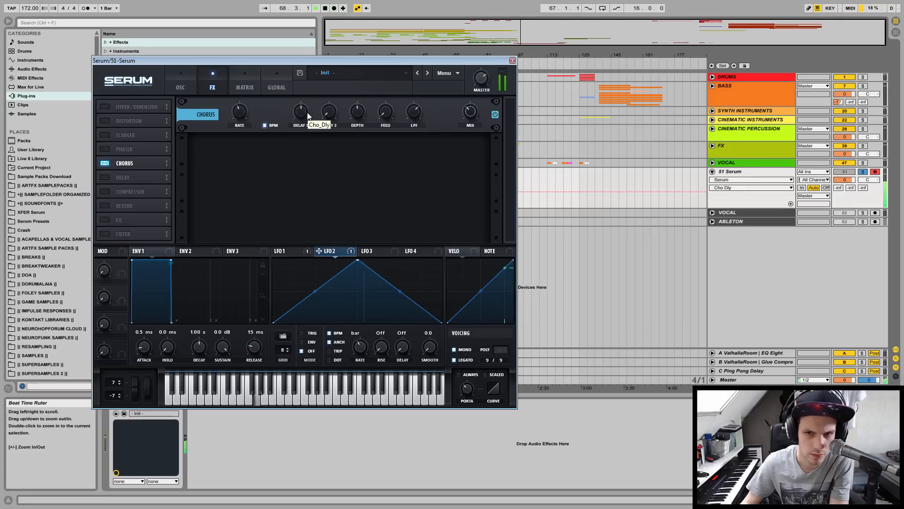
pyautogui.press('space')
pyautogui.press('space')
pyautogui.press('space')
pyautogui.click(494, 117)
pyautogui.press('space')
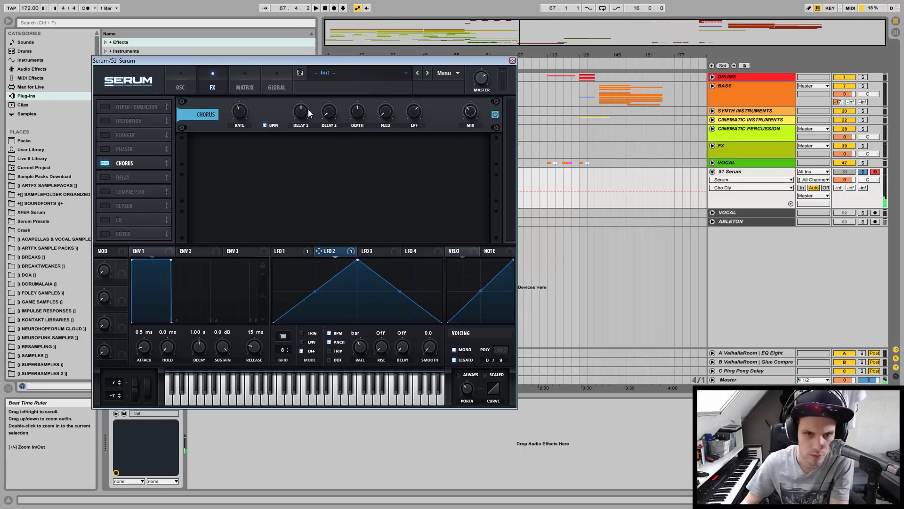
pyautogui.moveTo(309, 117)
pyautogui.moveTo(309, 117); pyautogui.dragTo(309, 165)
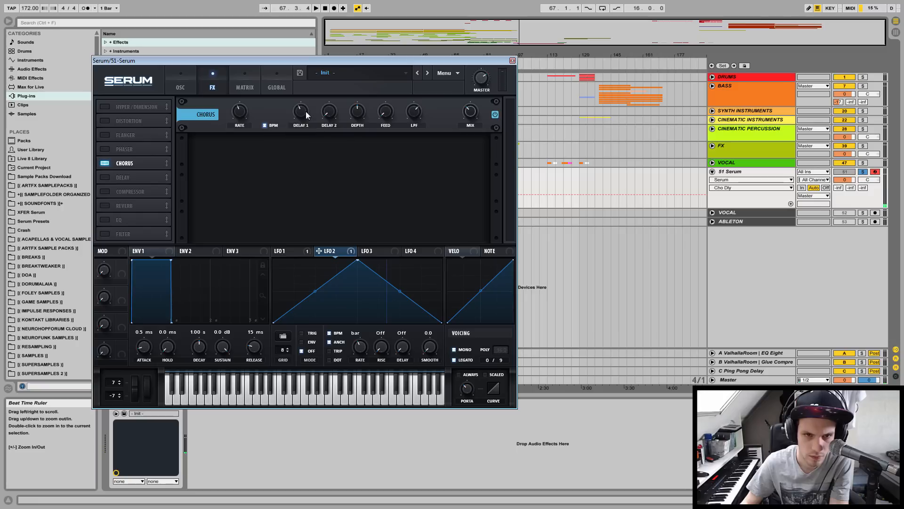
pyautogui.moveTo(306, 111)
pyautogui.mouseDown()
pyautogui.moveTo(316, 92)
pyautogui.moveTo(298, 127)
pyautogui.mouseUp()
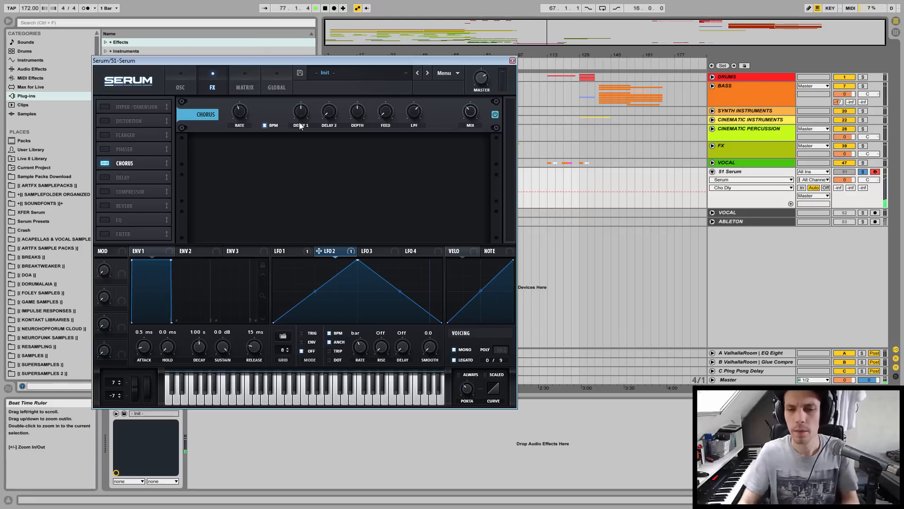
pyautogui.press('space')
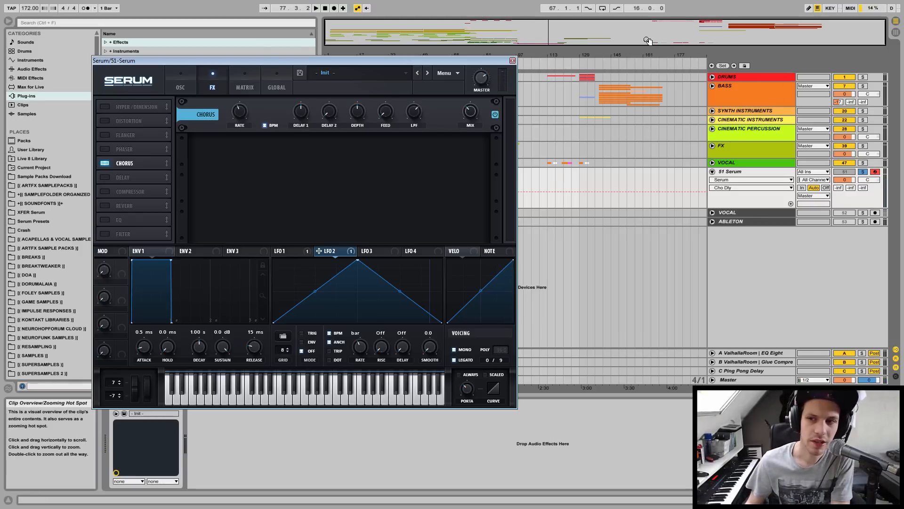
# Enable the Distortion effect, place it after the Chorus, raise its drive to 94% and ease it back slightly while auditioning.
pyautogui.click(107, 121)
pyautogui.moveTo(154, 121); pyautogui.dragTo(157, 166)
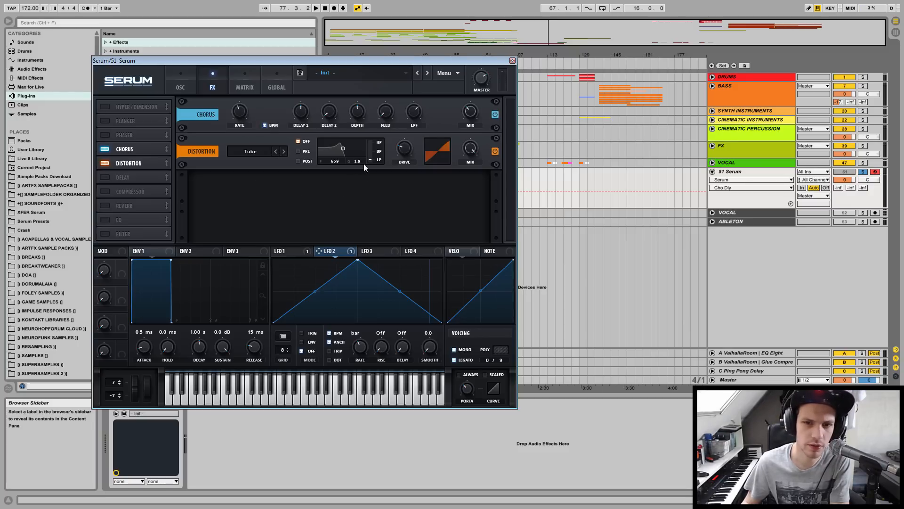
pyautogui.press('space')
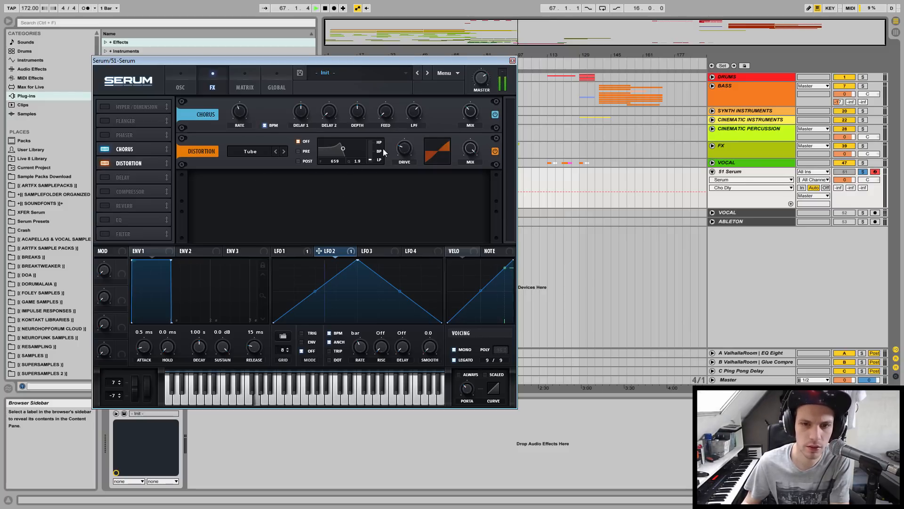
pyautogui.moveTo(408, 149); pyautogui.dragTo(421, 94)
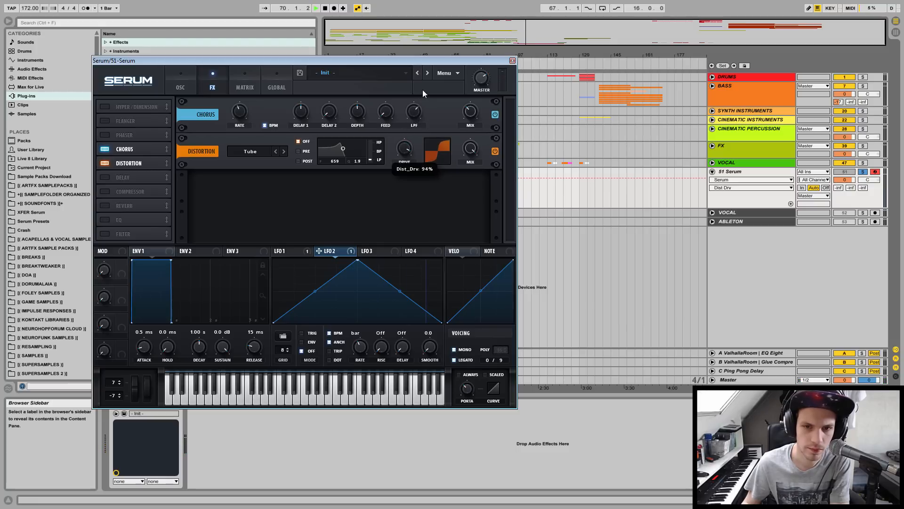
pyautogui.moveTo(402, 150); pyautogui.dragTo(402, 173)
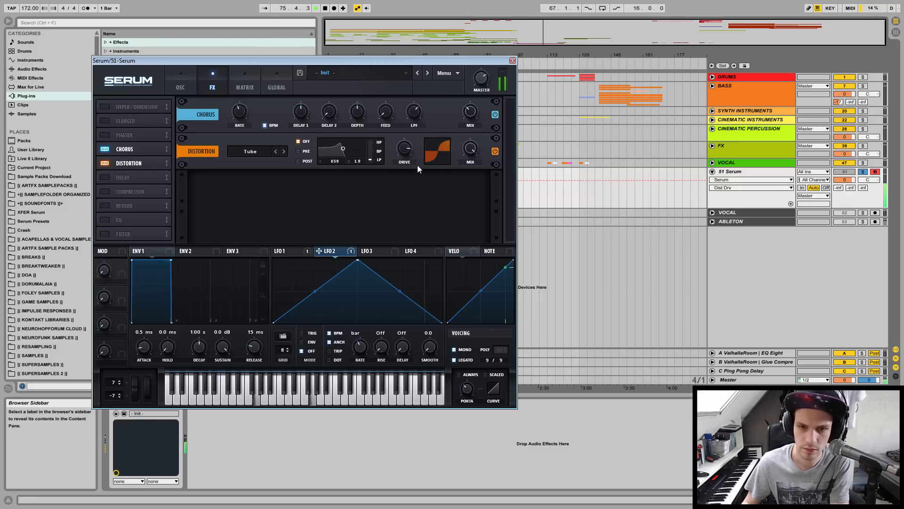
pyautogui.press('space')
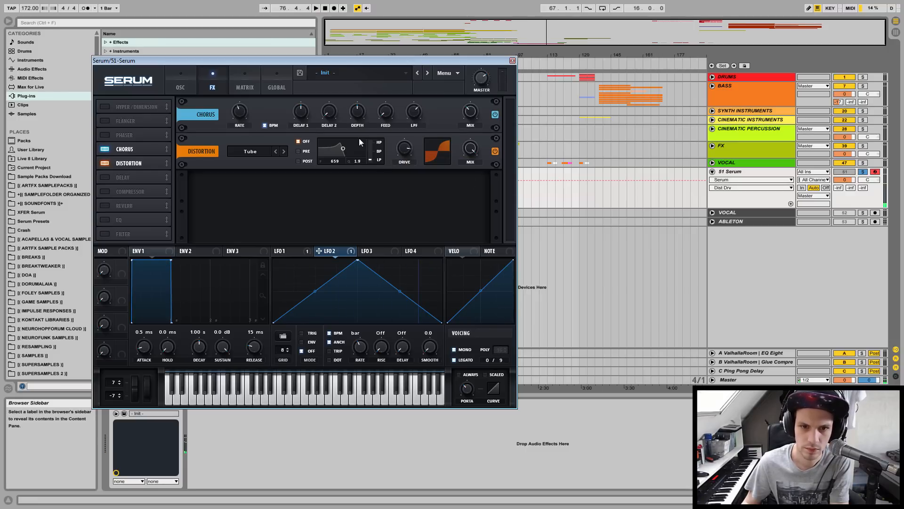
# Set the distortion's filter to Pre, shift its type towards band-pass at 46% and audition the bass.
pyautogui.click(301, 151)
pyautogui.moveTo(371, 158); pyautogui.dragTo(383, 127)
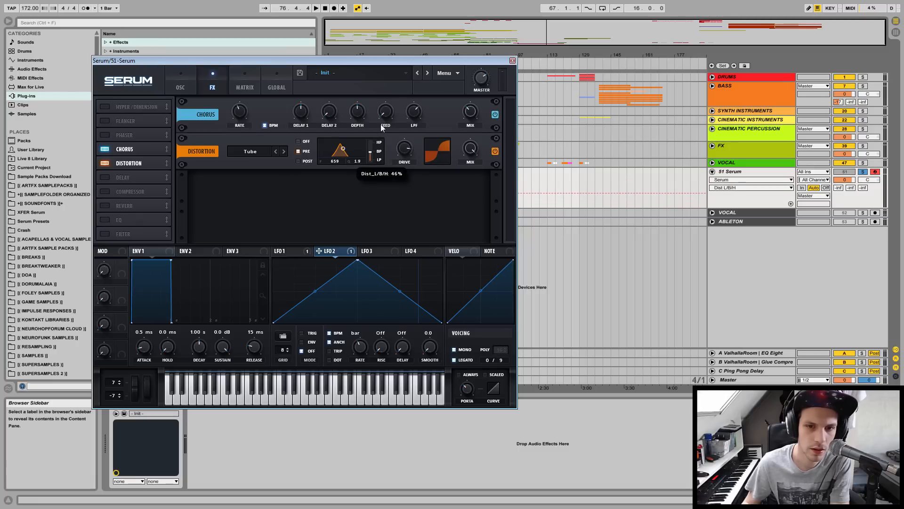
pyautogui.press('space')
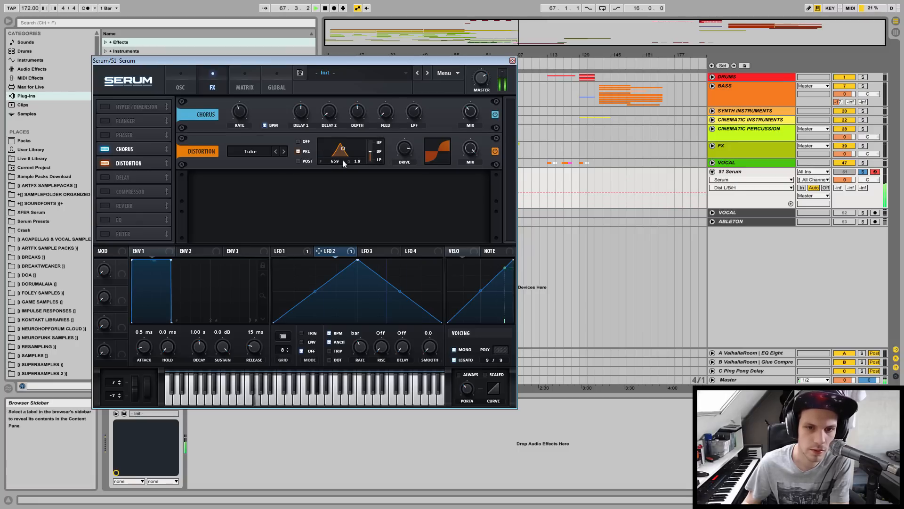
pyautogui.press('space')
# Modulate the distortion filter's frequency with LFO 2 at an amount of 18 and audition the clip.
pyautogui.moveTo(338, 164); pyautogui.dragTo(336, 182)
pyautogui.press('space')
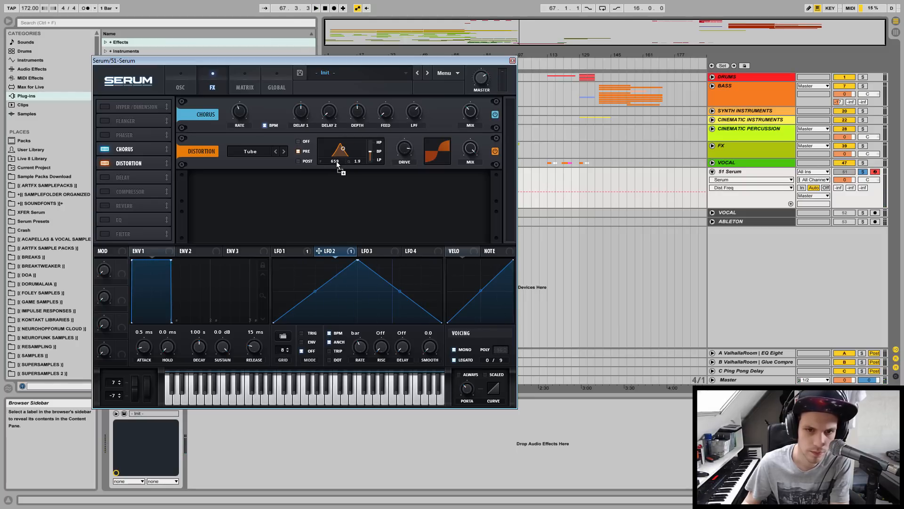
pyautogui.moveTo(340, 162); pyautogui.dragTo(343, 169)
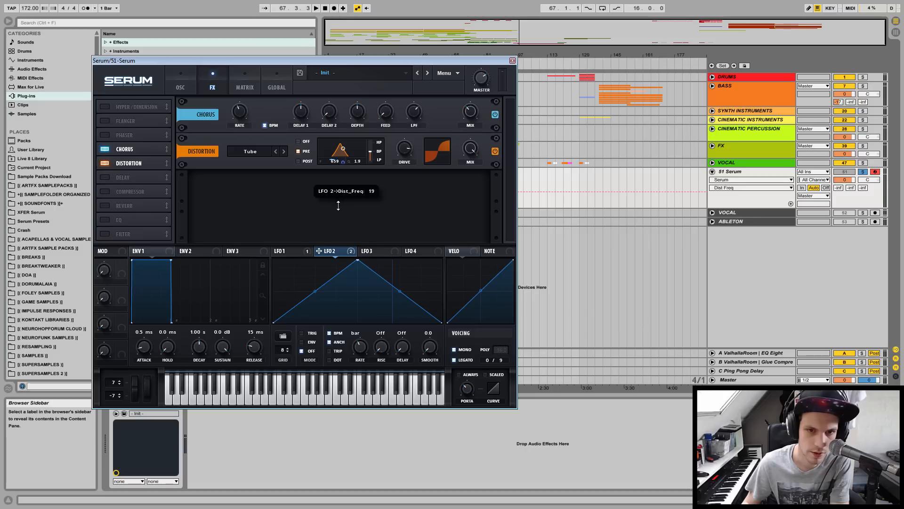
pyautogui.press('space')
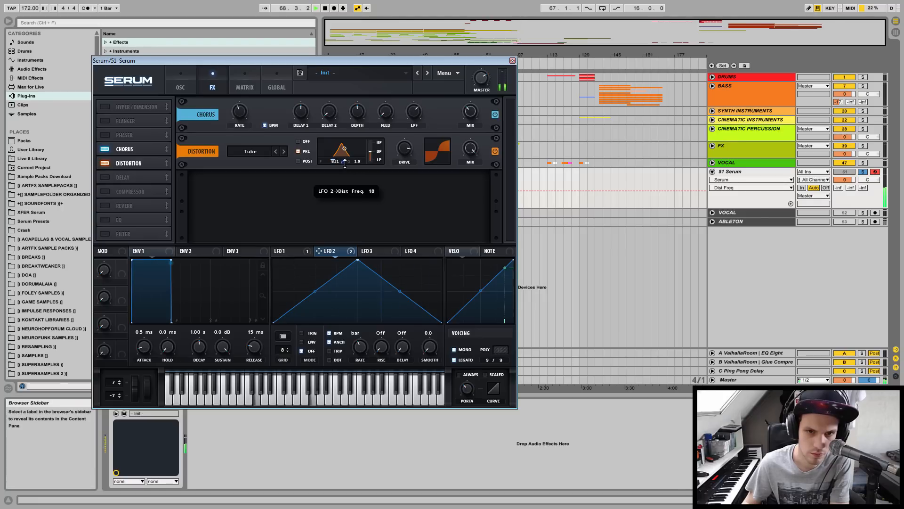
# Set the distortion filter's bandwidth to 4.2 while auditioning the bass clip.
pyautogui.press('space')
pyautogui.press('space')
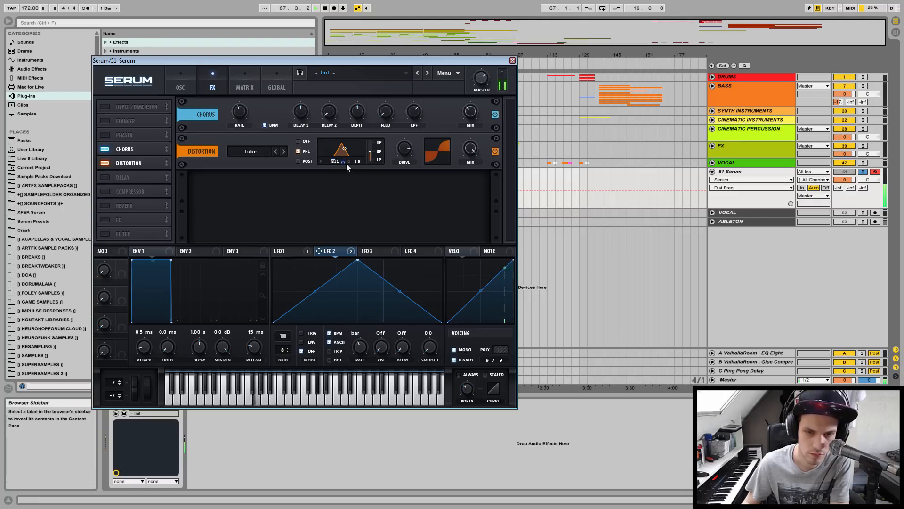
pyautogui.moveTo(345, 161)
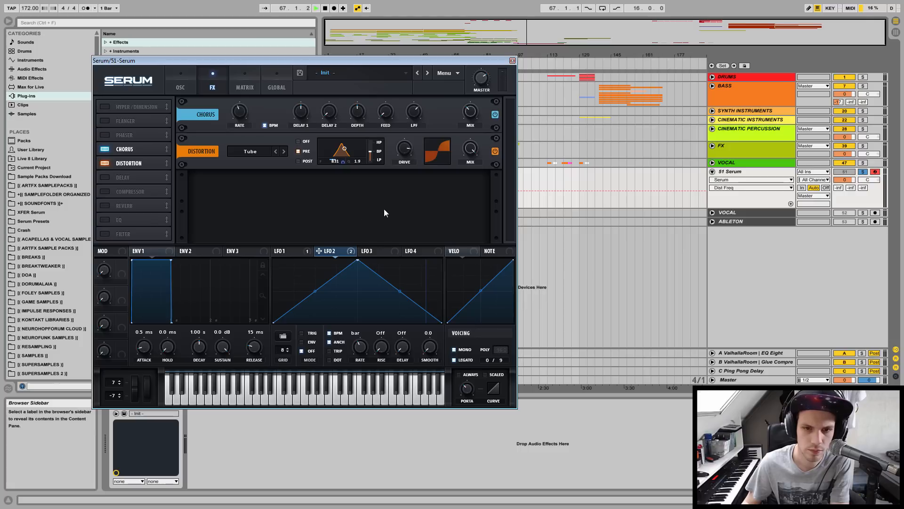
pyautogui.moveTo(363, 161); pyautogui.dragTo(367, 219)
pyautogui.moveTo(367, 174); pyautogui.dragTo(381, 92)
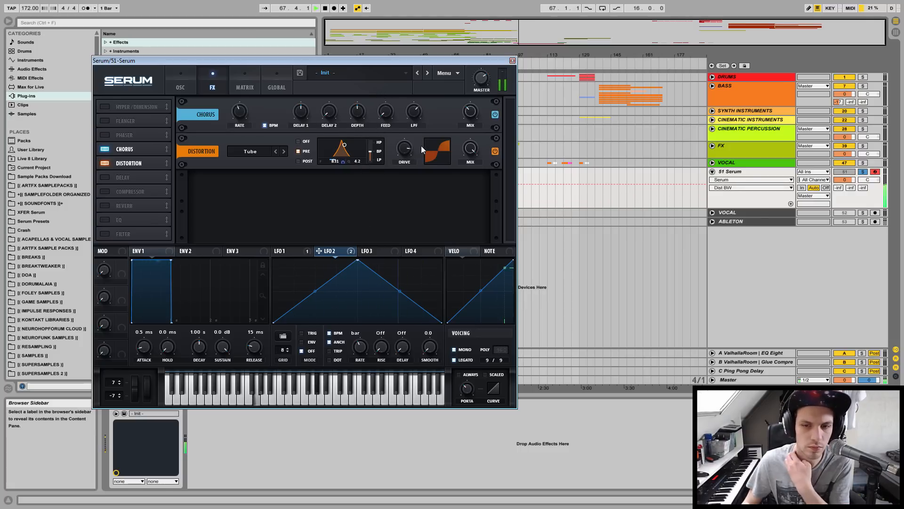
# Lower the distortion mix and set the distortion filter's bandwidth to 1.1 while auditioning the bass.
pyautogui.moveTo(478, 152); pyautogui.dragTo(472, 216)
pyautogui.press('space')
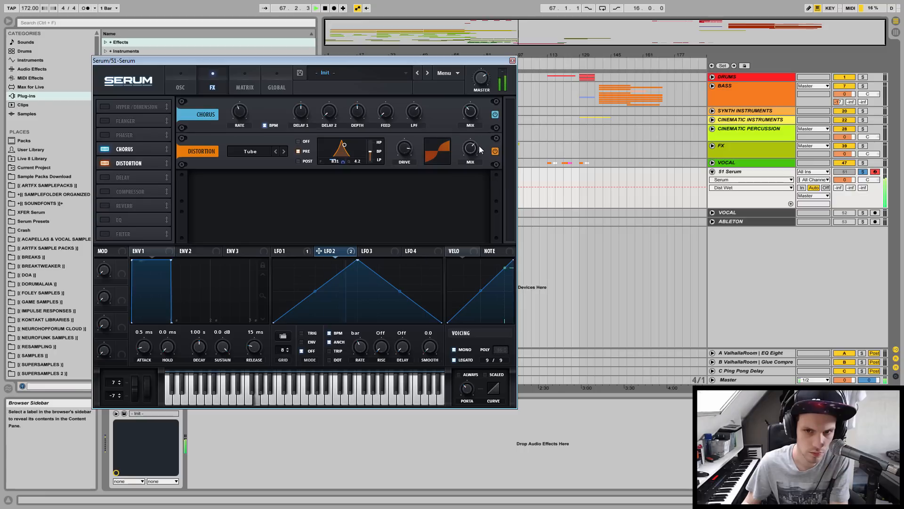
pyautogui.moveTo(481, 150); pyautogui.dragTo(481, 197)
pyautogui.moveTo(363, 159); pyautogui.dragTo(360, 208)
pyautogui.moveTo(470, 150)
pyautogui.mouseDown()
pyautogui.moveTo(476, 129)
pyautogui.moveTo(477, 149)
pyautogui.mouseUp()
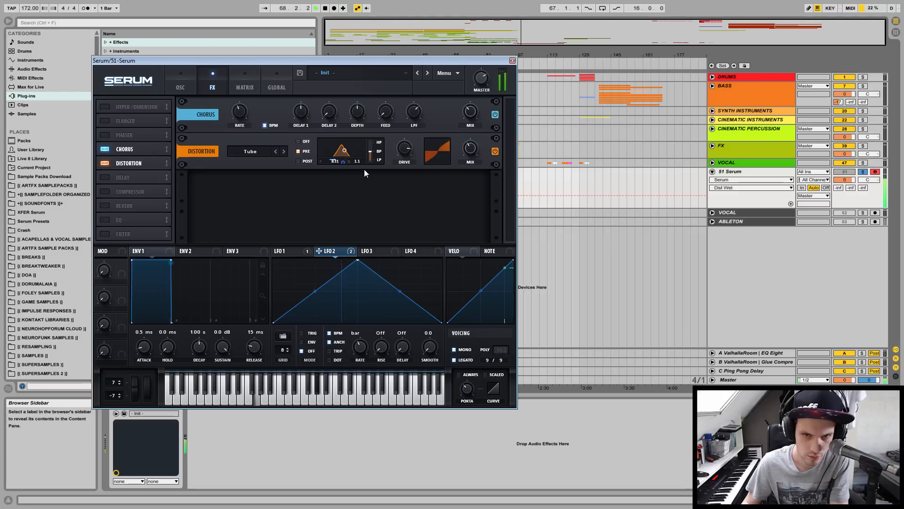
# Morph the distortion filter to high-pass and lower its frequency slightly during playback.
pyautogui.moveTo(370, 153); pyautogui.dragTo(378, 119)
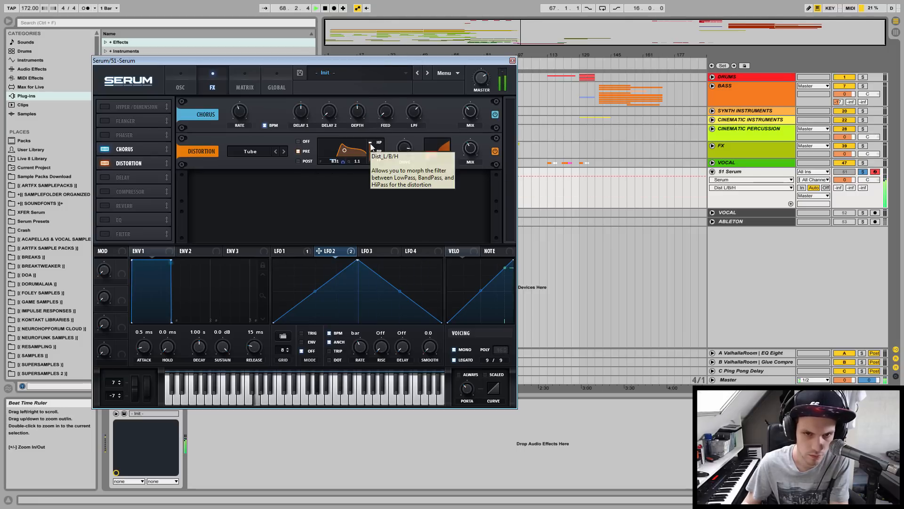
pyautogui.moveTo(335, 160); pyautogui.dragTo(334, 168)
pyautogui.press('space')
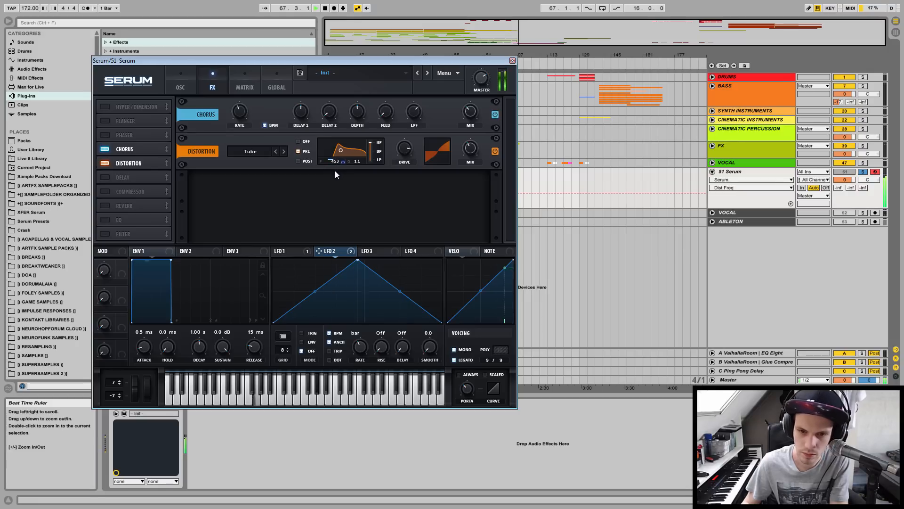
# Audition the distortion at a higher mix with its filter frequency at about 784 Hz, and lower the mix again.
pyautogui.click(469, 157)
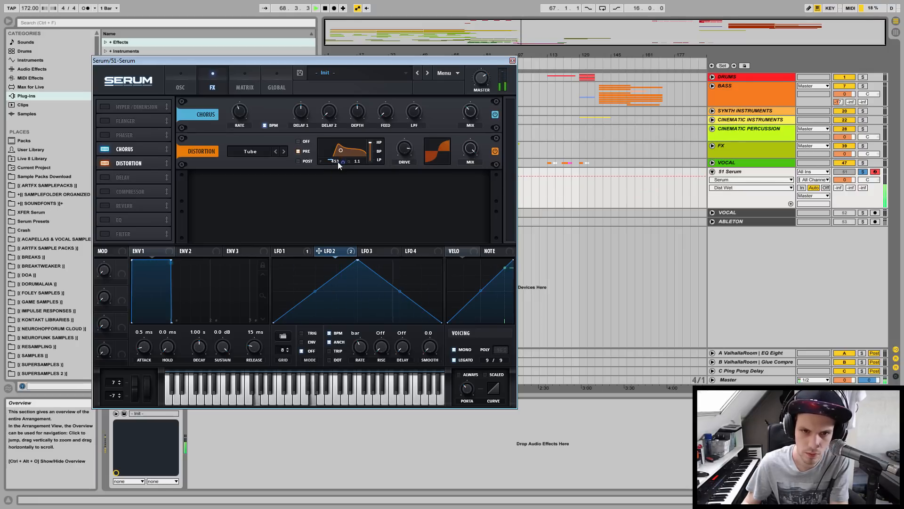
pyautogui.press('space')
pyautogui.moveTo(337, 162); pyautogui.dragTo(346, 152)
pyautogui.press('space')
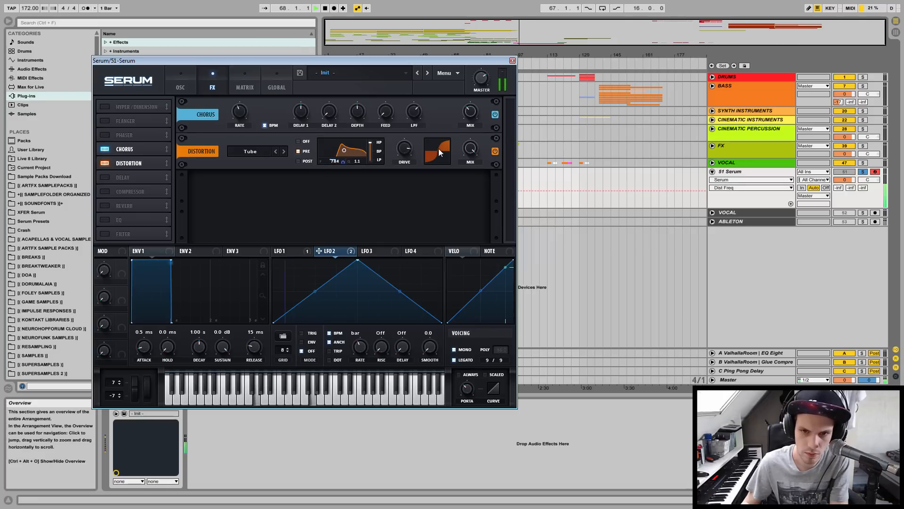
pyautogui.press('space')
pyautogui.moveTo(472, 149); pyautogui.dragTo(474, 219)
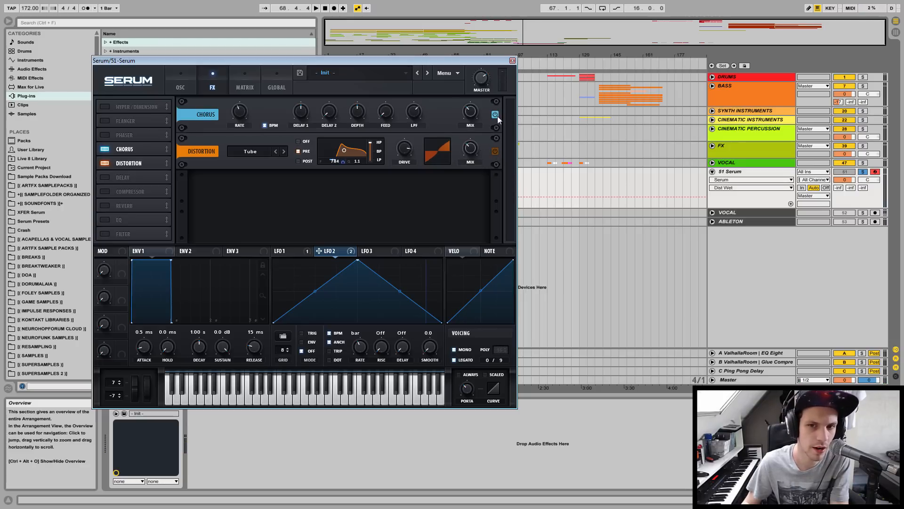
# Compare the bass with the Chorus and Distortion effects bypassed and re-enabled.
pyautogui.press('space')
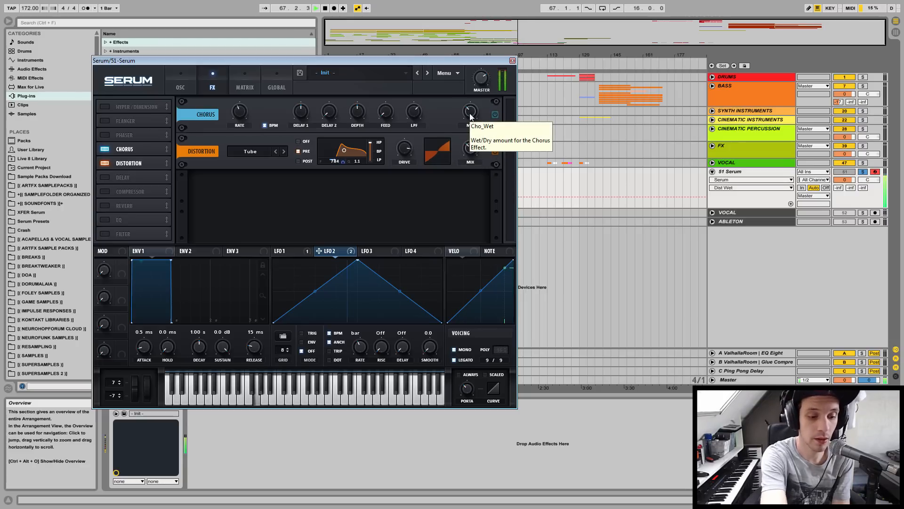
pyautogui.press('space')
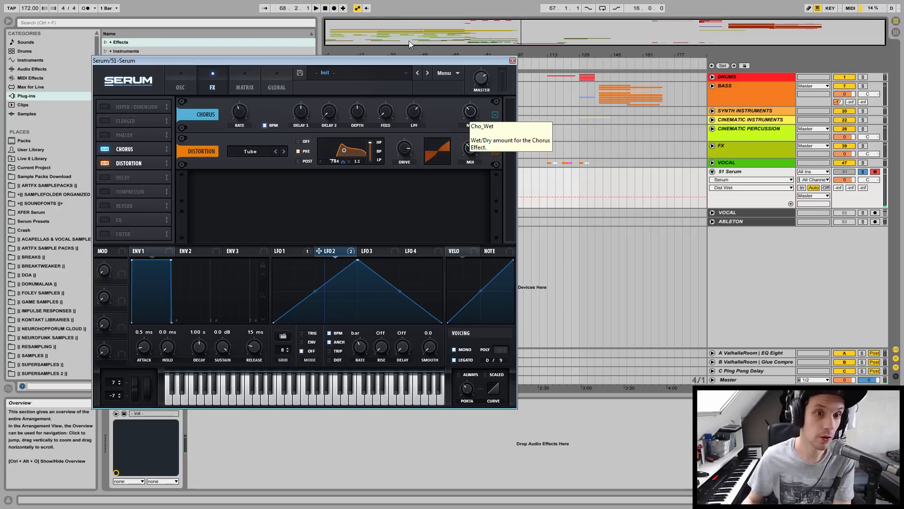
pyautogui.press('space')
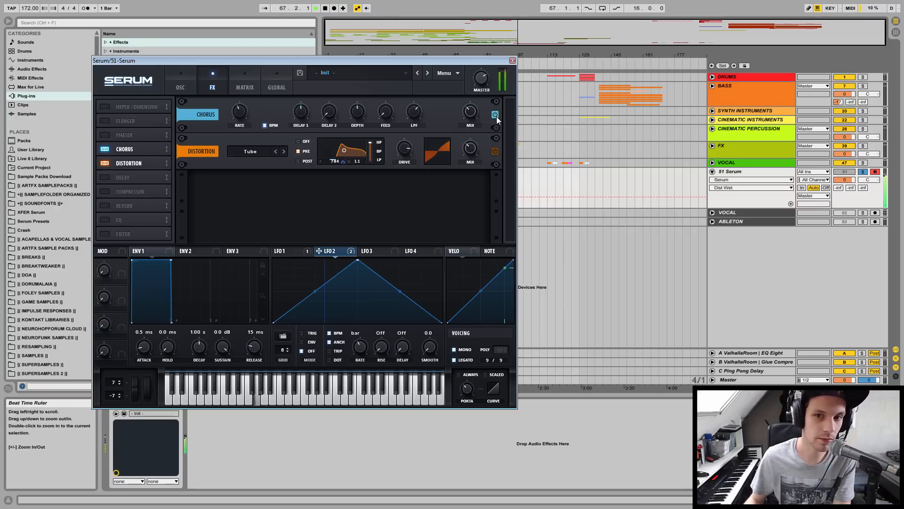
pyautogui.press('space')
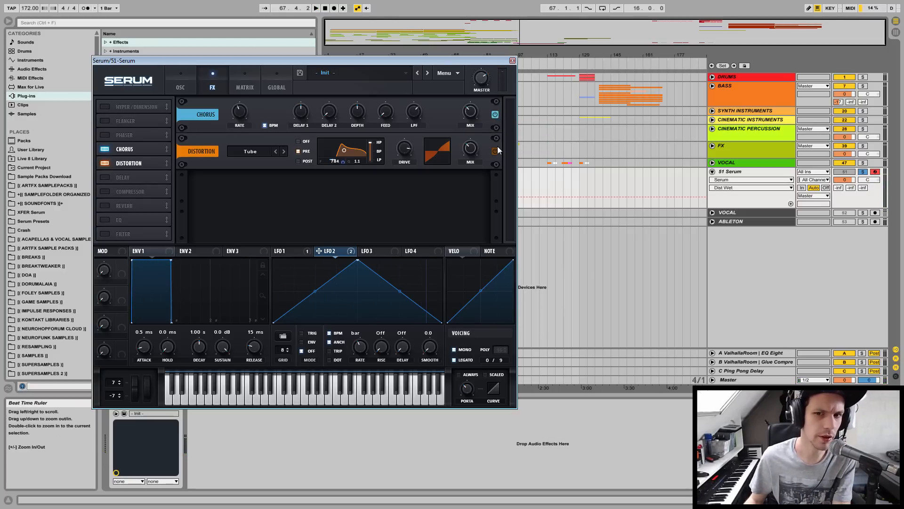
pyautogui.press('space')
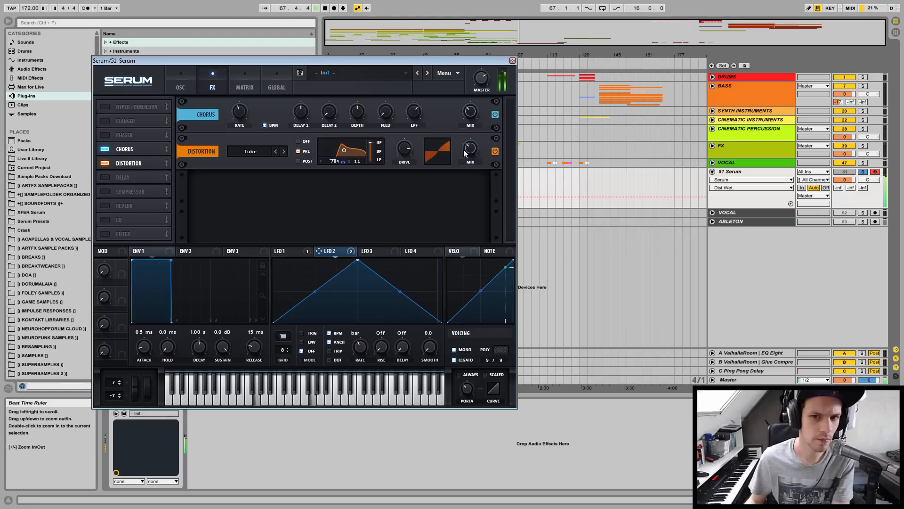
pyautogui.press('space')
# Raise the distortion filter's frequency to about 1.5 kHz and set the distortion mix to 28%, auditioning the result.
pyautogui.moveTo(335, 163); pyautogui.dragTo(341, 149)
pyautogui.press('space')
pyautogui.press('space')
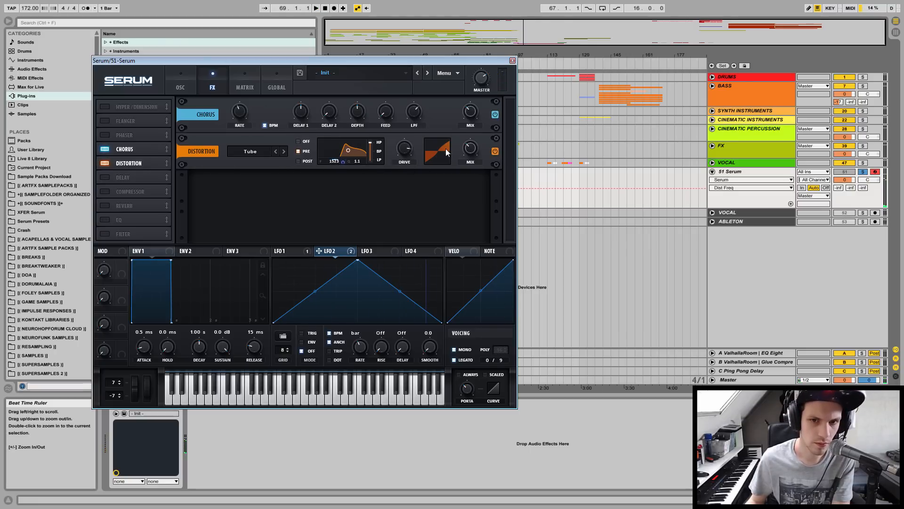
pyautogui.moveTo(469, 149); pyautogui.dragTo(472, 193)
pyautogui.press('space')
pyautogui.press('space')
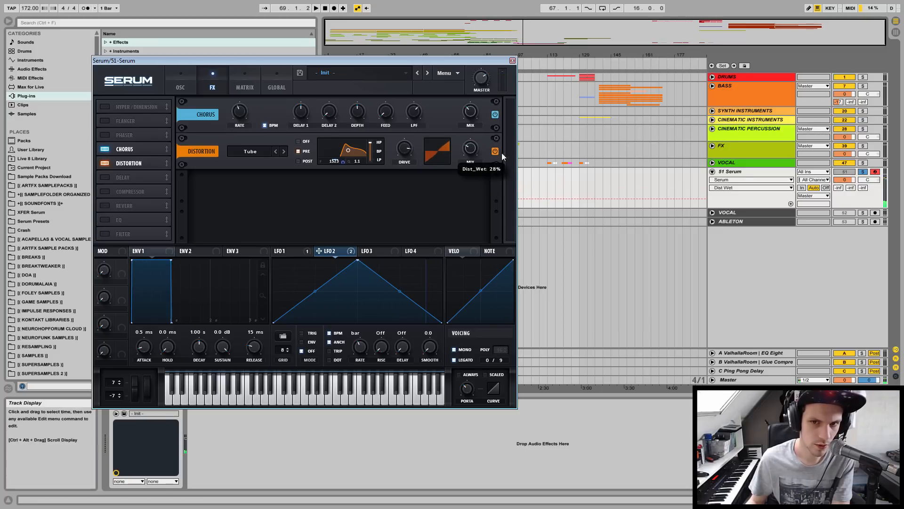
pyautogui.press('space')
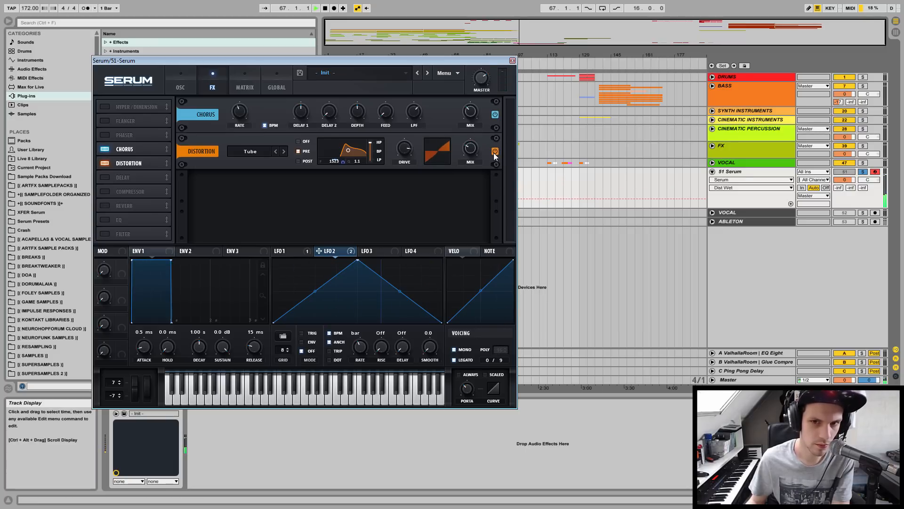
pyautogui.press('space')
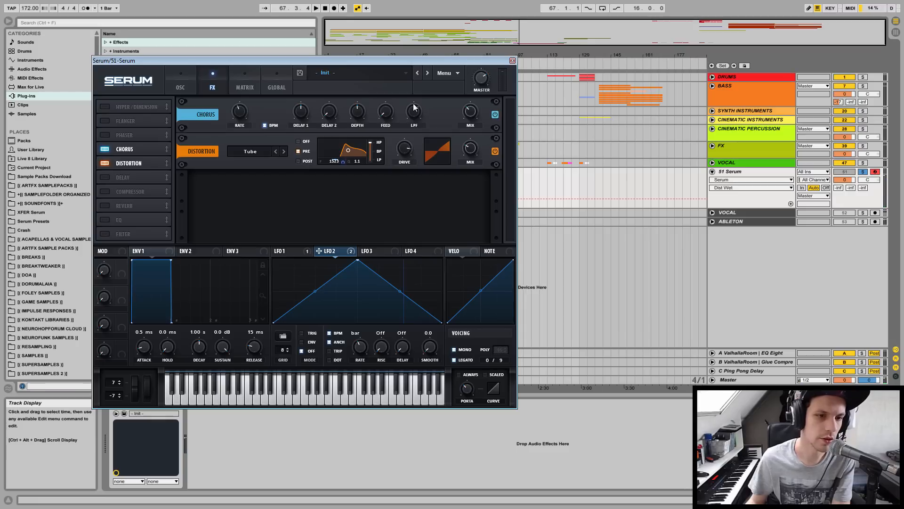
# Close the Serum window and feed the track to both ValhallaRoom returns, with send A at -15 dB and send B at a low level.
pyautogui.click(513, 60)
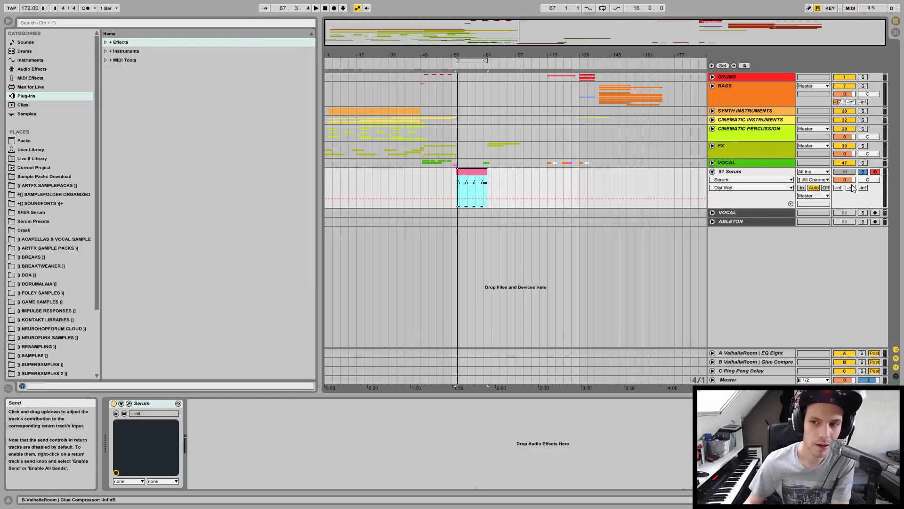
pyautogui.moveTo(838, 189); pyautogui.dragTo(838, 165)
pyautogui.press('space')
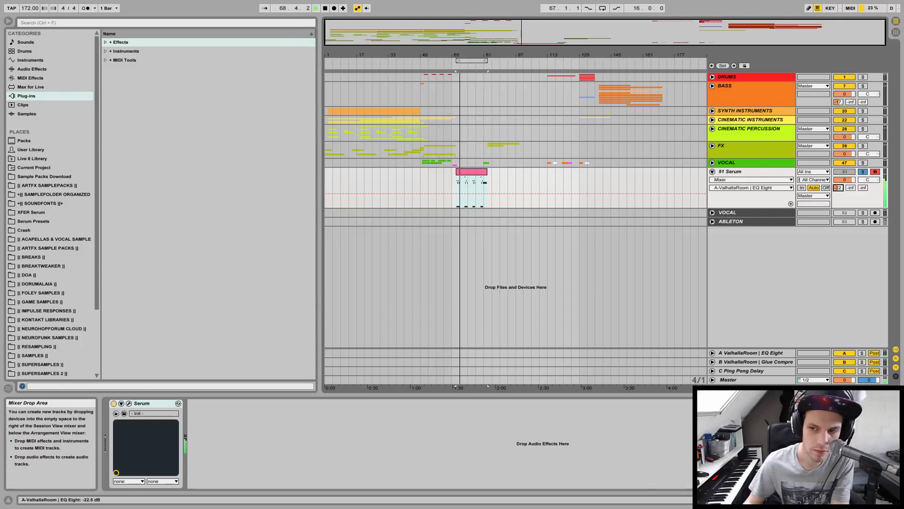
pyautogui.press('space')
pyautogui.moveTo(850, 187); pyautogui.dragTo(850, 181)
pyautogui.press('space')
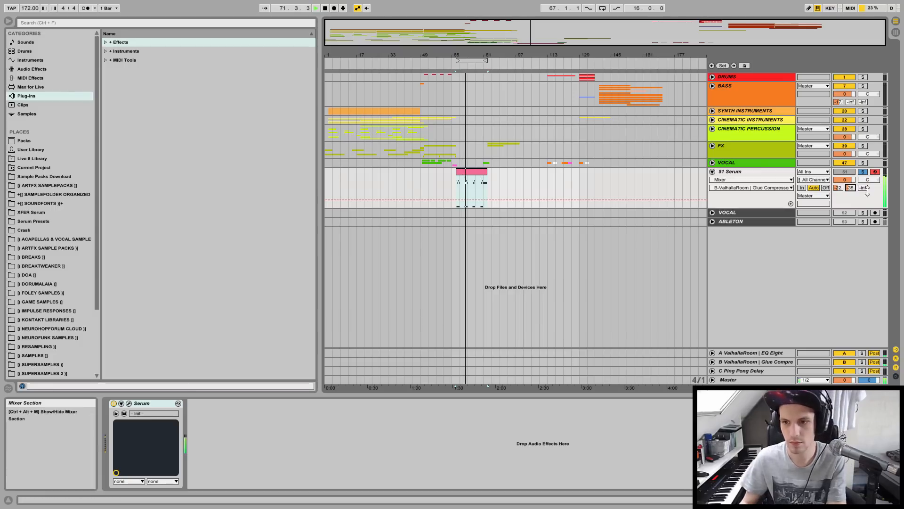
pyautogui.moveTo(836, 190); pyautogui.dragTo(837, 179)
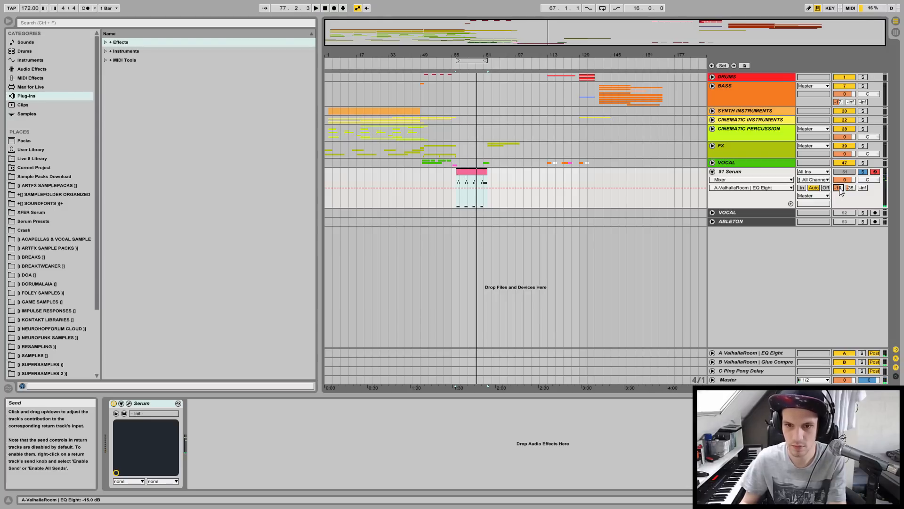
pyautogui.press('space')
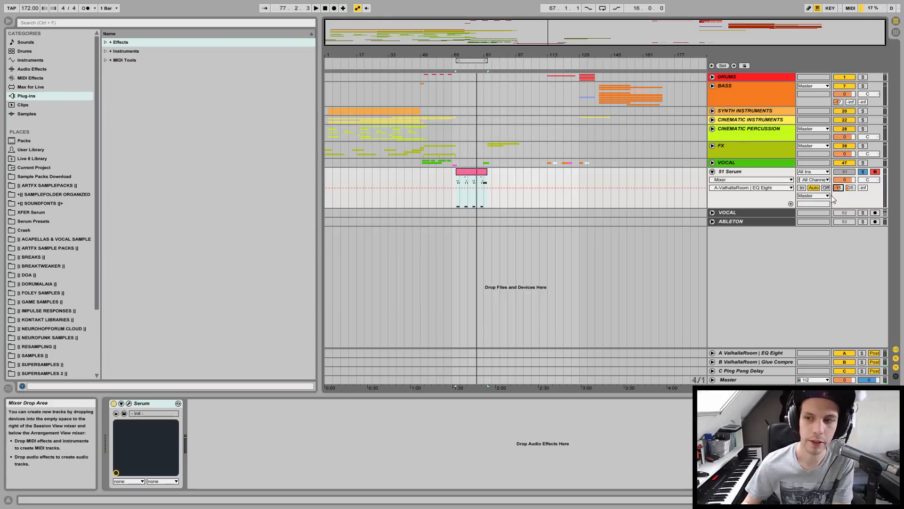
# Unsolo the Serum track and play the whole arrangement from bar 49 into the drop.
pyautogui.click(861, 166)
pyautogui.click(863, 172)
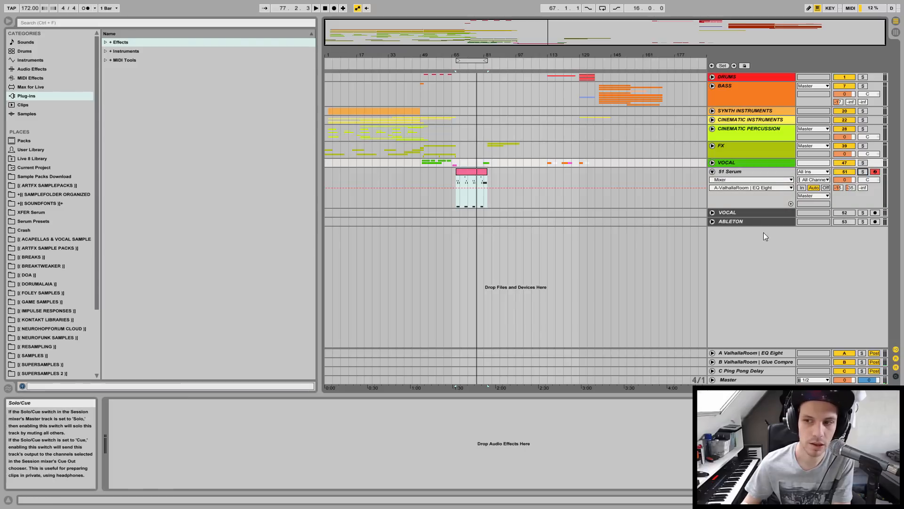
pyautogui.click(423, 175)
pyautogui.press('space')
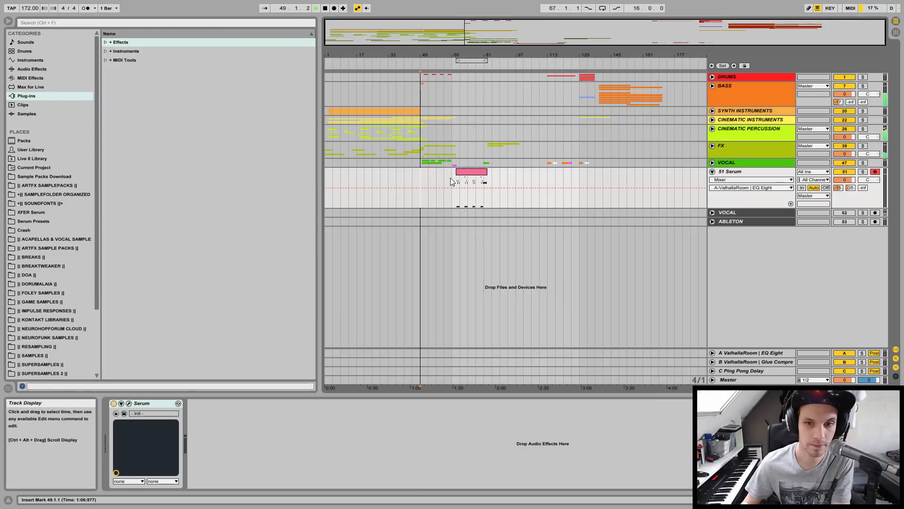
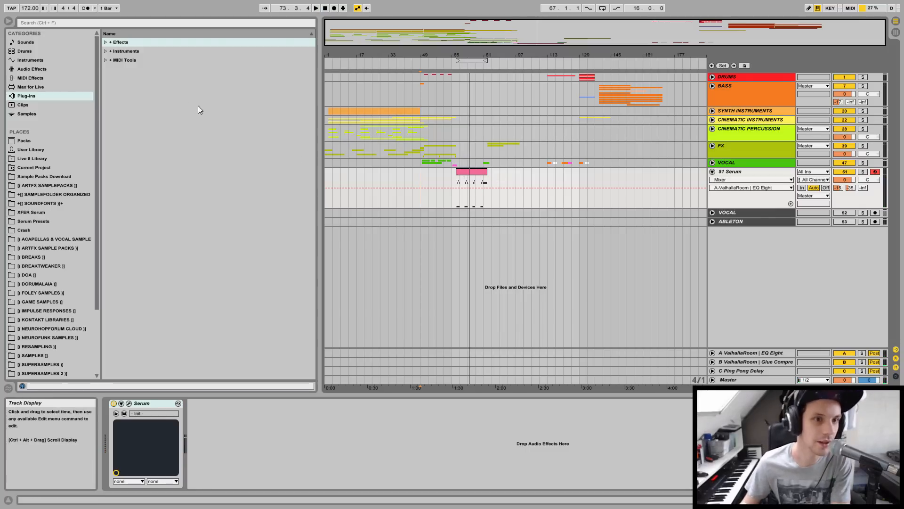
# Add an Auto Filter after Serum, set it to band-pass with a resonance of 0.20 and lower its frequency.
pyautogui.click(106, 43)
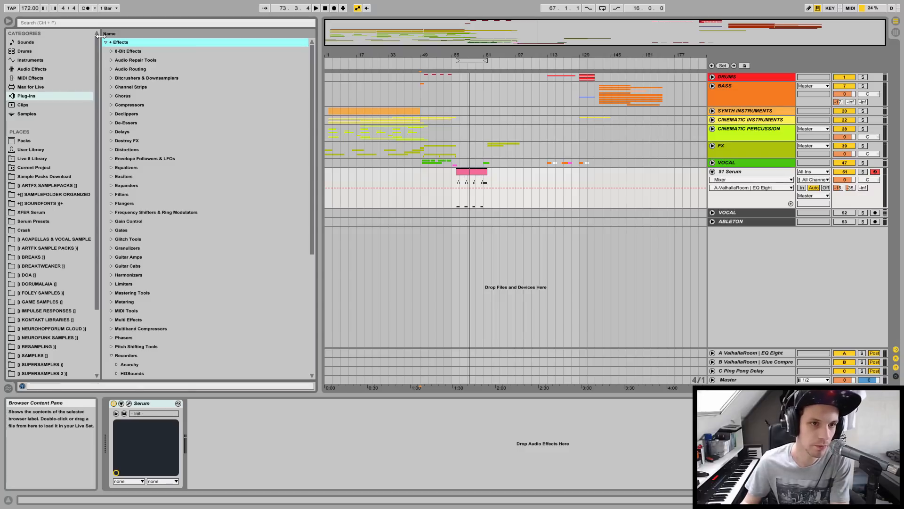
pyautogui.click(61, 68)
pyautogui.moveTo(124, 61)
pyautogui.mouseDown()
pyautogui.moveTo(338, 469)
pyautogui.moveTo(343, 461)
pyautogui.mouseUp()
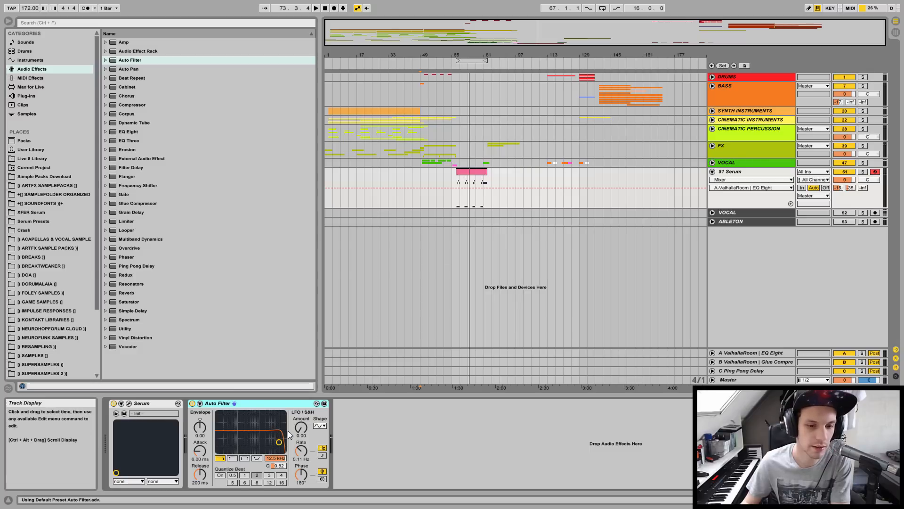
pyautogui.click(244, 458)
pyautogui.moveTo(279, 466); pyautogui.dragTo(279, 485)
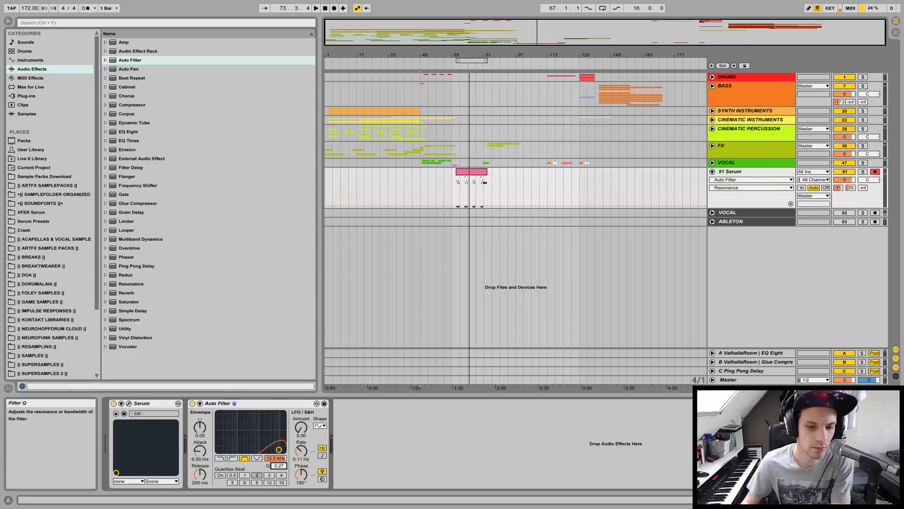
pyautogui.moveTo(279, 450); pyautogui.dragTo(228, 451)
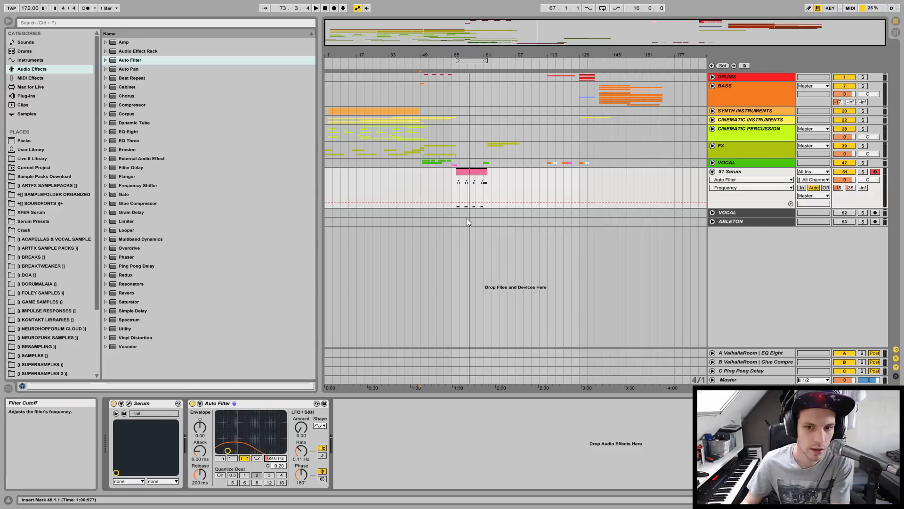
# Play the bass clip and set the Auto Filter's frequency to about 527 Hz.
pyautogui.click(462, 174)
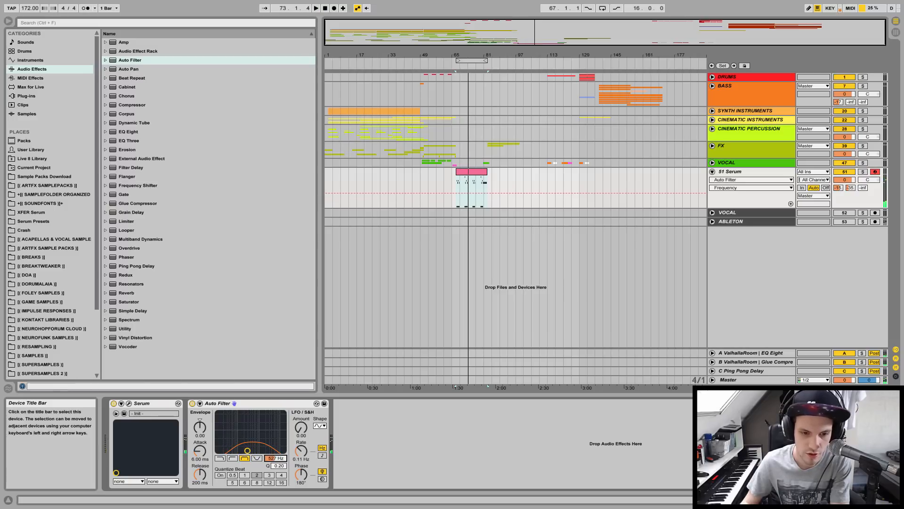
pyautogui.press('space')
pyautogui.moveTo(275, 459)
pyautogui.mouseDown()
pyautogui.moveTo(275, 471)
pyautogui.moveTo(275, 458)
pyautogui.mouseUp()
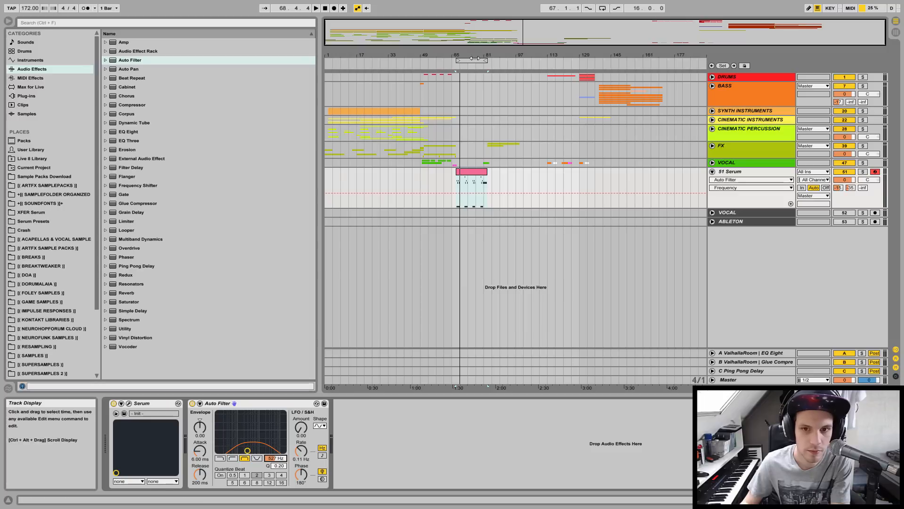
# Set the arrangement's adaptive grid to Narrowest for editing the automation over the Serum clip.
pyautogui.moveTo(464, 52); pyautogui.dragTo(410, 279)
pyautogui.rightClick(398, 189)
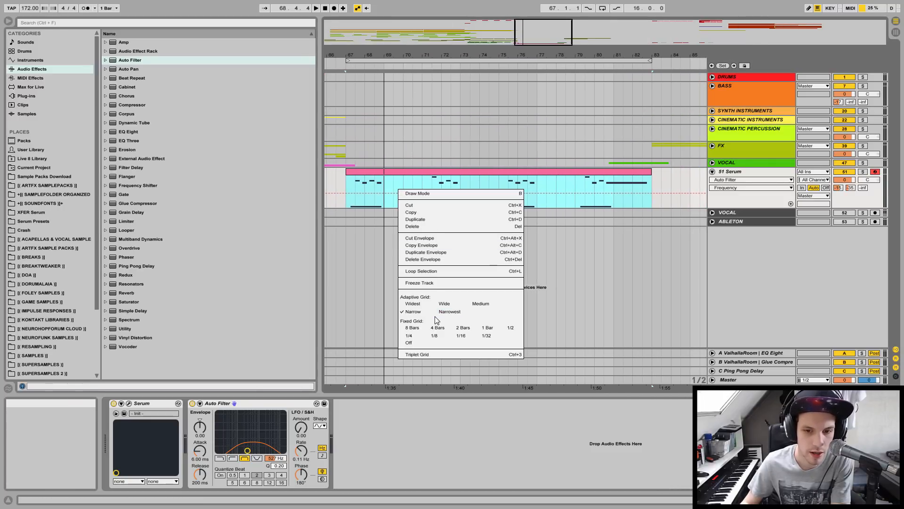
pyautogui.click(427, 314)
pyautogui.rightClick(392, 182)
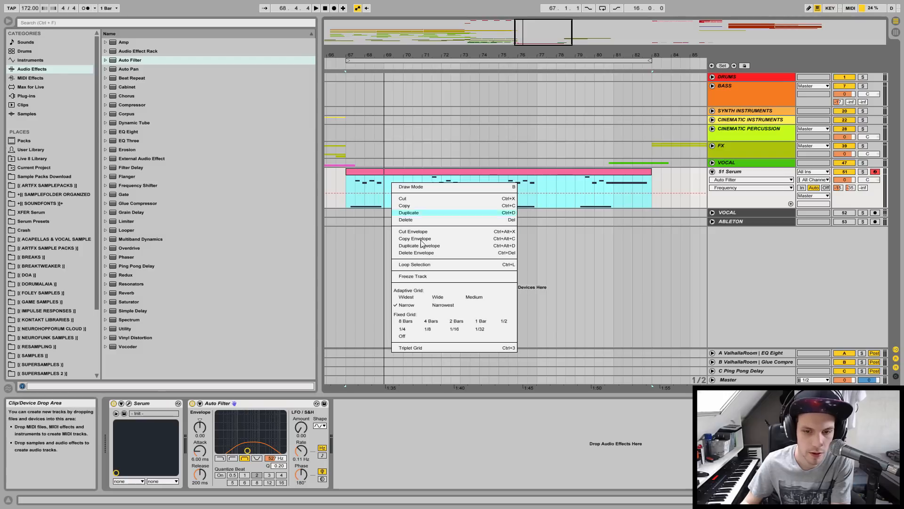
pyautogui.click(440, 306)
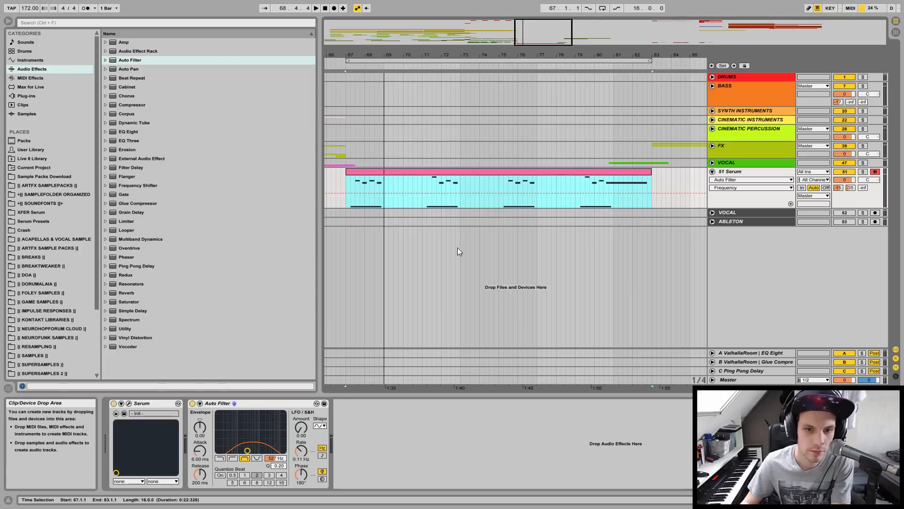
# Draw an Auto Filter frequency drop from 67.2.1 down to about 159 Hz at the clip's first notes and play it.
pyautogui.moveTo(352, 185); pyautogui.dragTo(357, 185)
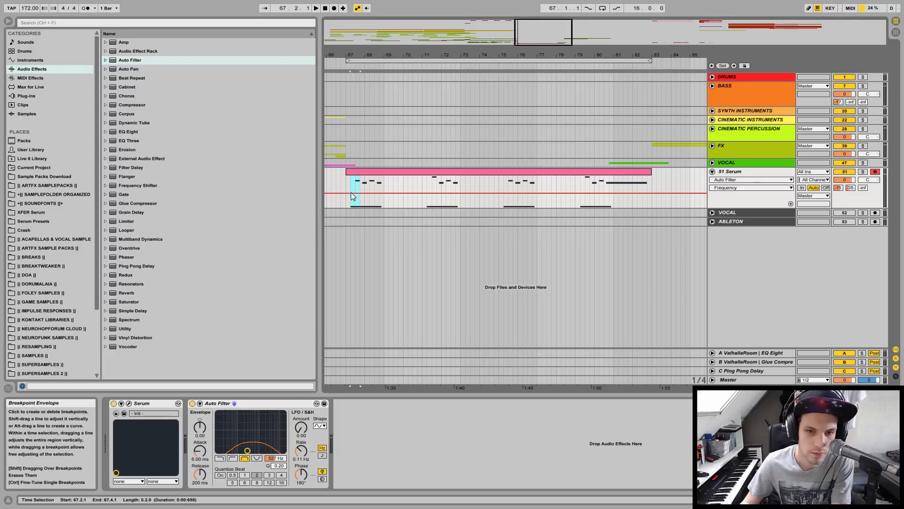
pyautogui.moveTo(363, 194); pyautogui.dragTo(360, 198)
pyautogui.press('space')
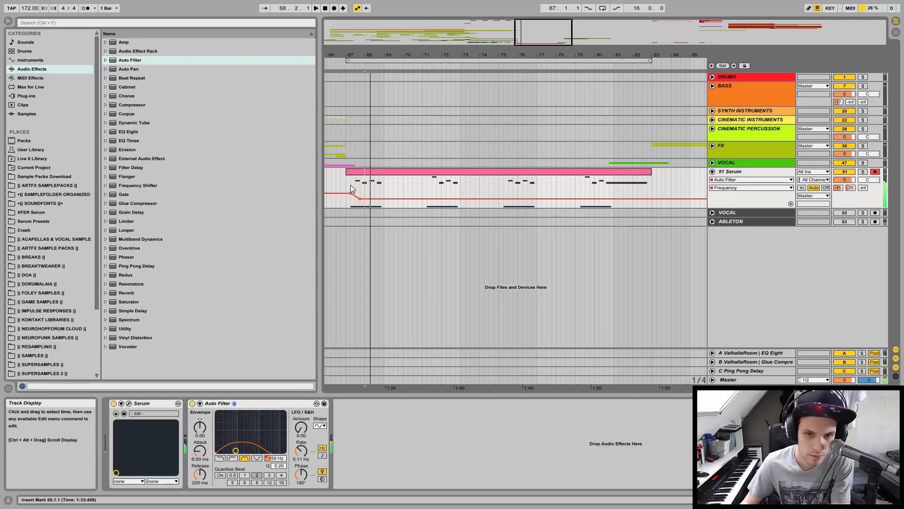
pyautogui.press('space')
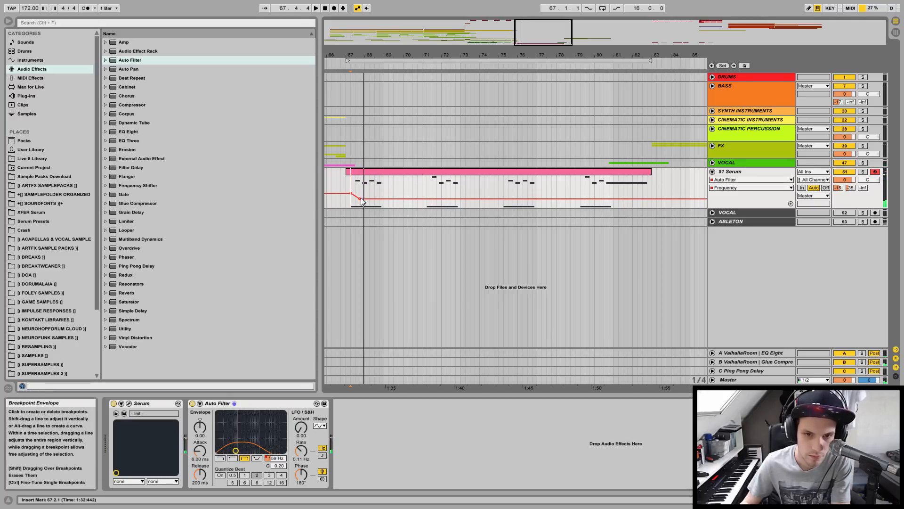
# Continue the frequency automation with alternating peaks and dips across the first phrase, ending at about 159 Hz near bar 69.
pyautogui.moveTo(361, 200)
pyautogui.mouseDown()
pyautogui.moveTo(364, 188)
pyautogui.moveTo(370, 195)
pyautogui.mouseUp()
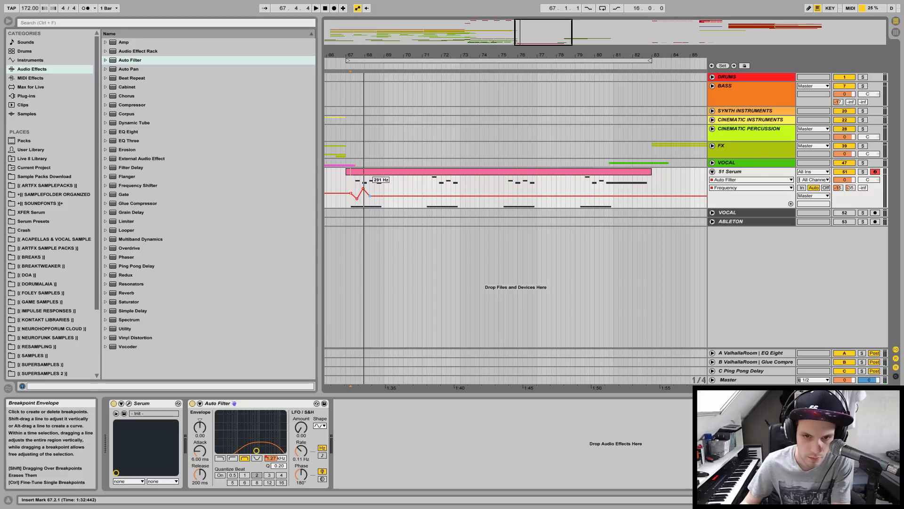
pyautogui.press('space')
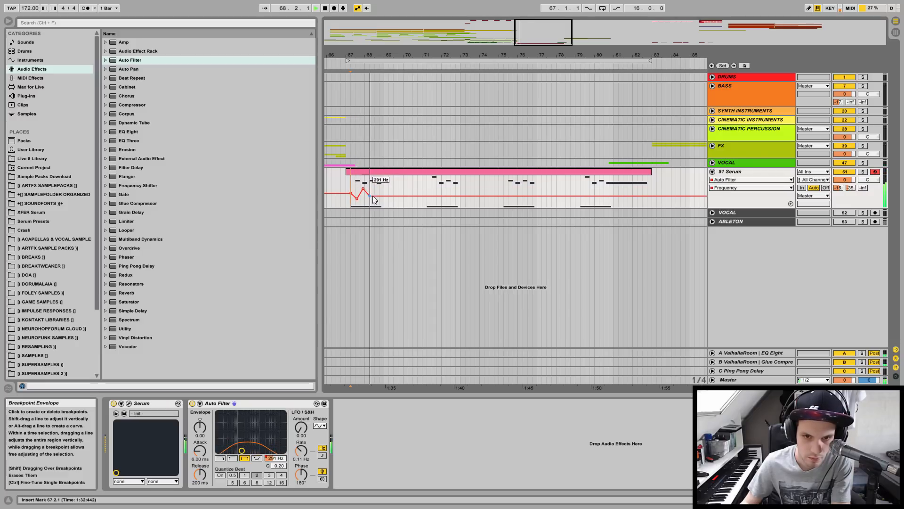
pyautogui.moveTo(373, 196)
pyautogui.mouseDown()
pyautogui.moveTo(379, 189)
pyautogui.moveTo(385, 199)
pyautogui.mouseUp()
pyautogui.press('space')
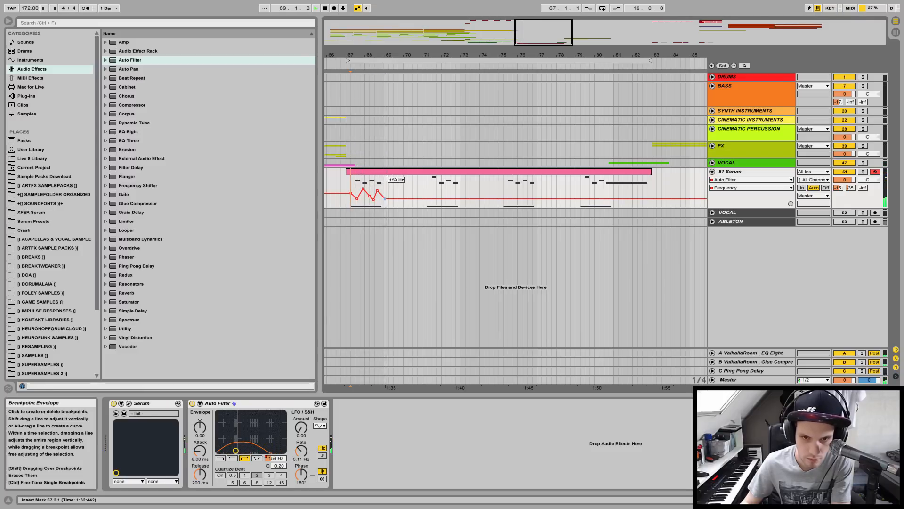
# Replay the first phrase, lower its second frequency peak slightly and increase the Serum track's height.
pyautogui.press('space')
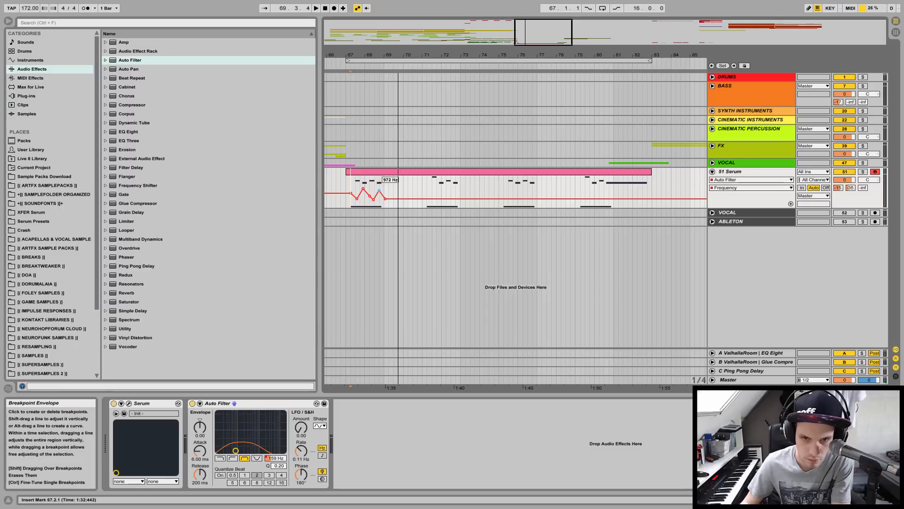
pyautogui.press('space')
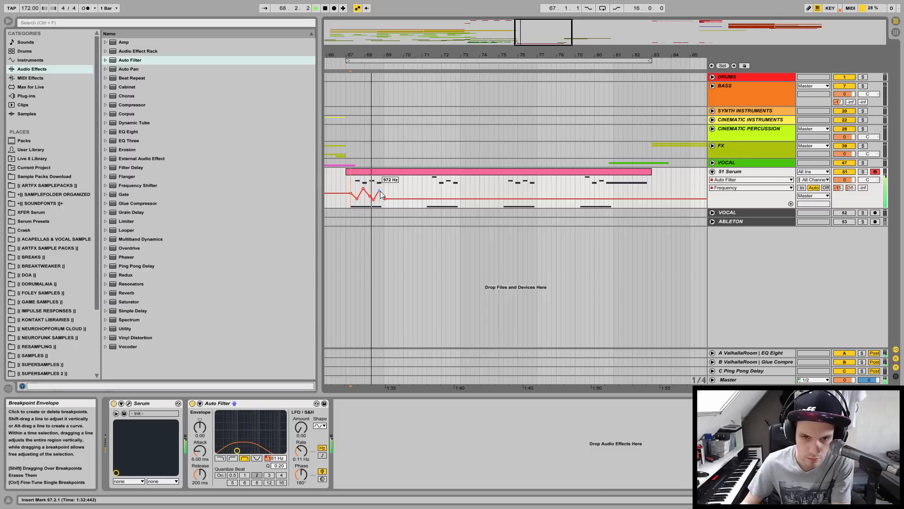
pyautogui.press('space')
pyautogui.press('space')
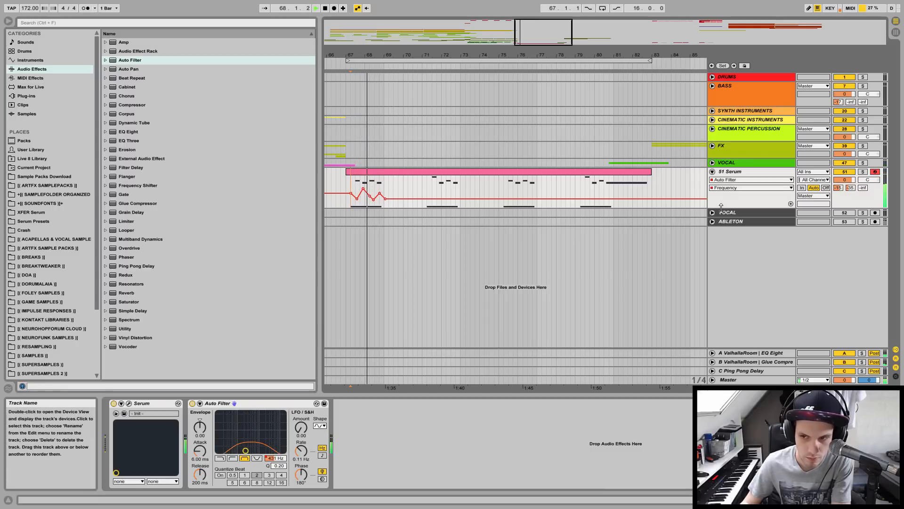
pyautogui.moveTo(721, 219); pyautogui.dragTo(720, 243)
pyautogui.press('space')
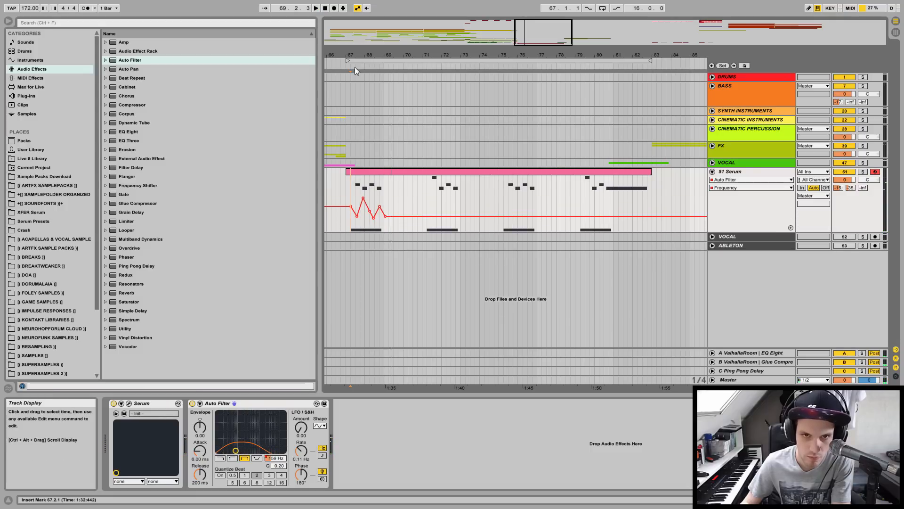
# Replay the first phrase while lowering its starting breakpoint to about 282 Hz and reducing the first frequency peak.
pyautogui.moveTo(348, 53); pyautogui.dragTo(369, 211)
pyautogui.press('space')
pyautogui.press('space')
pyautogui.press('space')
pyautogui.press('space')
pyautogui.press('space')
pyautogui.press('space')
pyautogui.press('space')
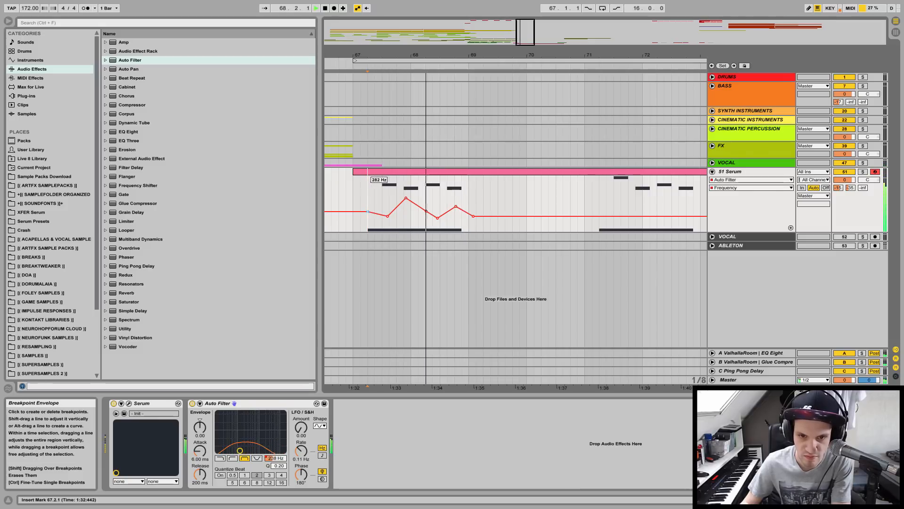
pyautogui.press('space')
pyautogui.moveTo(406, 198); pyautogui.dragTo(407, 205)
pyautogui.press('space')
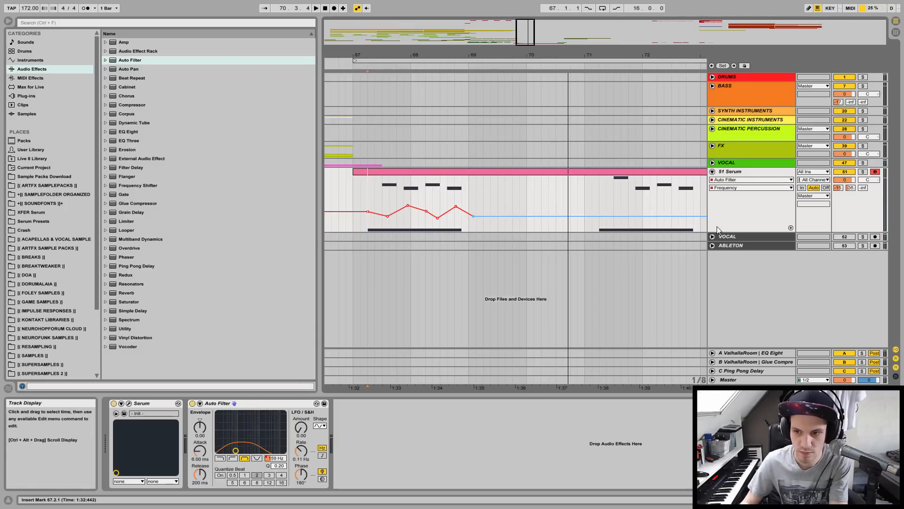
# Show the frequency automation in its own lane, duplicate 67.2.1 to 71.2.1 onto the second phrase and delete the extra breakpoint at 71.2.1.
pyautogui.click(791, 228)
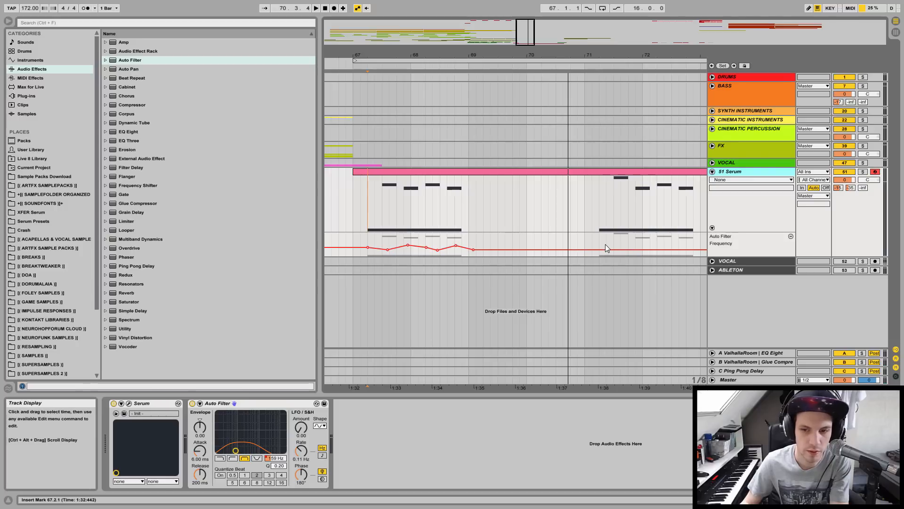
pyautogui.moveTo(598, 242); pyautogui.dragTo(439, 242)
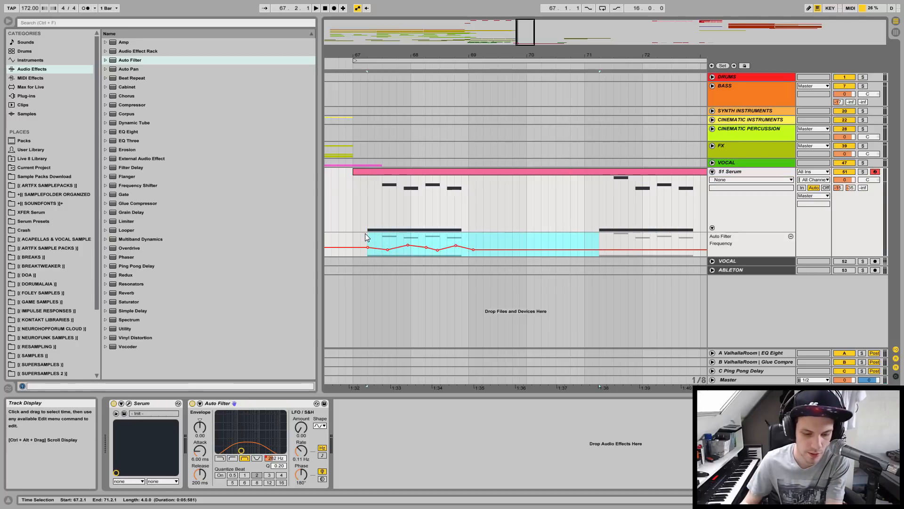
pyautogui.hotkey('ctrl', 'd')
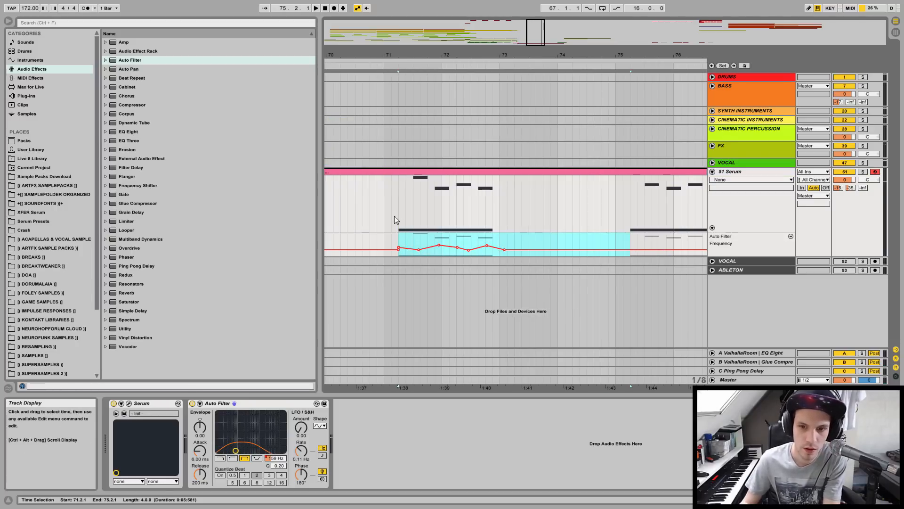
pyautogui.click(399, 250)
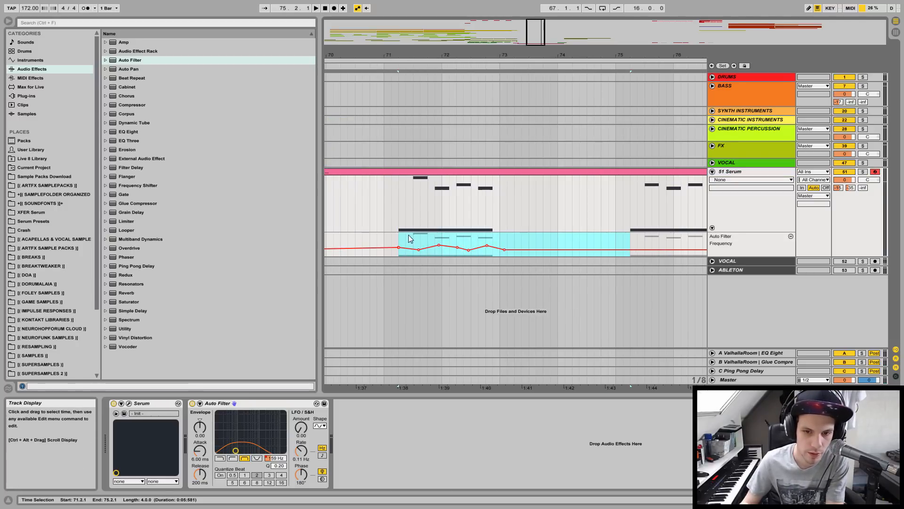
pyautogui.click(428, 241)
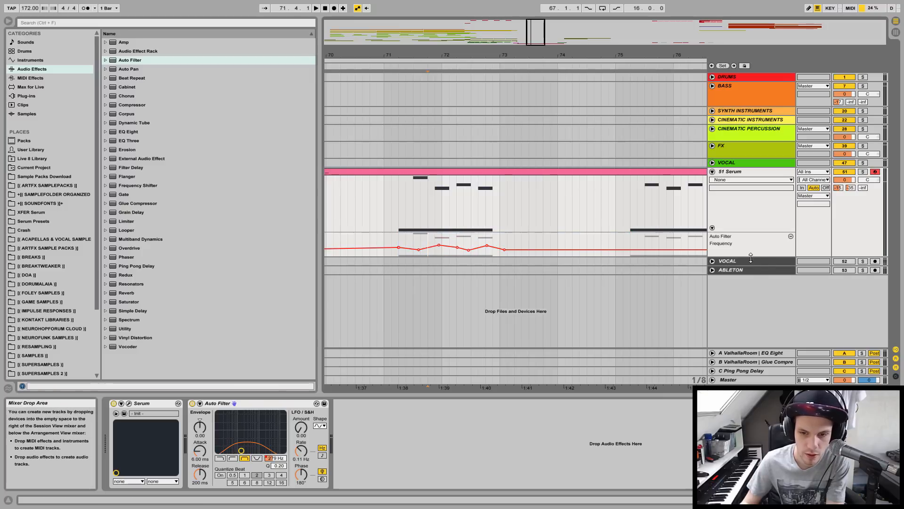
# Enlarge the automation lane, raise the copied phrase's first peak slightly and play the phrase from 71.1.3.
pyautogui.moveTo(750, 258); pyautogui.dragTo(751, 313)
pyautogui.moveTo(438, 274); pyautogui.dragTo(439, 271)
pyautogui.press('space')
pyautogui.click(391, 261)
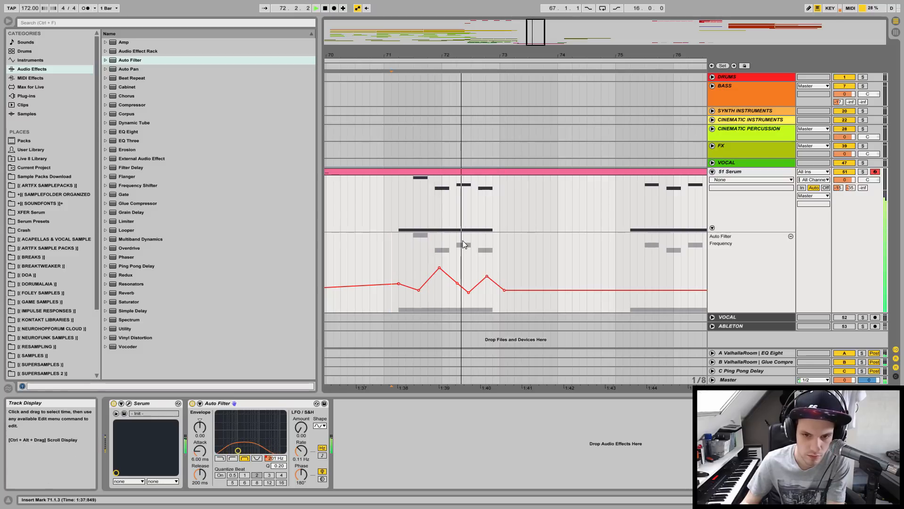
pyautogui.press('space')
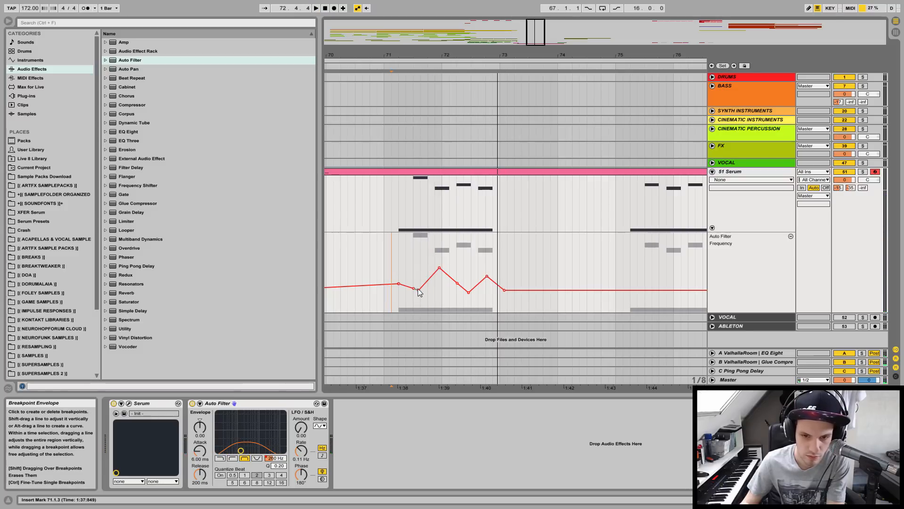
# Shape a steep frequency peak of about 3.10 kHz on the second phrase's first high note and replay it.
pyautogui.moveTo(419, 290); pyautogui.dragTo(419, 252)
pyautogui.press('space')
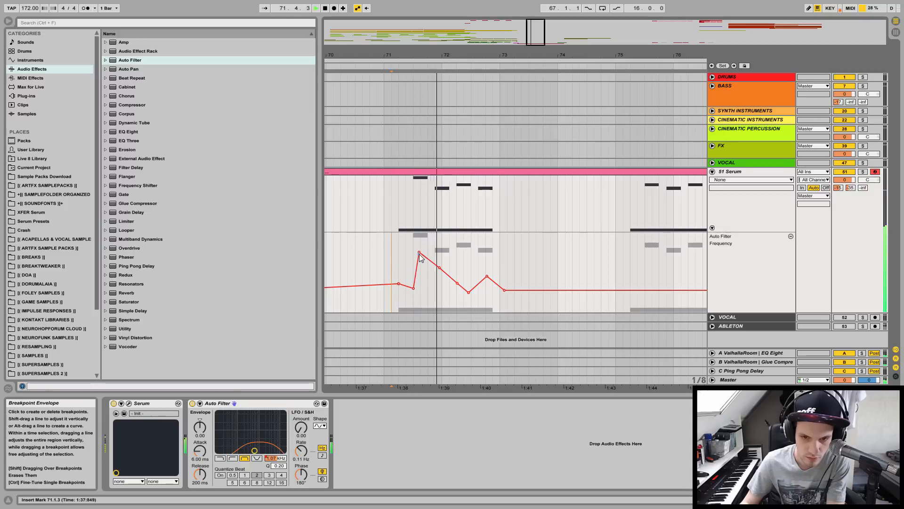
pyautogui.moveTo(420, 253)
pyautogui.mouseDown()
pyautogui.moveTo(416, 279)
pyautogui.moveTo(417, 254)
pyautogui.mouseUp()
pyautogui.press('space')
pyautogui.press('space')
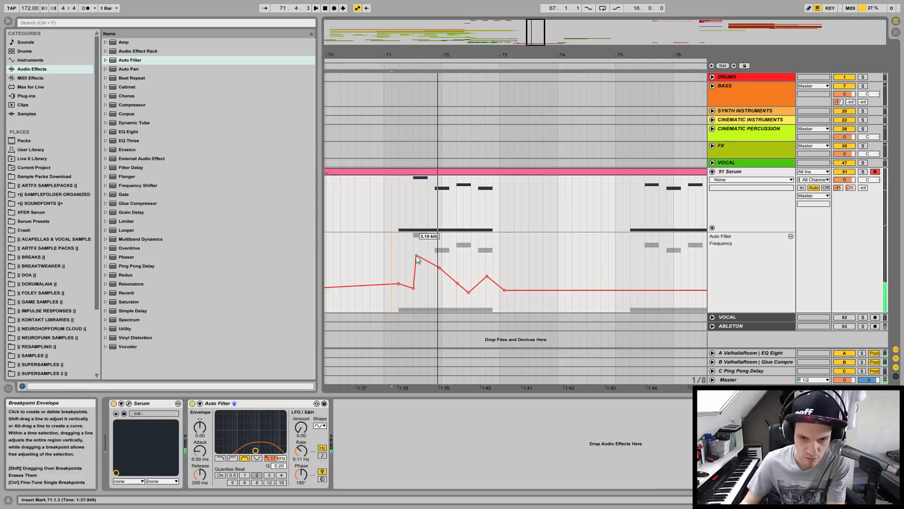
# Pull the next breakpoint down into a deep dip just after the first peak and add a second peak behind it.
pyautogui.press('space')
pyautogui.moveTo(439, 267); pyautogui.dragTo(428, 294)
pyautogui.press('space')
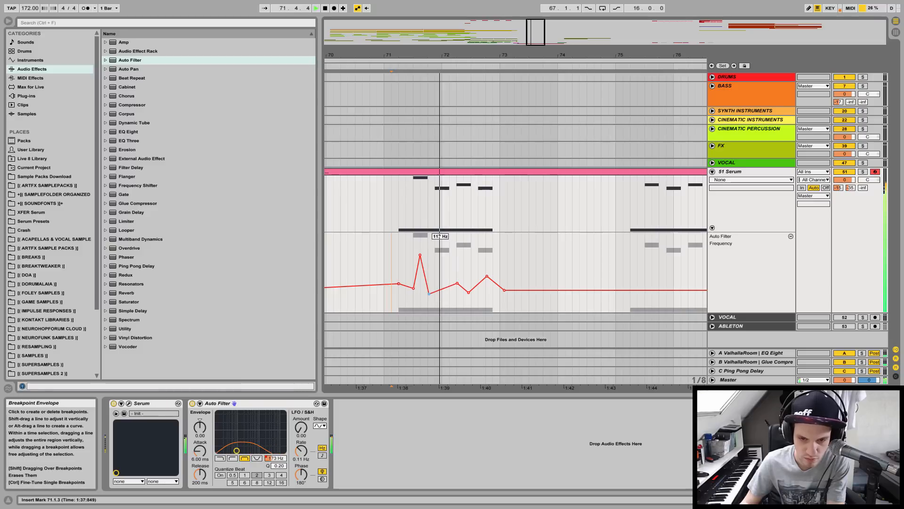
pyautogui.press('space')
pyautogui.moveTo(439, 290)
pyautogui.mouseDown()
pyautogui.moveTo(439, 270)
pyautogui.moveTo(427, 297)
pyautogui.mouseUp()
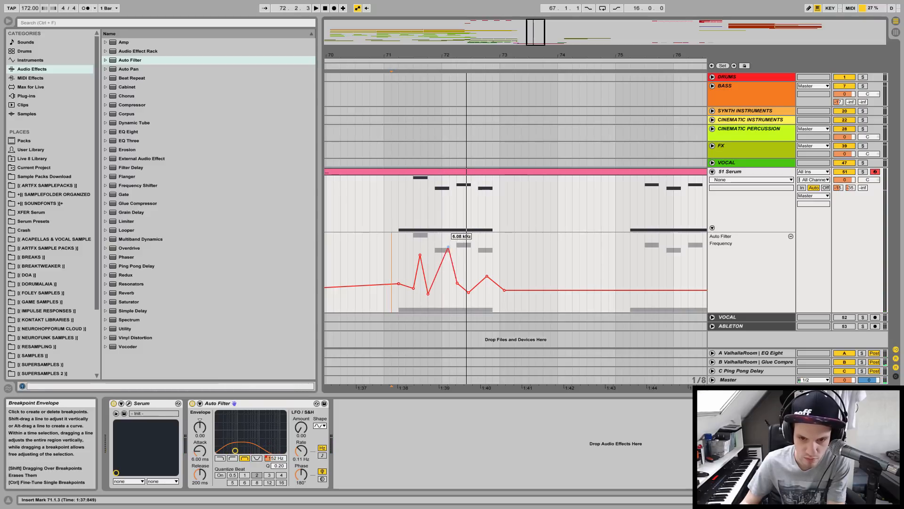
# Move the second peak close to the first and follow it with a dip of about 187 Hz, replaying the phrase.
pyautogui.press('space')
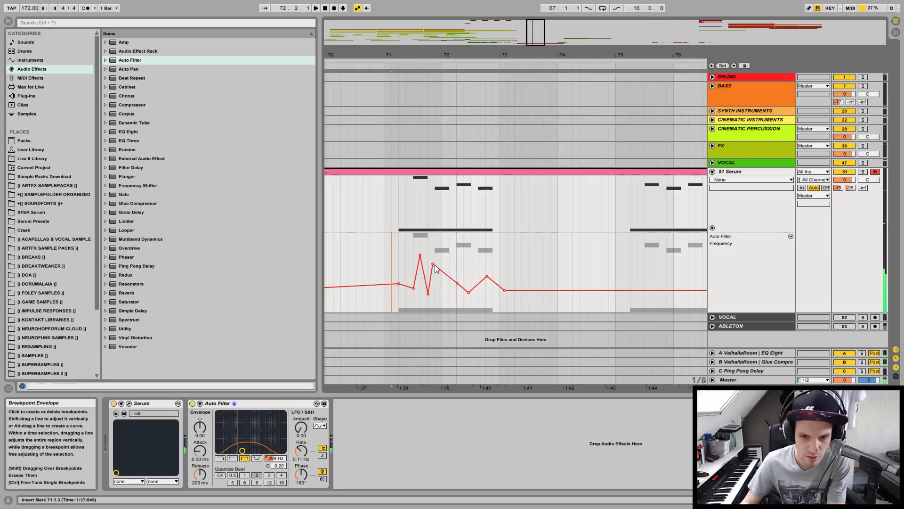
pyautogui.press('space')
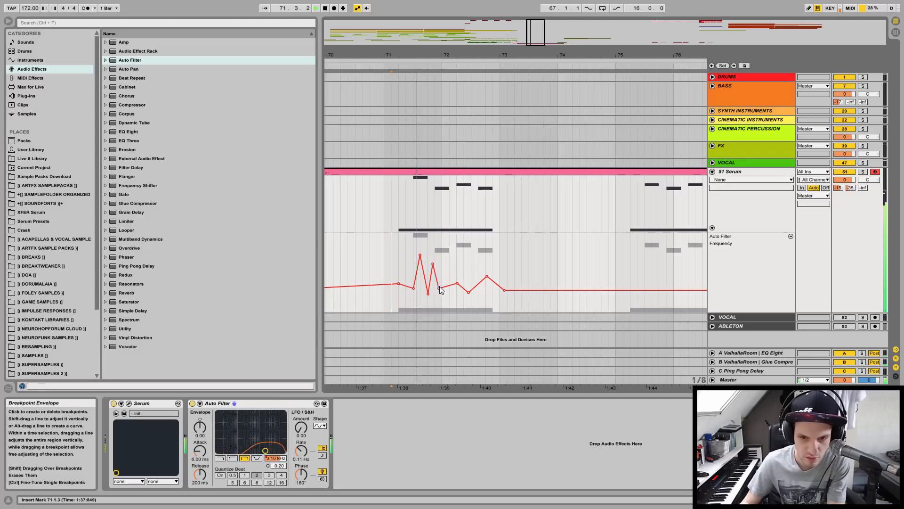
pyautogui.press('space')
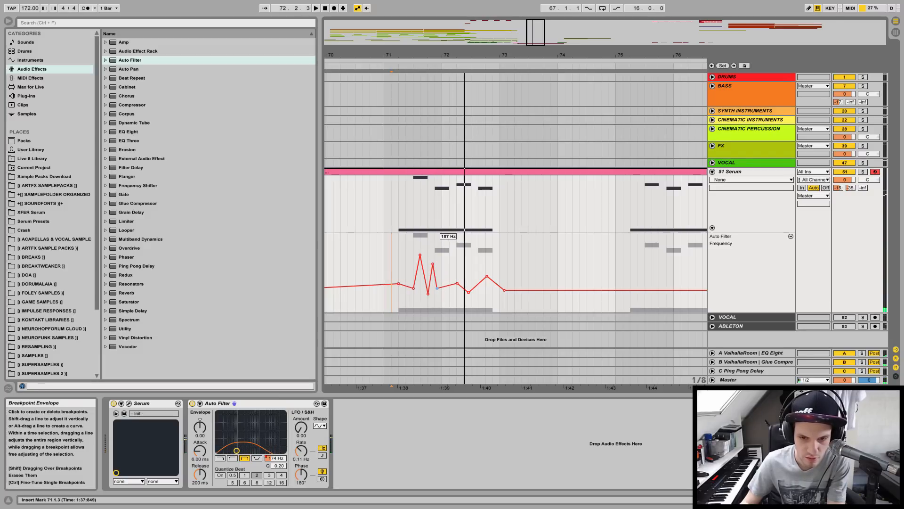
pyautogui.moveTo(433, 263); pyautogui.dragTo(430, 264)
pyautogui.press('space')
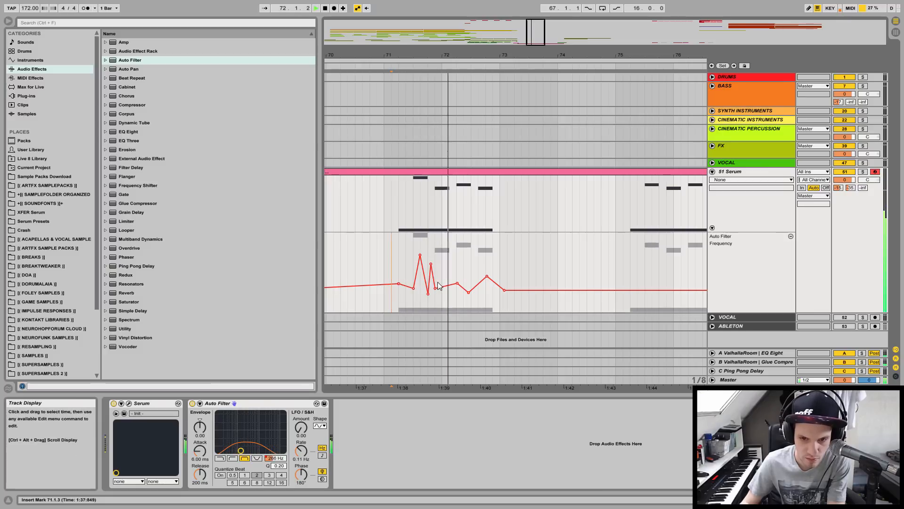
# Add a third frequency peak of about 1.78 kHz near bar 72 and a fourth of about 1.16 kHz half a bar on.
pyautogui.press('space')
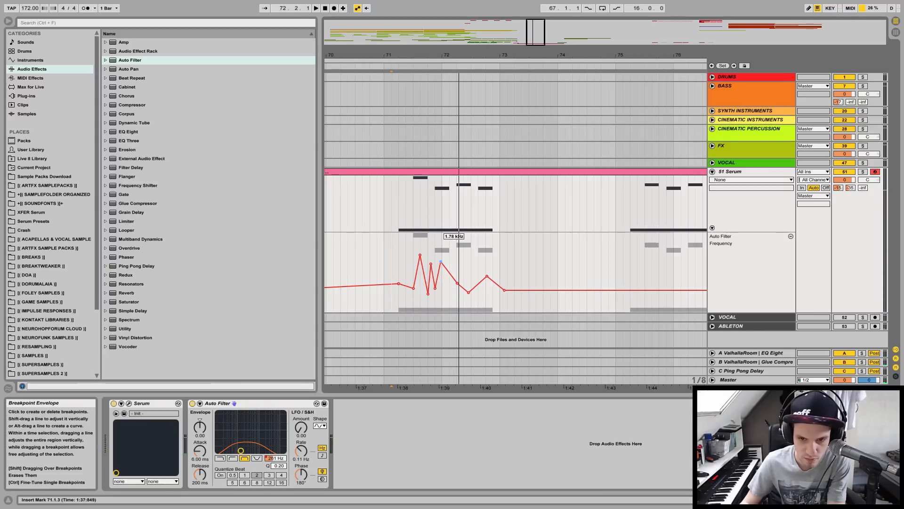
pyautogui.press('space')
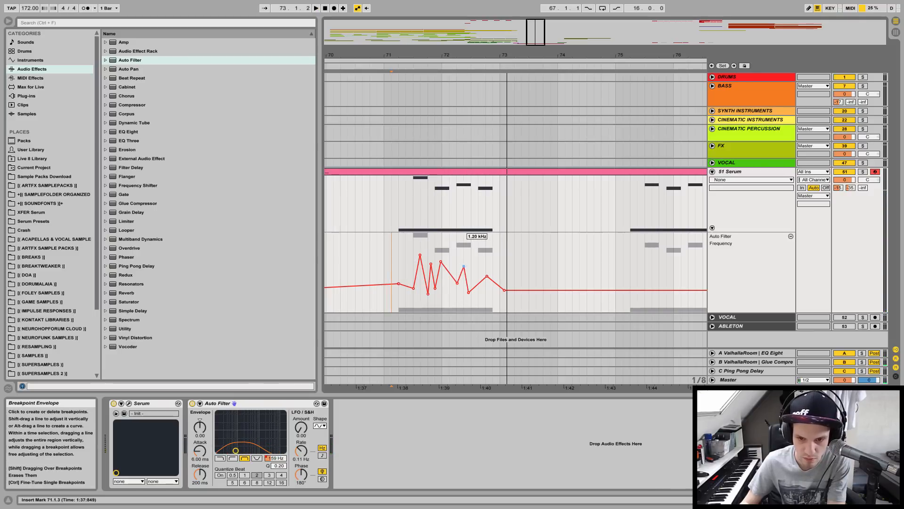
pyautogui.press('space')
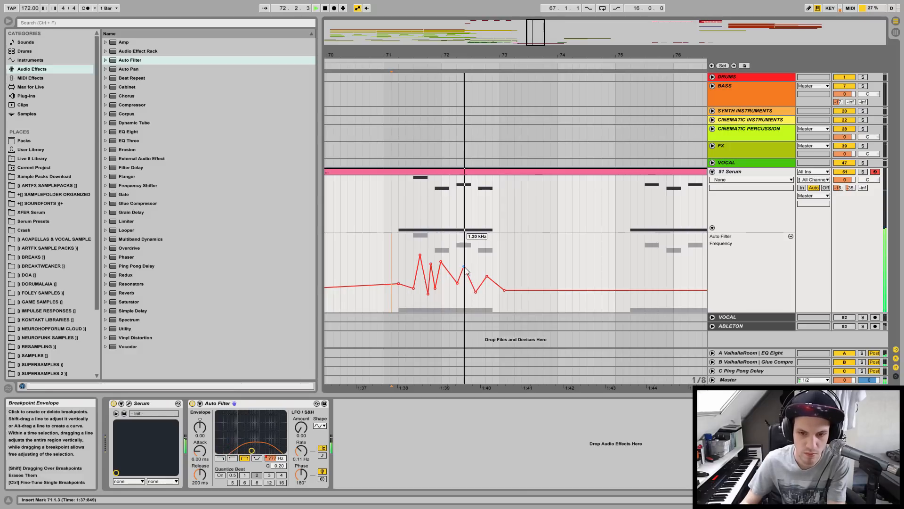
pyautogui.press('space')
pyautogui.moveTo(466, 266); pyautogui.dragTo(469, 267)
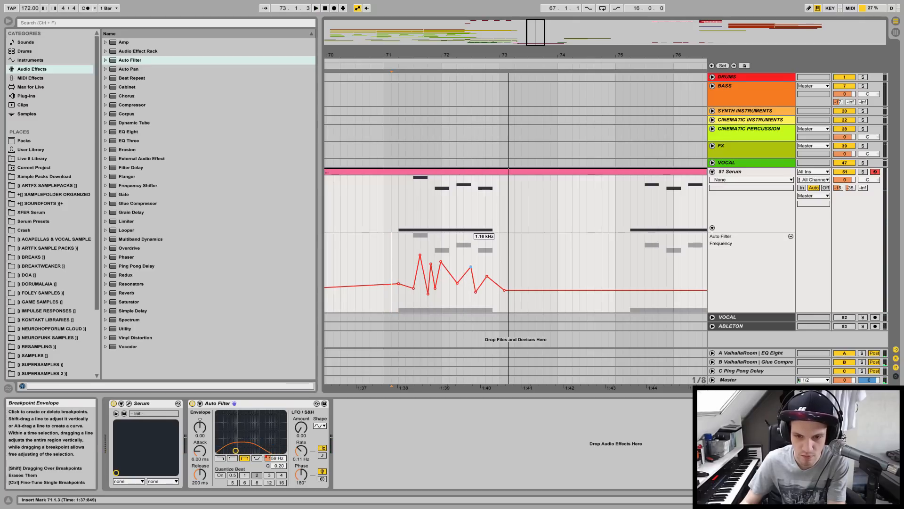
pyautogui.moveTo(428, 55); pyautogui.dragTo(431, 23)
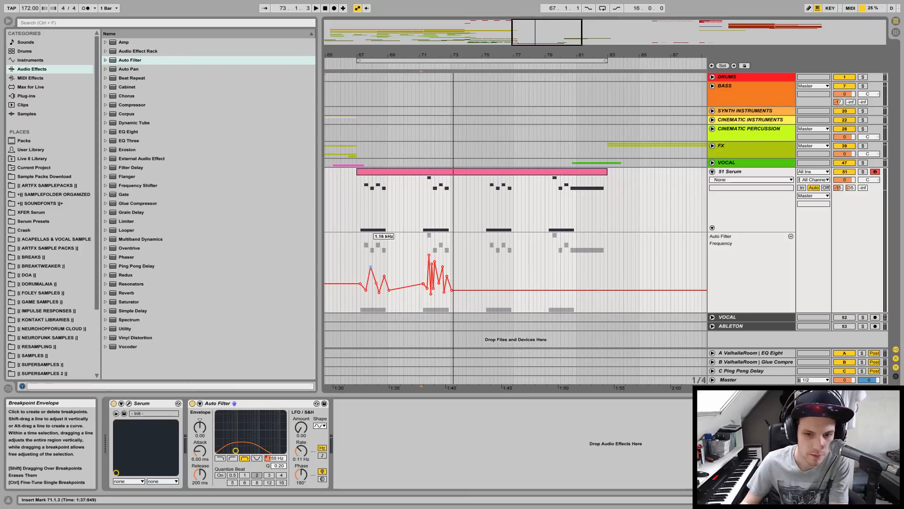
# Raise the 1.16 kHz frequency peak on the first phrase and replay the phrase from 67.2.1.
pyautogui.press('space')
pyautogui.click(361, 258)
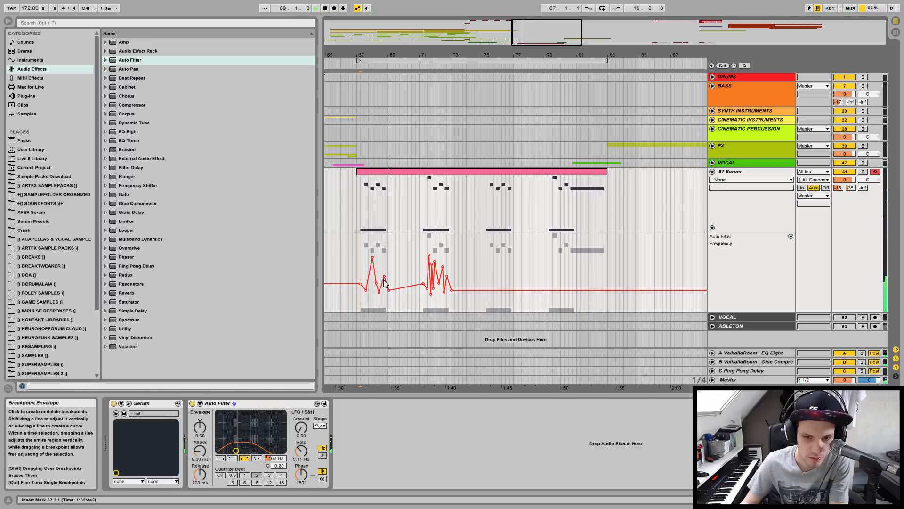
pyautogui.press('space')
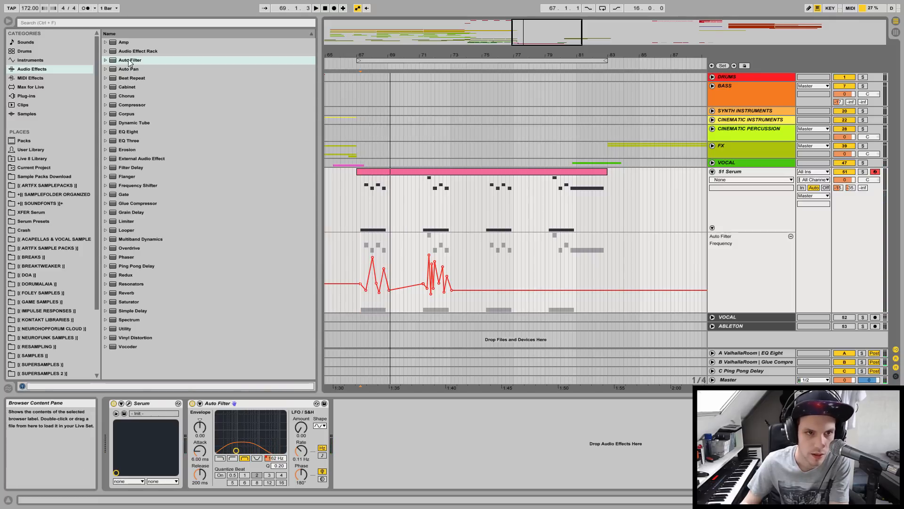
# Add a second Auto Filter after the first on the Serum track, set its cutoff to about 584 Hz and audition it.
pyautogui.moveTo(130, 61); pyautogui.dragTo(359, 378)
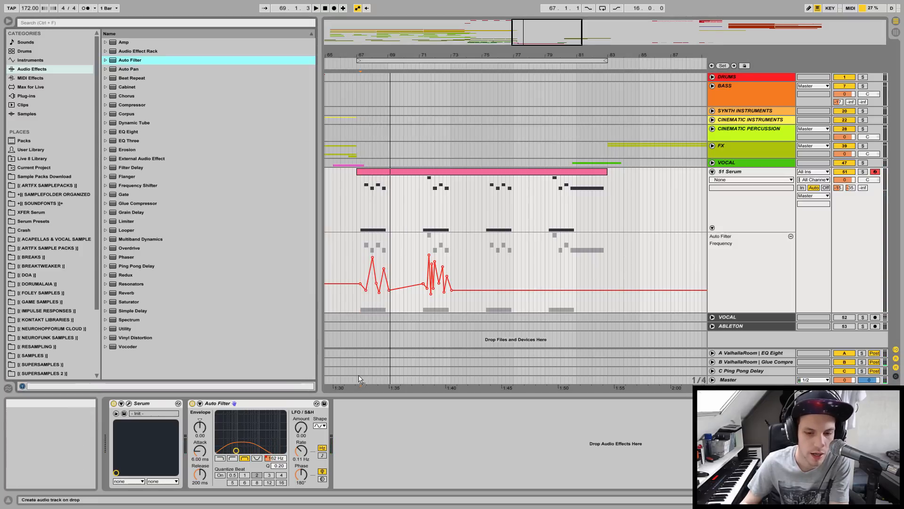
pyautogui.moveTo(409, 449); pyautogui.dragTo(409, 450)
pyautogui.click(426, 458)
pyautogui.press('space')
pyautogui.moveTo(426, 458)
pyautogui.mouseDown()
pyautogui.moveTo(426, 471)
pyautogui.moveTo(424, 454)
pyautogui.mouseUp()
pyautogui.press('space')
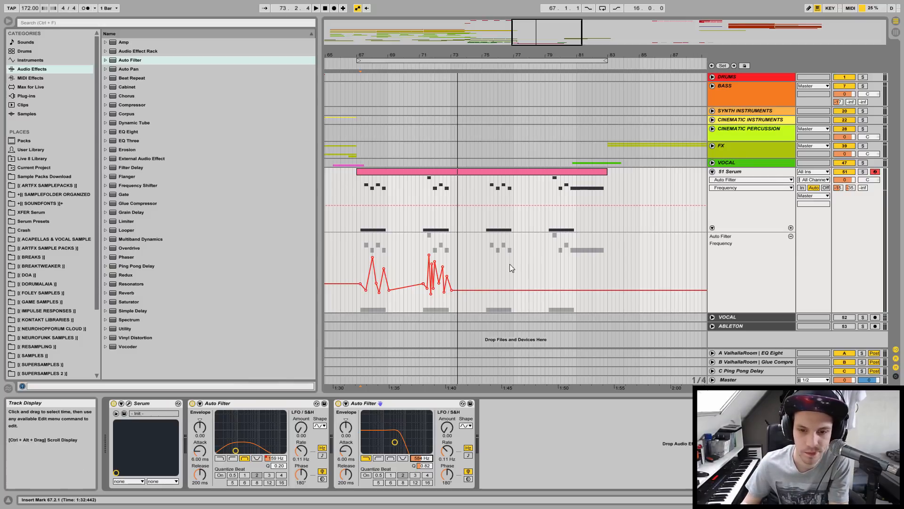
# Turn off the second Auto Filter and replay the first phrase from the start of bar 67.
pyautogui.click(338, 404)
pyautogui.click(339, 404)
pyautogui.click(365, 257)
pyautogui.press('space')
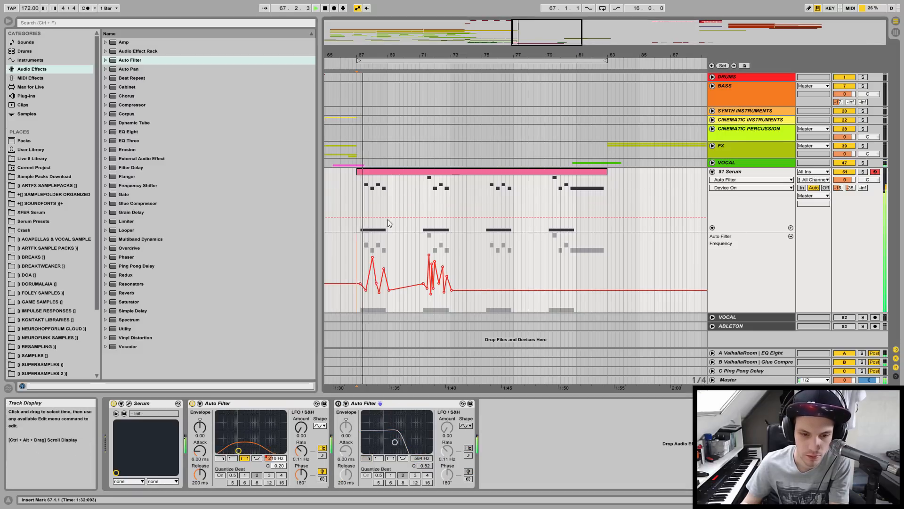
# Shape a high frequency peak with a dip behind it on the first phrase's first high note and replay the phrase.
pyautogui.moveTo(358, 53); pyautogui.dragTo(358, 104)
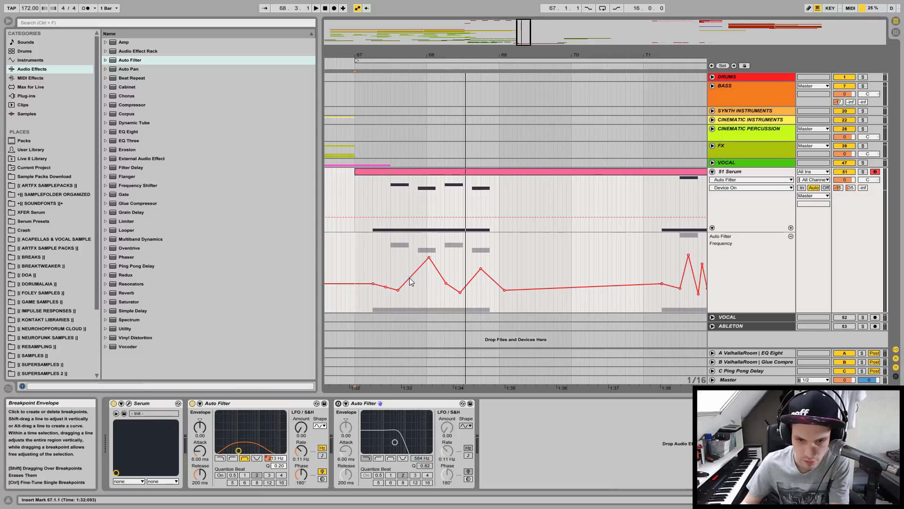
pyautogui.moveTo(398, 290); pyautogui.dragTo(400, 254)
pyautogui.press('space')
pyautogui.press('space')
pyautogui.press('space')
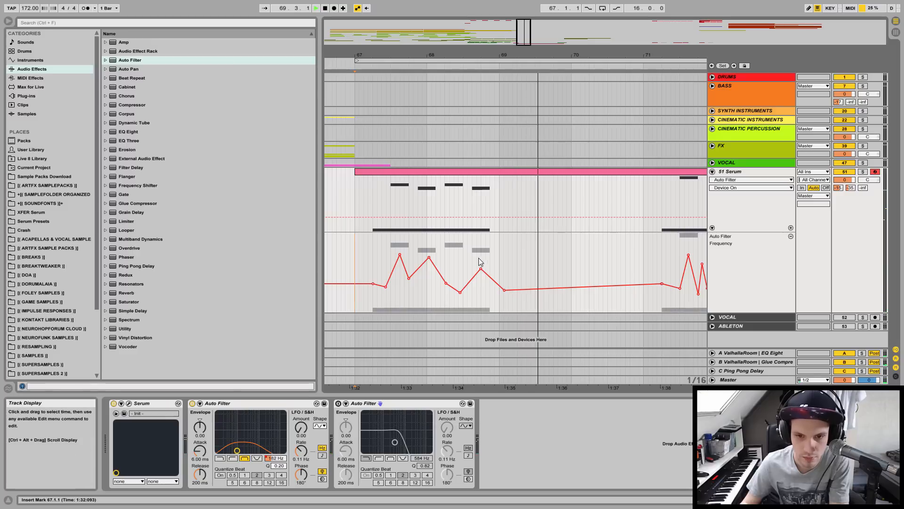
# Set the second note's peak to about 2.55 kHz, add a peak of about 3.50 kHz on the third note and replay.
pyautogui.moveTo(428, 258); pyautogui.dragTo(426, 258)
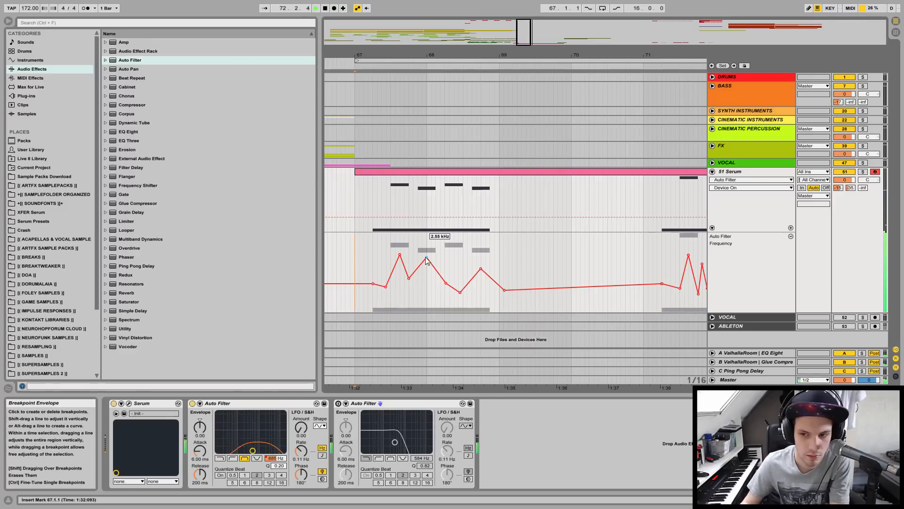
pyautogui.press('space')
pyautogui.press('space')
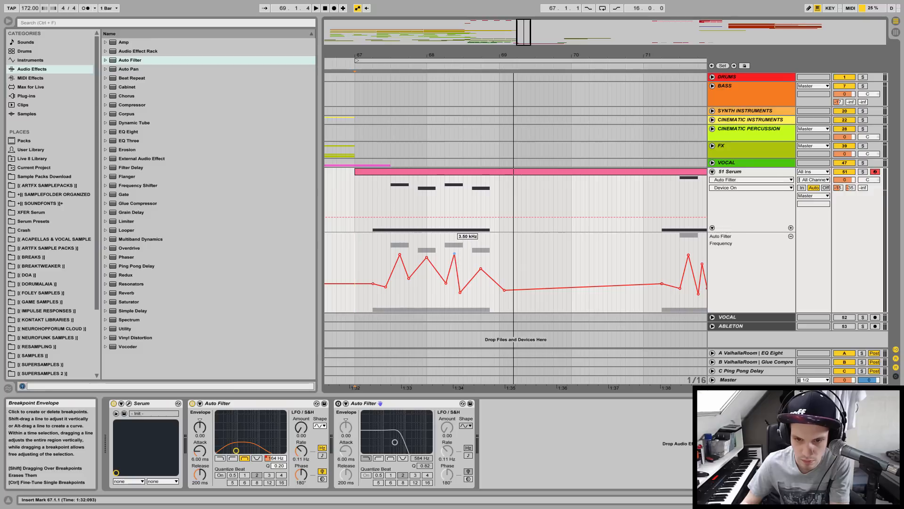
pyautogui.press('space')
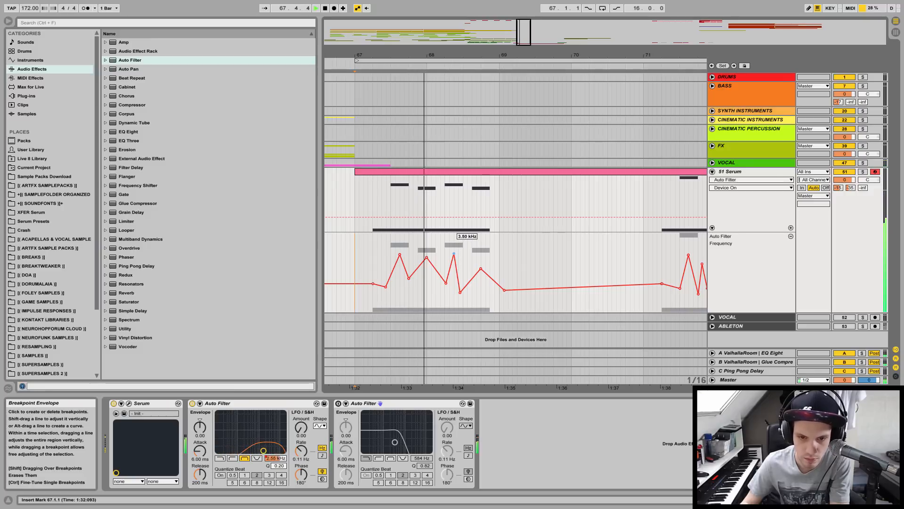
pyautogui.press('space')
# Lower the third note's peak in stages to well below the neighbouring peaks, replaying the phrase after each change.
pyautogui.moveTo(454, 253); pyautogui.dragTo(455, 260)
pyautogui.press('space')
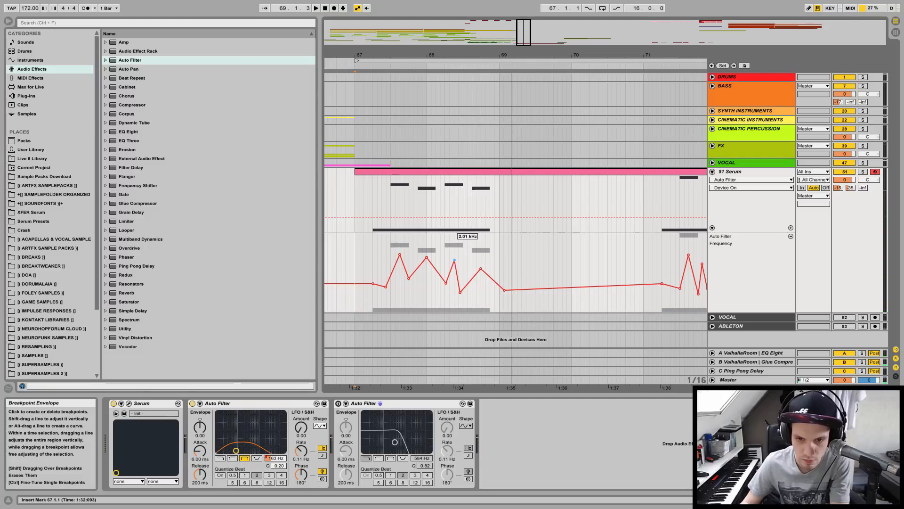
pyautogui.press('space')
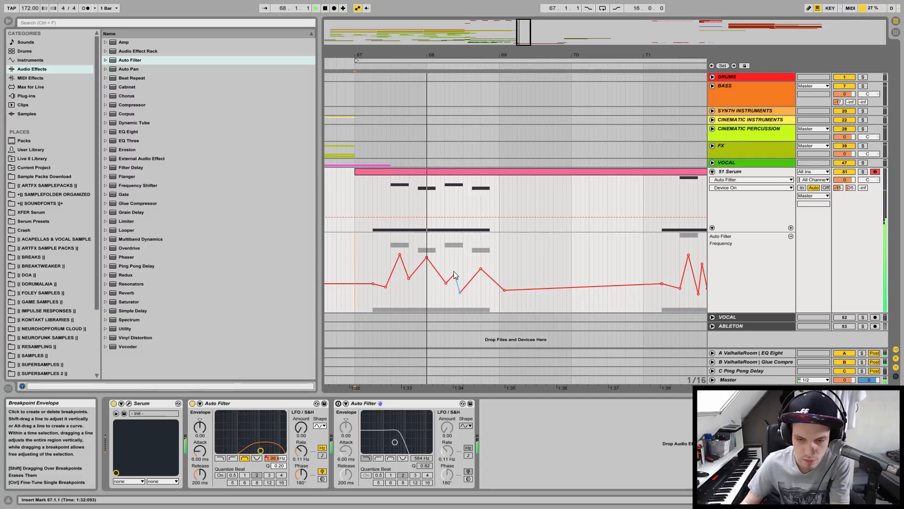
pyautogui.press('space')
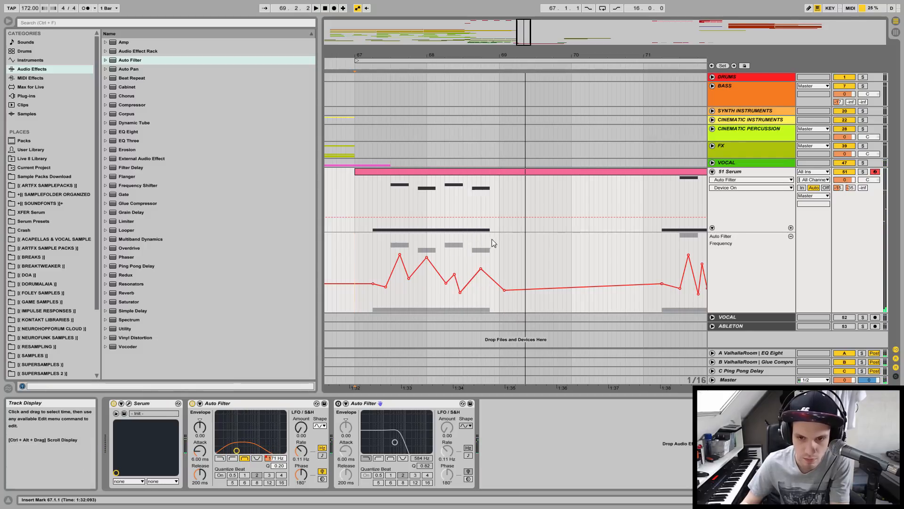
# Try a fourth-note peak of about 3.10 kHz, settle it at about 1.35 kHz and replay the phrase.
pyautogui.moveTo(481, 269); pyautogui.dragTo(480, 262)
pyautogui.press('space')
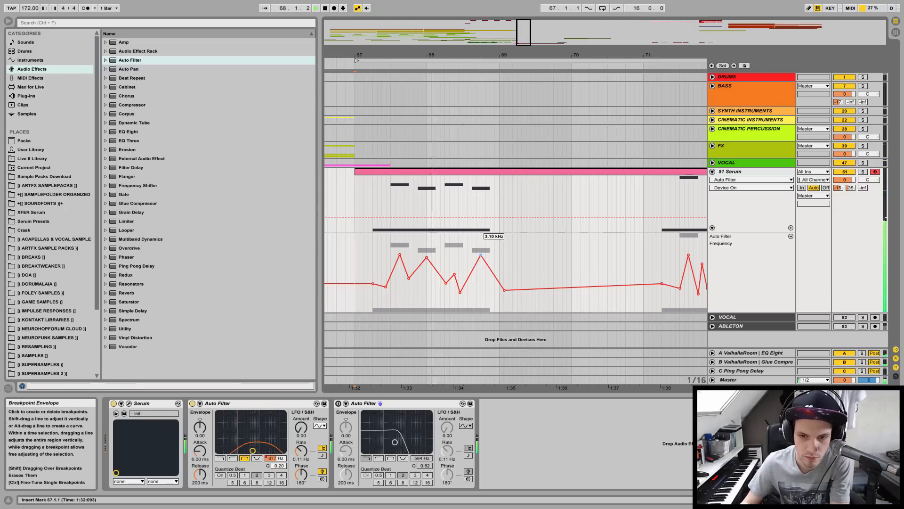
pyautogui.moveTo(480, 264); pyautogui.dragTo(482, 265)
pyautogui.press('space')
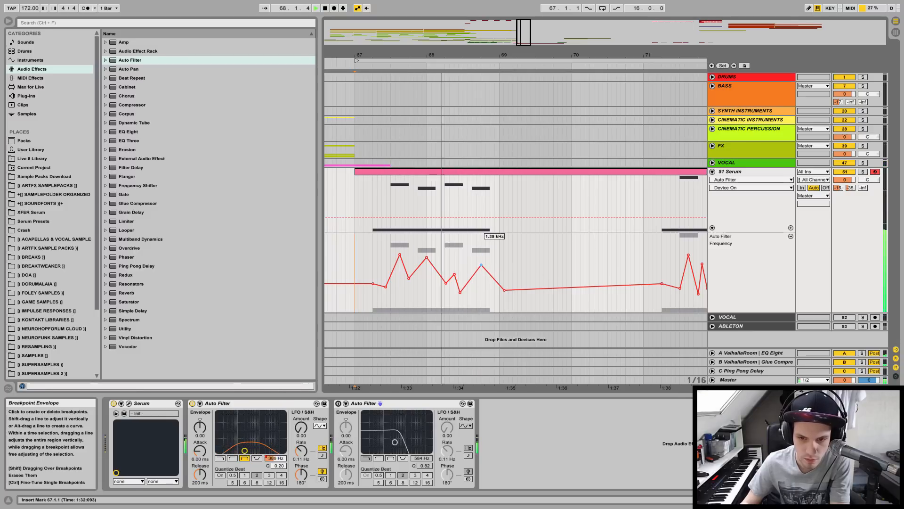
pyautogui.press('space')
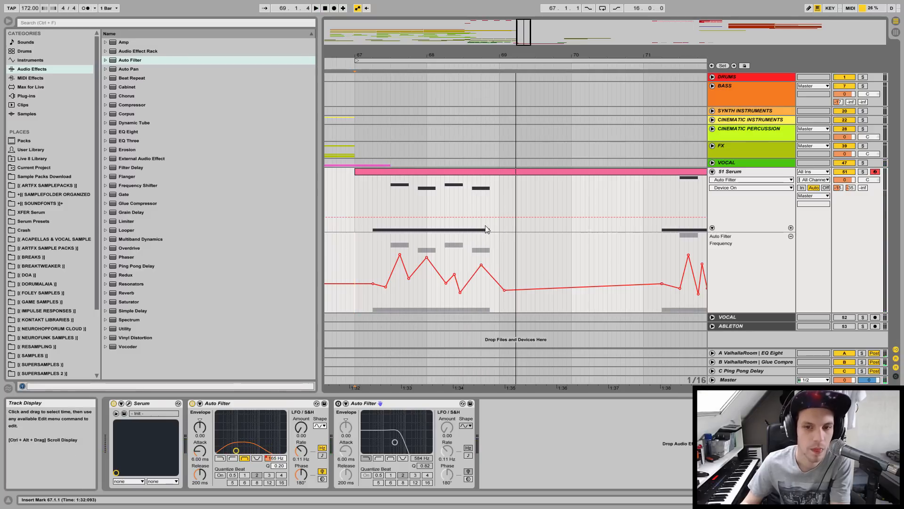
# Try duplicating the frequency automation from 67.2.1 to 73.2.1 directly behind itself, and undo it.
pyautogui.moveTo(493, 59); pyautogui.dragTo(467, 216)
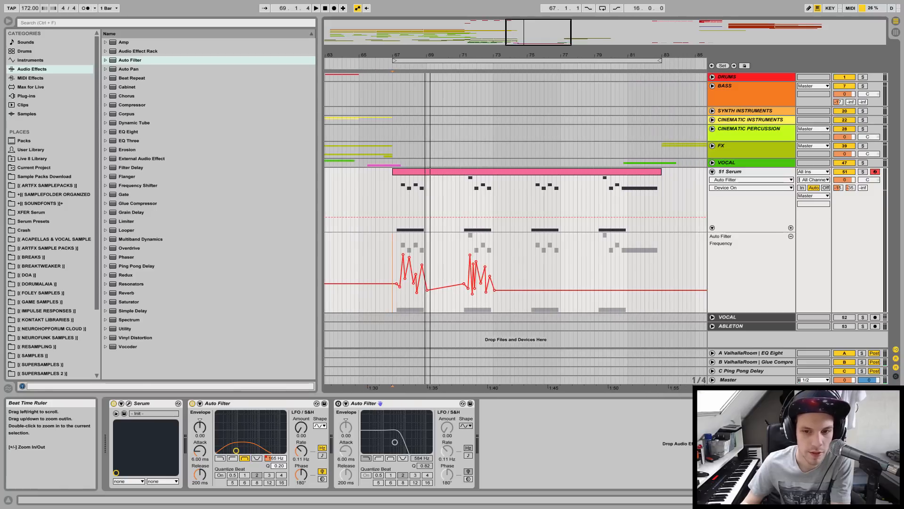
pyautogui.moveTo(496, 258); pyautogui.dragTo(390, 262)
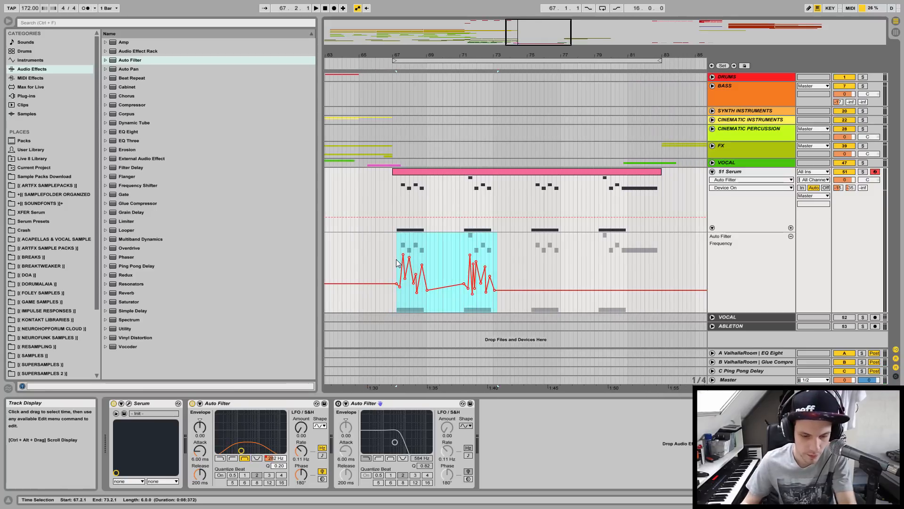
pyautogui.hotkey('ctrl', 'd')
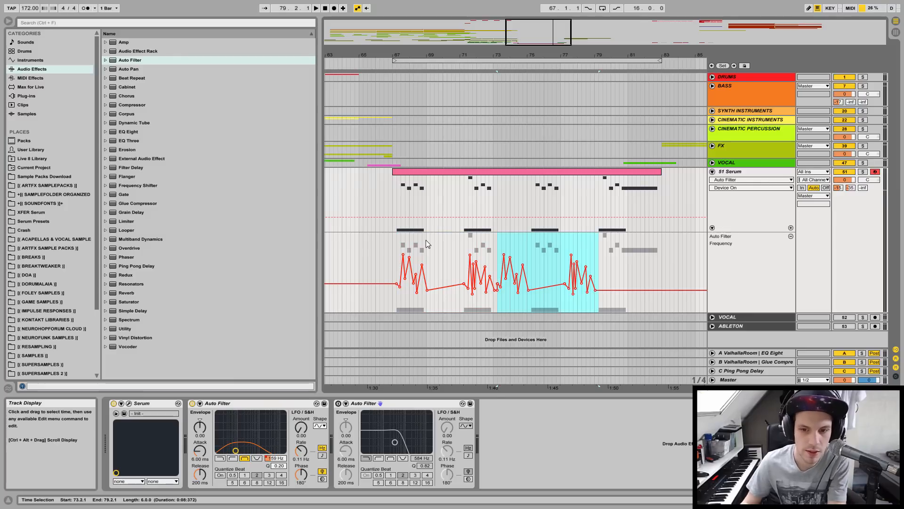
pyautogui.hotkey('ctrl', 'z')
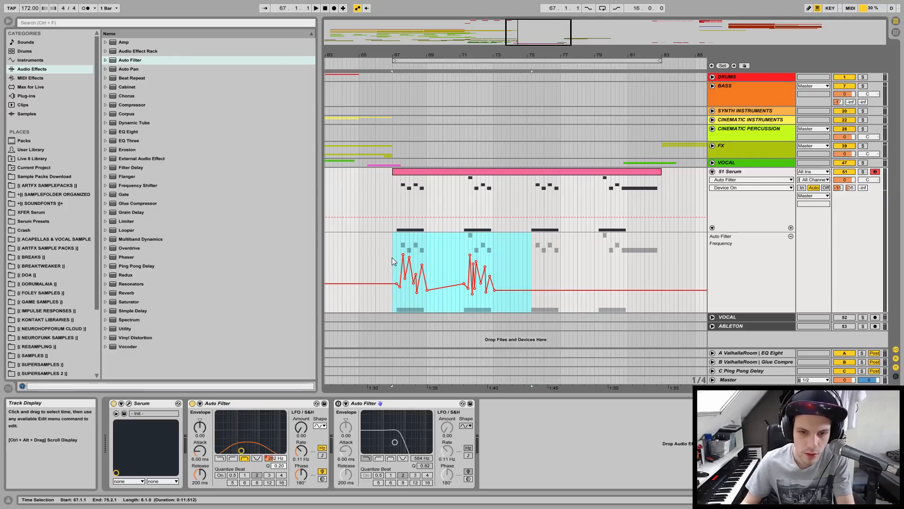
# Duplicate the frequency automation of both phrases, from 67.2.1 to 75.2.1, onto the following eight bars up to 83.2.1.
pyautogui.hotkey('ctrl', 'd')
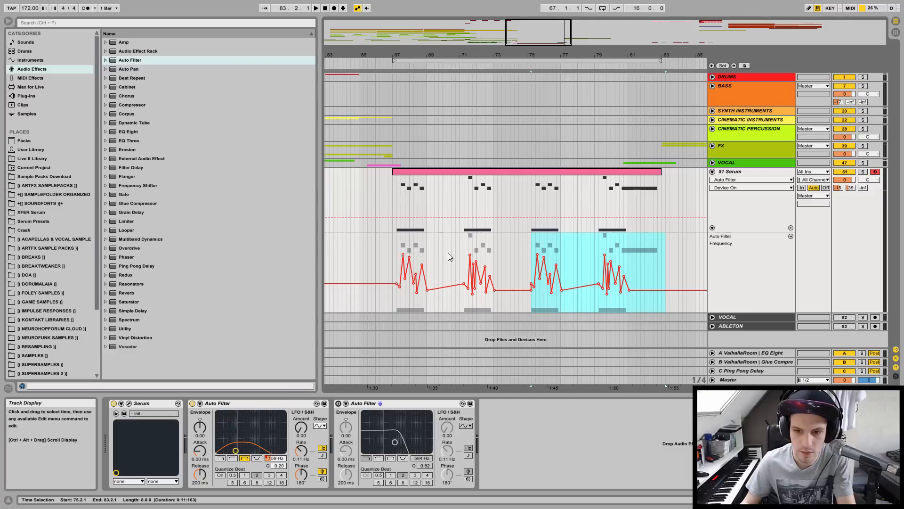
pyautogui.click(499, 309)
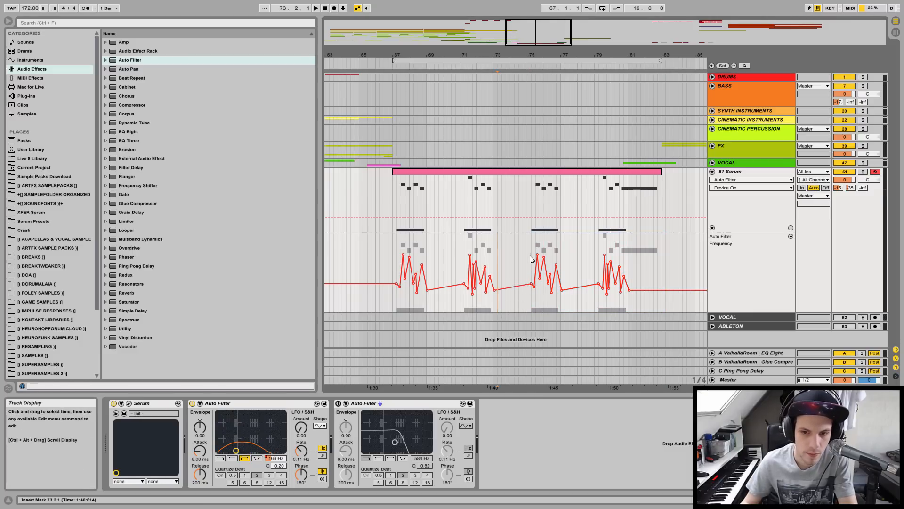
pyautogui.moveTo(531, 268); pyautogui.dragTo(463, 259)
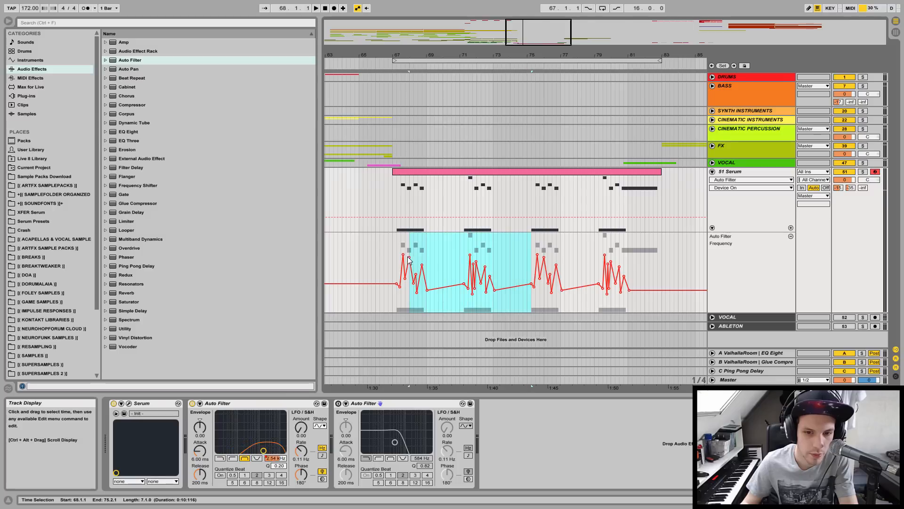
pyautogui.hotkey('ctrl', 'd')
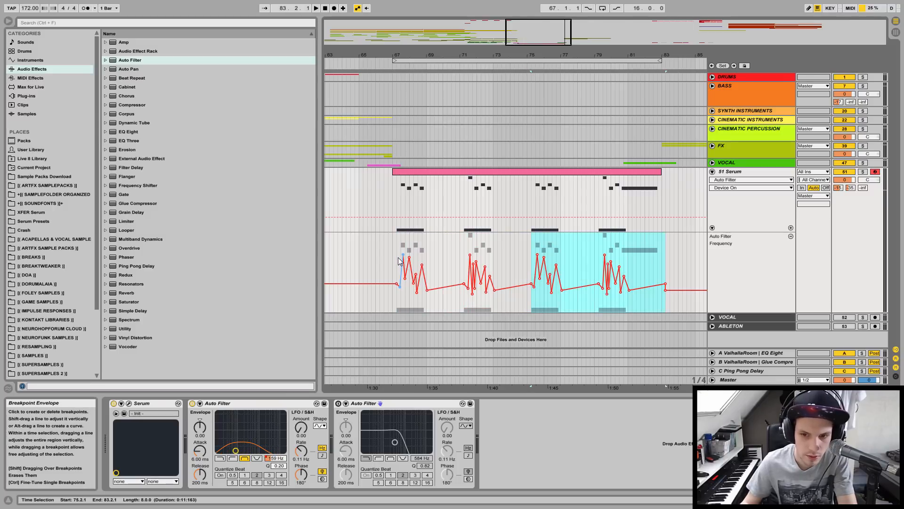
pyautogui.click(395, 244)
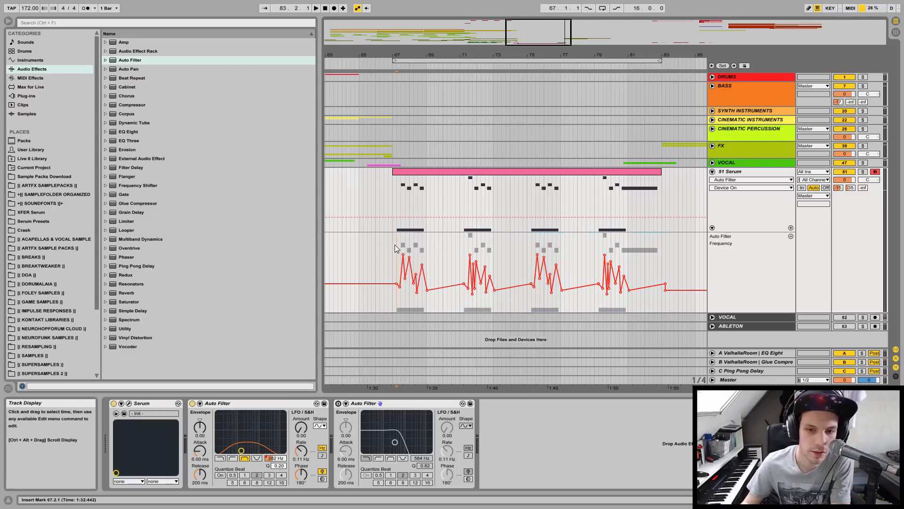
# Play the Serum clip and raise the last Auto Filter frequency breakpoint so the sweep peaks at the end of the final long note.
pyautogui.press('space')
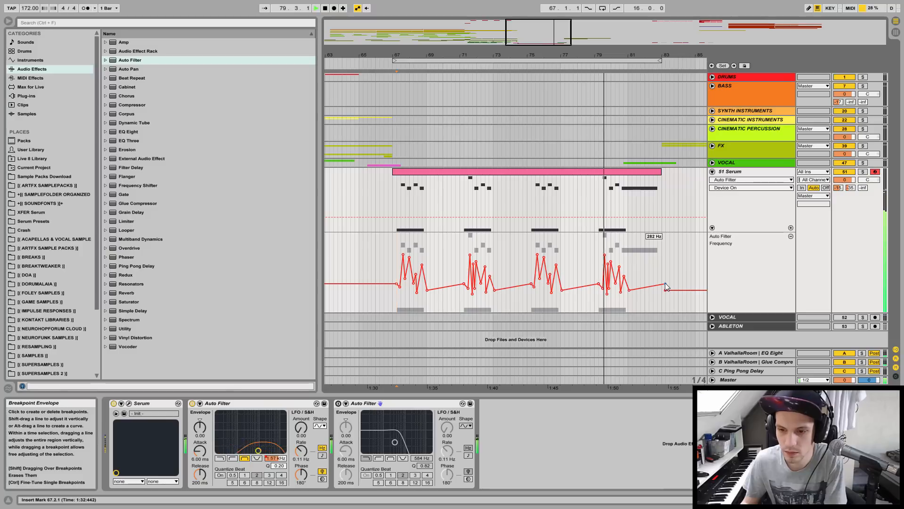
pyautogui.moveTo(659, 285); pyautogui.dragTo(657, 263)
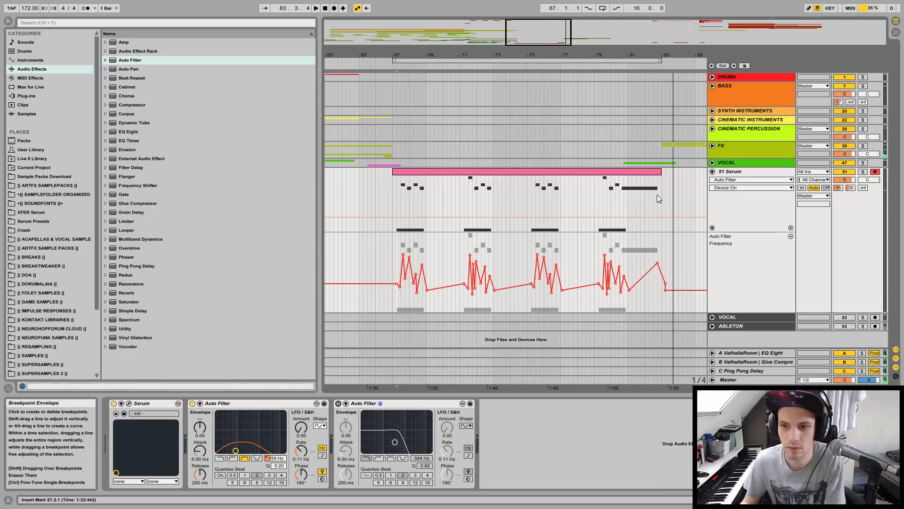
pyautogui.click(653, 171)
pyautogui.press('space')
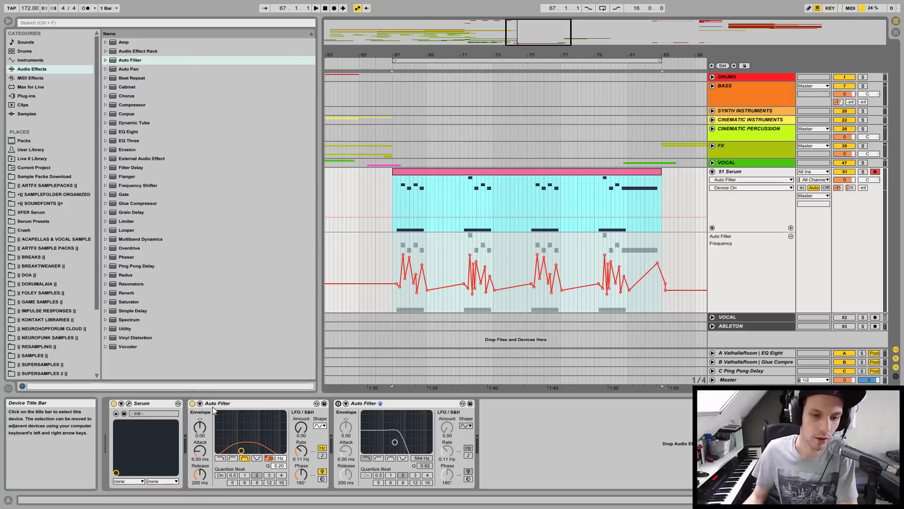
# Add an EQ Eight after the two Auto Filters, switch off bands 1 and 8, and play the clip to view its spectrum.
pyautogui.click(289, 403)
pyautogui.click(396, 205)
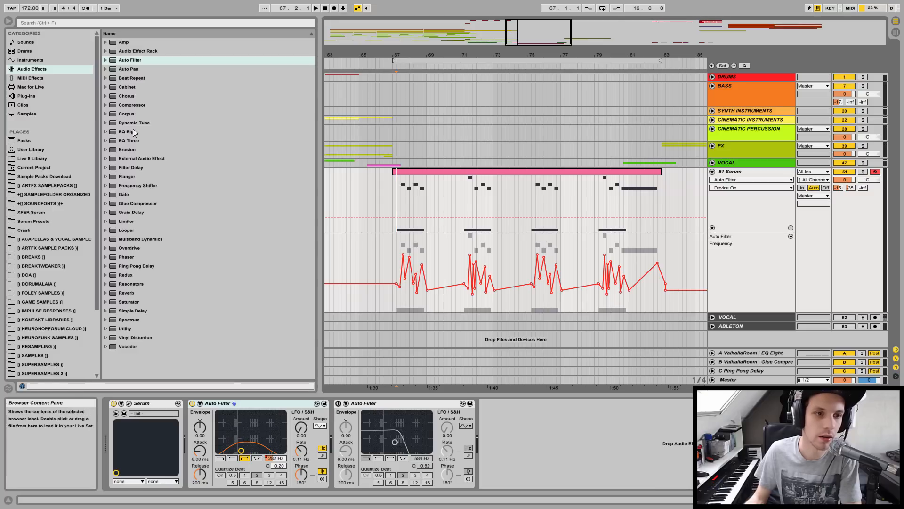
pyautogui.moveTo(128, 134); pyautogui.dragTo(554, 423)
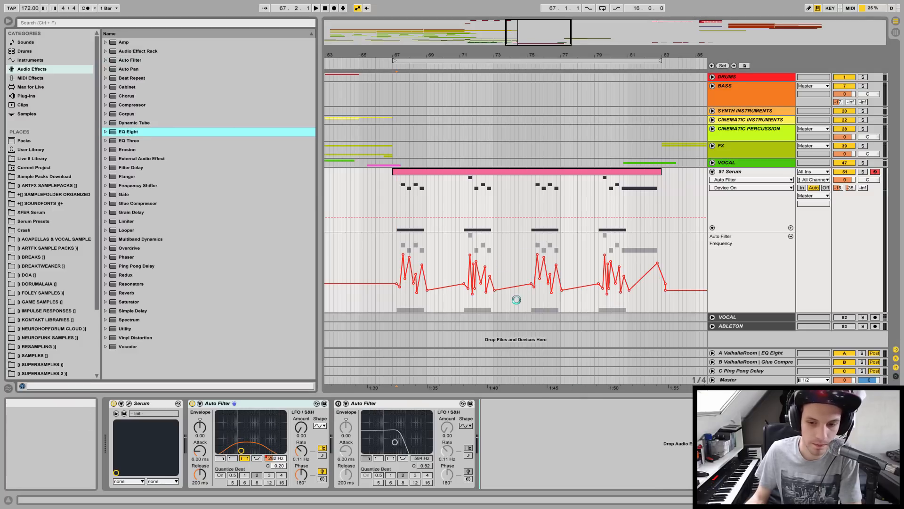
pyautogui.moveTo(541, 341); pyautogui.dragTo(508, 258)
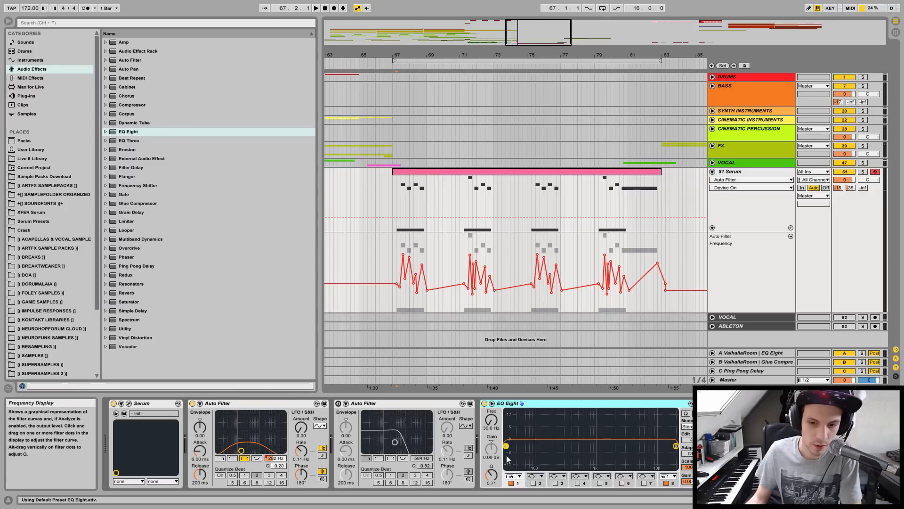
pyautogui.click(512, 483)
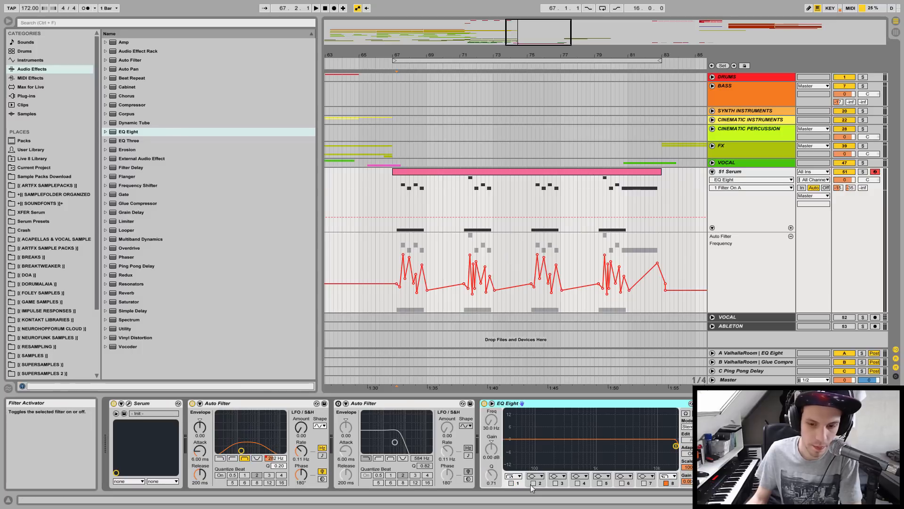
pyautogui.click(666, 483)
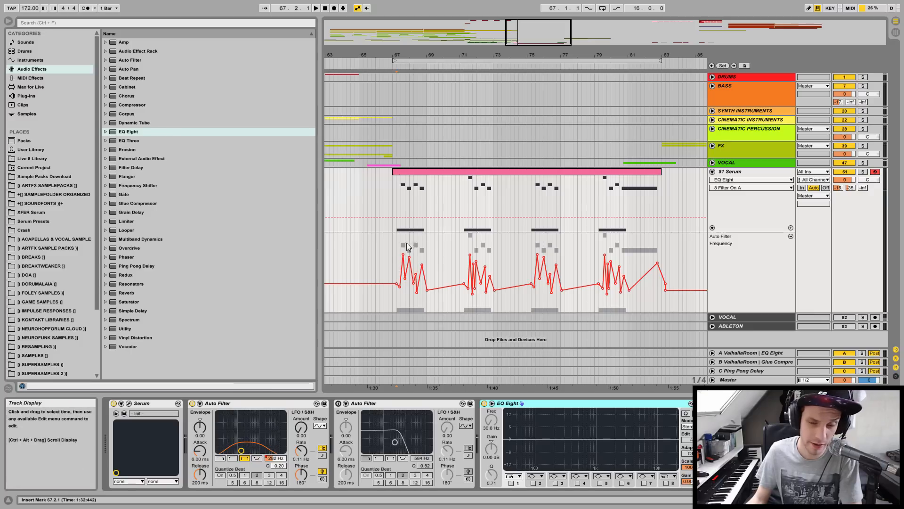
pyautogui.press('space')
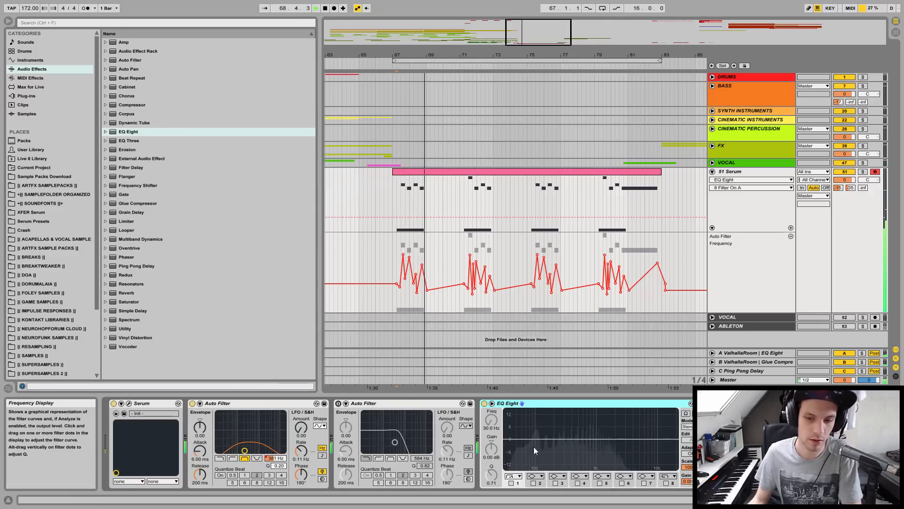
pyautogui.press('space')
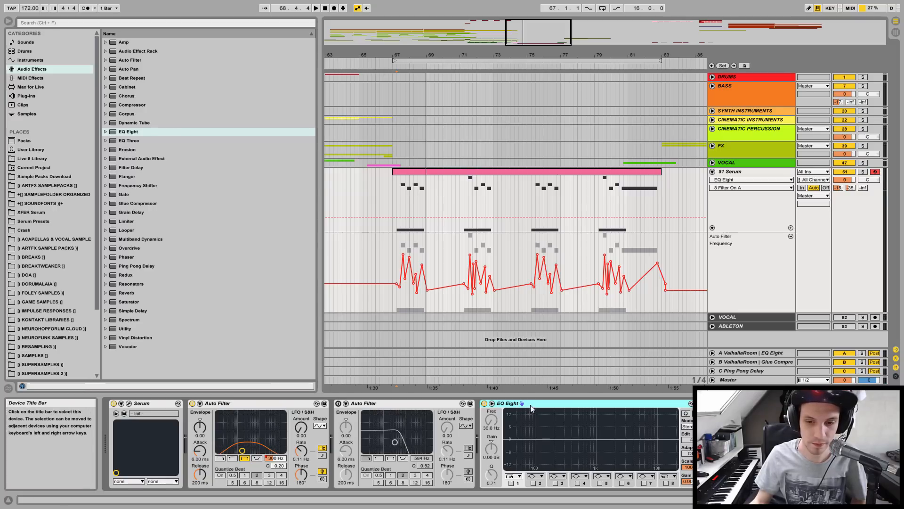
# Group the two Auto Filters into an Audio Effect Rack.
pyautogui.click(269, 403)
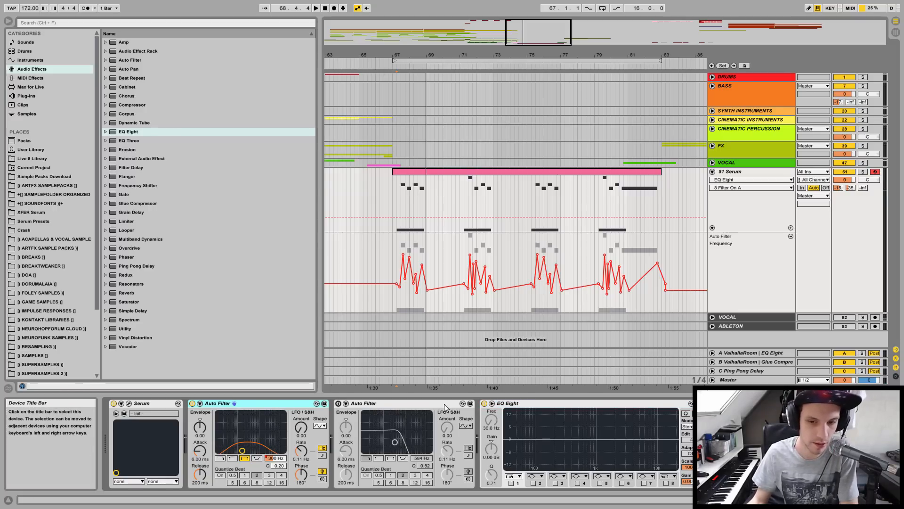
pyautogui.click(297, 404)
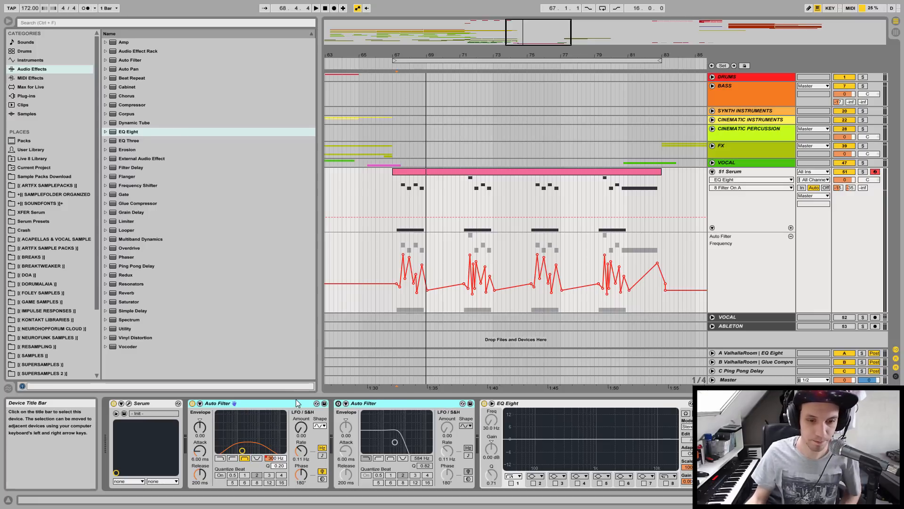
pyautogui.hotkey('ctrl', 'g')
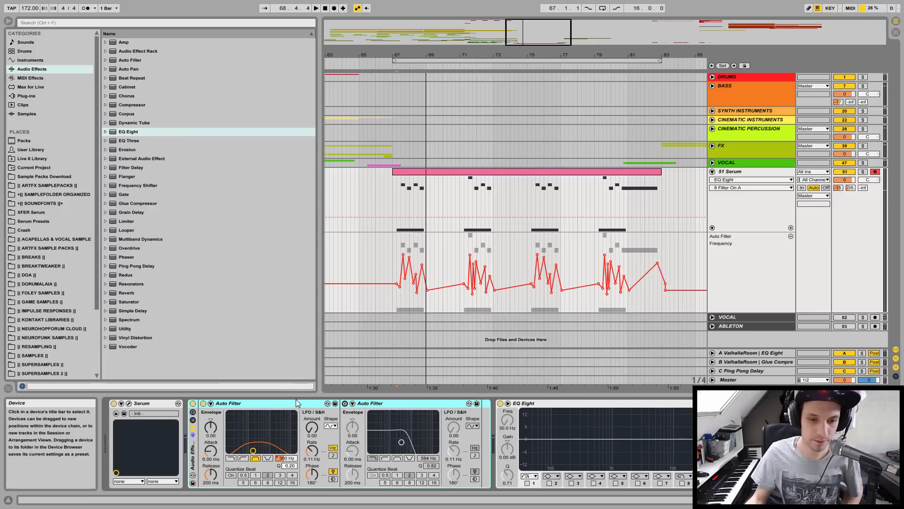
# Replace the rack's second Auto Filter with Multiband Dynamics, with the high band off and the mid band soloed.
pyautogui.click(128, 240)
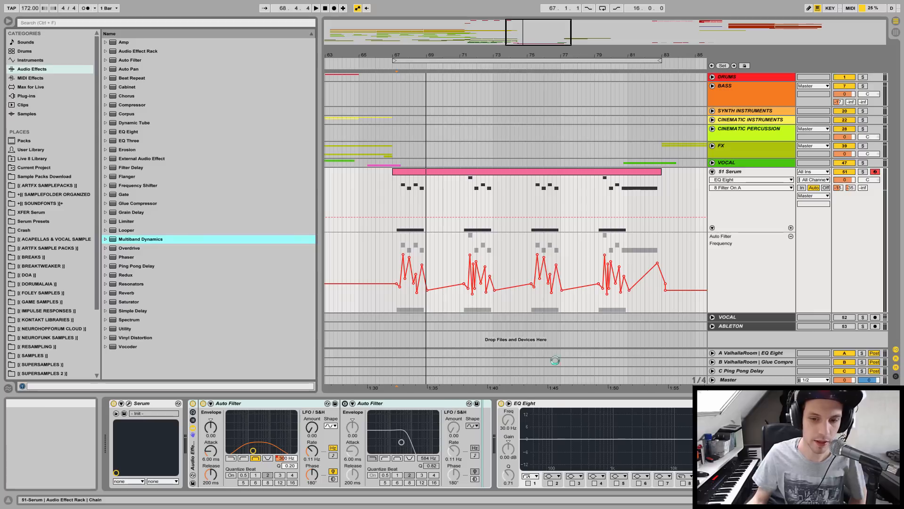
pyautogui.press('Return')
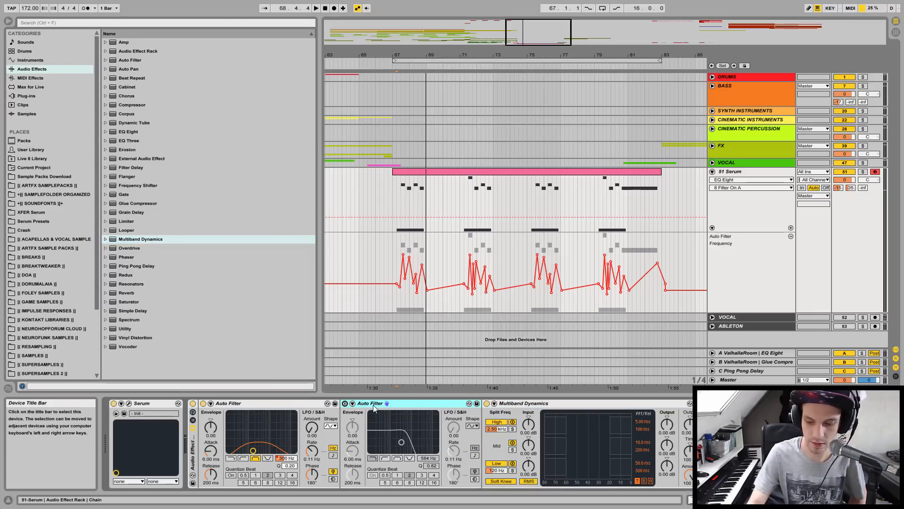
pyautogui.press('Delete')
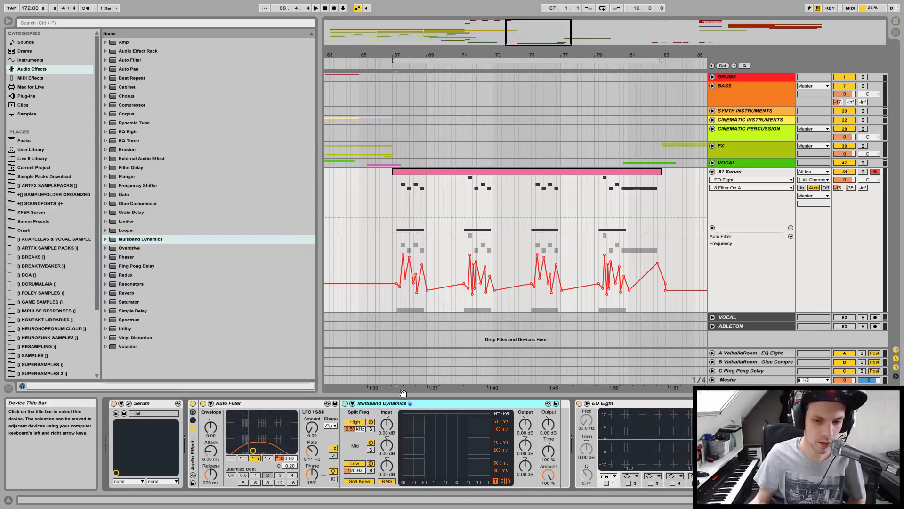
pyautogui.click(361, 422)
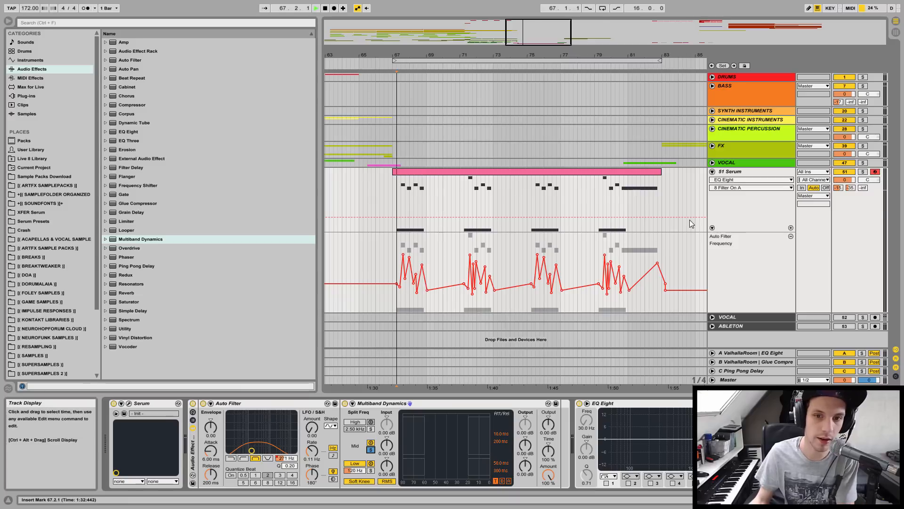
# Solo the Serum track and play the clip to audition the isolated mid band.
pyautogui.press('space')
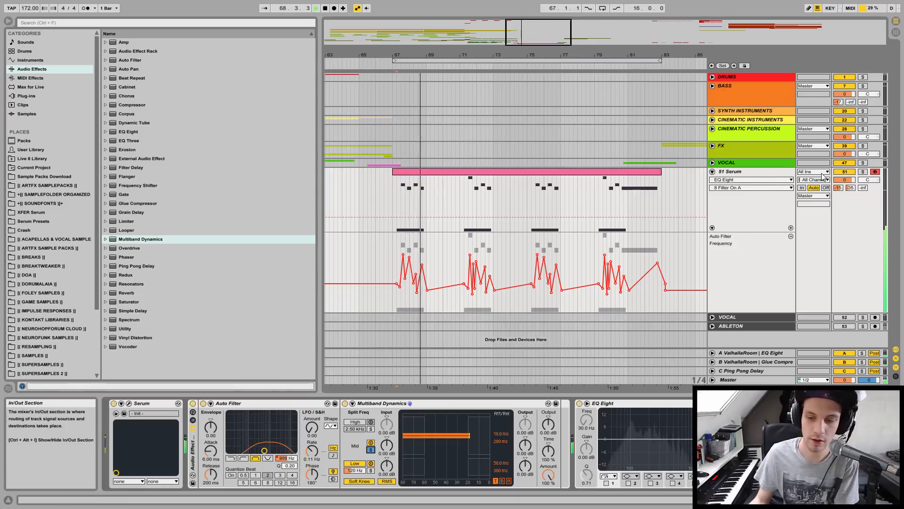
pyautogui.click(862, 173)
pyautogui.press('space')
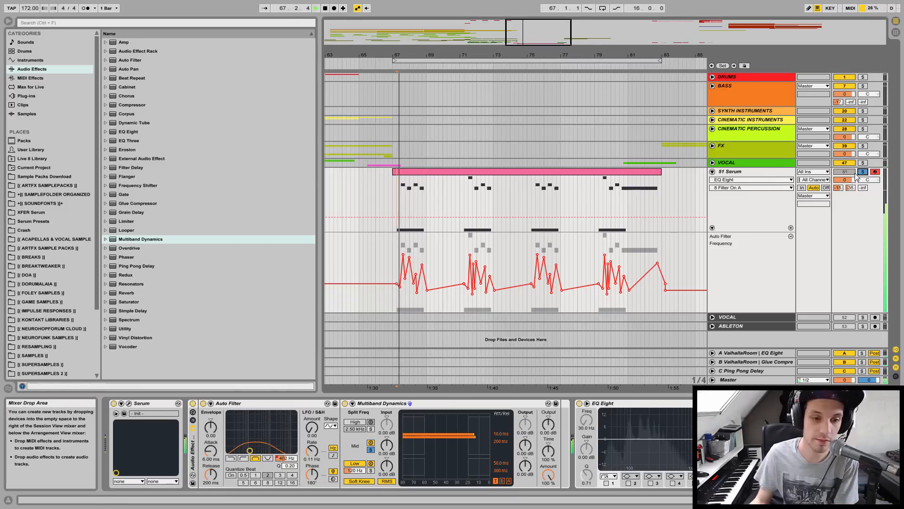
pyautogui.press('space')
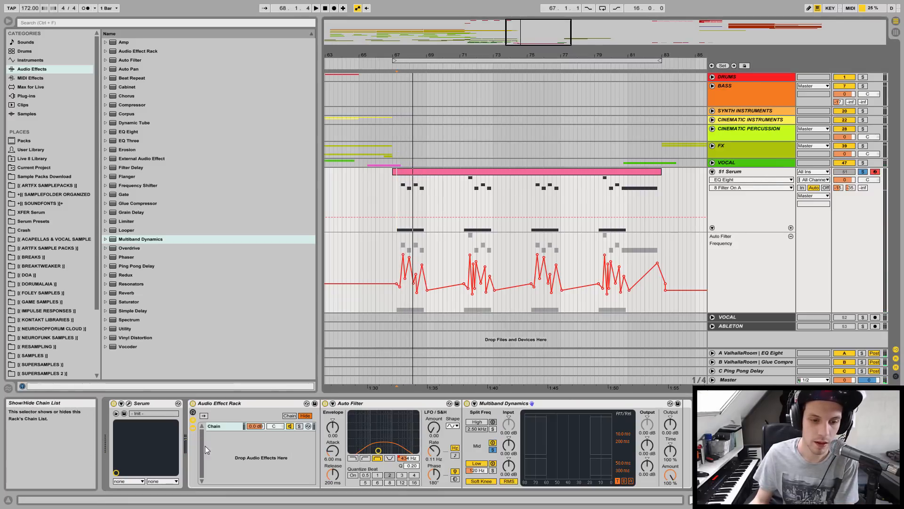
# Create a second chain in the Audio Effect Rack holding a Multiband Dynamics with the high band off and the low band soloed.
pyautogui.hotkey('ctrl', 'g')
pyautogui.rightClick(220, 442)
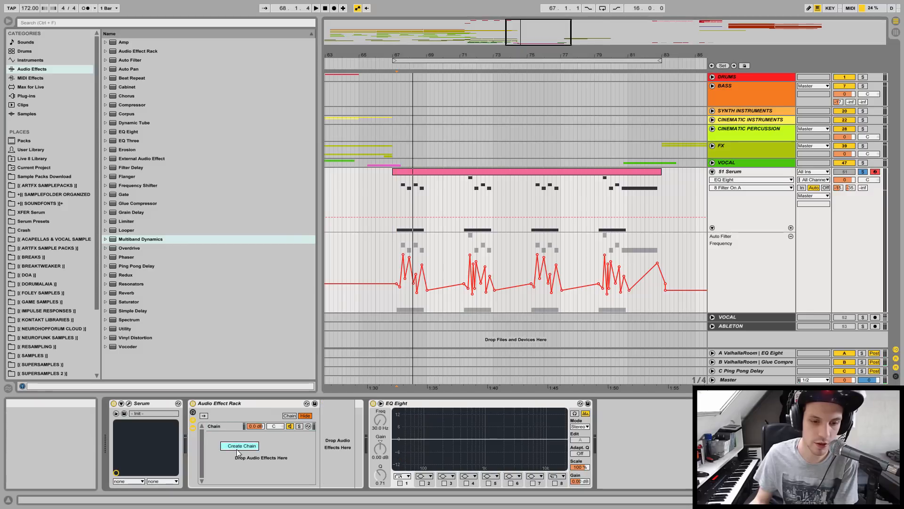
pyautogui.moveTo(151, 240); pyautogui.dragTo(369, 433)
pyautogui.click(351, 470)
pyautogui.click(340, 424)
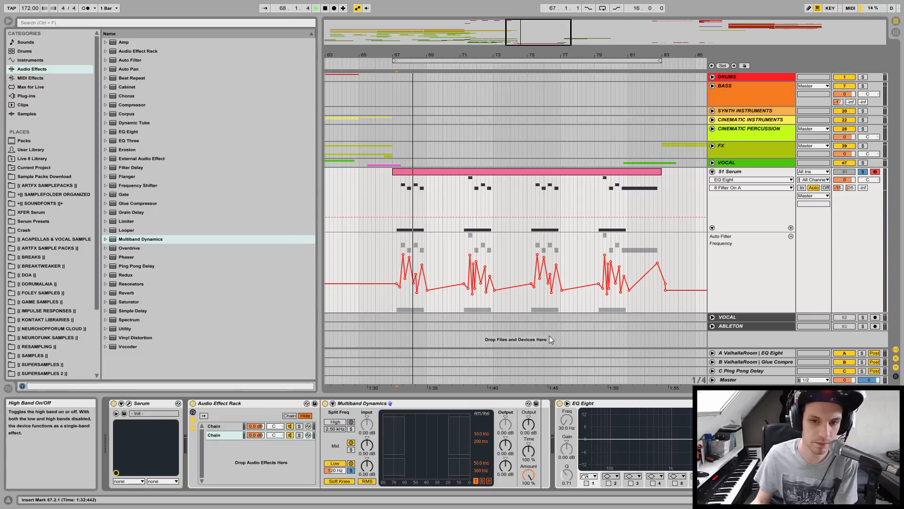
# Play the clip to audition the second chain's low band soloed and together with the first chain.
pyautogui.press('space')
pyautogui.click(299, 434)
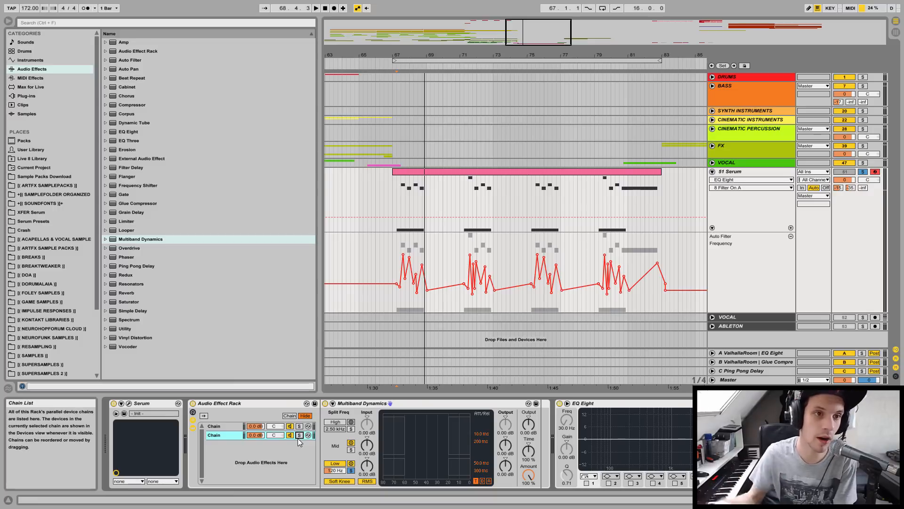
pyautogui.press('space')
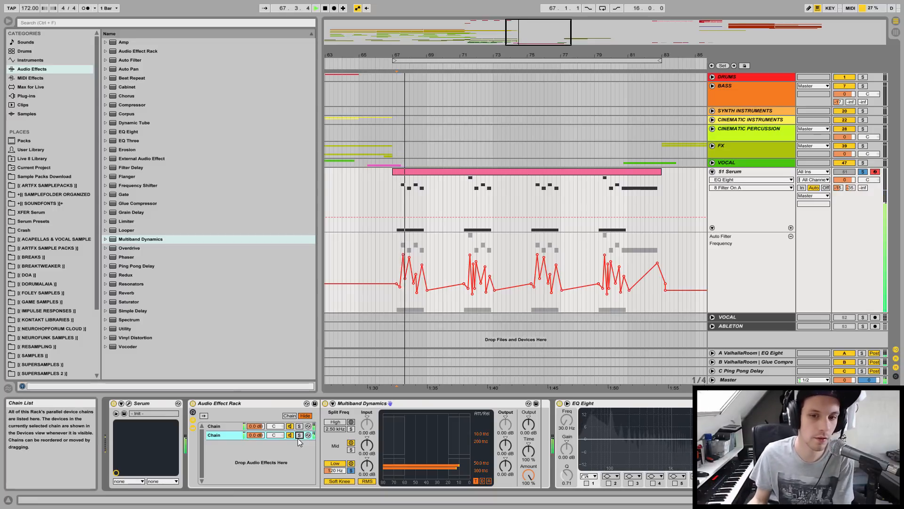
pyautogui.press('space')
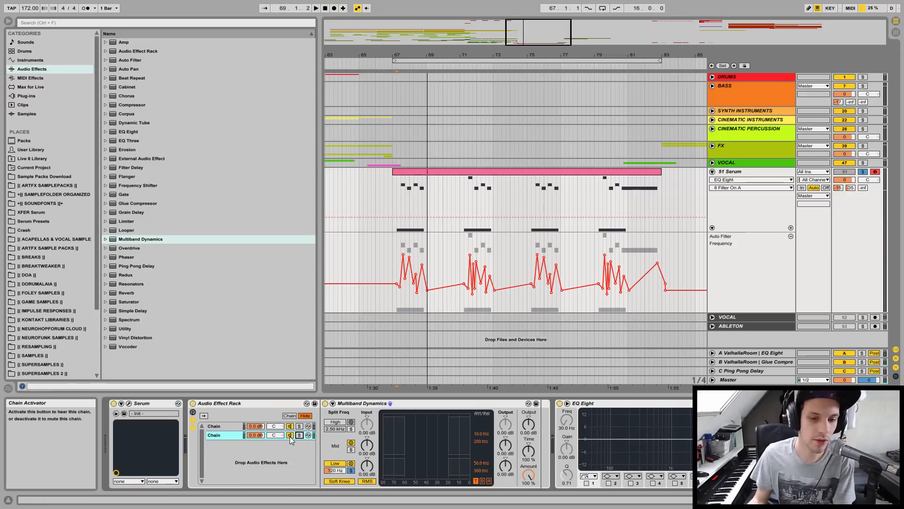
# Mute the second chain and play the first chain with its Multiband Dynamics bypassed and re-enabled to compare the sound.
pyautogui.click(289, 436)
pyautogui.click(230, 425)
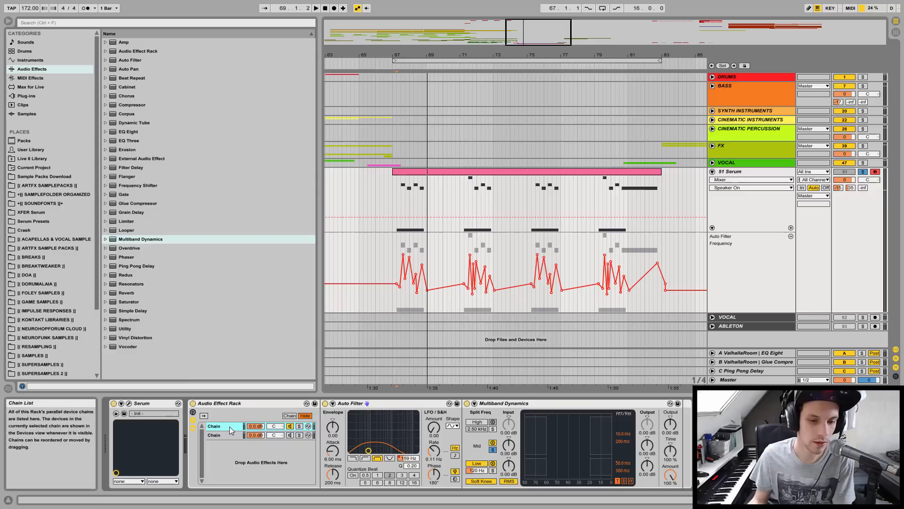
pyautogui.click(470, 403)
pyautogui.press('space')
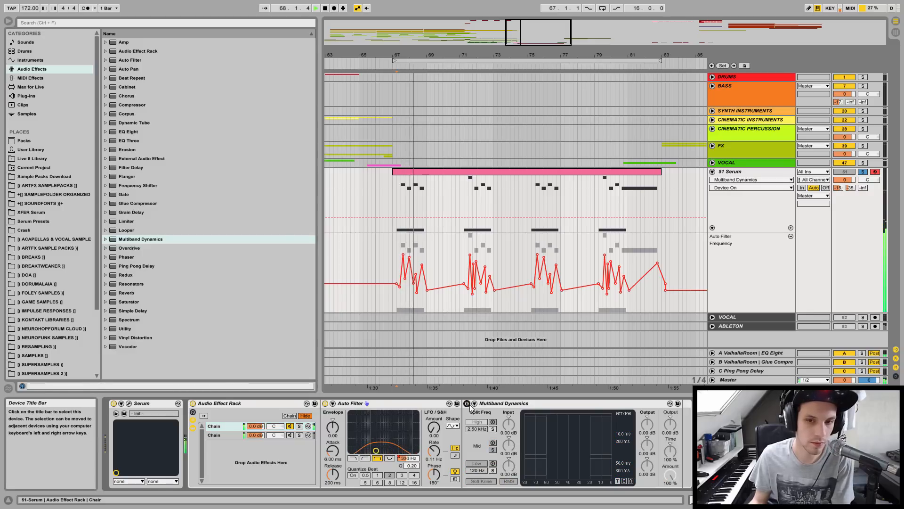
pyautogui.click(467, 404)
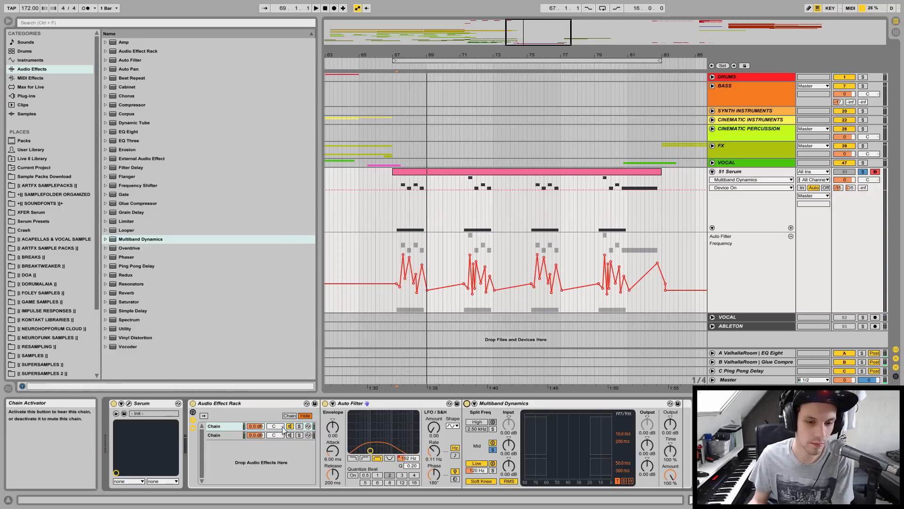
# Reactivate the second chain and lower its volume to about -5 dB while playing the clip.
pyautogui.click(290, 436)
pyautogui.press('space')
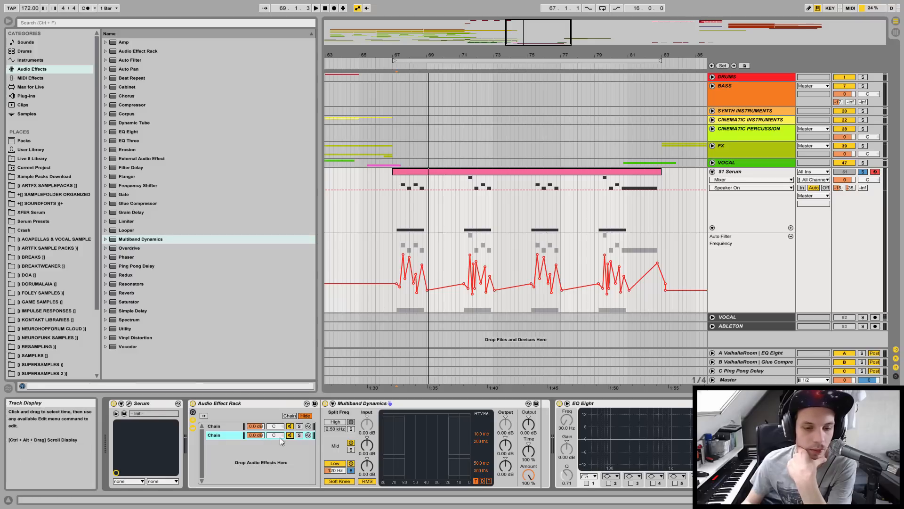
pyautogui.click(255, 434)
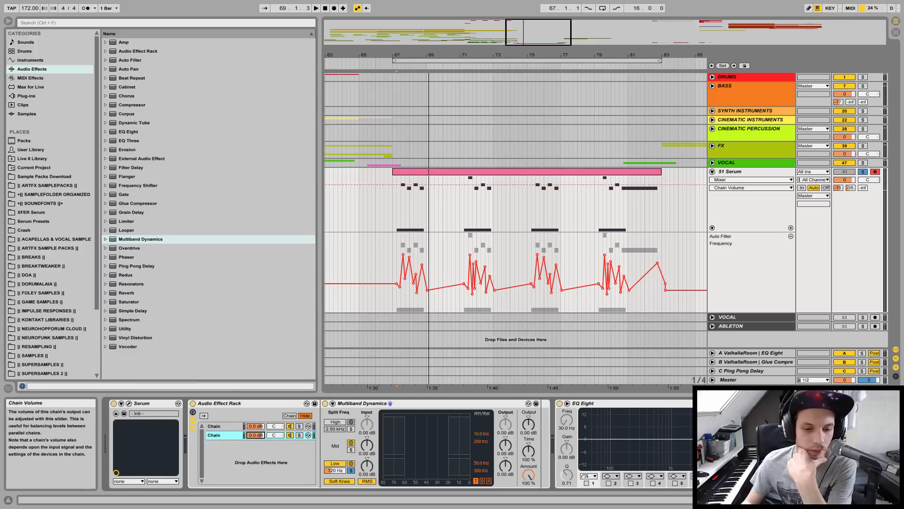
pyautogui.click(316, 8)
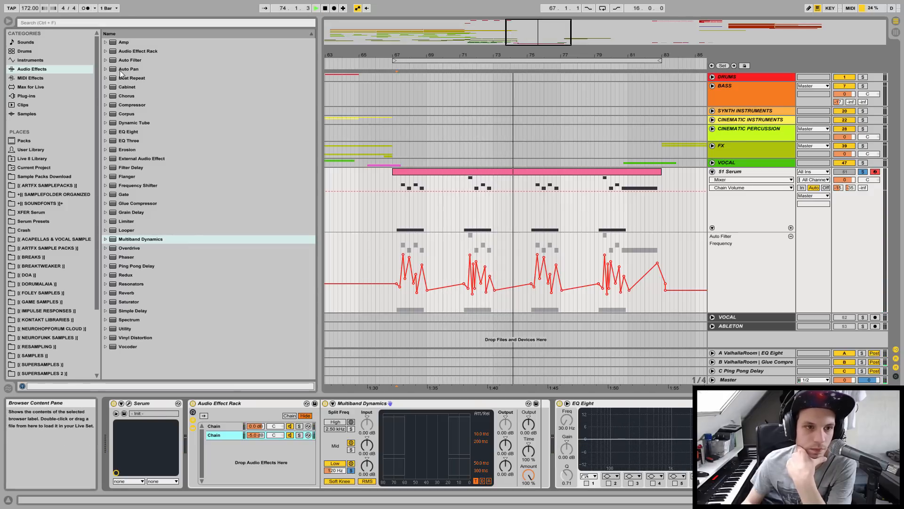
# Add an Auto Filter after the EQ Eight at the end of the device chain and adjust its cutoff frequency during playback.
pyautogui.click(131, 61)
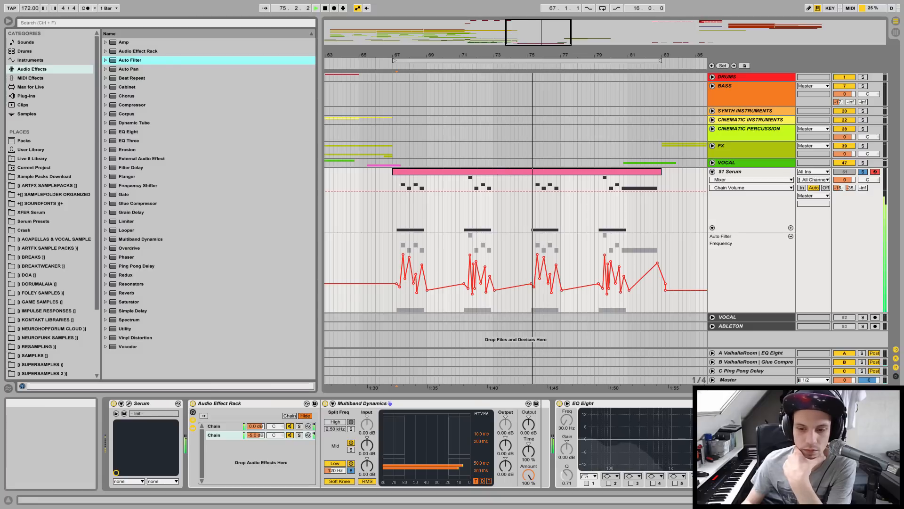
pyautogui.moveTo(130, 62); pyautogui.dragTo(801, 449)
pyautogui.press('space')
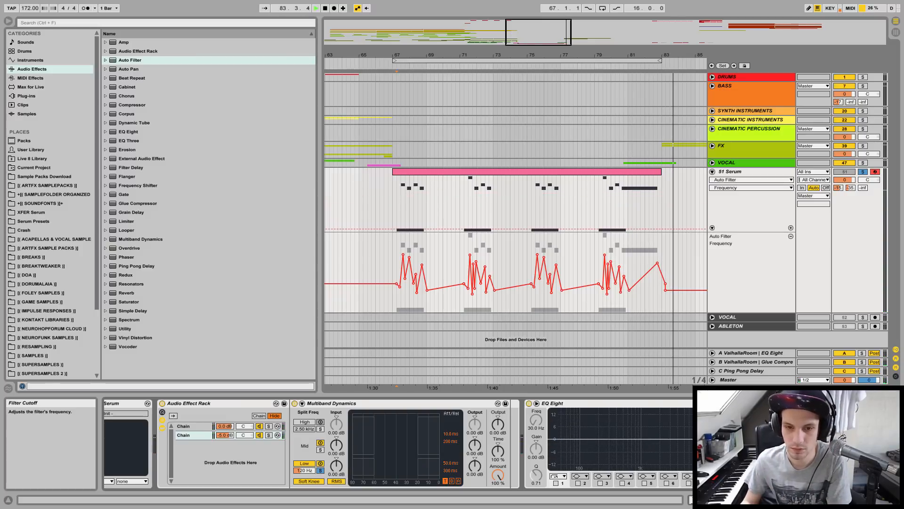
pyautogui.press('space')
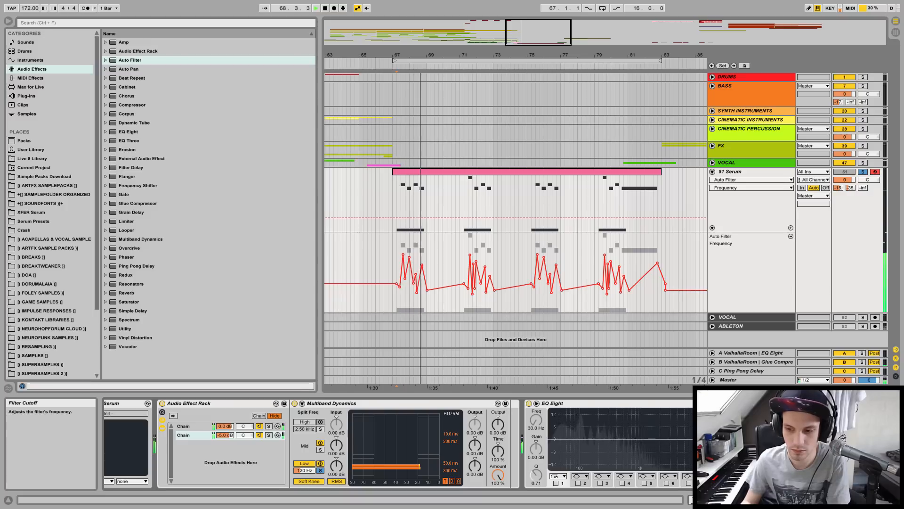
pyautogui.press('space')
pyautogui.press('space')
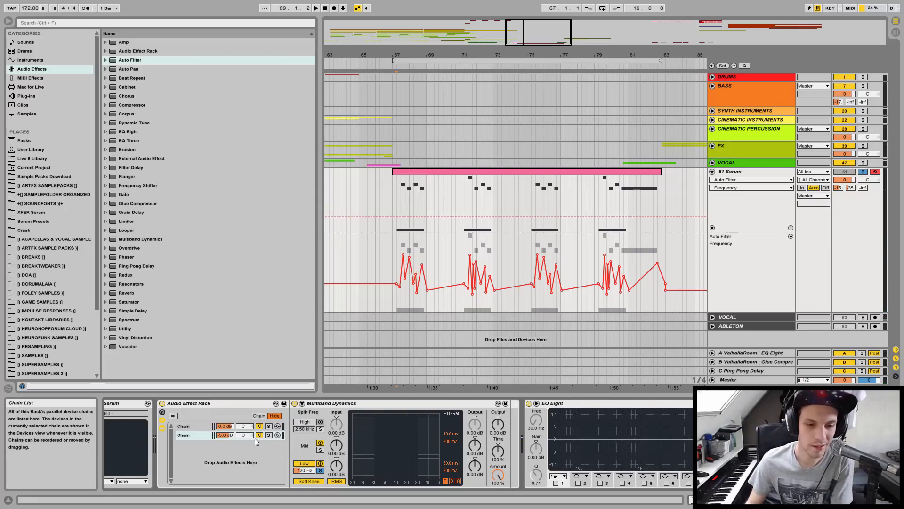
# Mute the second chain, bypass the first chain's Multiband Dynamics, and play the clip while adjusting the final Auto Filter's cutoff.
pyautogui.click(203, 425)
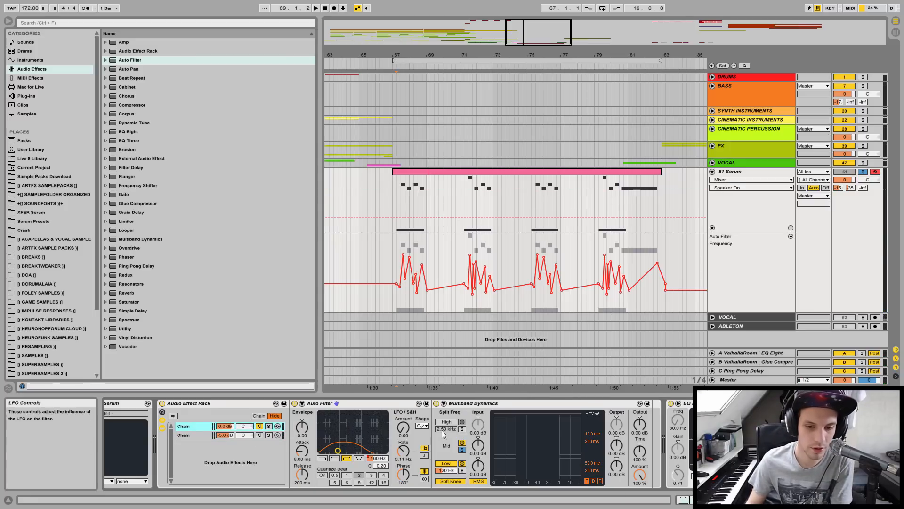
pyautogui.click(436, 403)
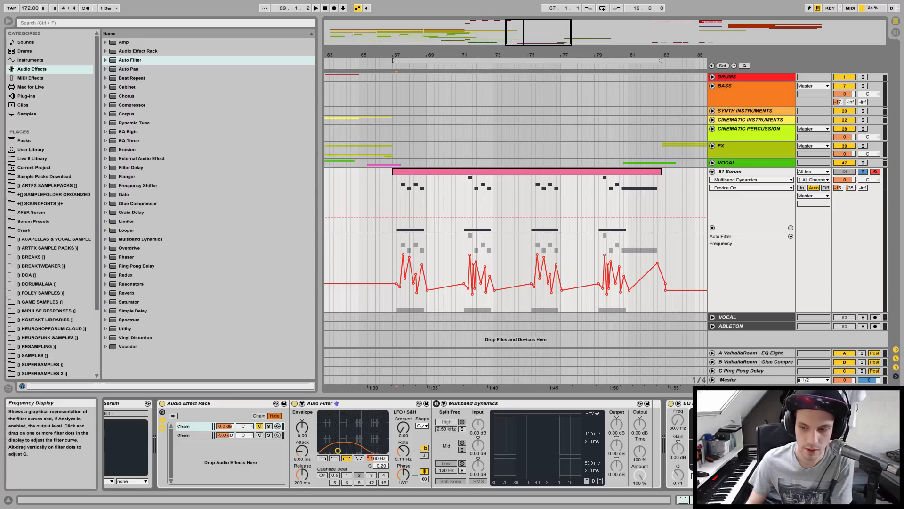
pyautogui.click(843, 500)
pyautogui.press('space')
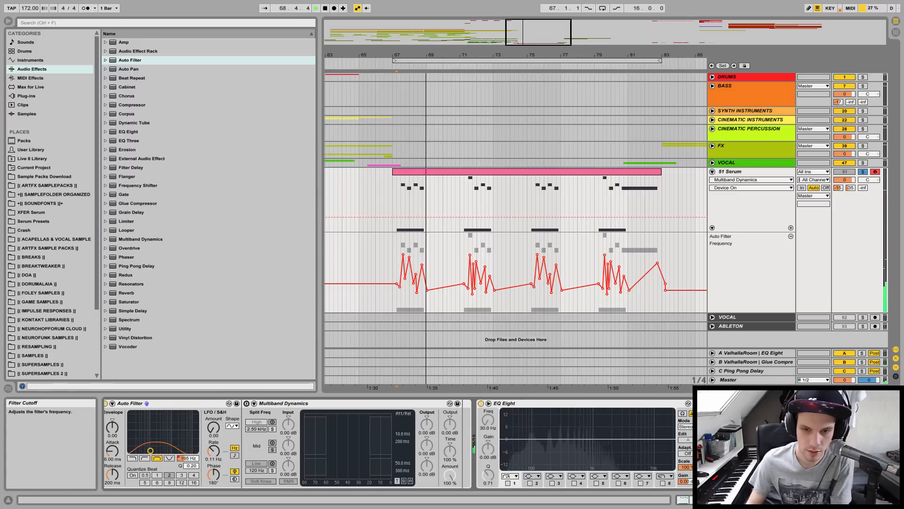
pyautogui.press('space')
pyautogui.click(165, 404)
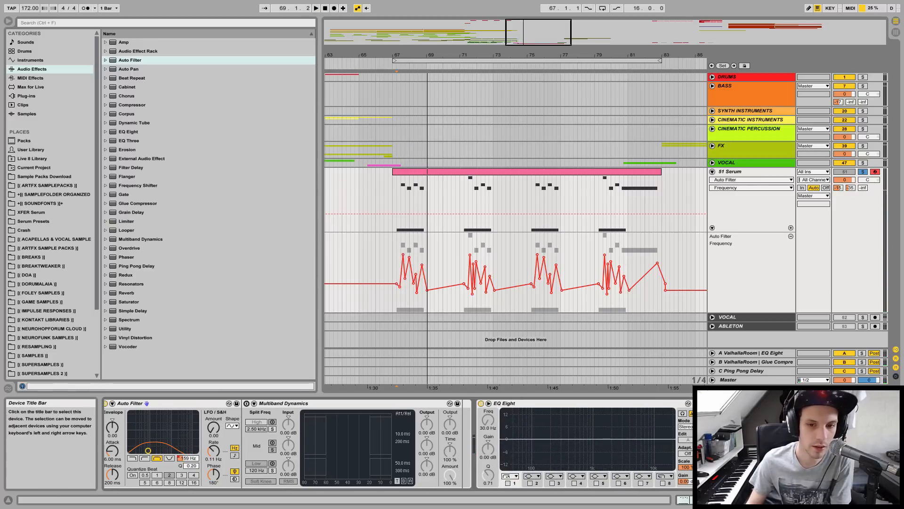
pyautogui.press('space')
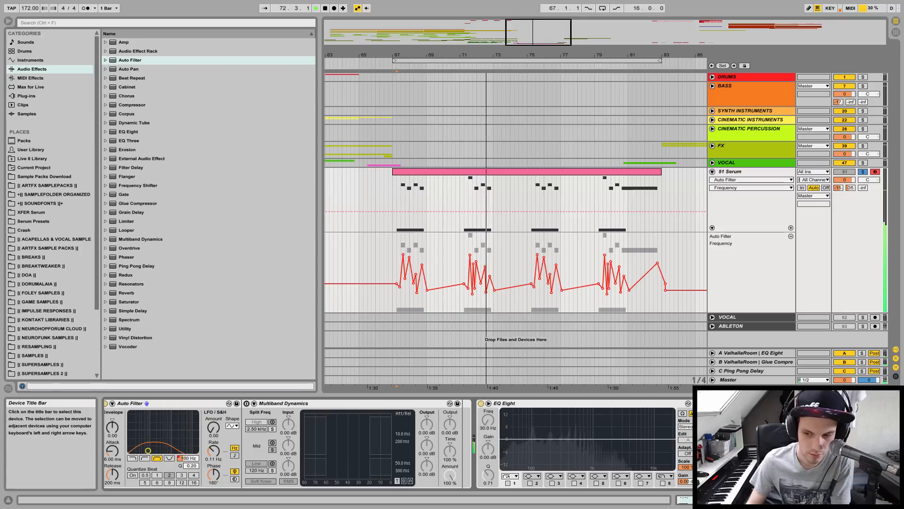
pyautogui.press('space')
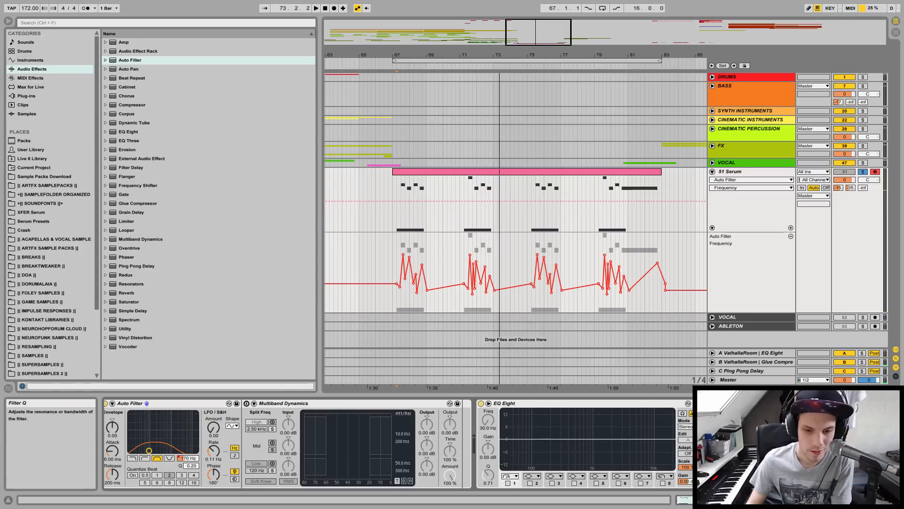
# Re-enable the first chain's Multiband Dynamics and reactivate the second chain in the Audio Effect Rack.
pyautogui.moveTo(833, 500); pyautogui.dragTo(800, 500)
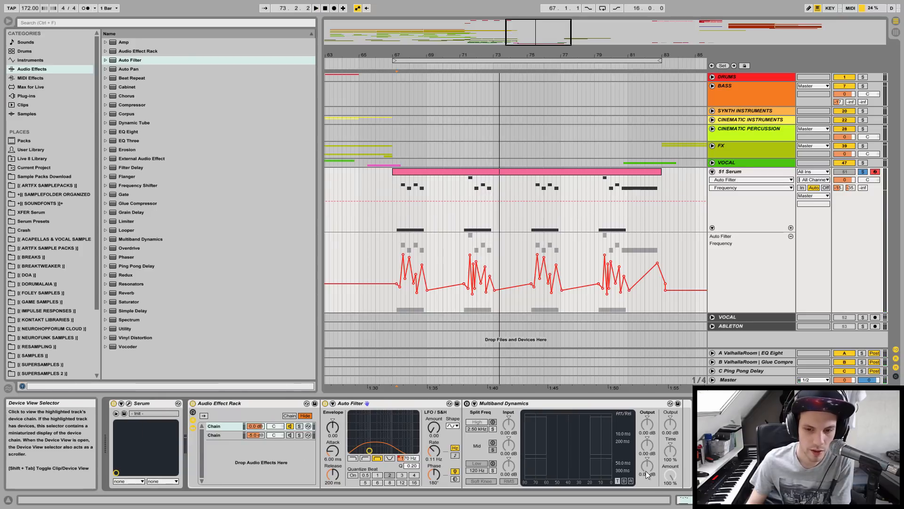
pyautogui.click(467, 404)
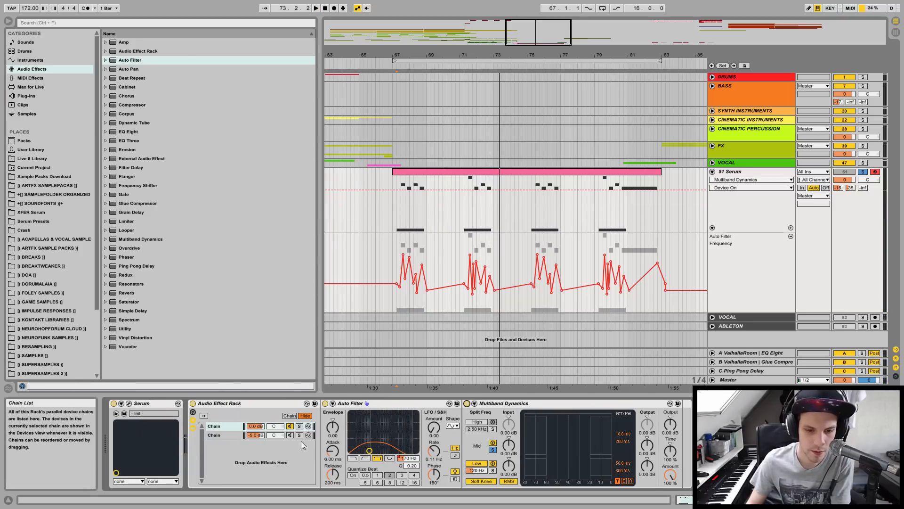
pyautogui.click(290, 435)
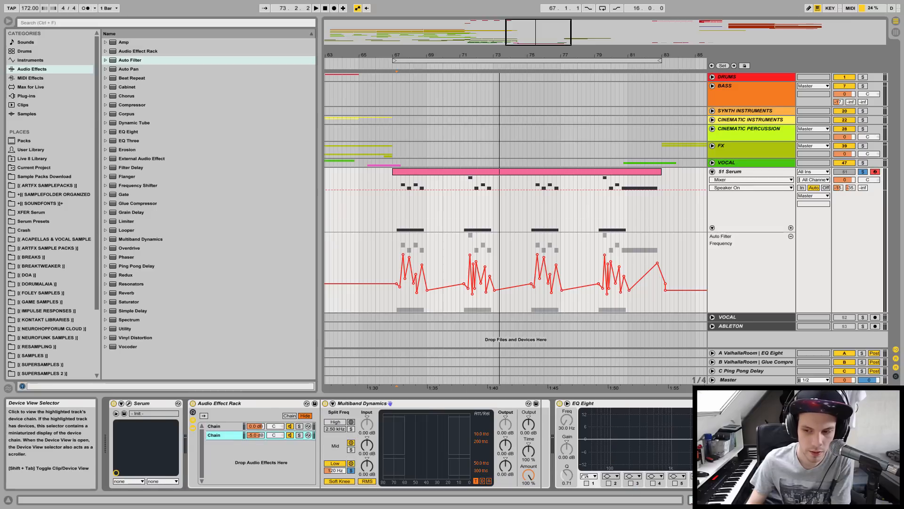
# Play the clip with both chains active and adjust the cutoff of the Auto Filter at the end of the device chain.
pyautogui.click(817, 499)
pyautogui.press('space')
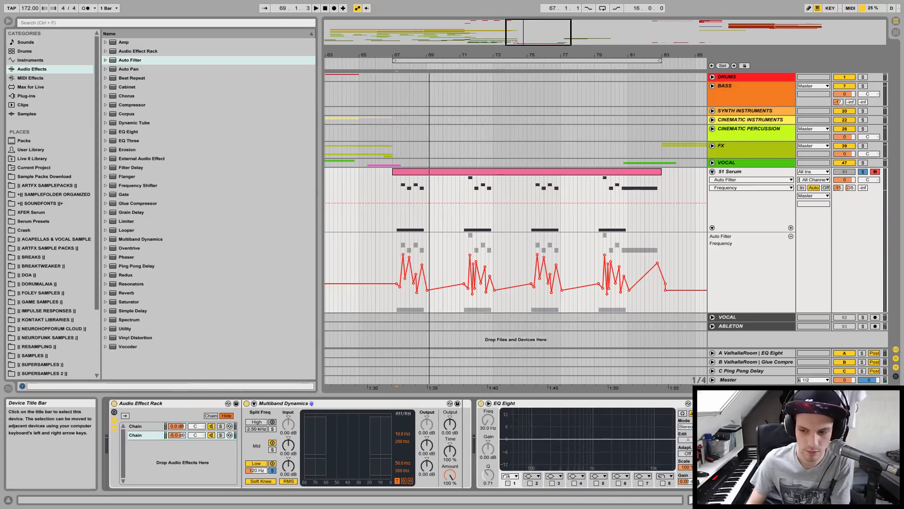
pyautogui.press('space')
pyautogui.press('space')
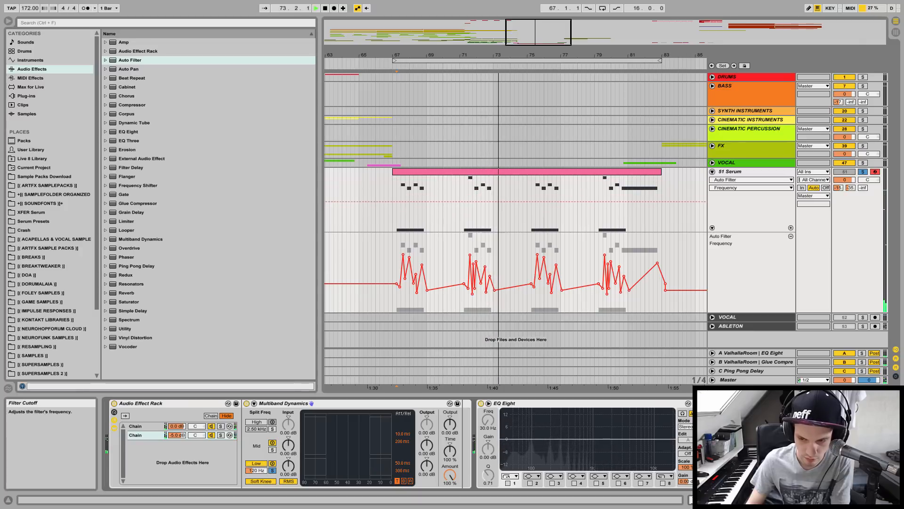
pyautogui.press('space')
pyautogui.click(793, 473)
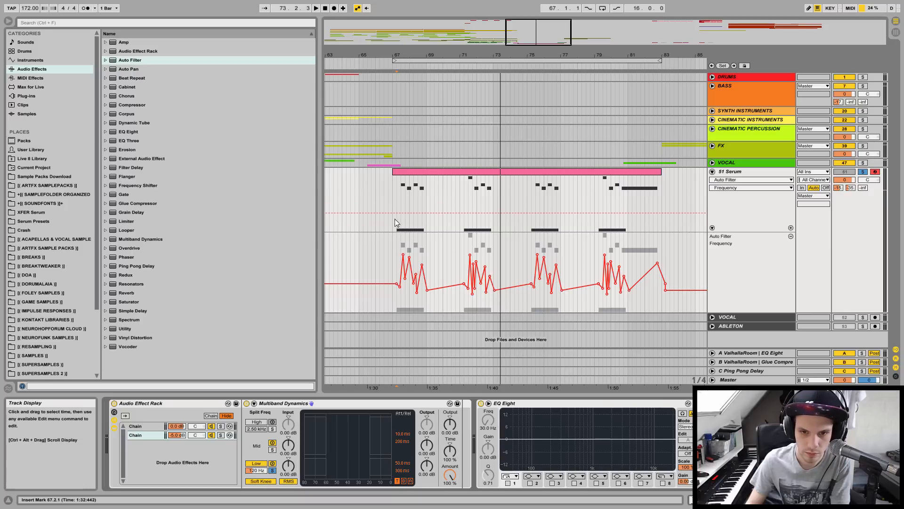
# Draw a rising automation ramp for the final Auto Filter's Frequency across the Serum clip from bar 67 to bar 83, and play it.
pyautogui.click(397, 202)
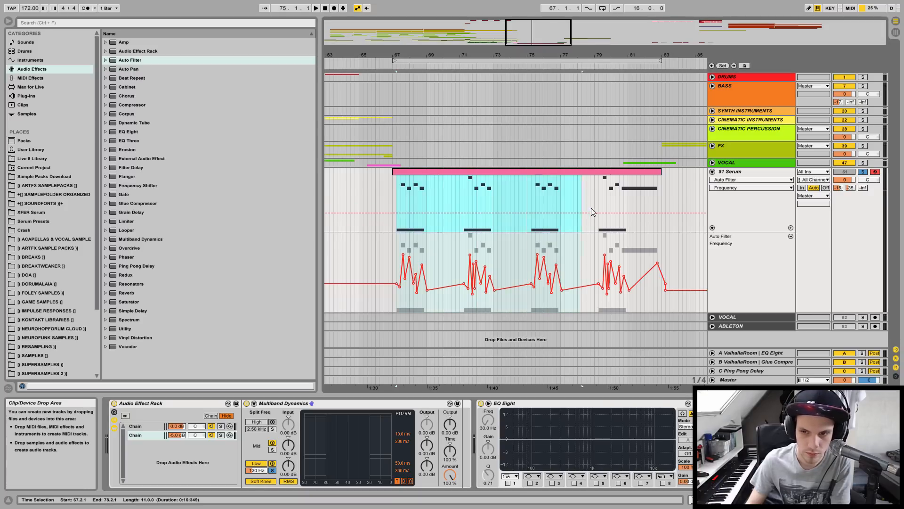
pyautogui.click(661, 196)
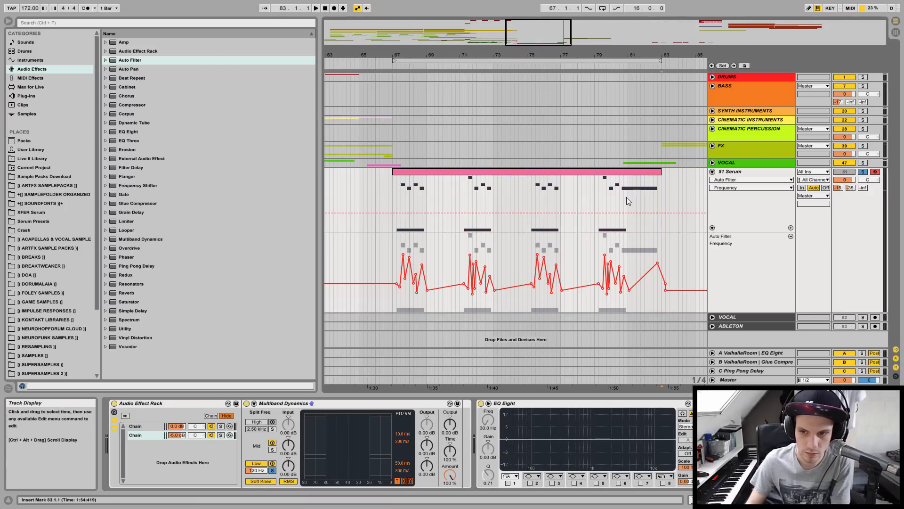
pyautogui.moveTo(389, 188); pyautogui.dragTo(400, 174)
pyautogui.click(392, 178)
pyautogui.click(395, 190)
pyautogui.press('space')
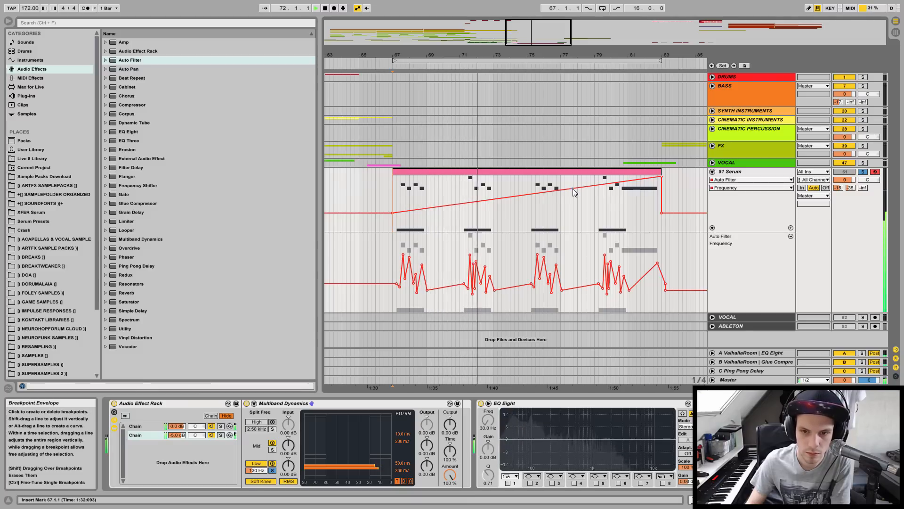
# Reshape the Frequency ramp with a breakpoint near bar 75 at about 1.3 kHz, a 169 Hz dip near bar 81 and a peak near bar 82.
pyautogui.click(524, 195)
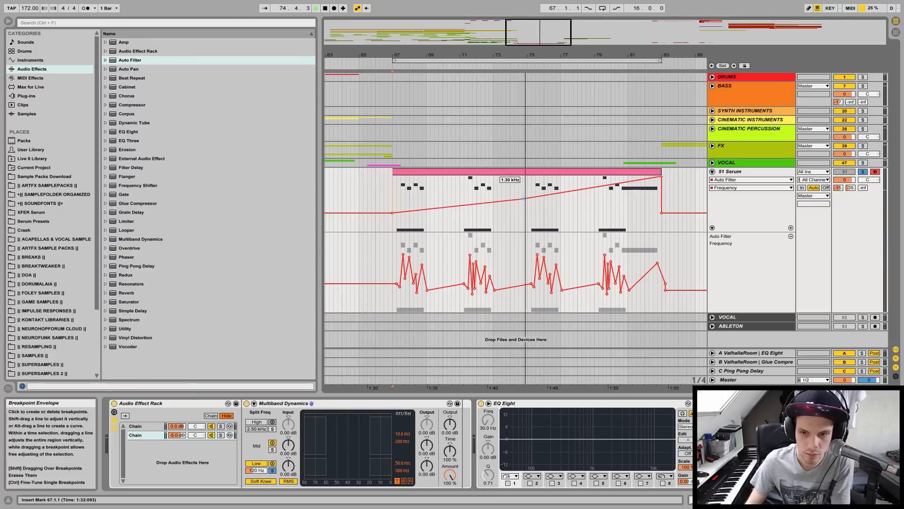
pyautogui.moveTo(524, 199); pyautogui.dragTo(524, 200)
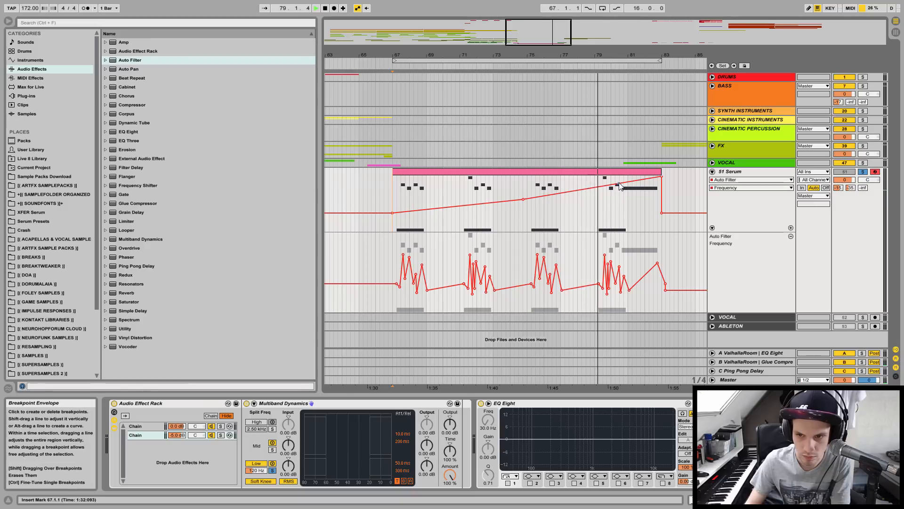
pyautogui.moveTo(621, 184); pyautogui.dragTo(627, 215)
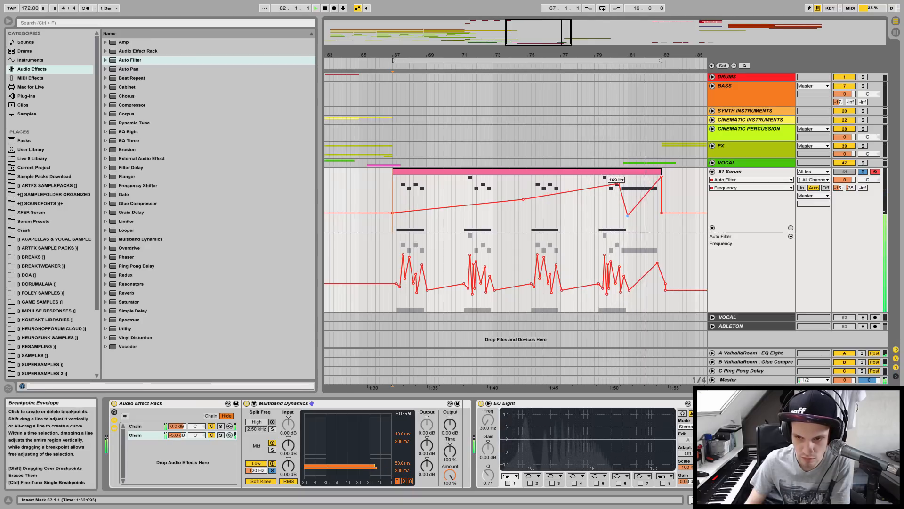
pyautogui.moveTo(652, 186); pyautogui.dragTo(650, 184)
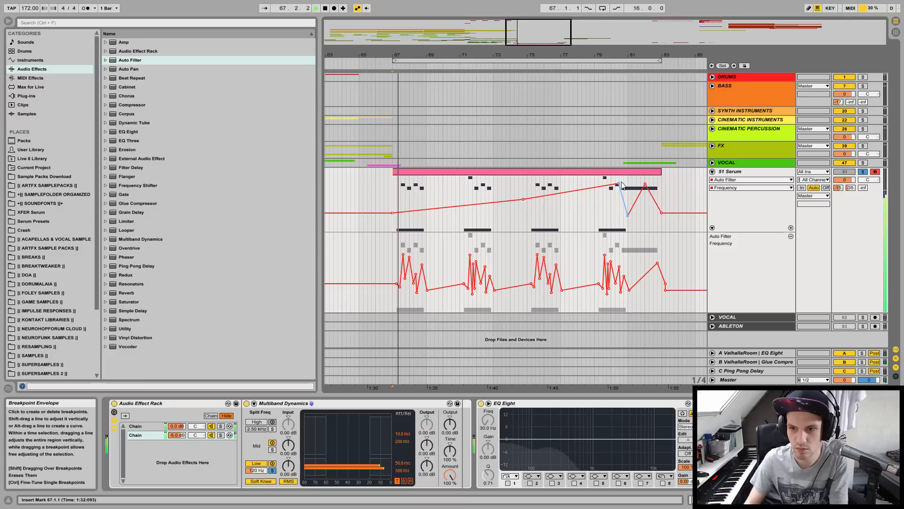
# Remove the dip near bar 81, raise the peak near bar 82 to 19.9 kHz, and replay from bar 80.
pyautogui.press('space')
pyautogui.click(620, 202)
pyautogui.press('space')
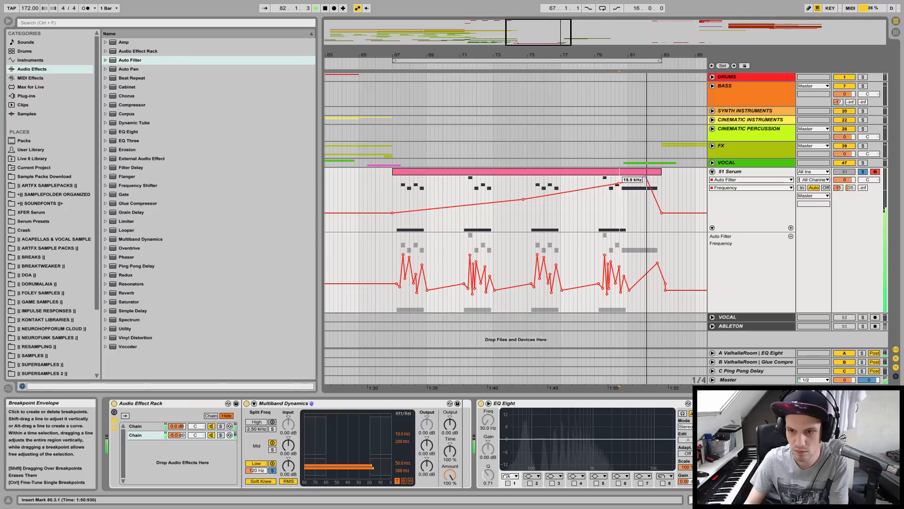
# Replace the end breakpoint near bar 83 with one at about 660 Hz and try lowering it to about 26 Hz while replaying.
pyautogui.click(662, 214)
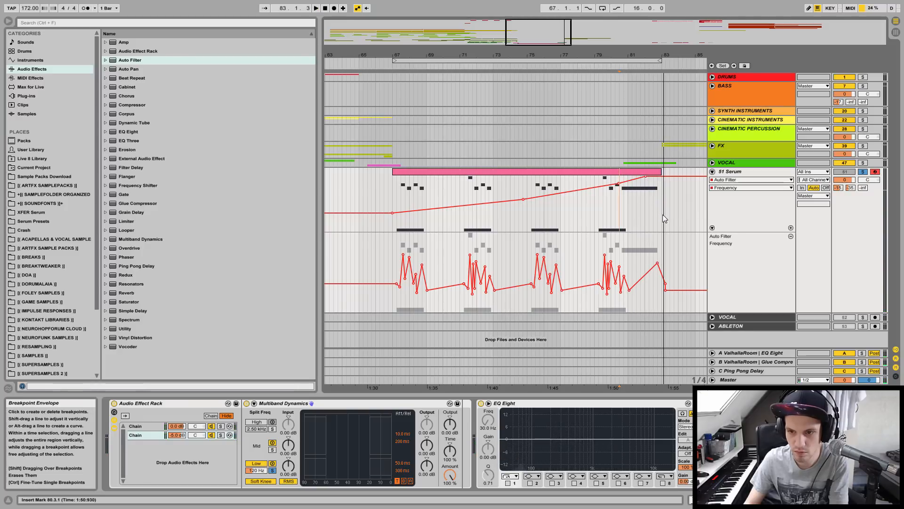
pyautogui.press('space')
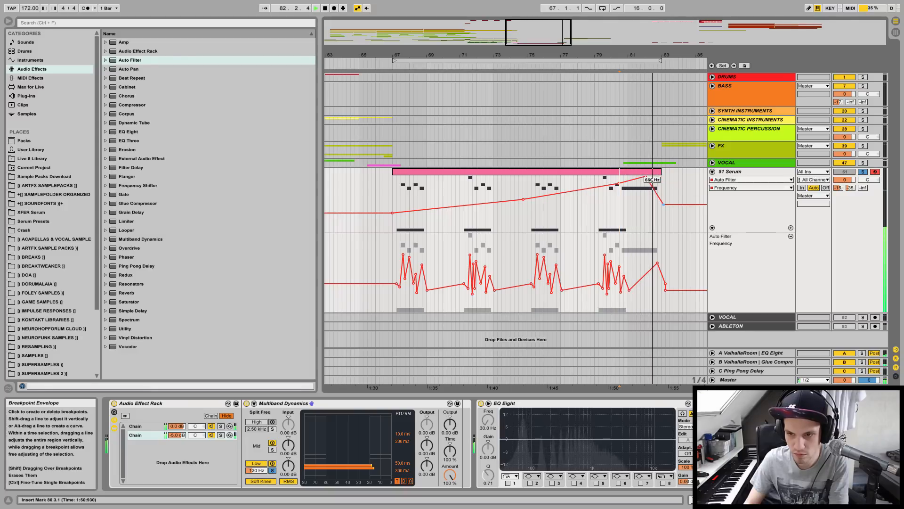
pyautogui.press('space')
pyautogui.moveTo(663, 204); pyautogui.dragTo(663, 231)
pyautogui.press('space')
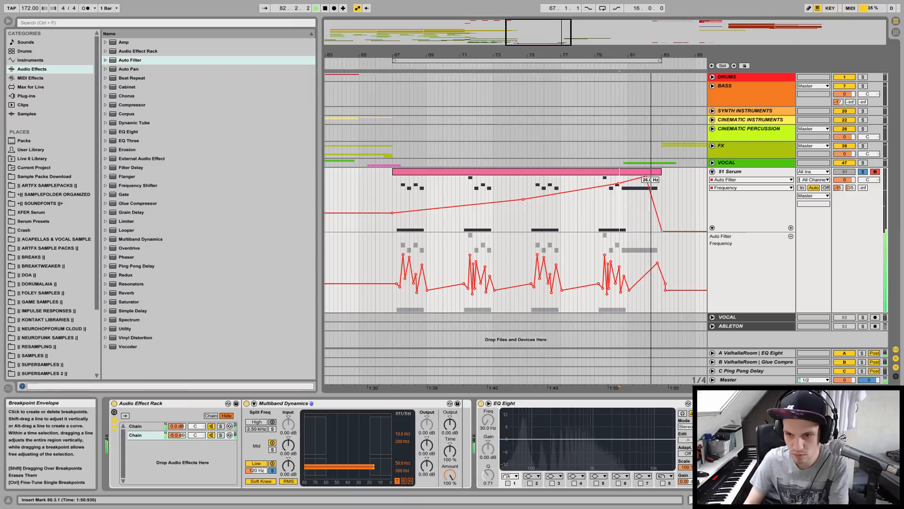
# Return the breakpoint at bar 83 to about 660 Hz and raise the Frequency automation after it to the maximum.
pyautogui.press('space')
pyautogui.moveTo(663, 231); pyautogui.dragTo(663, 204)
pyautogui.press('space')
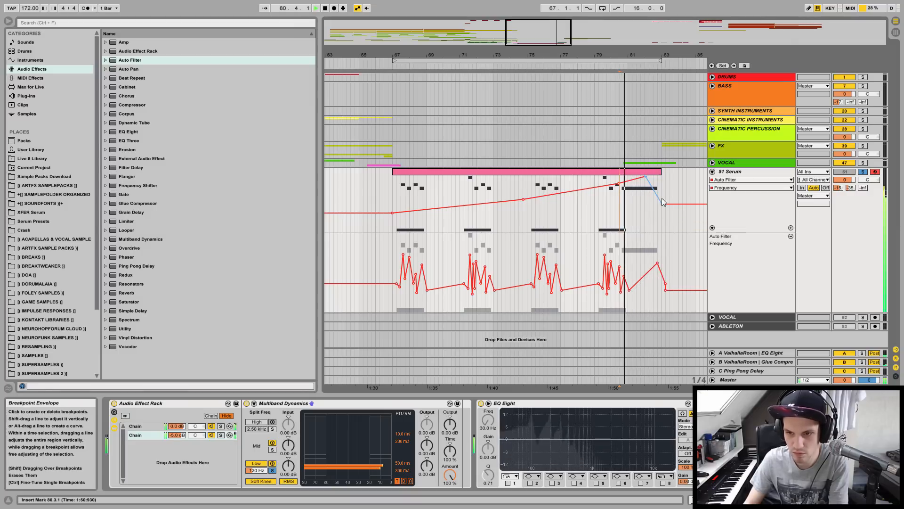
pyautogui.moveTo(670, 204); pyautogui.dragTo(663, 176)
pyautogui.press('space')
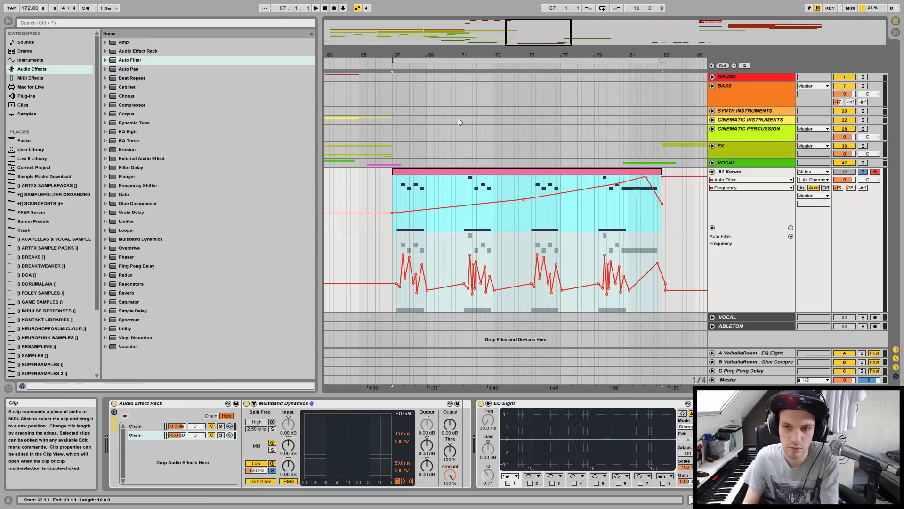
# Extend the Serum clip to bar 99 for a length of 32 bars.
pyautogui.moveTo(470, 55); pyautogui.dragTo(383, 45)
pyautogui.moveTo(503, 171); pyautogui.dragTo(522, 171)
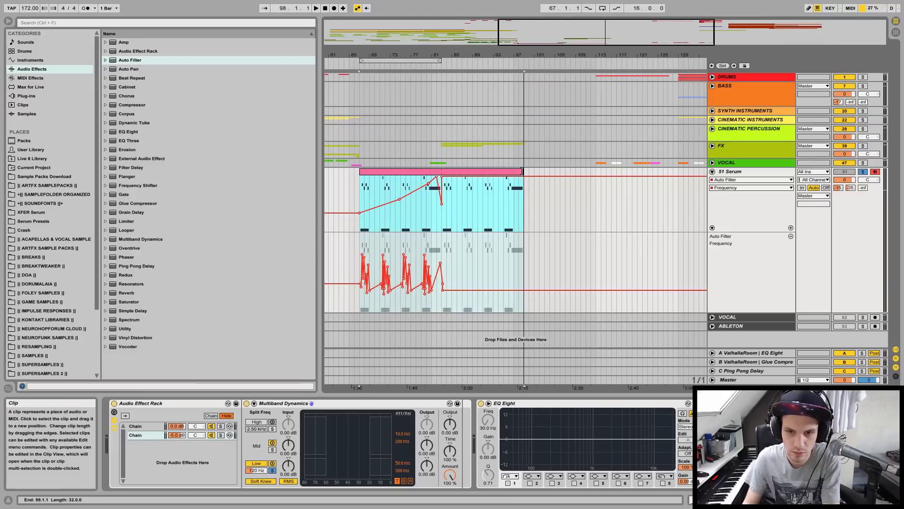
pyautogui.click(440, 218)
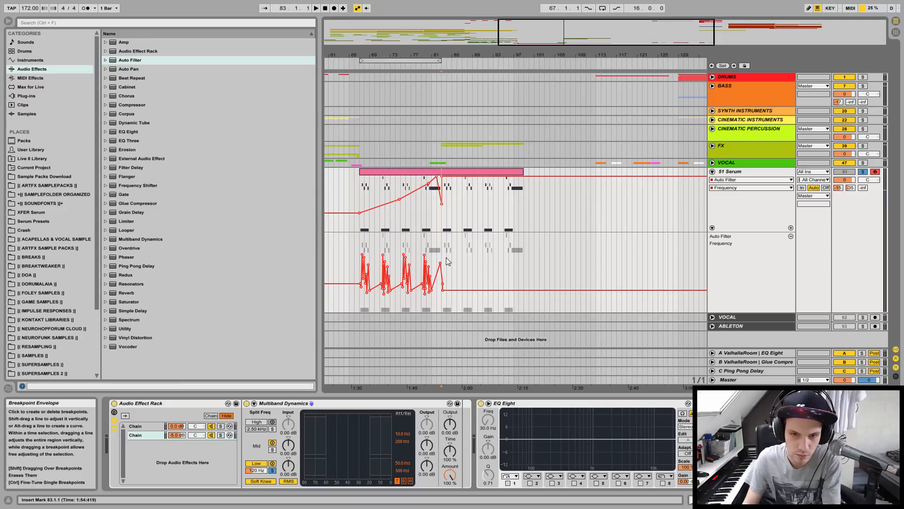
# Duplicate the lower lane's Auto Filter Frequency automation from bars 67 to 83 onto the clip's second half and play it.
pyautogui.moveTo(359, 246); pyautogui.dragTo(441, 251)
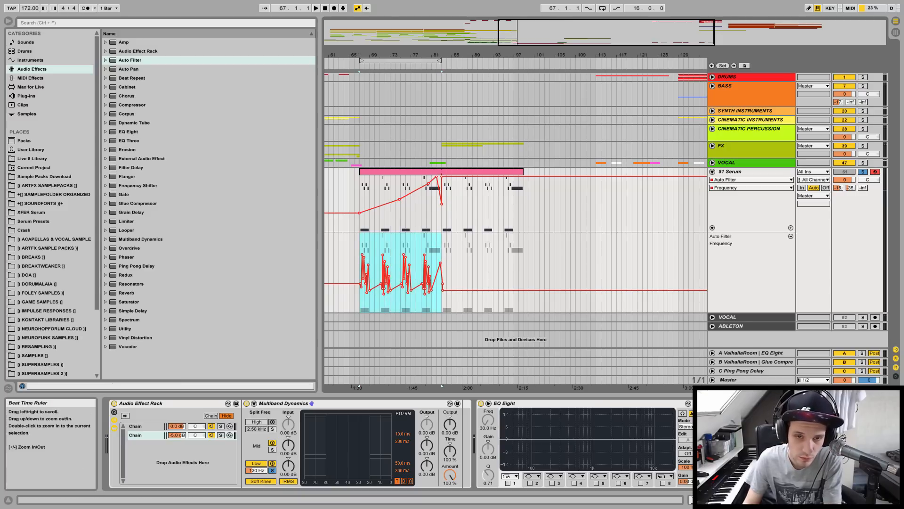
pyautogui.doubleClick(360, 55)
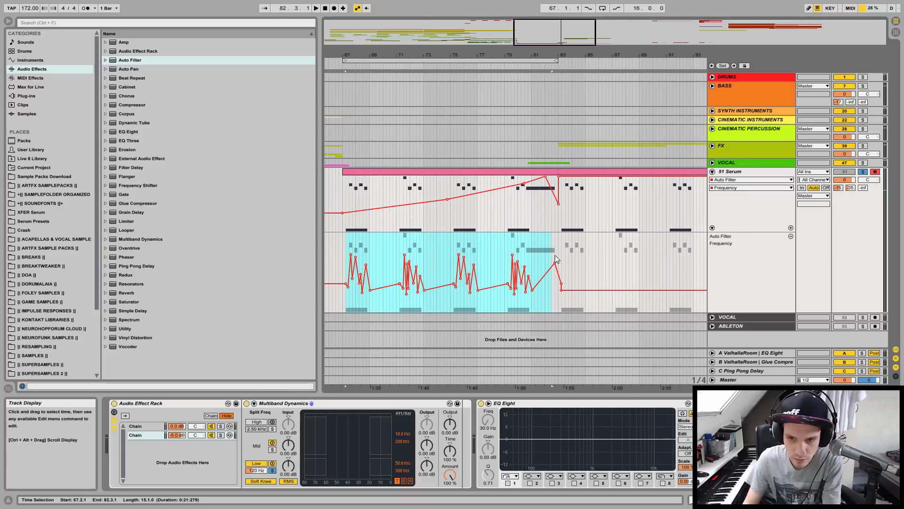
pyautogui.hotkey('ctrl', 'd')
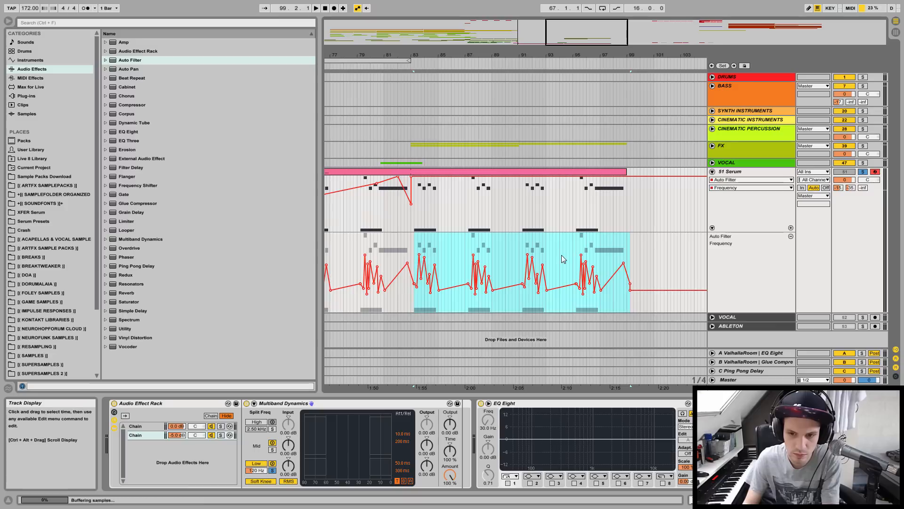
pyautogui.press('space')
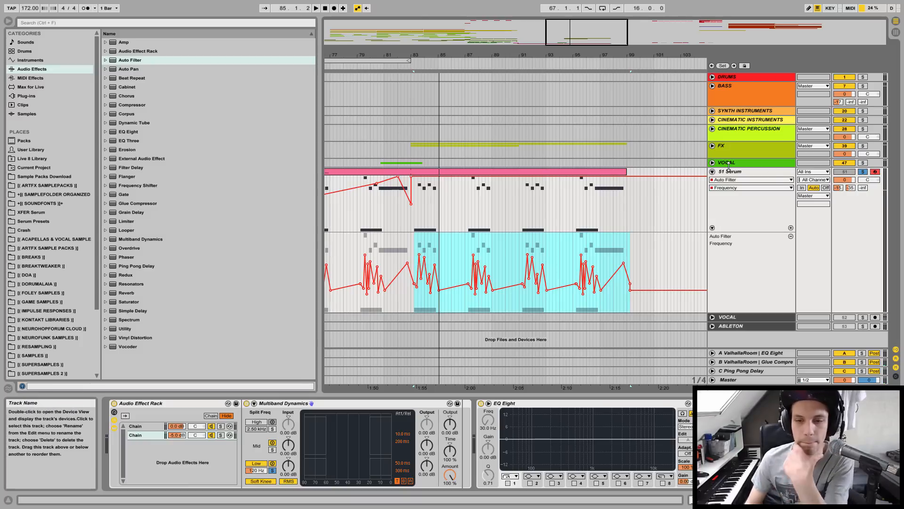
# Expand the DRUMS group and audition the MAIN DRUMS buildup clip at bar 113 in solo.
pyautogui.click(712, 172)
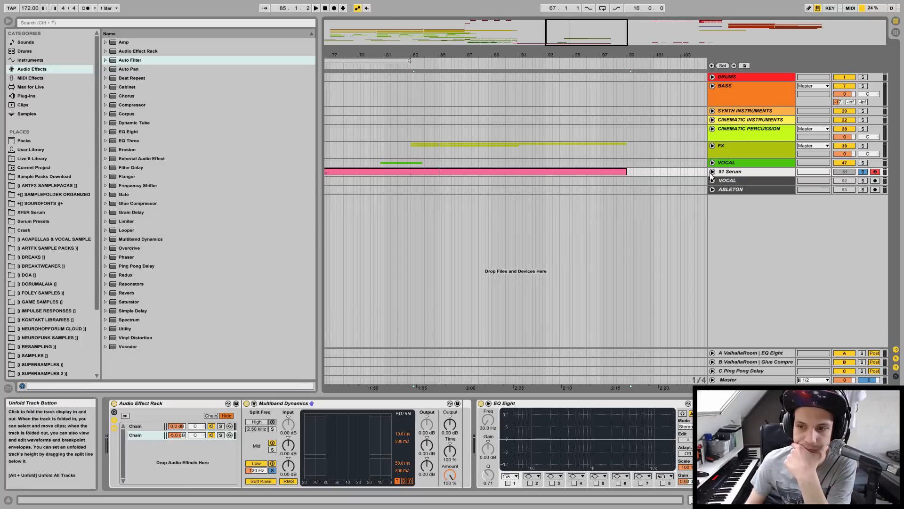
pyautogui.moveTo(571, 56); pyautogui.dragTo(570, 19)
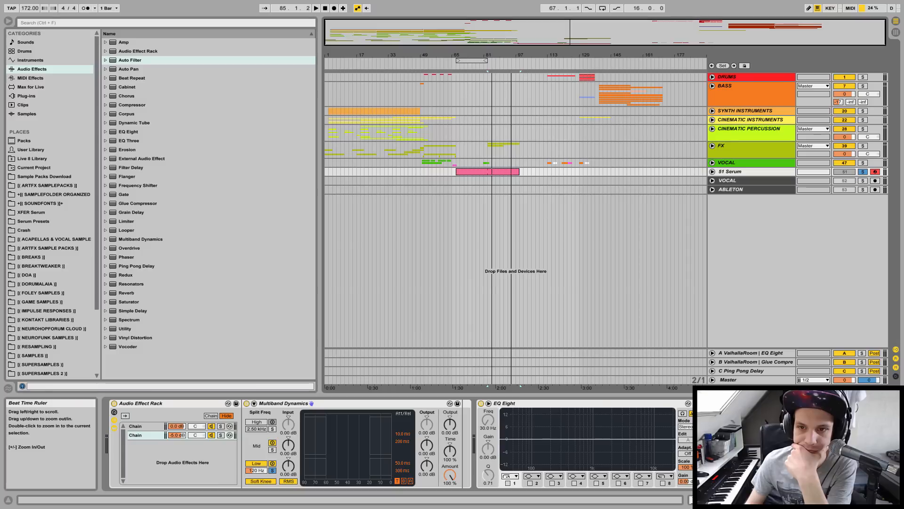
pyautogui.click(712, 77)
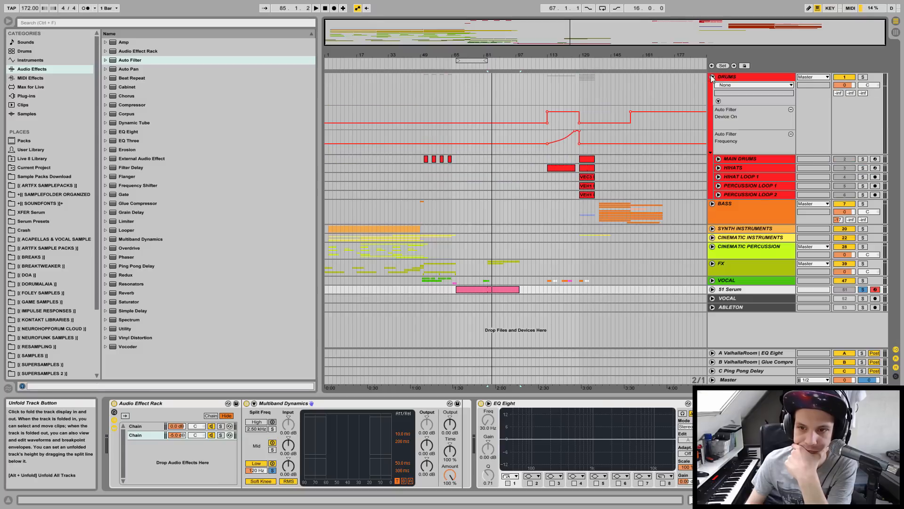
pyautogui.click(565, 168)
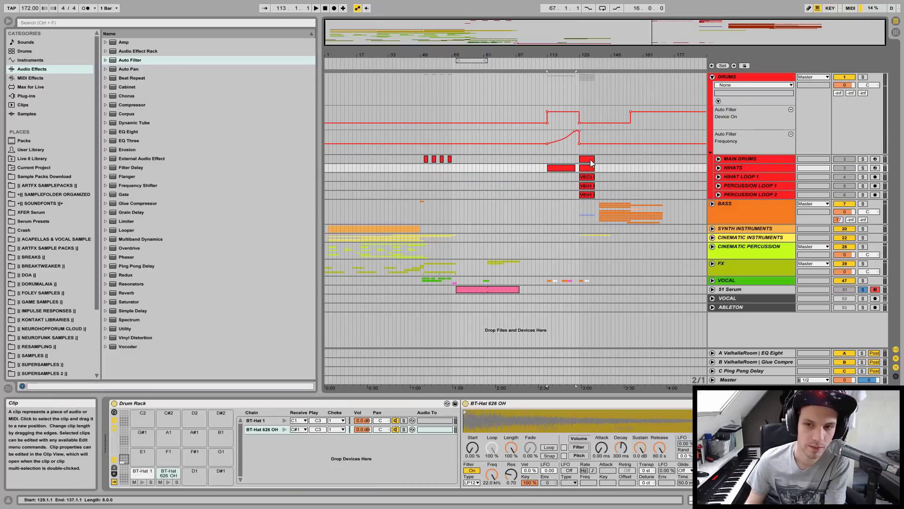
pyautogui.moveTo(558, 174); pyautogui.dragTo(560, 161)
pyautogui.doubleClick(560, 161)
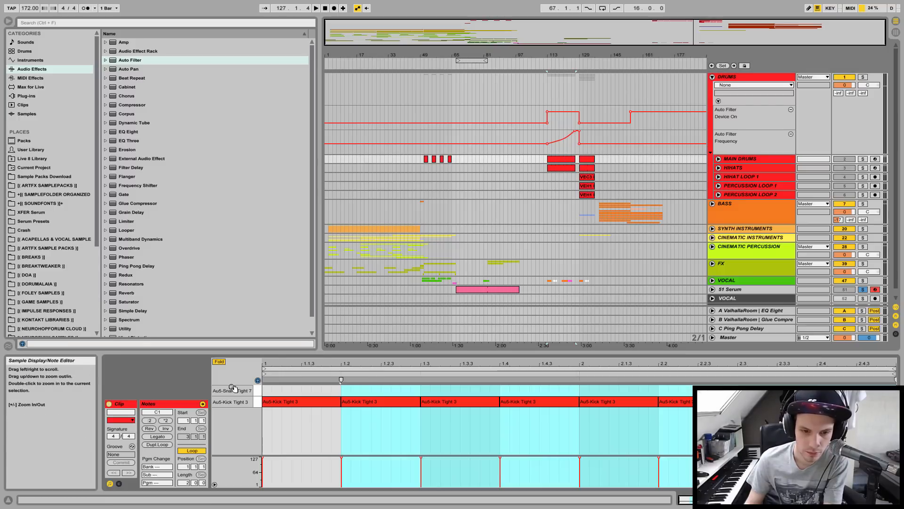
pyautogui.click(559, 159)
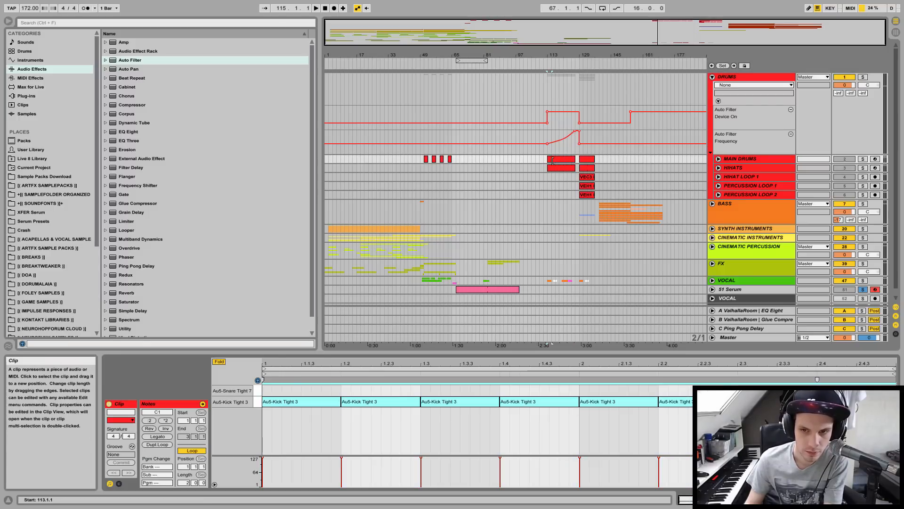
pyautogui.click(862, 159)
pyautogui.press('space')
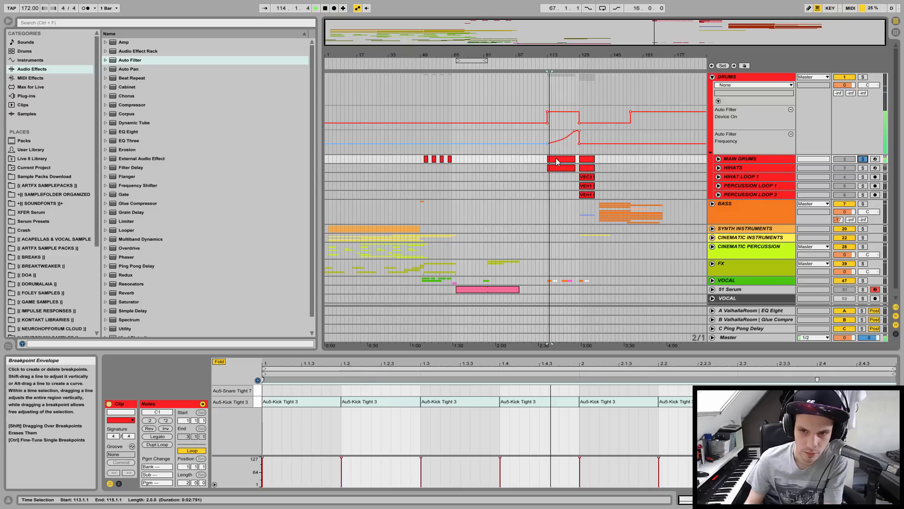
pyautogui.press('space')
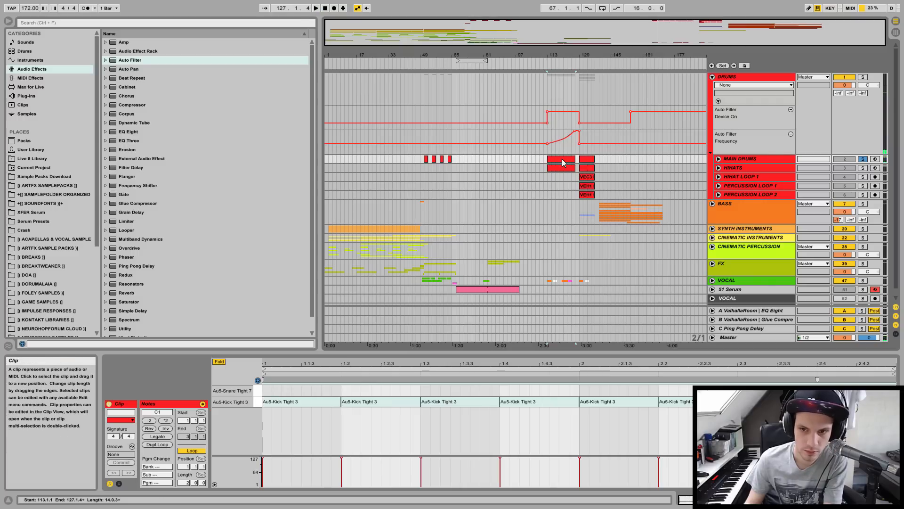
# Move the MAIN DRUMS and HIHATS buildup clips with their filter automation to bar 83, keeping Device On active only from bar 83 to 99.
pyautogui.moveTo(578, 159); pyautogui.dragTo(487, 160)
pyautogui.click(488, 160)
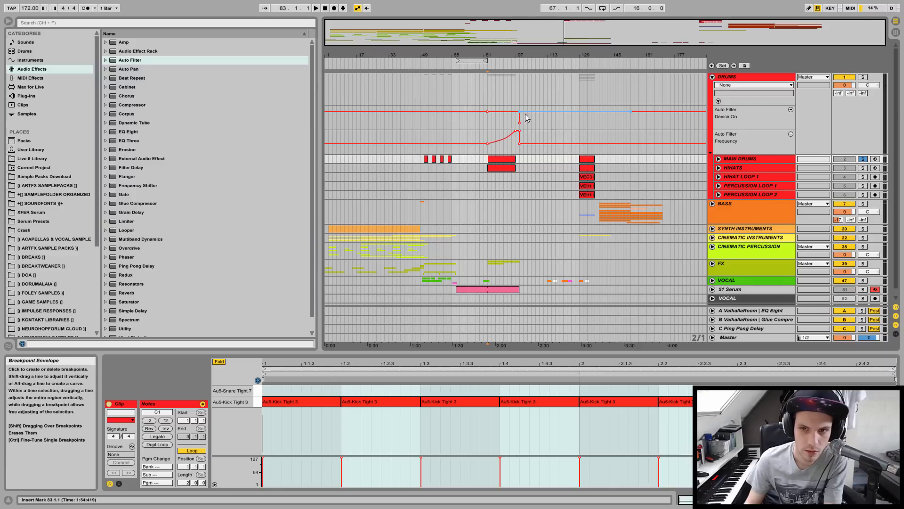
pyautogui.click(471, 115)
pyautogui.moveTo(470, 112); pyautogui.dragTo(470, 123)
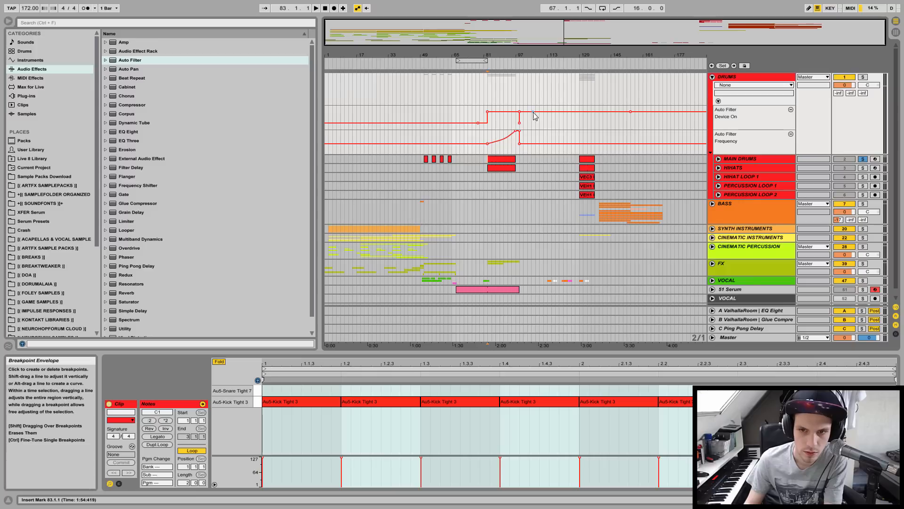
pyautogui.moveTo(529, 112); pyautogui.dragTo(529, 123)
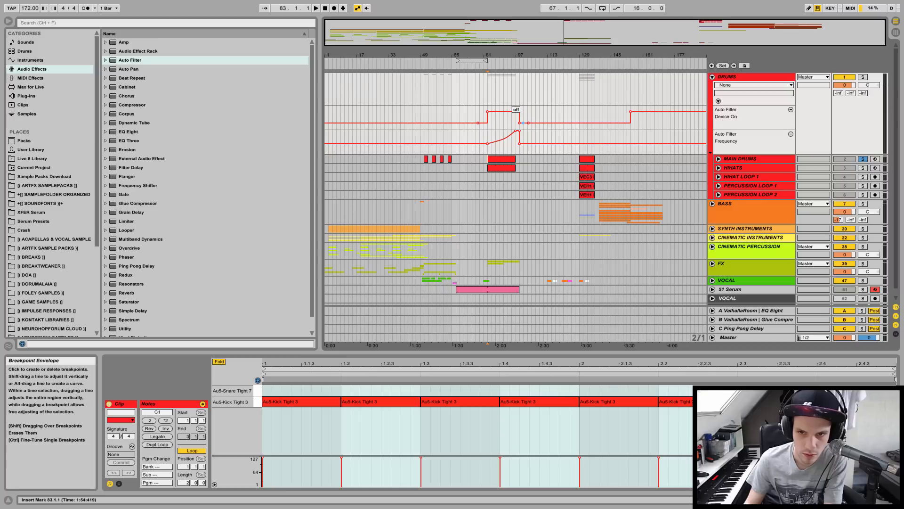
pyautogui.click(631, 112)
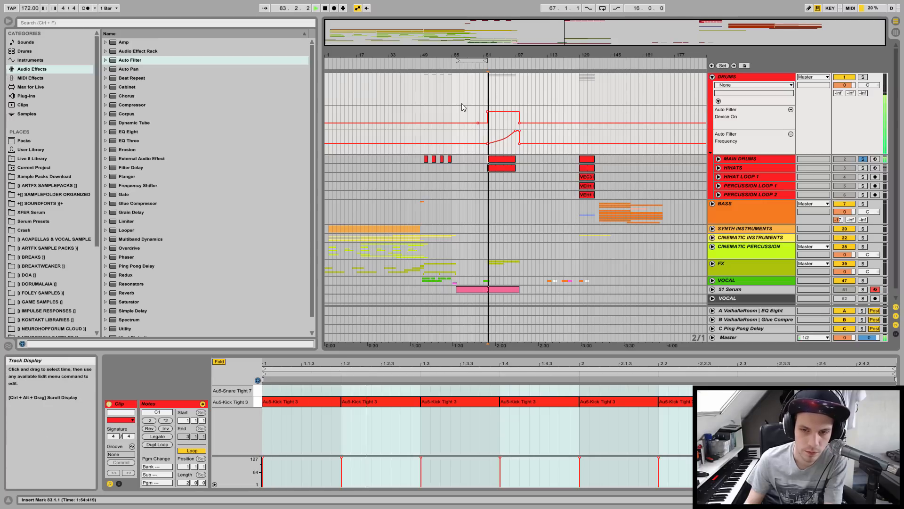
# Turn off the solos on MAIN DRUMS and Serum and play the full arrangement from bar 83 to about bar 99.
pyautogui.click(862, 159)
pyautogui.press('space')
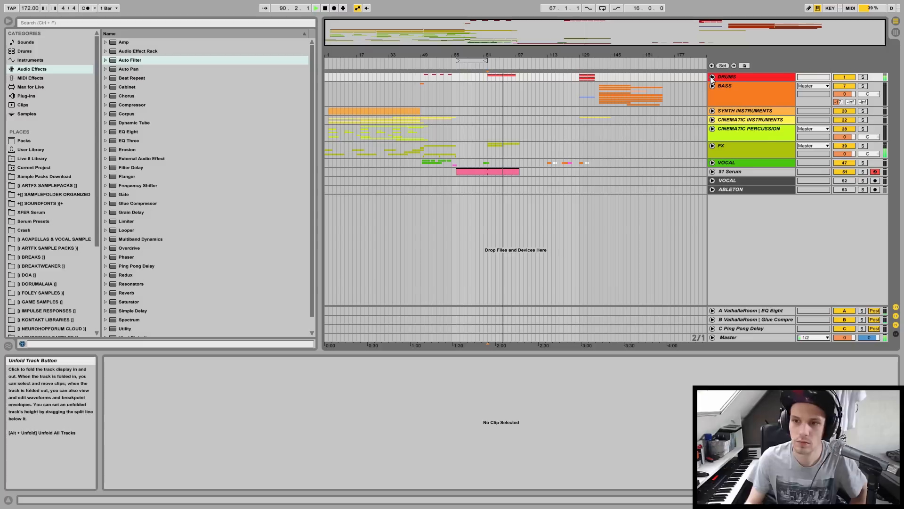
pyautogui.click(712, 78)
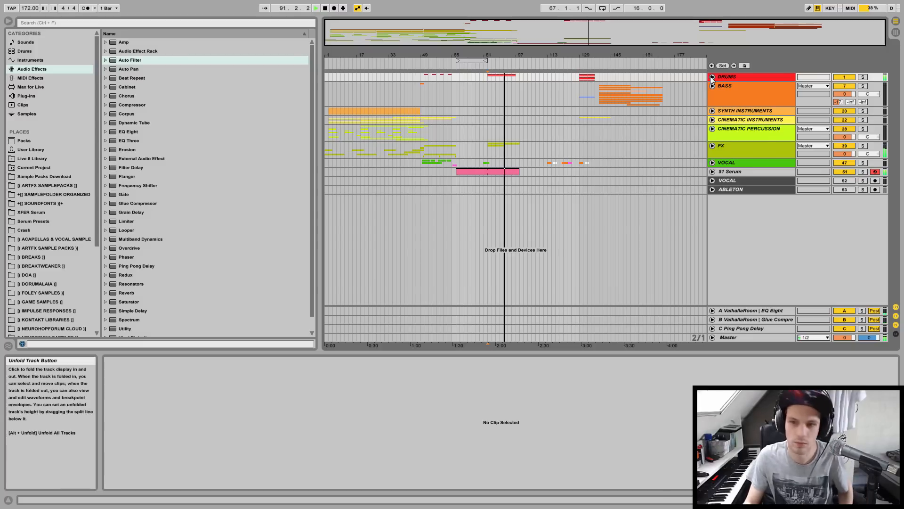
pyautogui.click(712, 172)
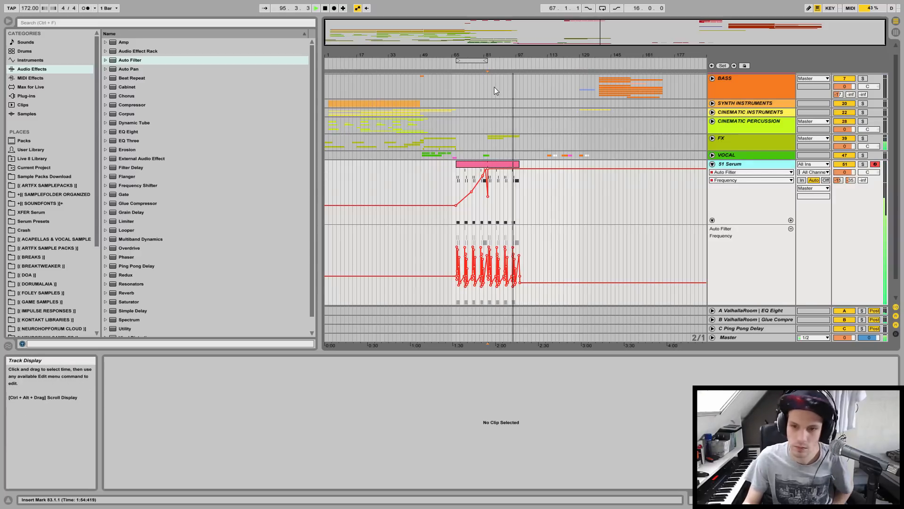
pyautogui.click(325, 8)
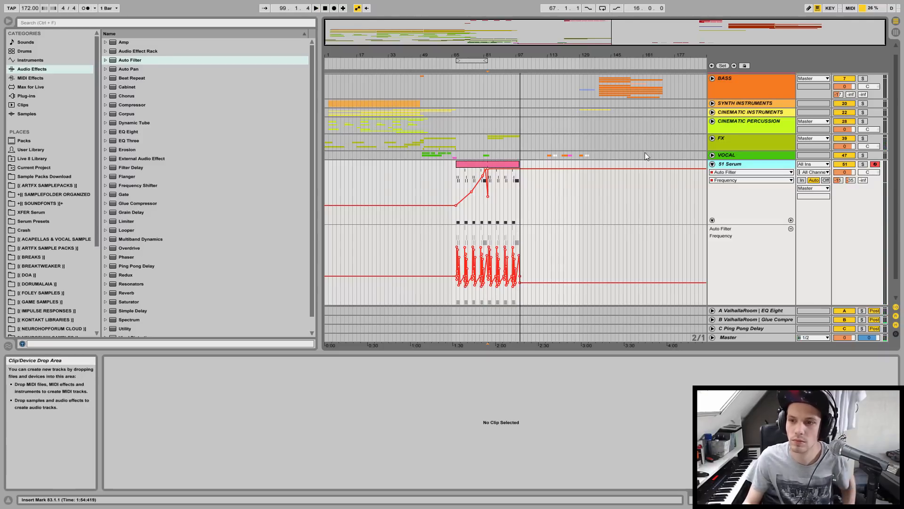
# Duplicate bars 83 to 99 of the Serum track, including automation, onto bars 99 to 115.
pyautogui.scroll(1, 501, 216)
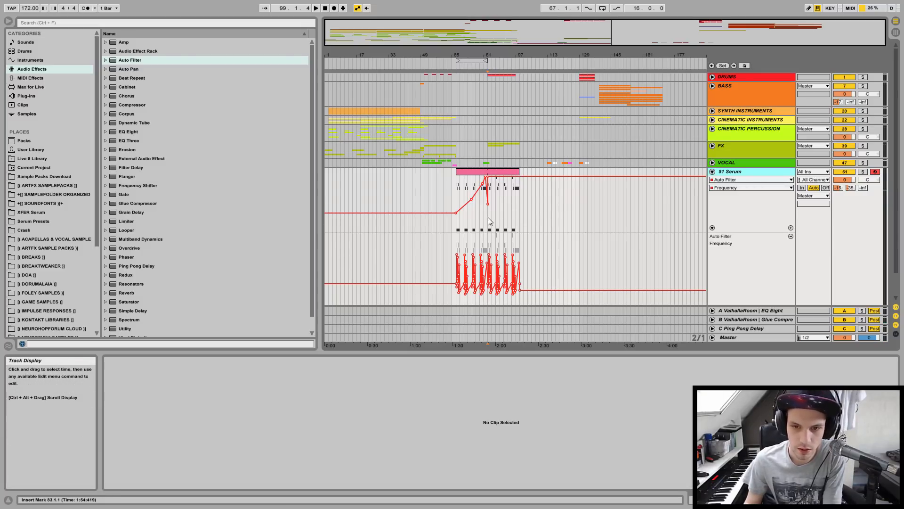
pyautogui.moveTo(497, 60); pyautogui.dragTo(515, 217)
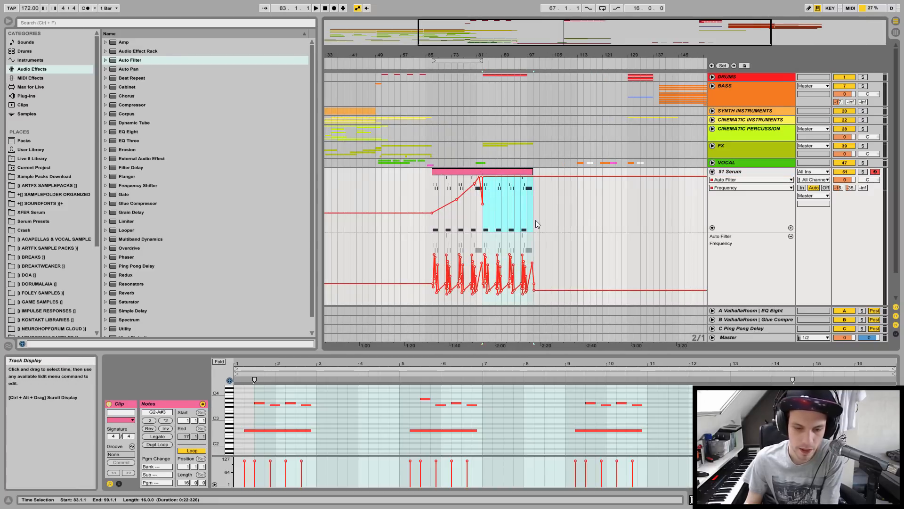
pyautogui.hotkey('ctrl', 'd')
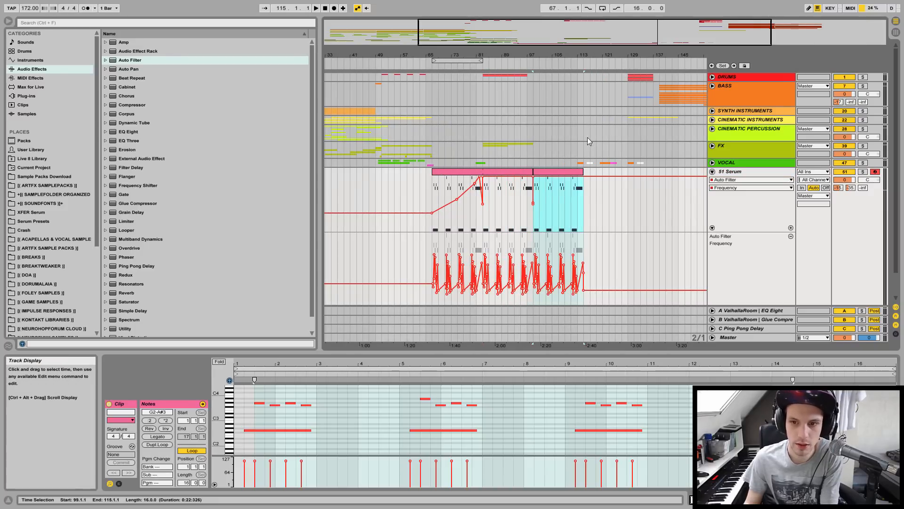
# Copy the eight-bar MAIN DRUMS clip from bar 129 to bar 99 and play the transition from bar 97.
pyautogui.click(713, 77)
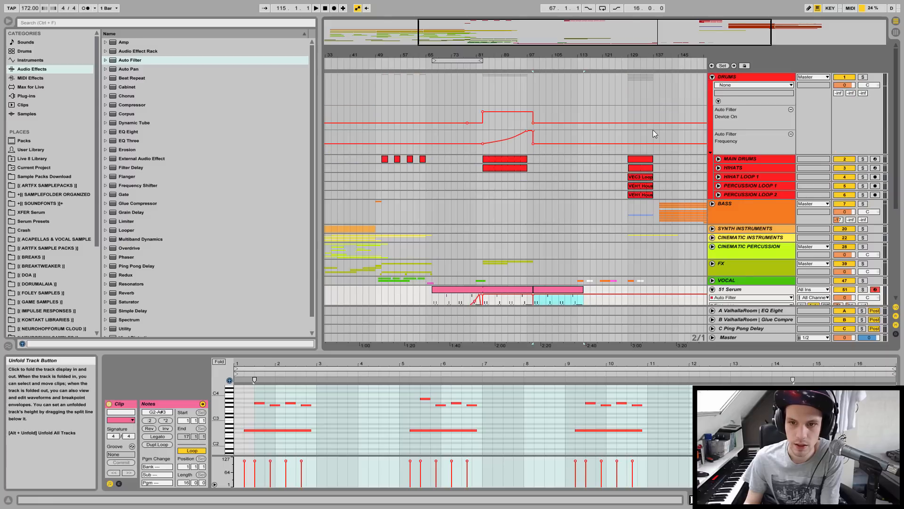
pyautogui.moveTo(645, 165); pyautogui.dragTo(552, 162)
pyautogui.press('space')
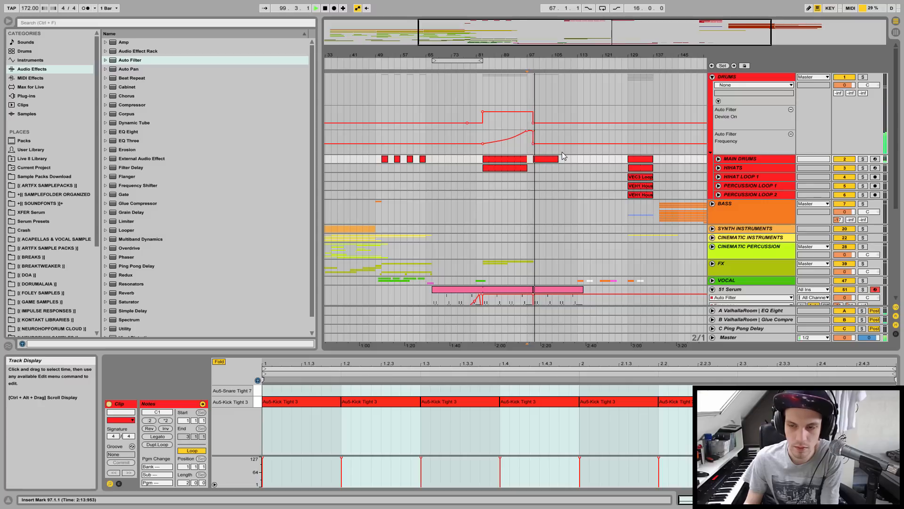
# Try stretching the copied drum clip to bar 115, trim it back to bar 107 and duplicate it to fill the remaining eight bars.
pyautogui.moveTo(559, 156); pyautogui.dragTo(584, 159)
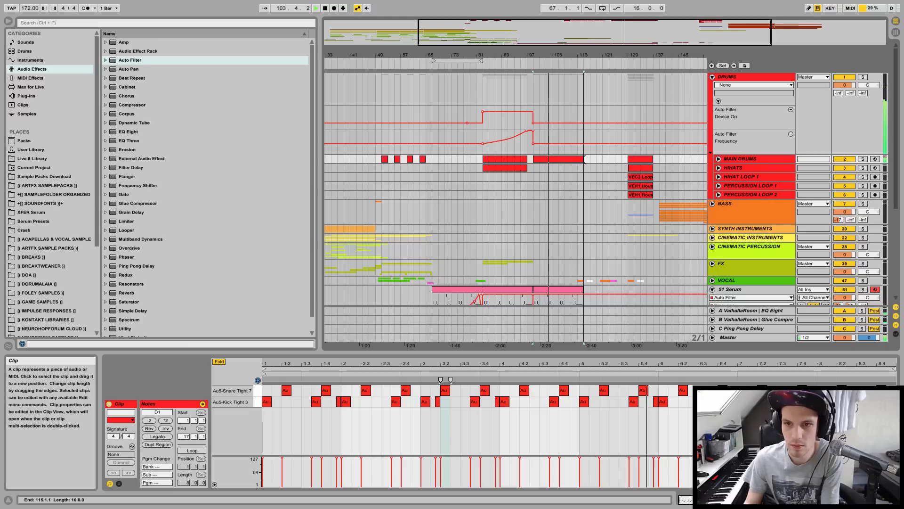
pyautogui.click(719, 158)
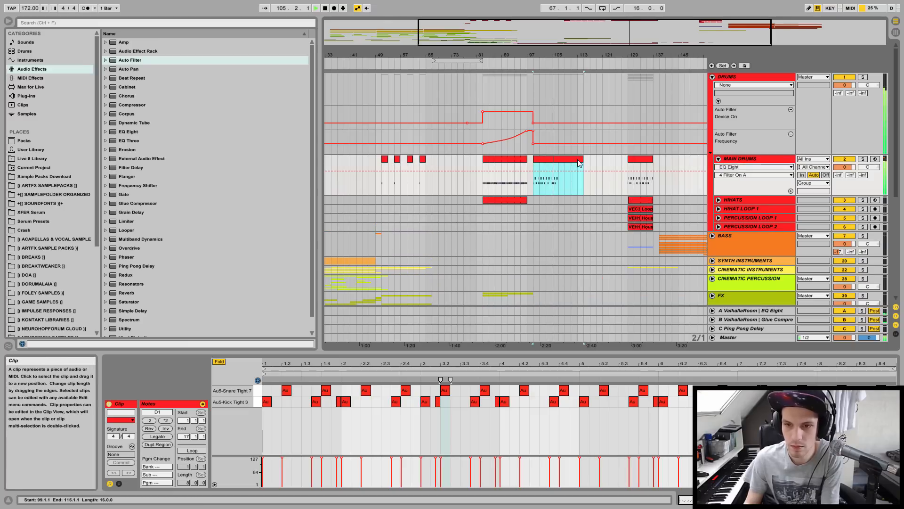
pyautogui.moveTo(583, 160); pyautogui.dragTo(556, 163)
pyautogui.hotkey('ctrl', 'd')
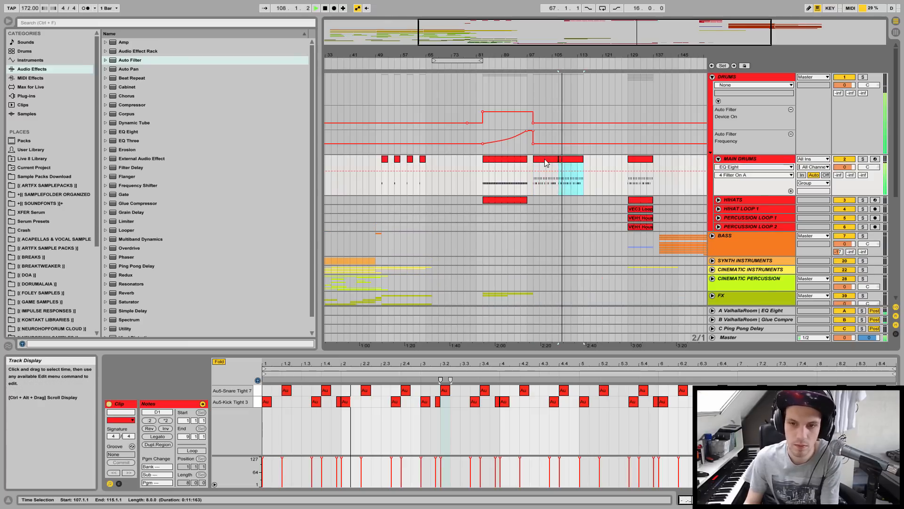
# Delete every Au5-Kick Tight 3 note except the first in the MAIN DRUMS clip at bar 99.
pyautogui.click(545, 162)
pyautogui.press('space')
pyautogui.doubleClick(548, 161)
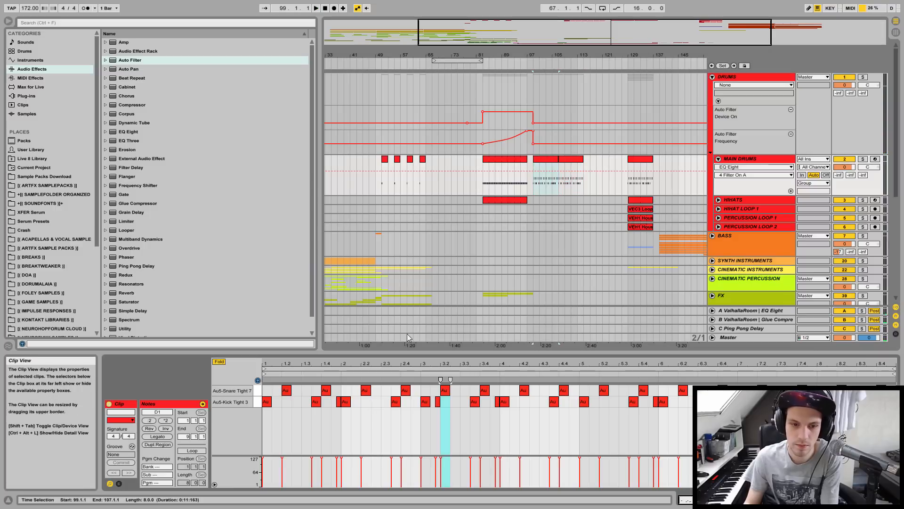
pyautogui.moveTo(307, 401); pyautogui.dragTo(819, 401)
pyautogui.press('Delete')
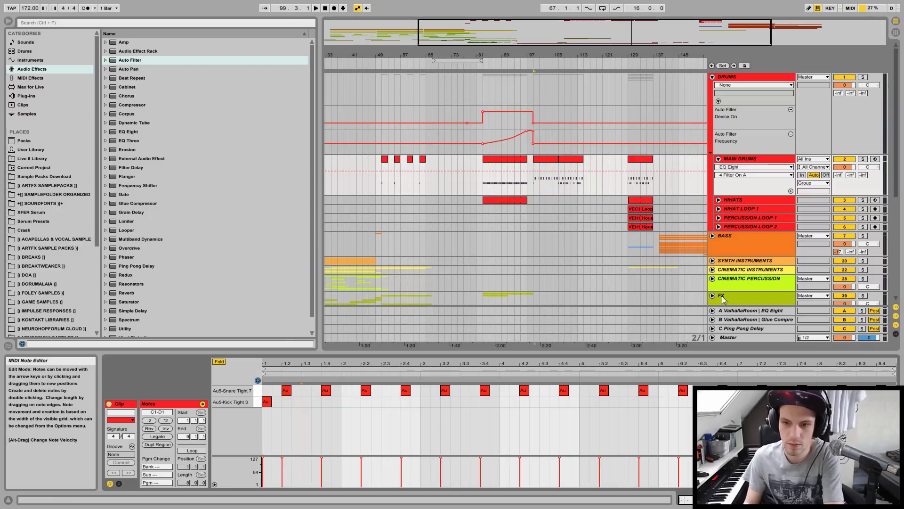
# Try additional kick notes at 1.3, 2.1 and 2.3 in the drum clip during playback, and remove them again.
pyautogui.press('space')
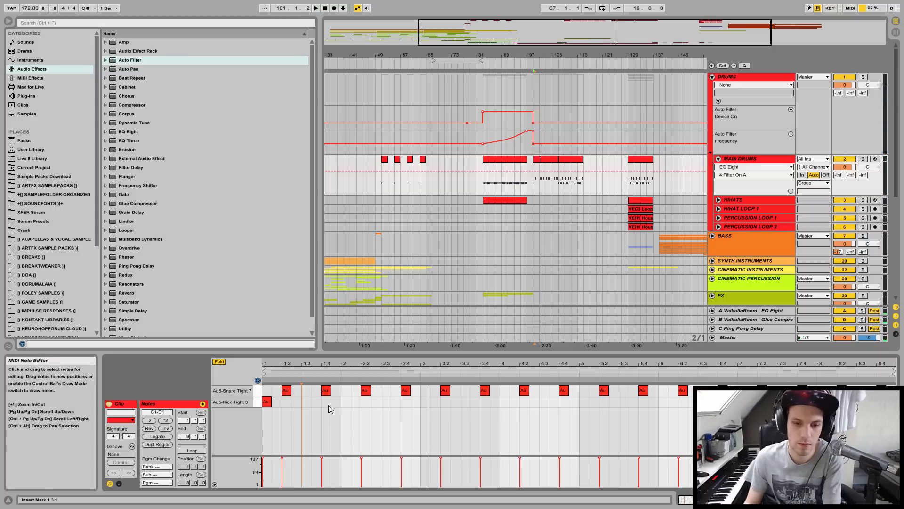
pyautogui.doubleClick(313, 403)
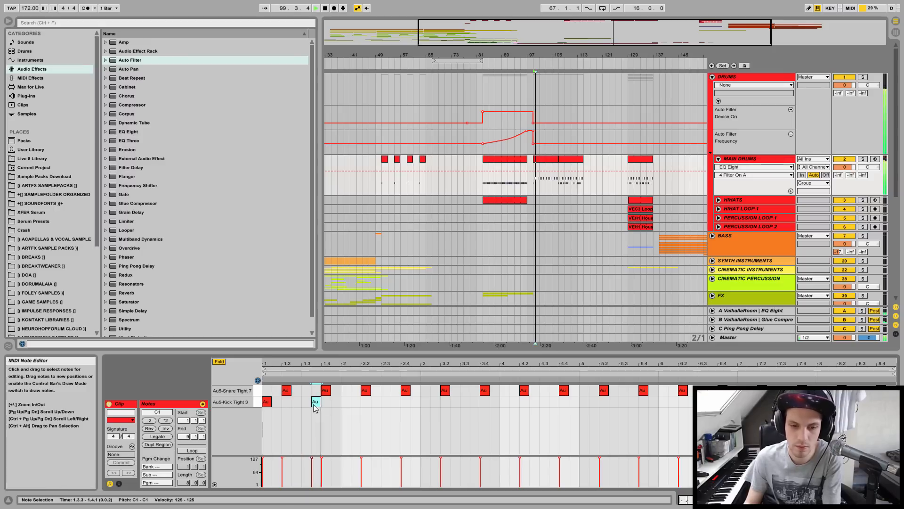
pyautogui.moveTo(314, 407)
pyautogui.mouseDown()
pyautogui.moveTo(296, 404)
pyautogui.moveTo(308, 409)
pyautogui.mouseUp()
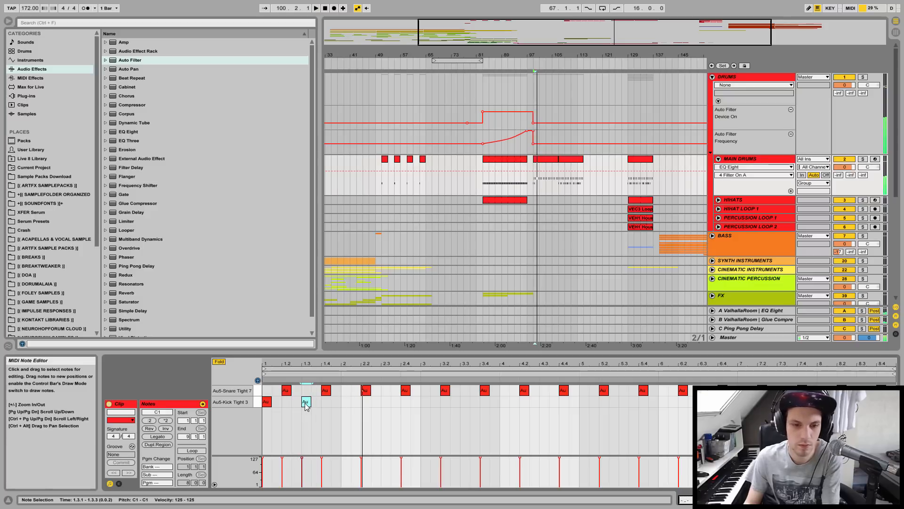
pyautogui.doubleClick(354, 401)
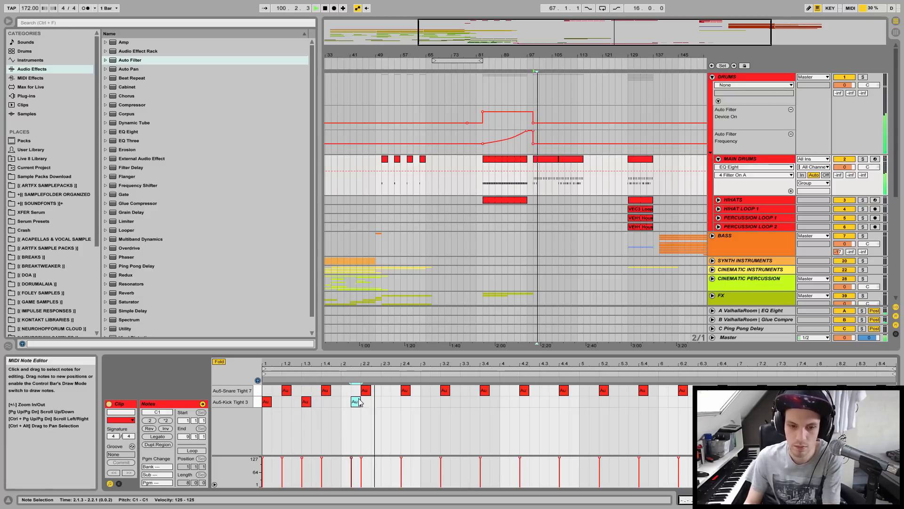
pyautogui.press('space')
pyautogui.moveTo(356, 401); pyautogui.dragTo(385, 404)
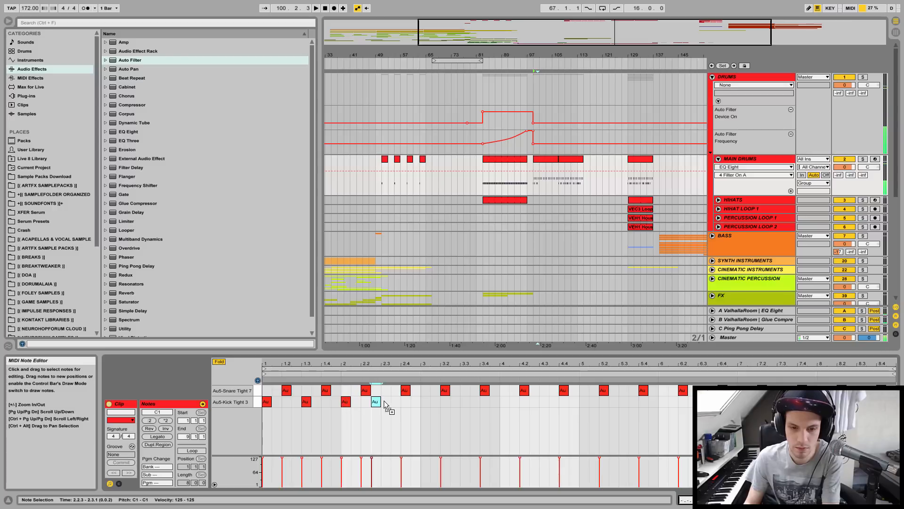
pyautogui.press('space')
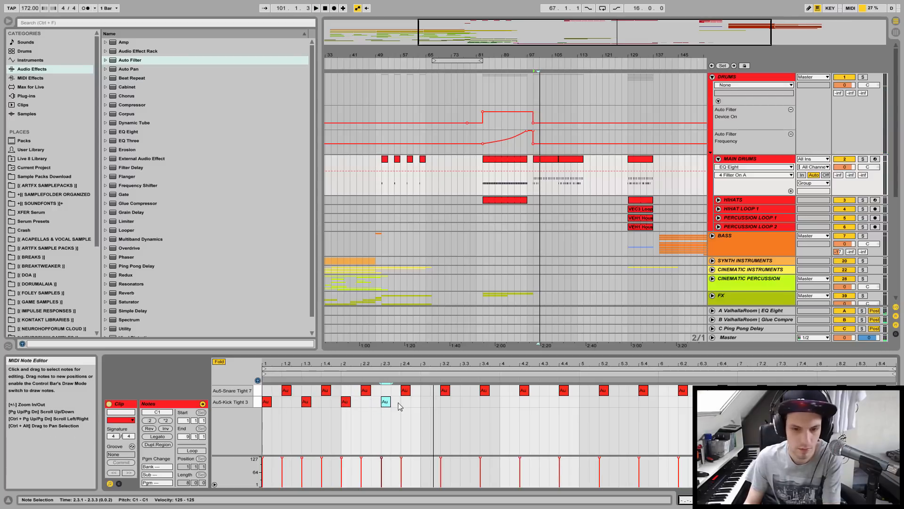
pyautogui.press('space')
pyautogui.moveTo(307, 404); pyautogui.dragTo(405, 417)
pyautogui.press('Delete')
# Select the remaining kick note and bring the MAIN DRUMS devices and the Serum track into view.
pyautogui.click(268, 403)
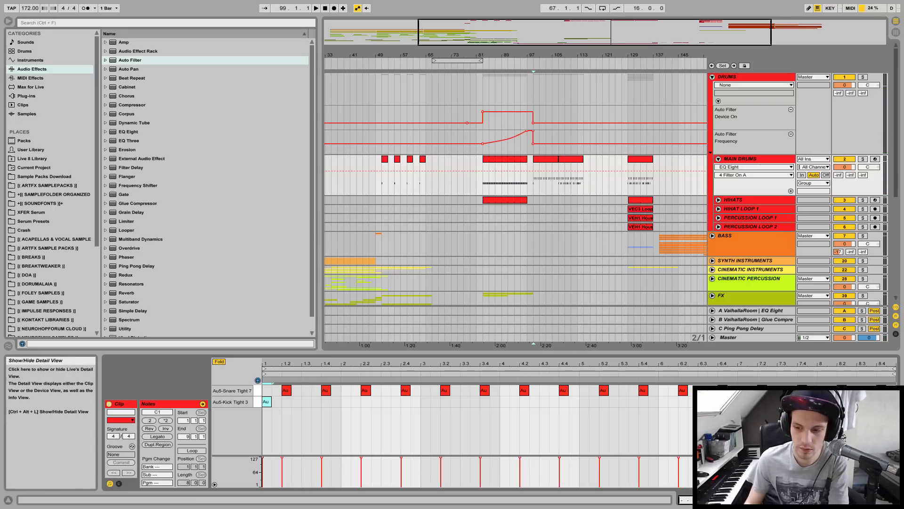
pyautogui.hotkey('shift', 'Tab')
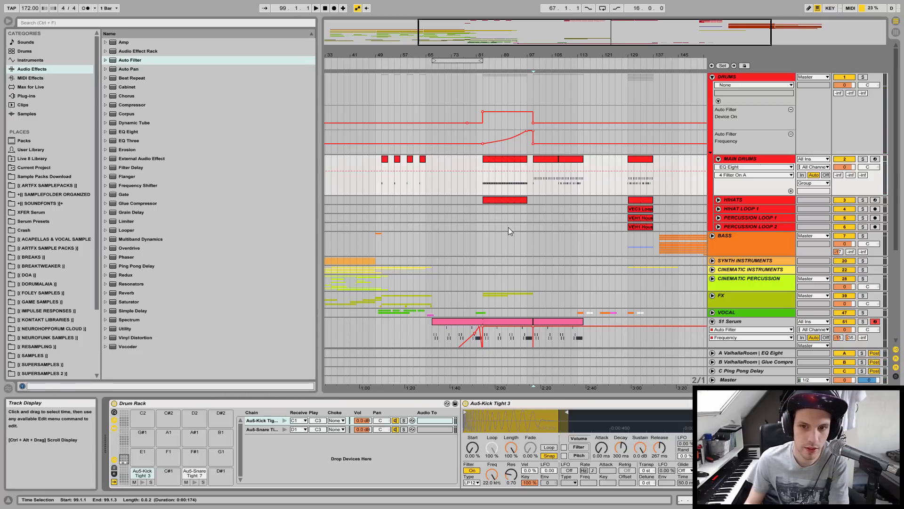
pyautogui.scroll(-2, 508, 227)
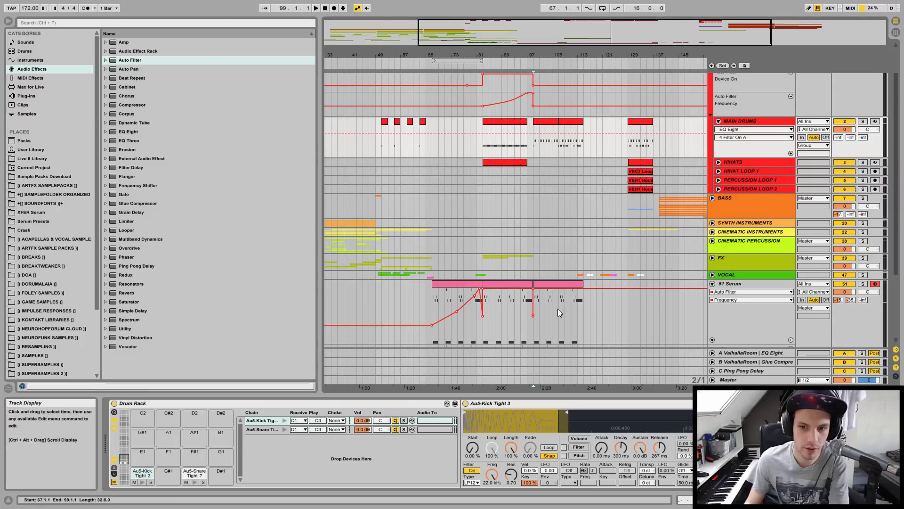
# Delete the Serum clip and its automation from bar 99 to bar 115.
pyautogui.click(551, 284)
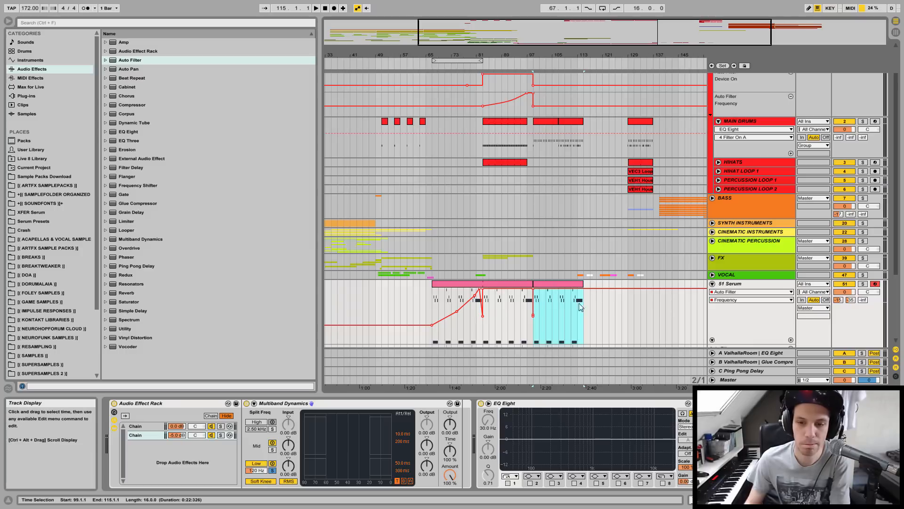
pyautogui.doubleClick(560, 284)
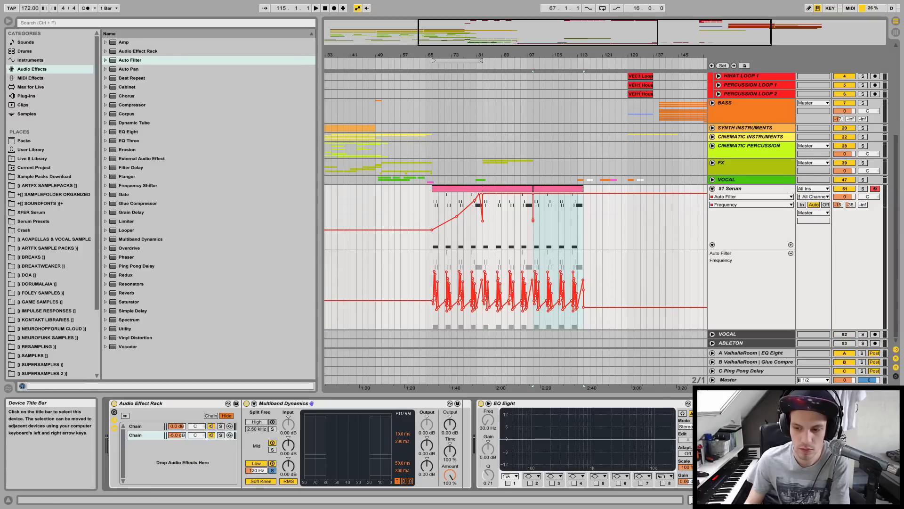
pyautogui.hotkey('shift', 'Tab')
pyautogui.click(549, 188)
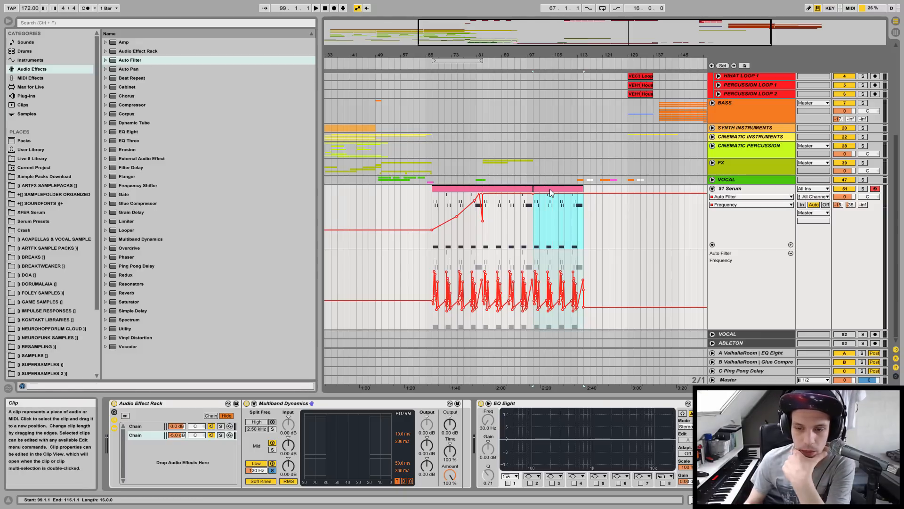
pyautogui.press('Delete')
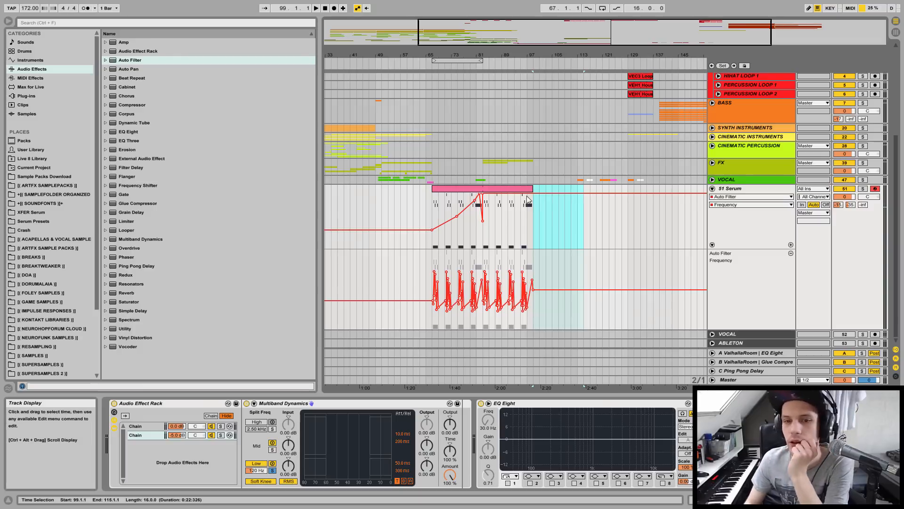
# Solo the Serum track and audition its two Audio Effect Rack chains from bar 67, leaving the second chain soloed.
pyautogui.click(432, 211)
pyautogui.click(862, 188)
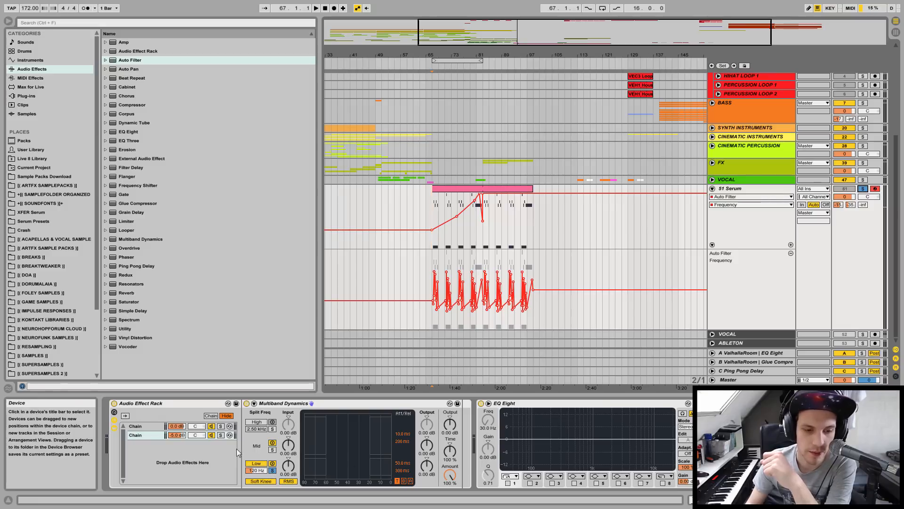
pyautogui.click(220, 434)
pyautogui.press('space')
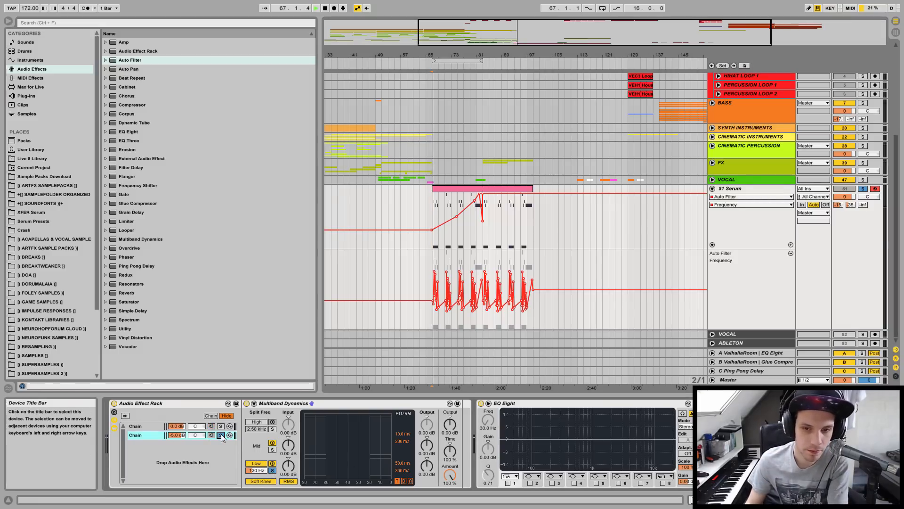
pyautogui.press('space')
pyautogui.click(221, 426)
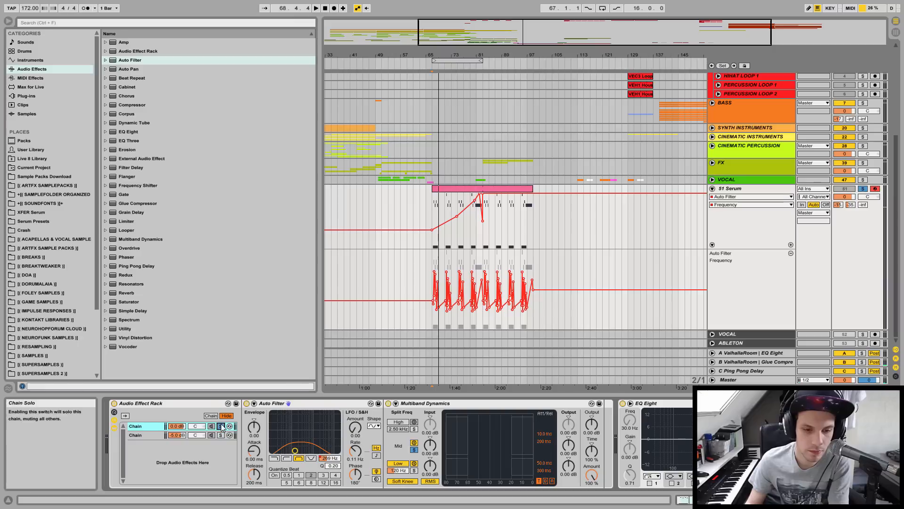
pyautogui.click(221, 435)
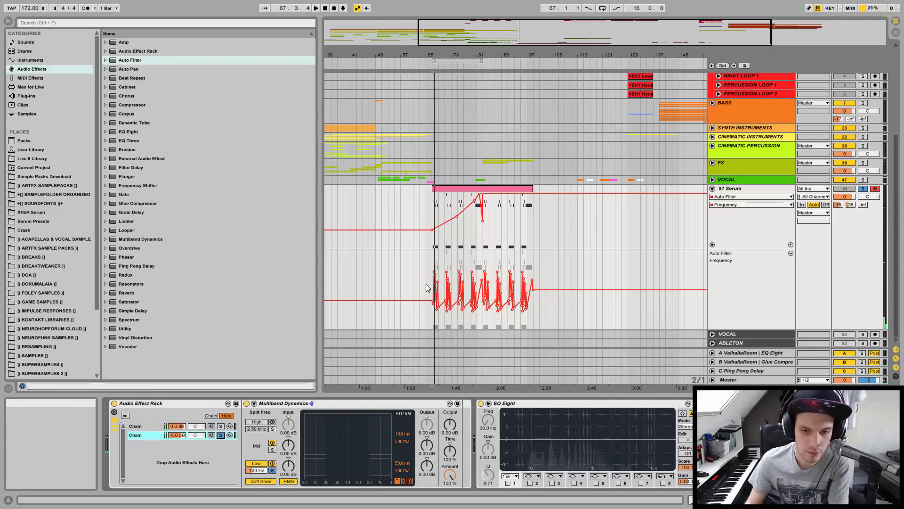
pyautogui.press('space')
pyautogui.press('space')
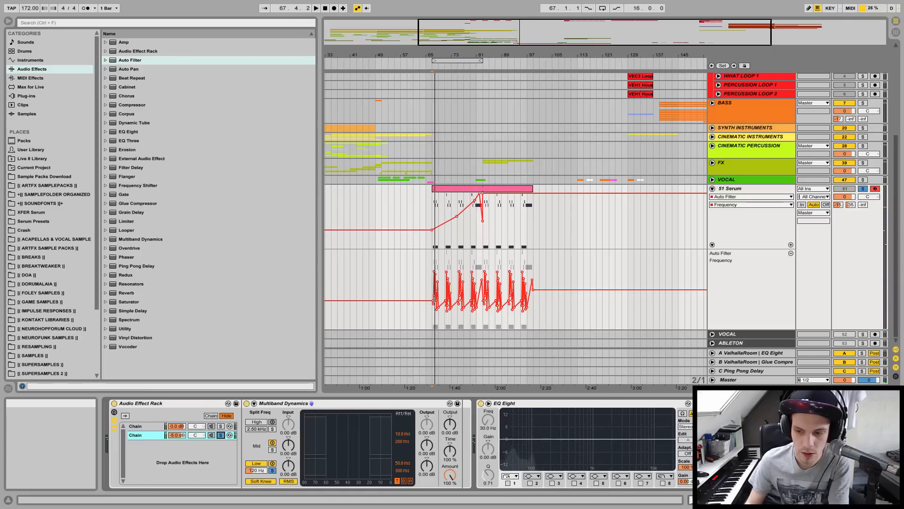
# Set Serum's sub oscillator to octave -3 at 100% level with Direct Out enabled, and audition it.
pyautogui.click(800, 499)
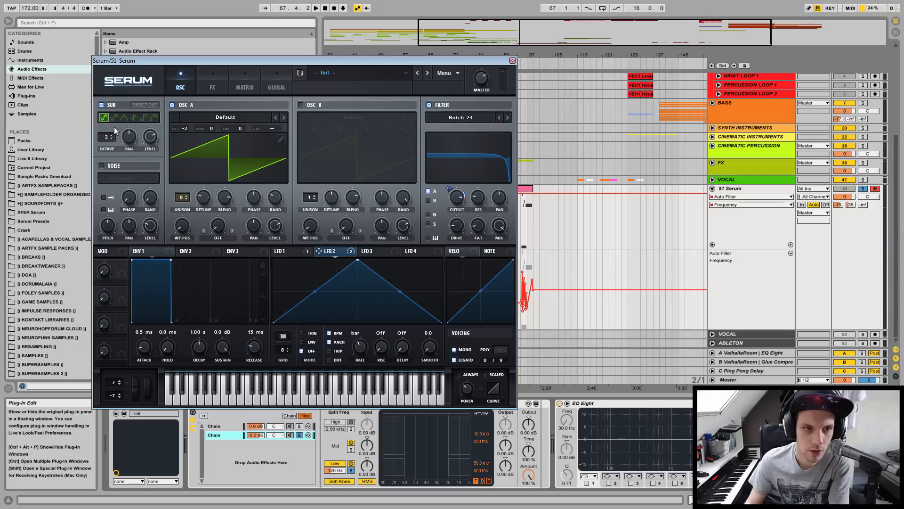
pyautogui.moveTo(103, 137); pyautogui.dragTo(103, 142)
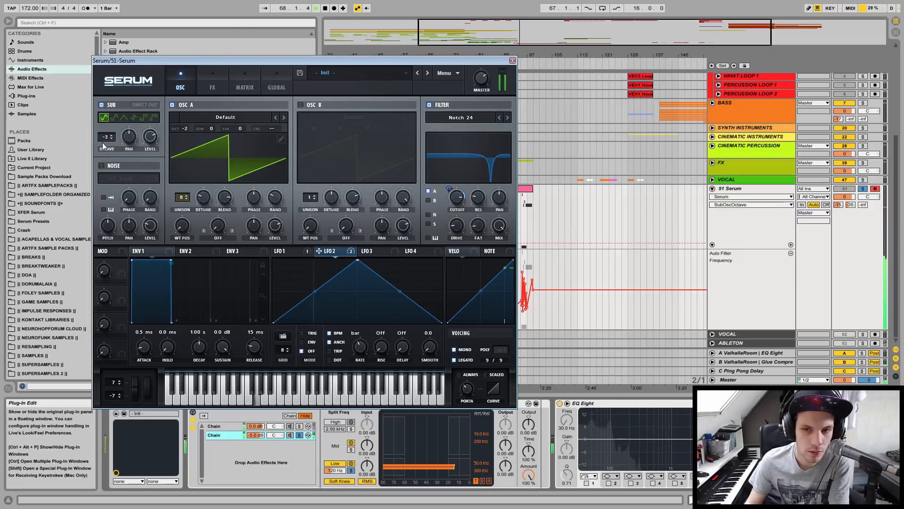
pyautogui.press('space')
pyautogui.moveTo(150, 136); pyautogui.dragTo(159, 66)
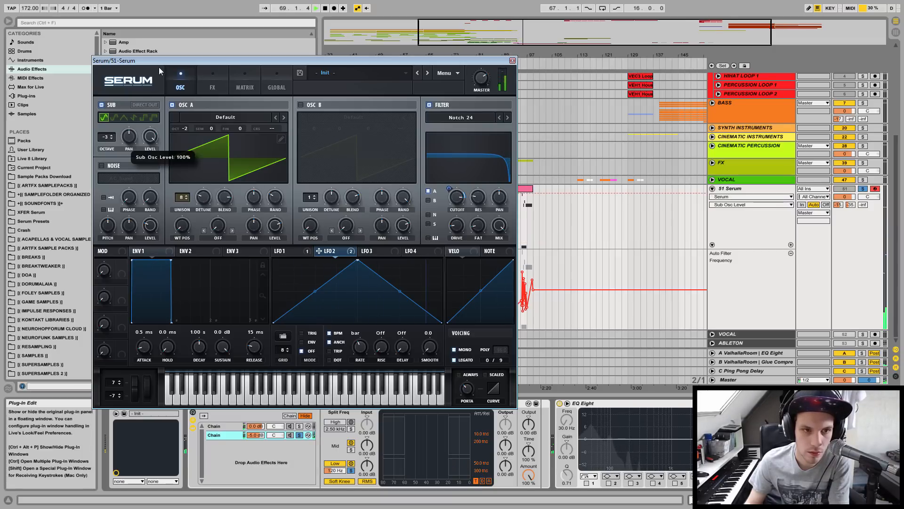
pyautogui.click(147, 105)
pyautogui.press('space')
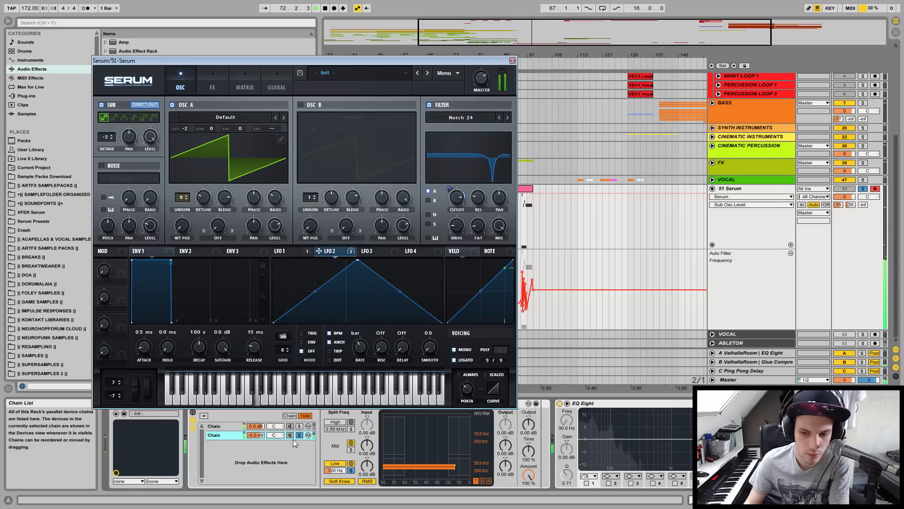
pyautogui.press('space')
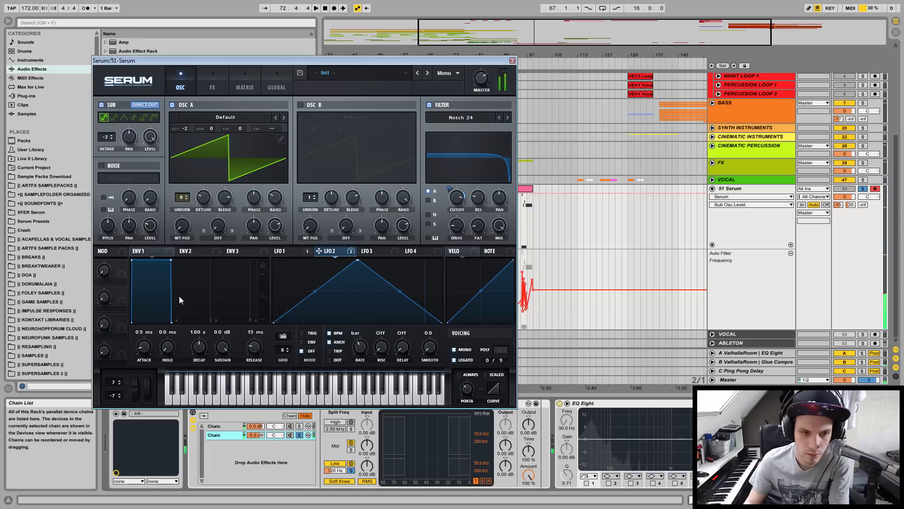
# Set the sub oscillator's octave to -2 and audition each of its waveforms, returning to the sine.
pyautogui.click(111, 135)
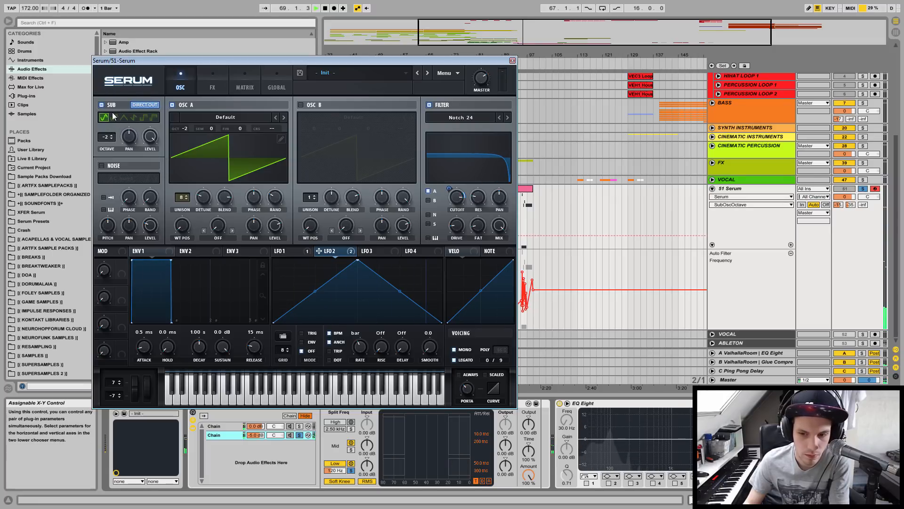
pyautogui.click(113, 118)
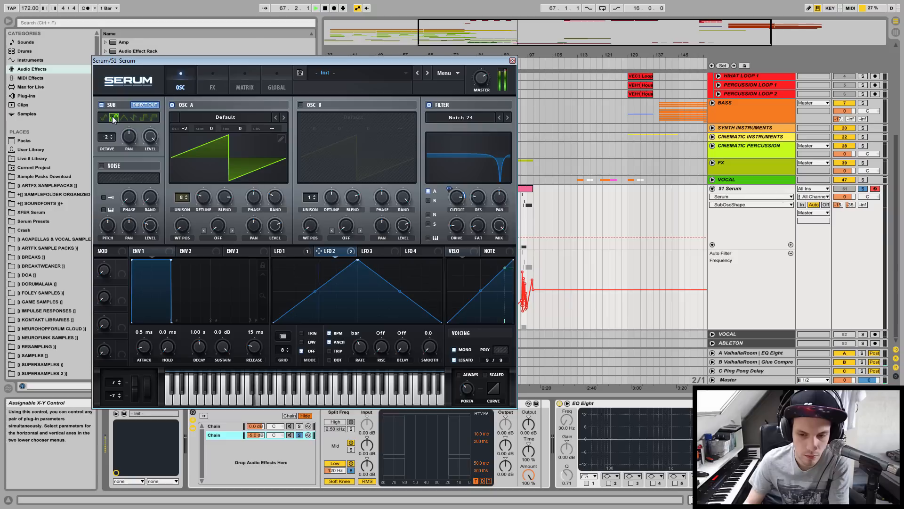
pyautogui.click(123, 119)
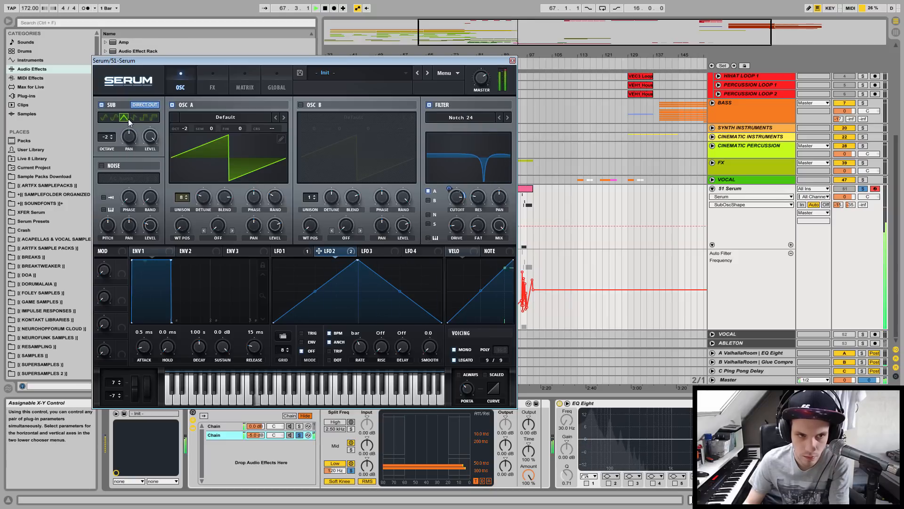
pyautogui.click(134, 117)
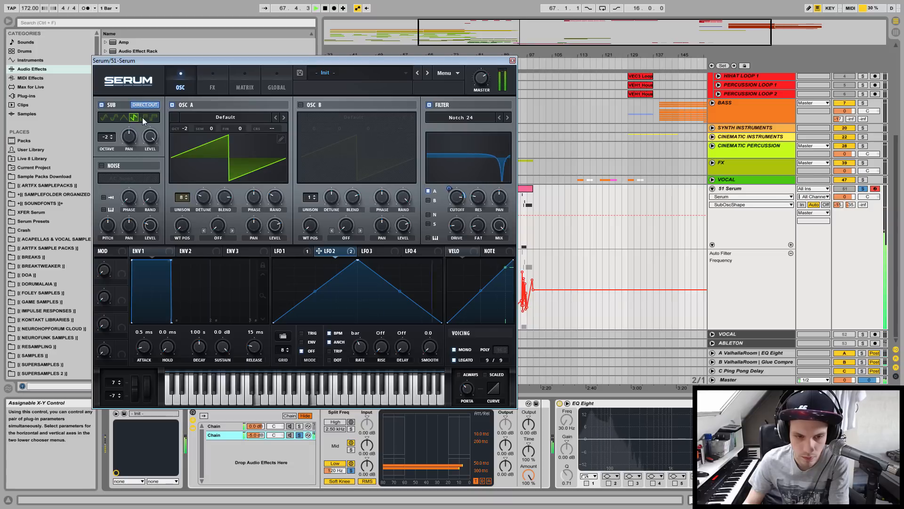
pyautogui.press('space')
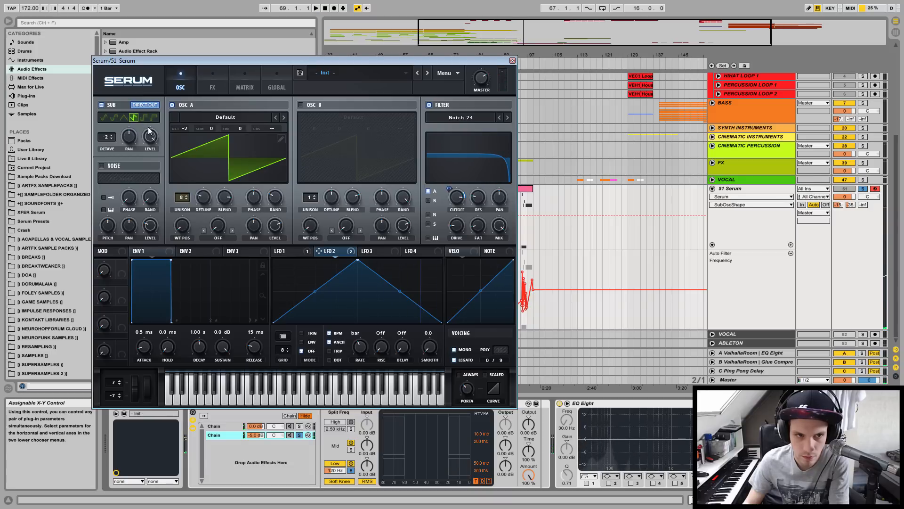
pyautogui.press('space')
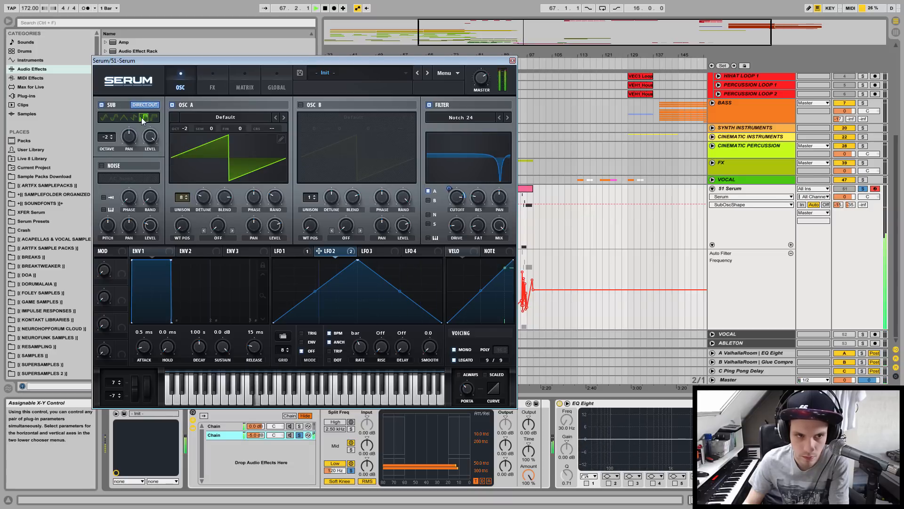
pyautogui.click(156, 117)
pyautogui.press('space')
pyautogui.click(104, 118)
pyautogui.press('space')
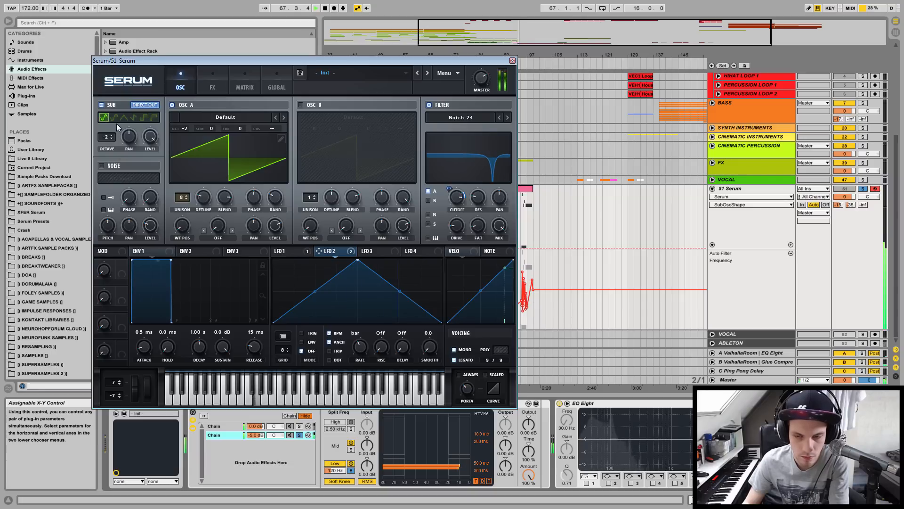
pyautogui.press('space')
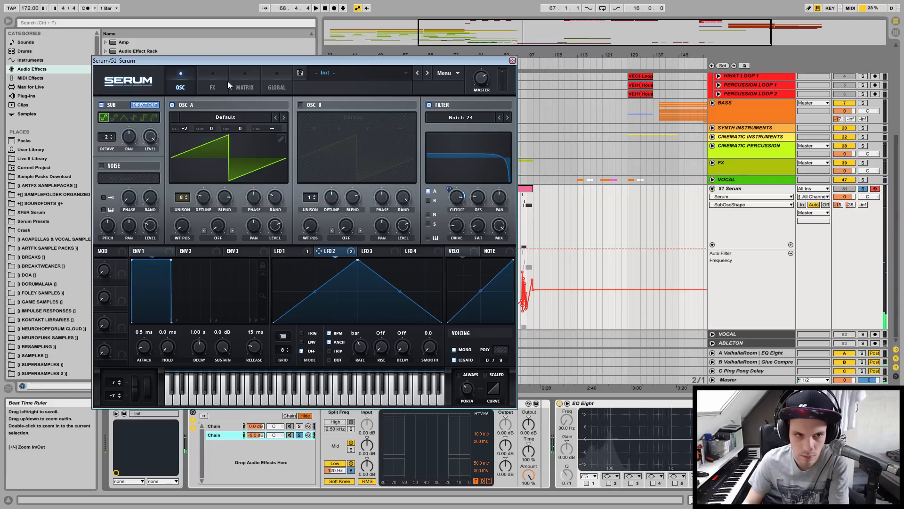
# Choose the second sub oscillator waveform, audition it and close the Serum window.
pyautogui.click(114, 119)
pyautogui.press('space')
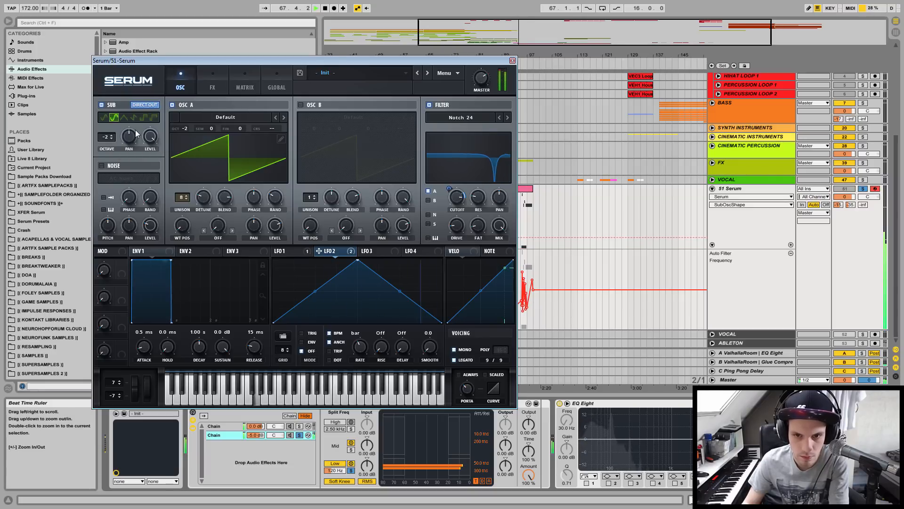
pyautogui.press('space')
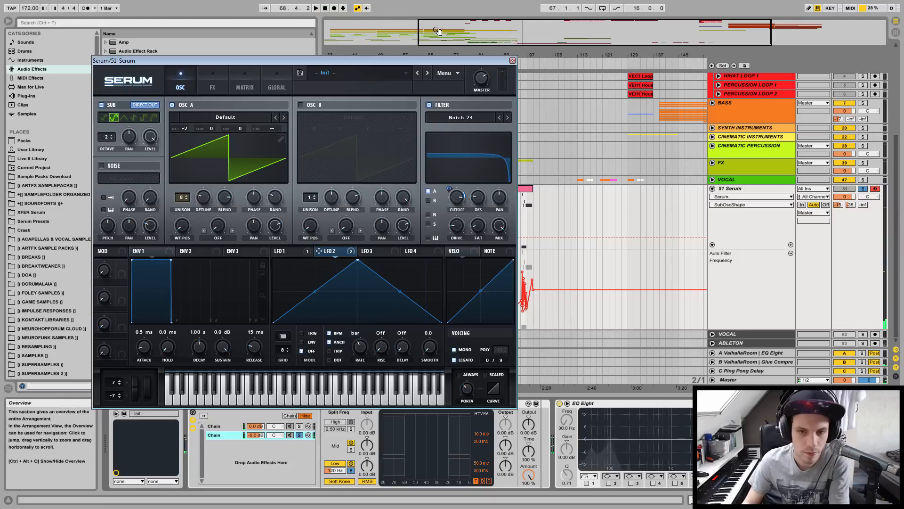
pyautogui.click(512, 60)
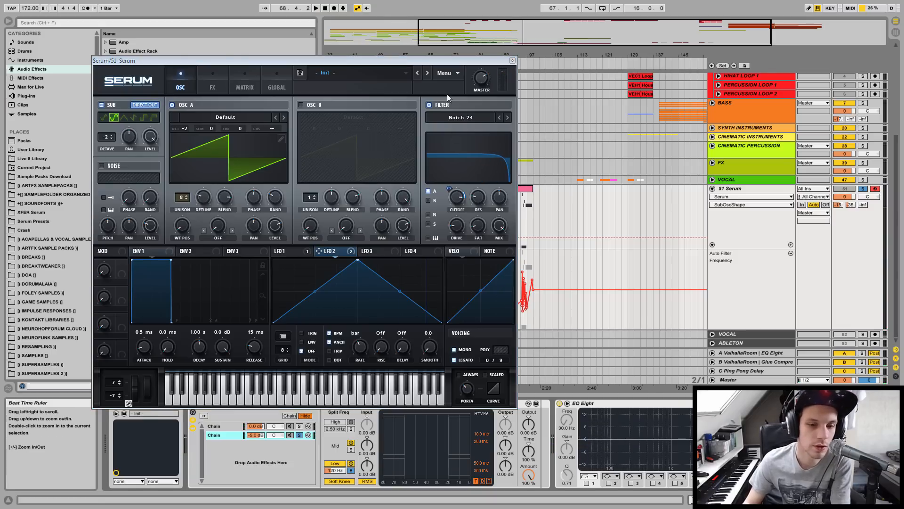
# Unsolo the second rack chain and adjust the Auto Filter's resonance while the bass plays from bar 67.
pyautogui.click(299, 434)
pyautogui.press('space')
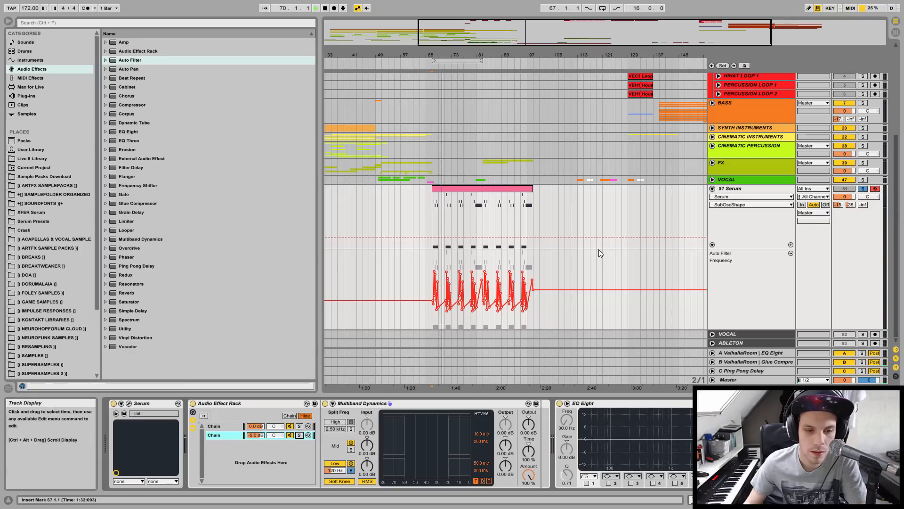
pyautogui.moveTo(843, 459); pyautogui.dragTo(843, 468)
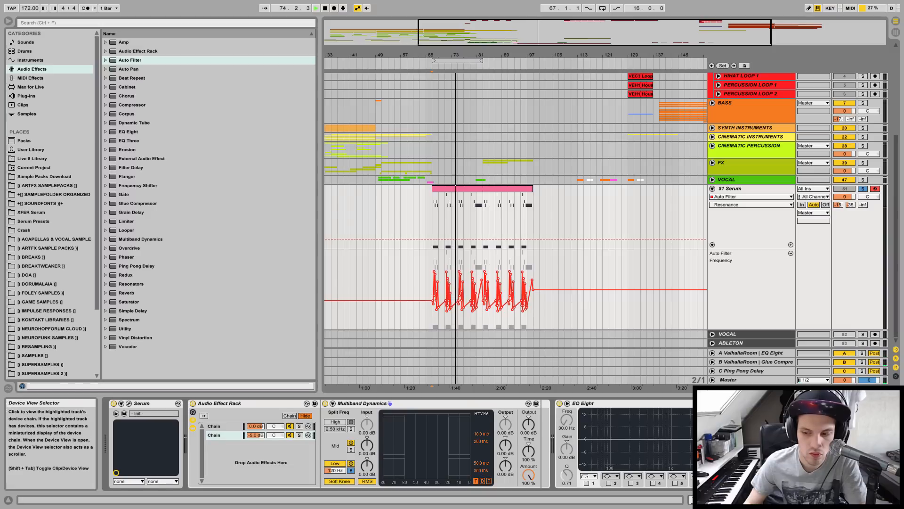
pyautogui.scroll(-3, 583, 432)
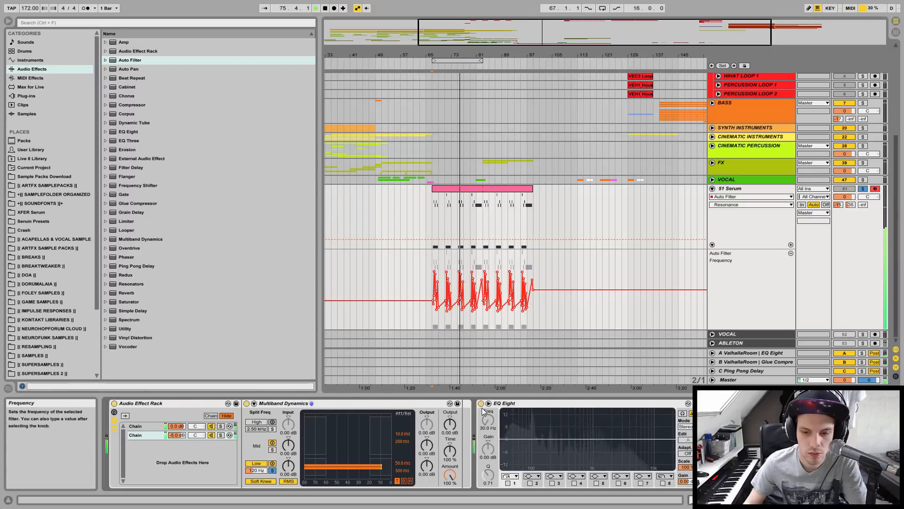
# Enable band 2 in the Serum track's EQ Eight and shape it into a -12 dB cut at about 381 Hz.
pyautogui.click(530, 483)
pyautogui.press('space')
pyautogui.moveTo(550, 464); pyautogui.dragTo(577, 462)
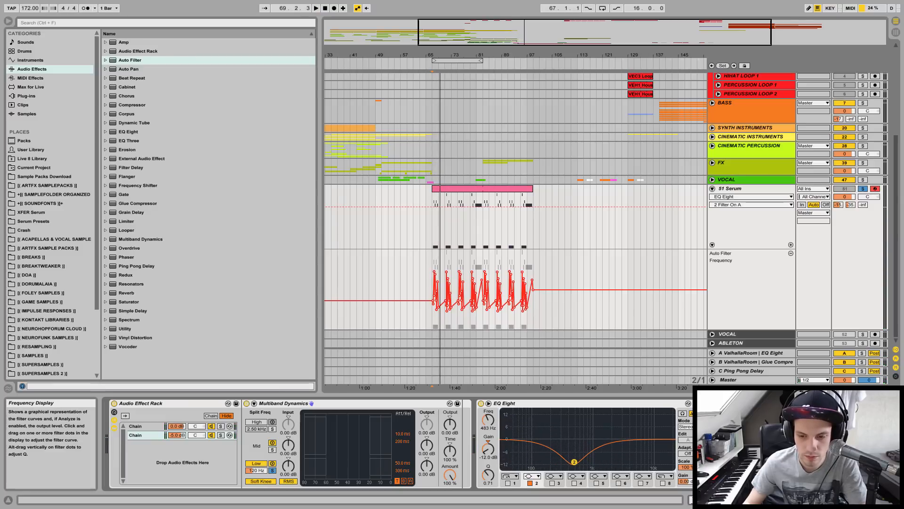
pyautogui.click(489, 420)
# Automate EQ Eight's band 2 frequency to rise from bar 67 to bar 75 and fall back by bar 83, and play it.
pyautogui.click(432, 228)
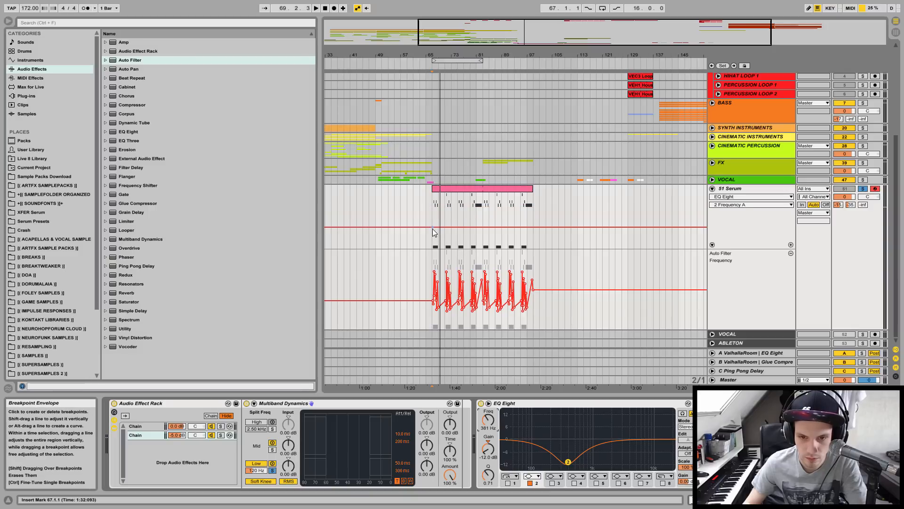
pyautogui.moveTo(443, 227); pyautogui.dragTo(484, 227)
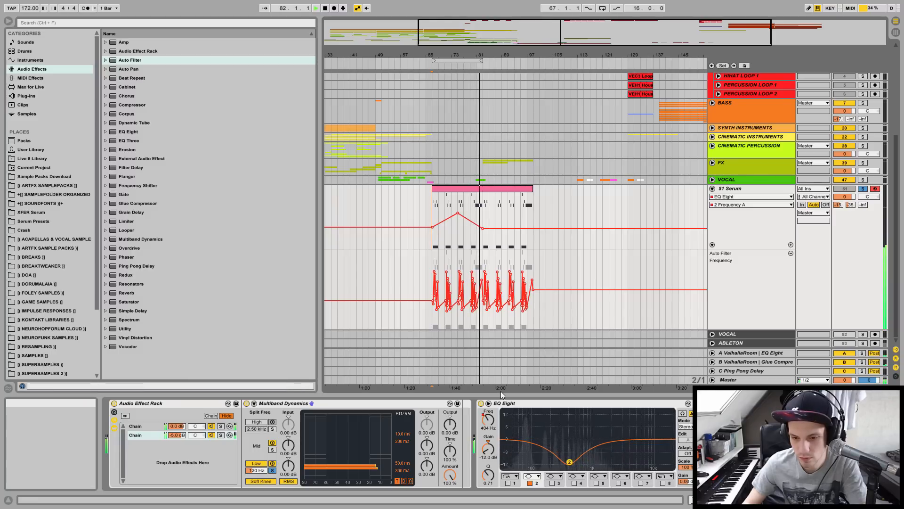
pyautogui.press('space')
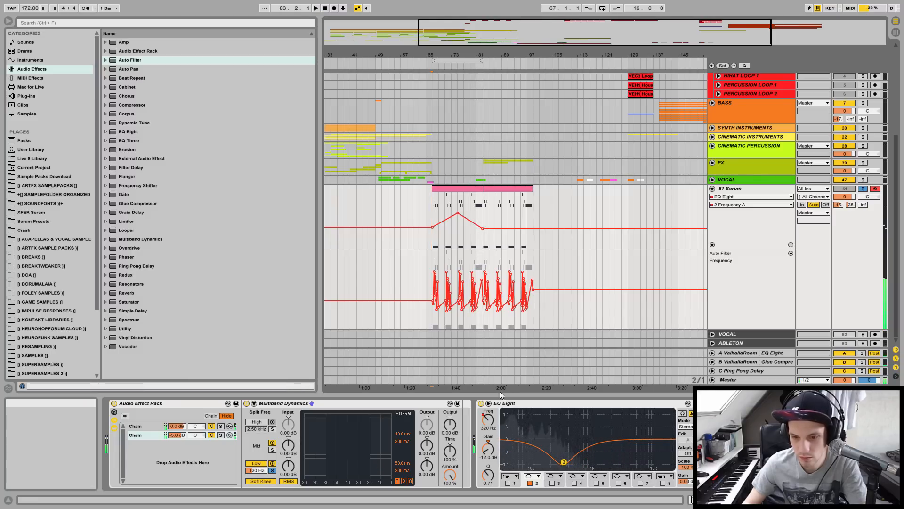
# Automate the Serum track's EQ Eight Device On parameter in a new lane so it switches off from bar 83 onward.
pyautogui.click(494, 405)
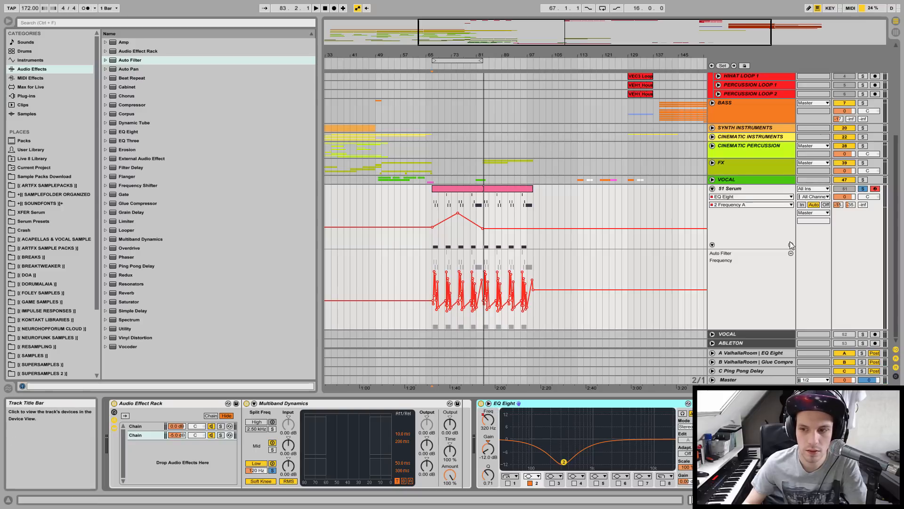
pyautogui.click(791, 244)
pyautogui.click(492, 403)
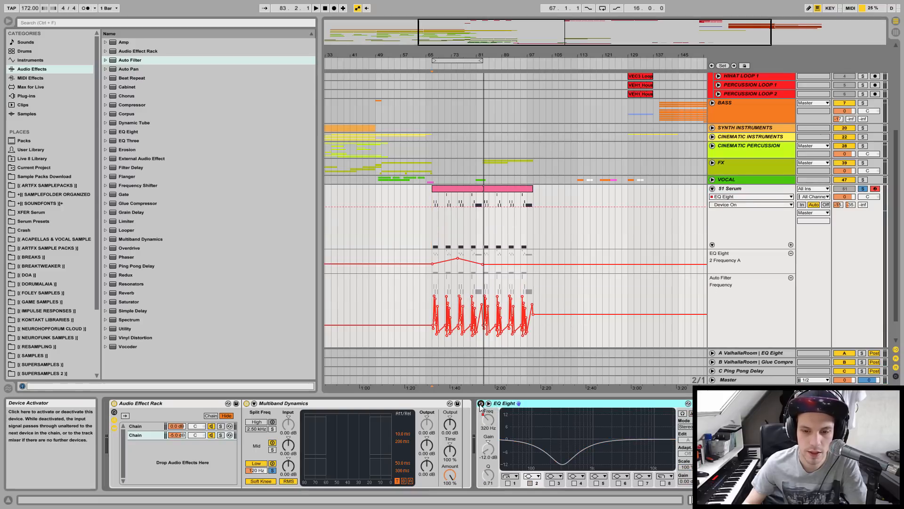
pyautogui.click(809, 8)
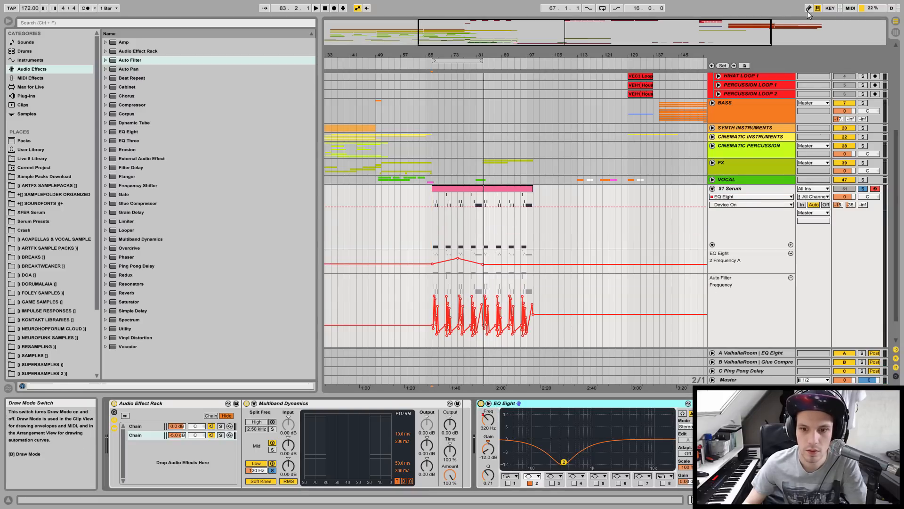
pyautogui.click(491, 231)
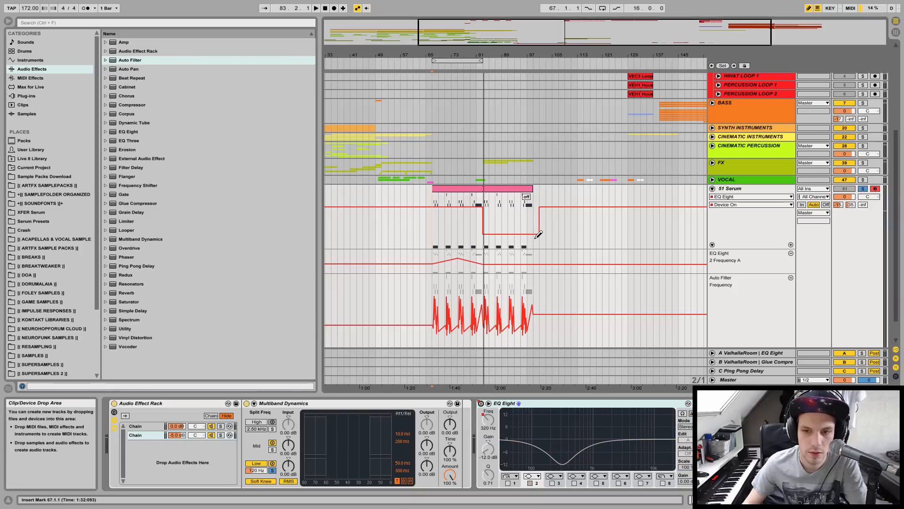
pyautogui.click(809, 8)
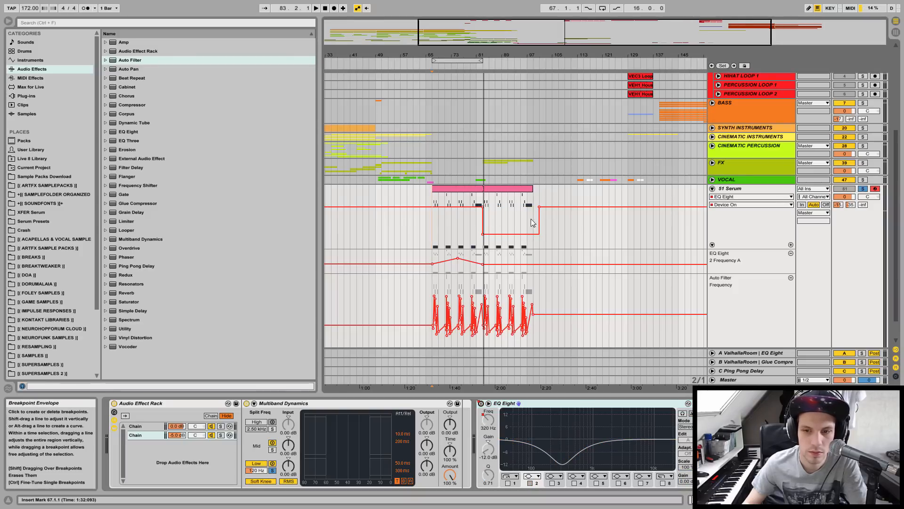
pyautogui.click(538, 207)
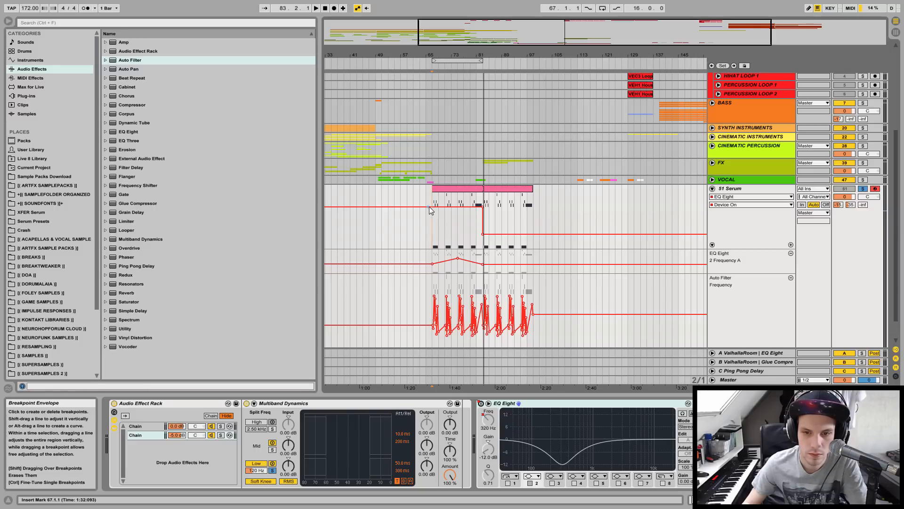
# Play the bass from bar 67, then from bar 79, to audition the EQ Eight bypass at bar 83.
pyautogui.press('space')
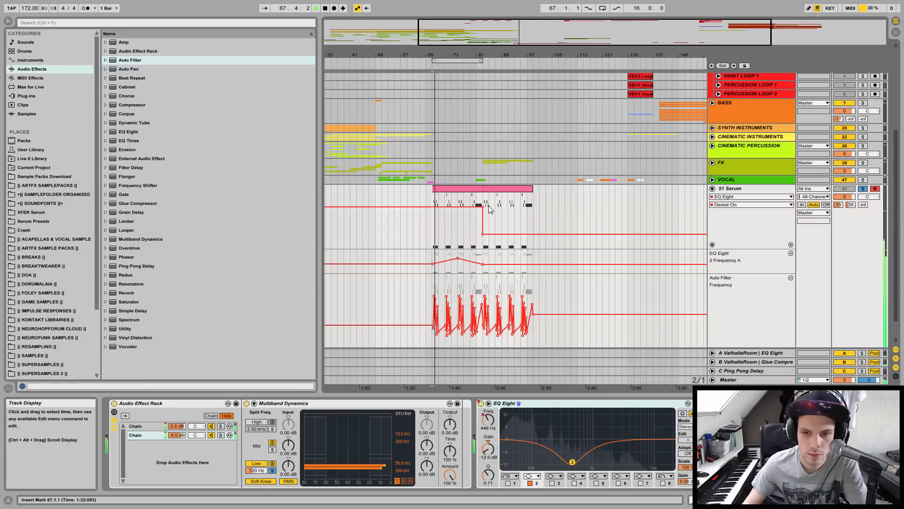
pyautogui.click(474, 201)
pyautogui.press('space')
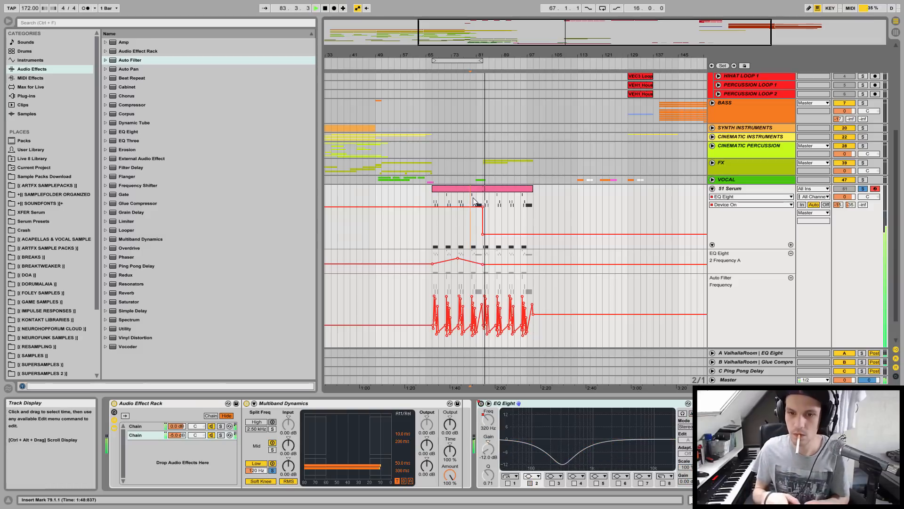
pyautogui.press('space')
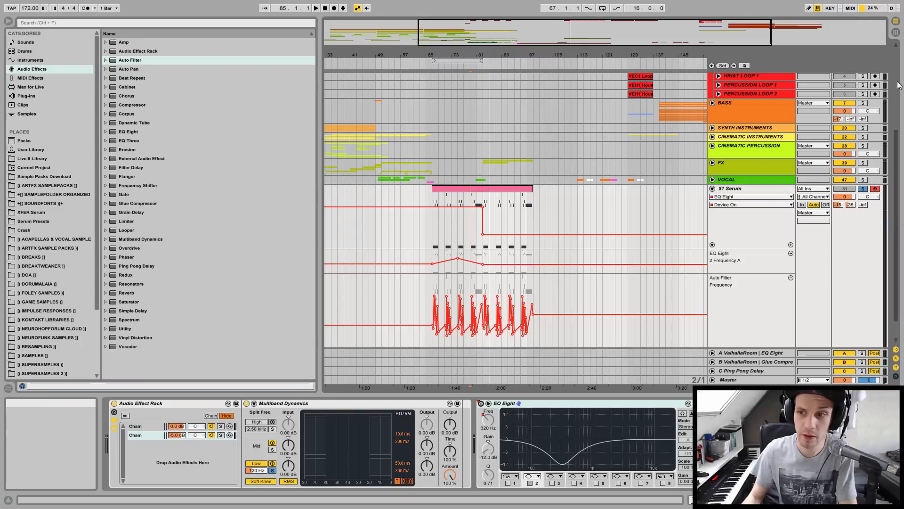
# Unsolo and fold the Serum track, then play the full arrangement from bar 65.
pyautogui.click(863, 189)
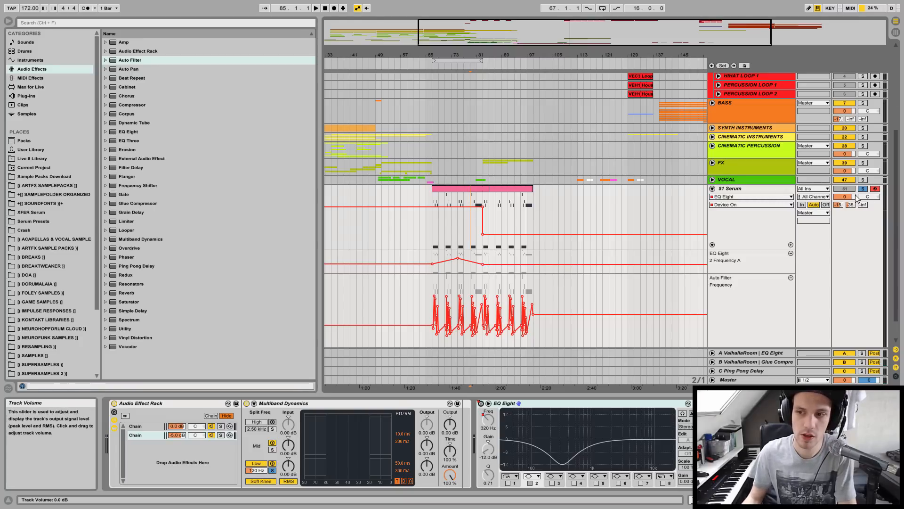
pyautogui.click(712, 189)
pyautogui.click(423, 321)
pyautogui.press('space')
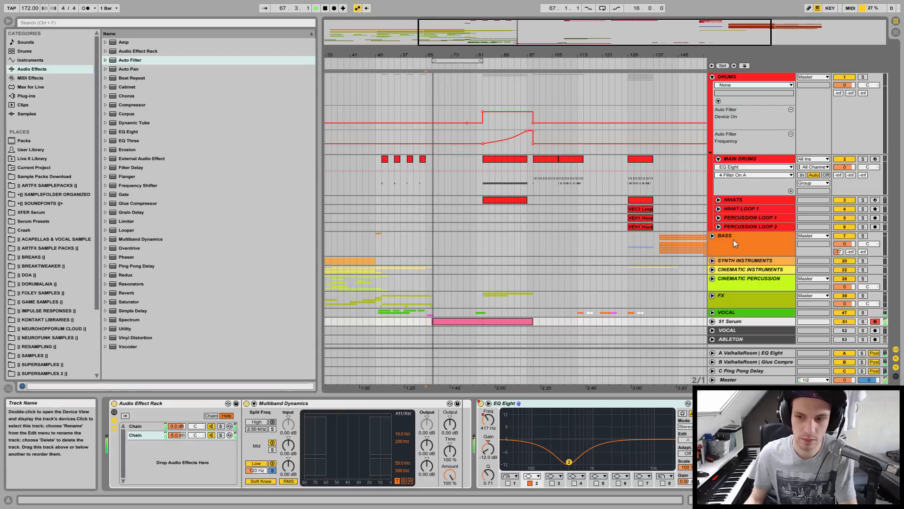
# Add a long G2 note from 3.2.1 to 4.4.3 in the Serum track's MIDI clip.
pyautogui.click(712, 321)
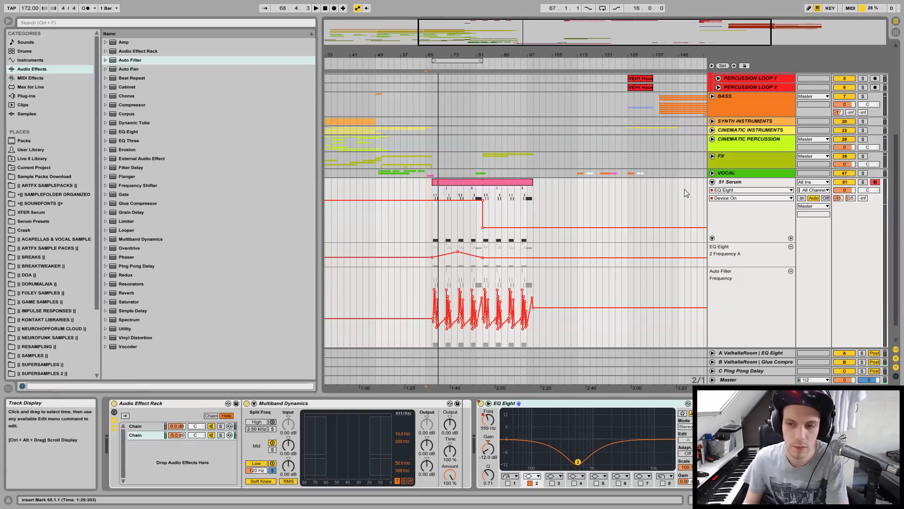
pyautogui.click(459, 184)
pyautogui.doubleClick(458, 184)
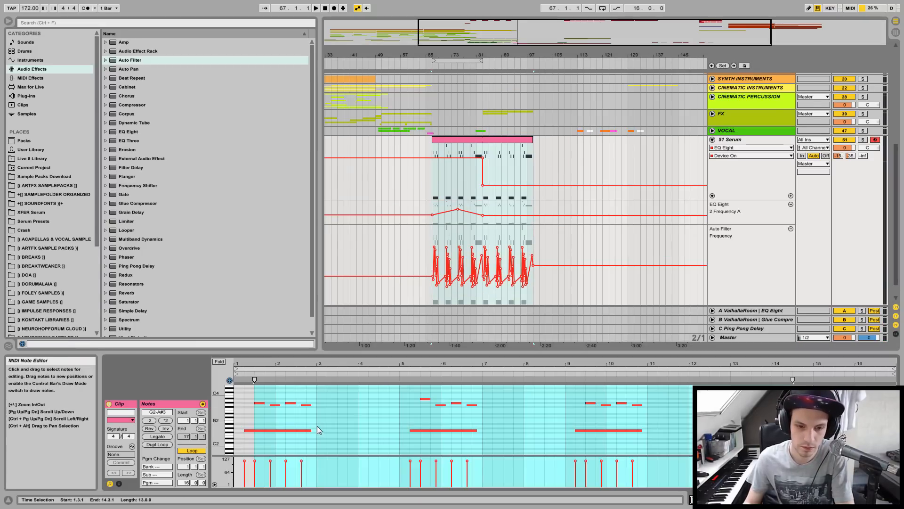
pyautogui.doubleClick(329, 431)
pyautogui.moveTo(337, 430); pyautogui.dragTo(385, 429)
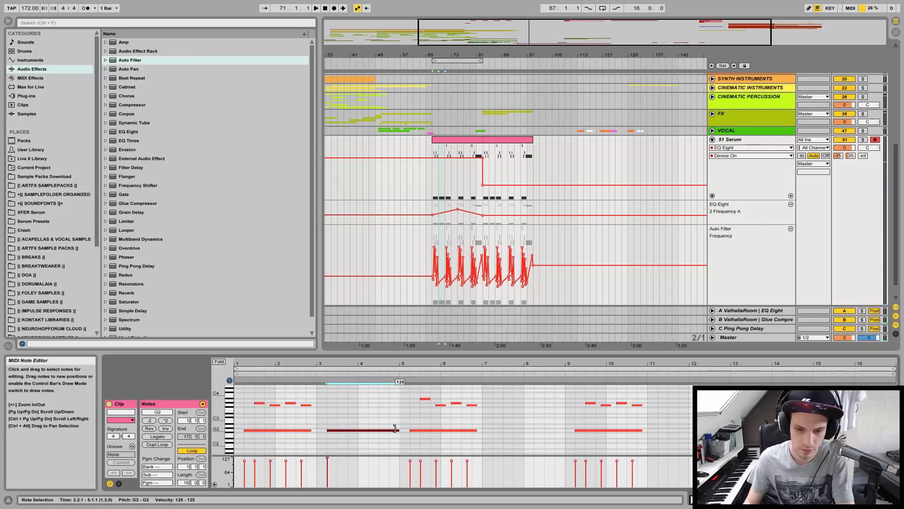
pyautogui.moveTo(400, 363); pyautogui.dragTo(400, 383)
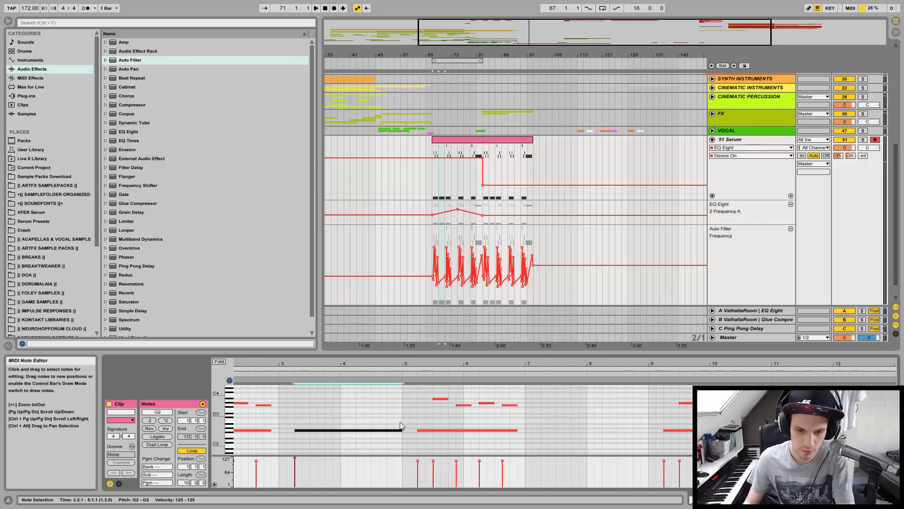
pyautogui.moveTo(400, 430); pyautogui.dragTo(394, 430)
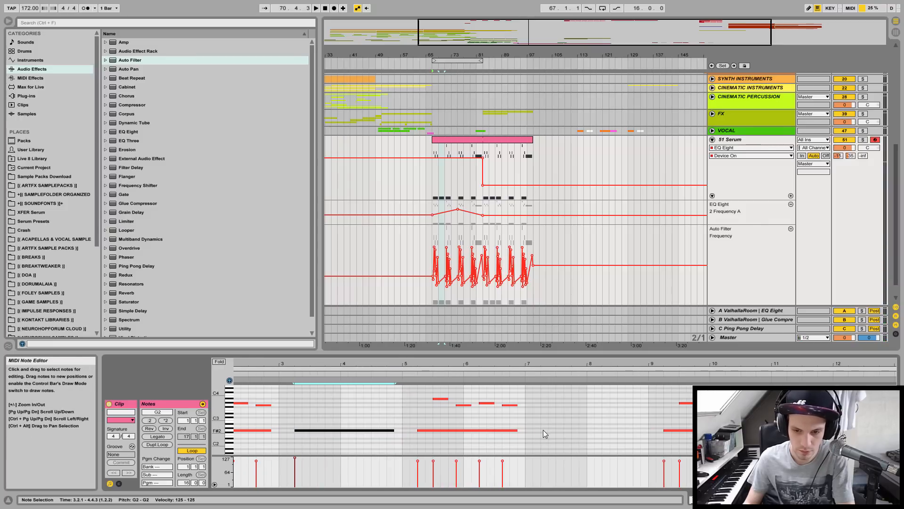
# Play the Serum bass from bar 67 to audition the added G2 note.
pyautogui.click(431, 188)
pyautogui.press('space')
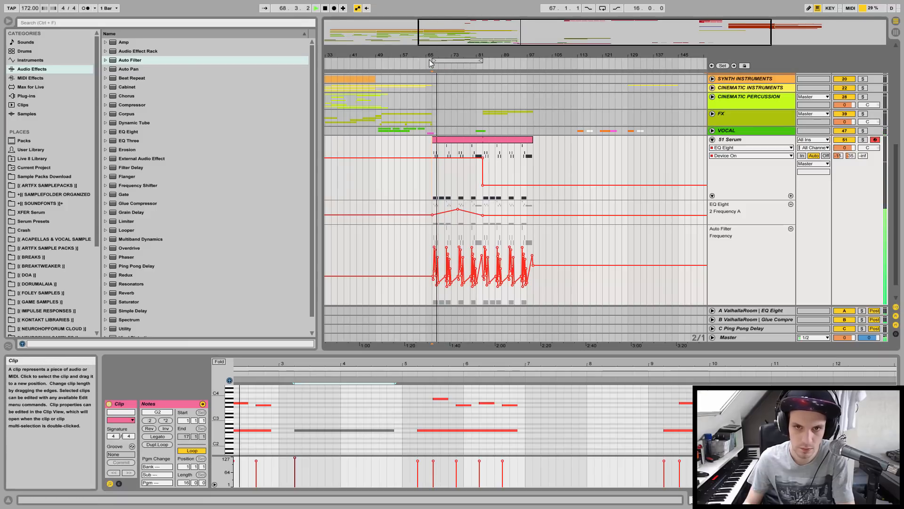
pyautogui.moveTo(431, 56); pyautogui.dragTo(422, 89)
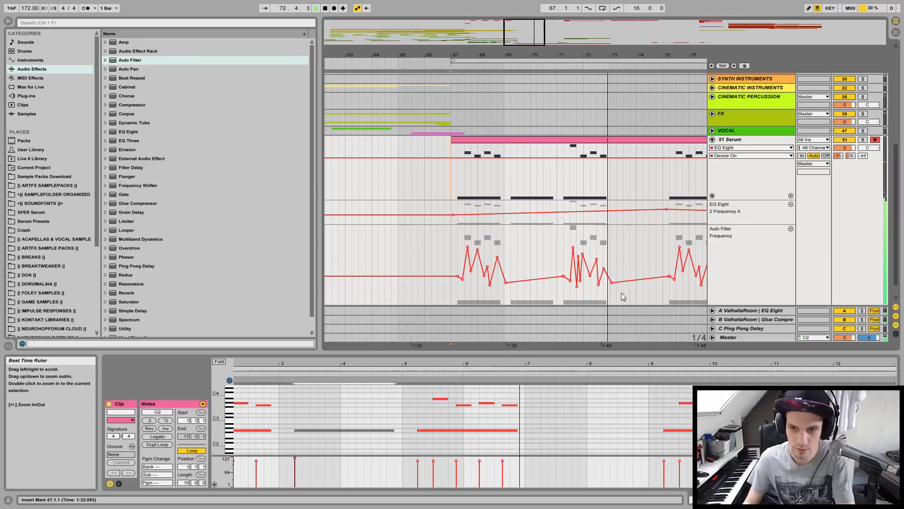
# Add a G#2 note from 7.2.1 to 8.4.3 and a short A#2 note from 8.3.3 to 8.4.3, and audition them.
pyautogui.doubleClick(536, 429)
pyautogui.moveTo(535, 429); pyautogui.dragTo(636, 431)
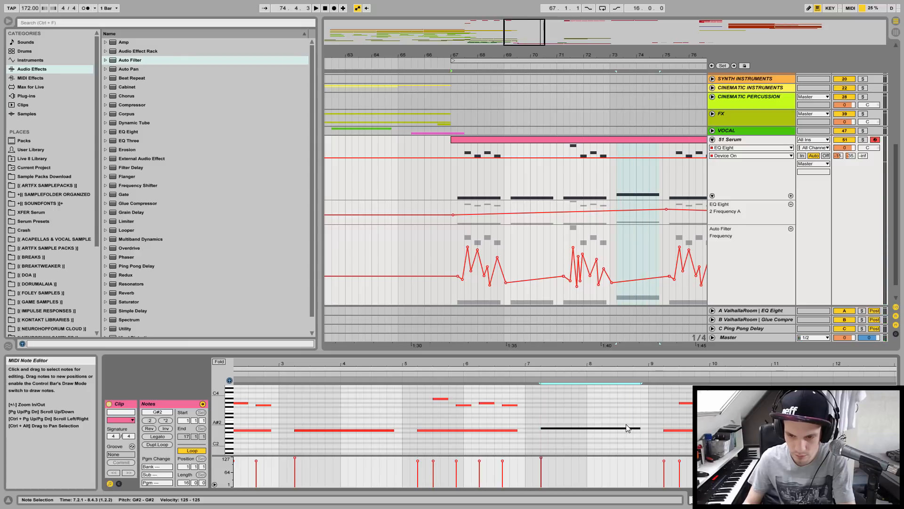
pyautogui.doubleClick(627, 424)
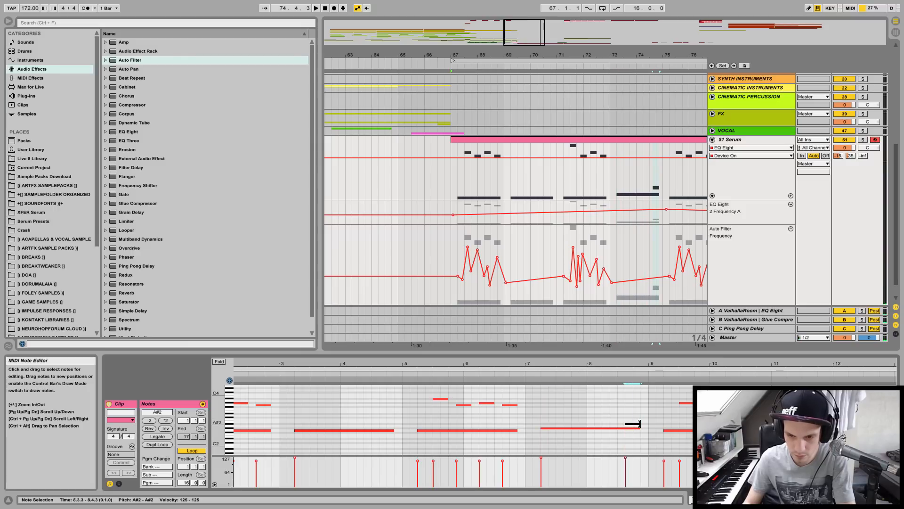
pyautogui.click(630, 194)
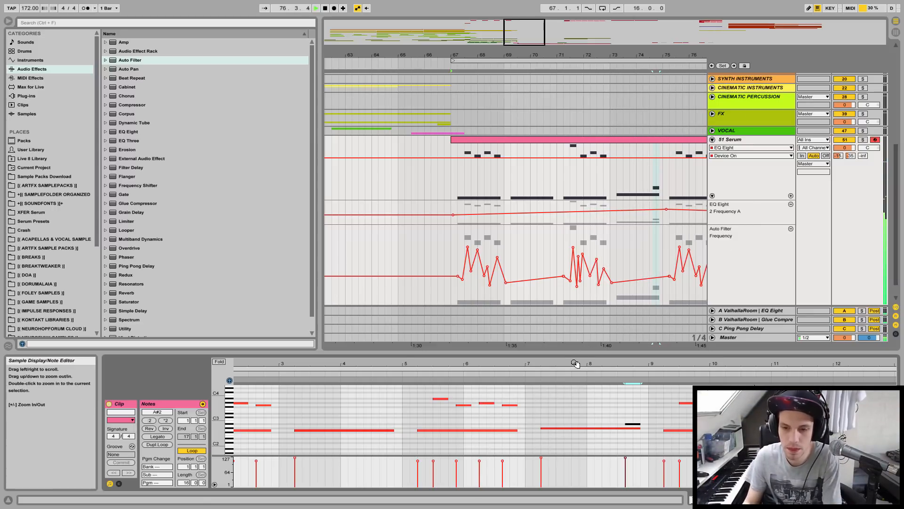
pyautogui.moveTo(577, 363); pyautogui.dragTo(577, 335)
pyautogui.press('space')
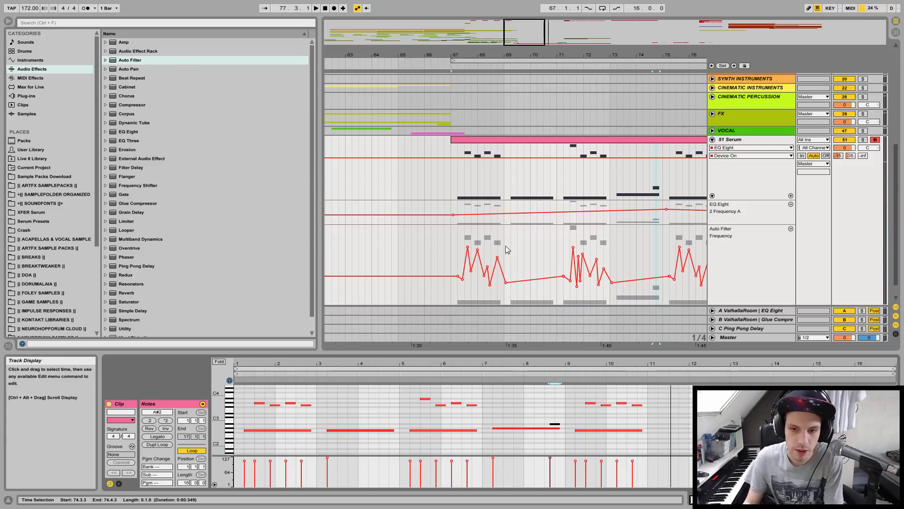
# Shape the Auto Filter Frequency automation into a sharp peak at 69.2.1 that falls off by 69.4.1, and play it.
pyautogui.moveTo(513, 247)
pyautogui.mouseDown()
pyautogui.moveTo(525, 251)
pyautogui.moveTo(516, 244)
pyautogui.mouseUp()
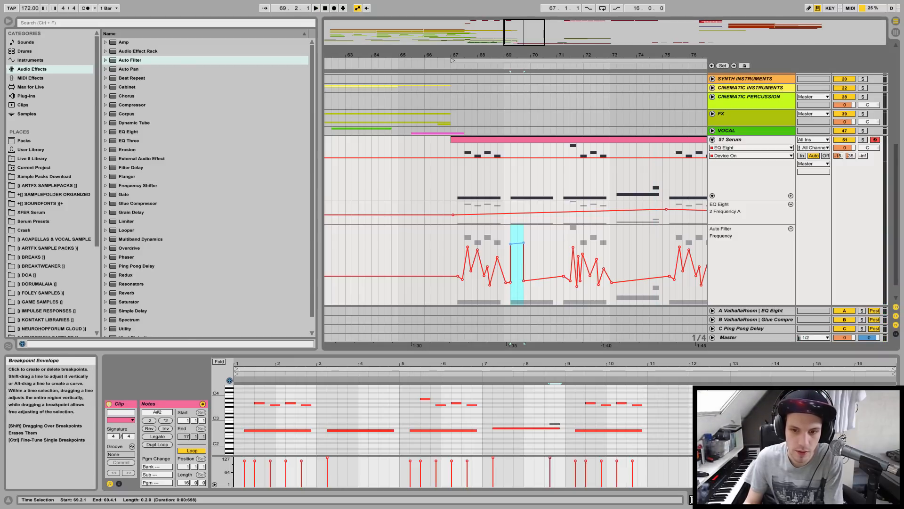
pyautogui.click(524, 241)
pyautogui.click(508, 230)
pyautogui.press('space')
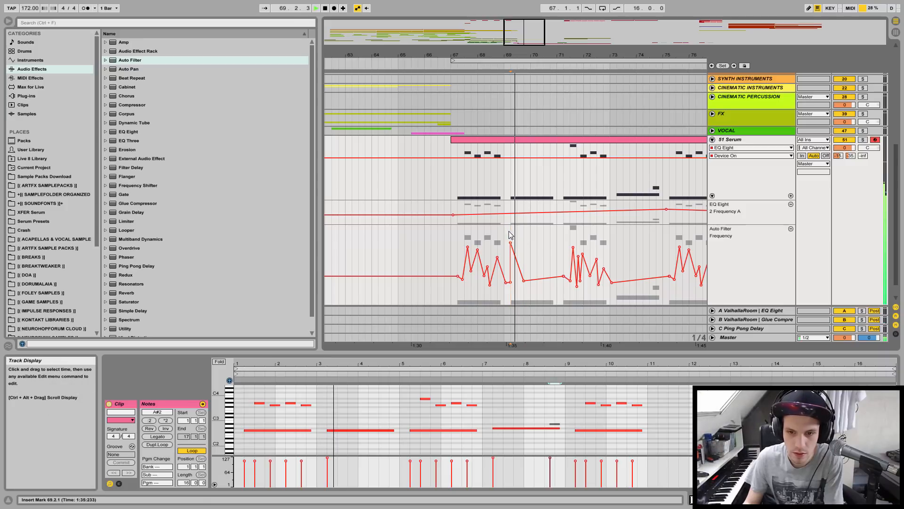
# Add Auto Filter Frequency peaks near bar 70 and at about 1.59 kHz midway to bar 71, with a dip just before bar 71.
pyautogui.moveTo(533, 279); pyautogui.dragTo(532, 261)
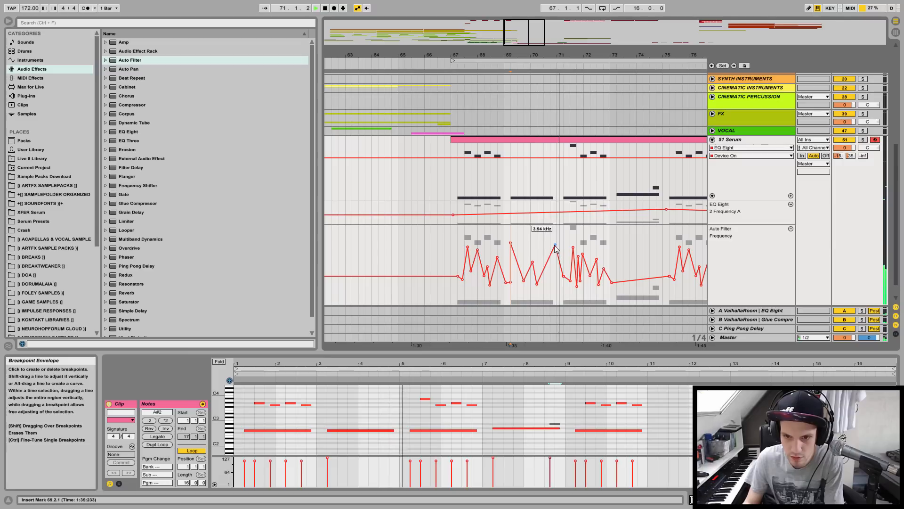
pyautogui.moveTo(550, 247); pyautogui.dragTo(546, 257)
pyautogui.press('space')
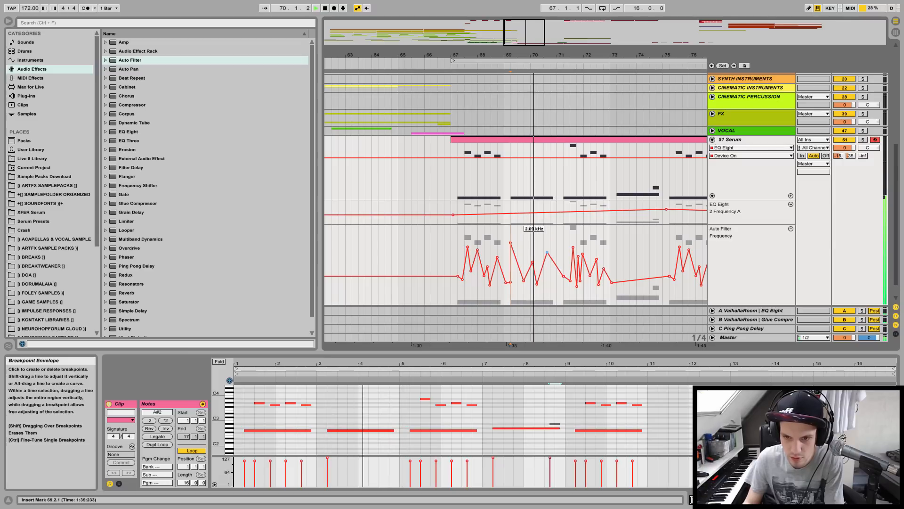
pyautogui.moveTo(544, 254); pyautogui.dragTo(545, 256)
pyautogui.press('space')
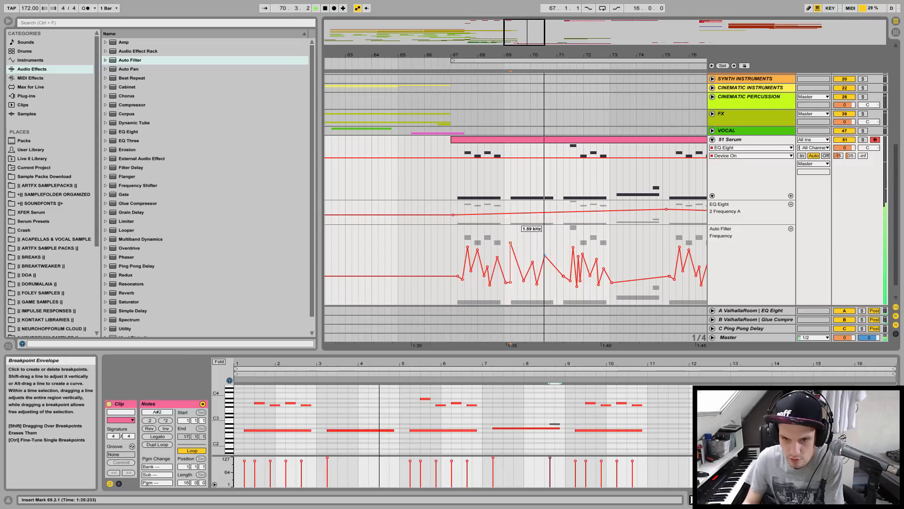
pyautogui.moveTo(554, 286); pyautogui.dragTo(557, 292)
pyautogui.press('space')
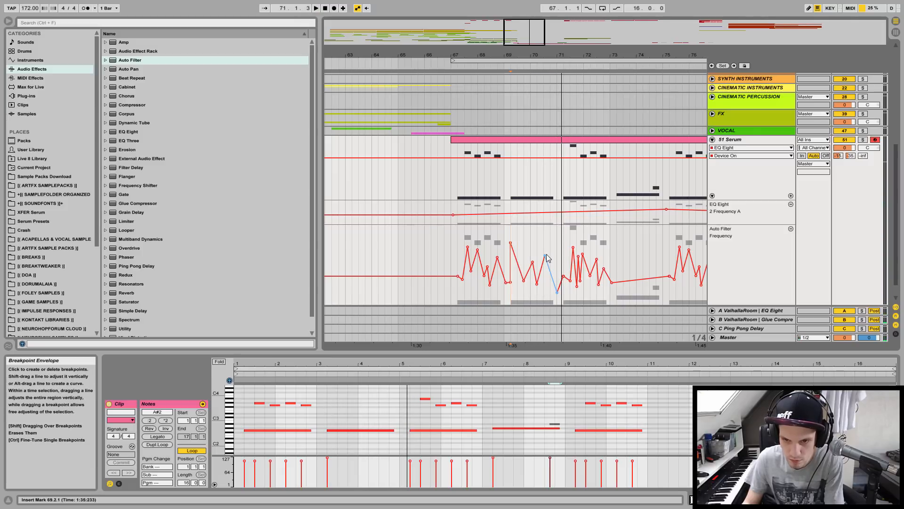
# Adjust the last Auto Filter Frequency peak before bar 71 to about 1 kHz while auditioning the sweep from 69.2.1.
pyautogui.press('space')
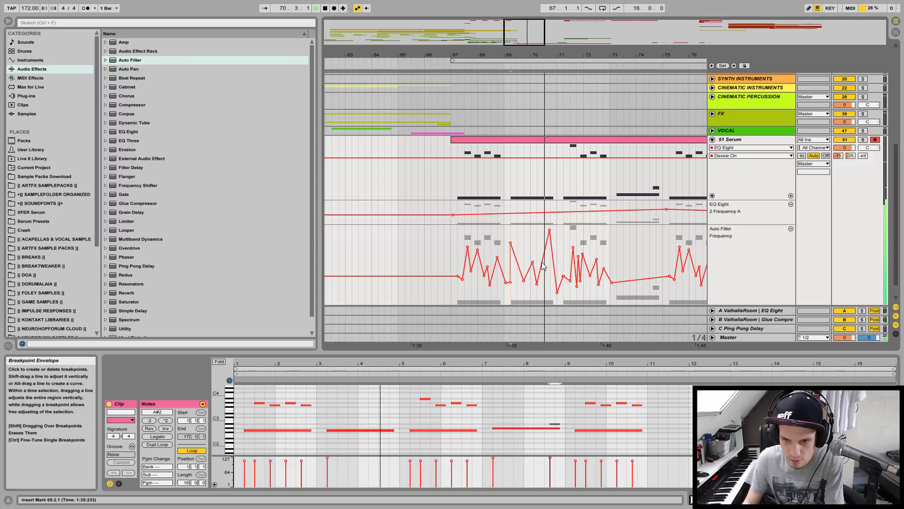
pyautogui.press('space')
pyautogui.moveTo(550, 240); pyautogui.dragTo(542, 267)
pyautogui.press('space')
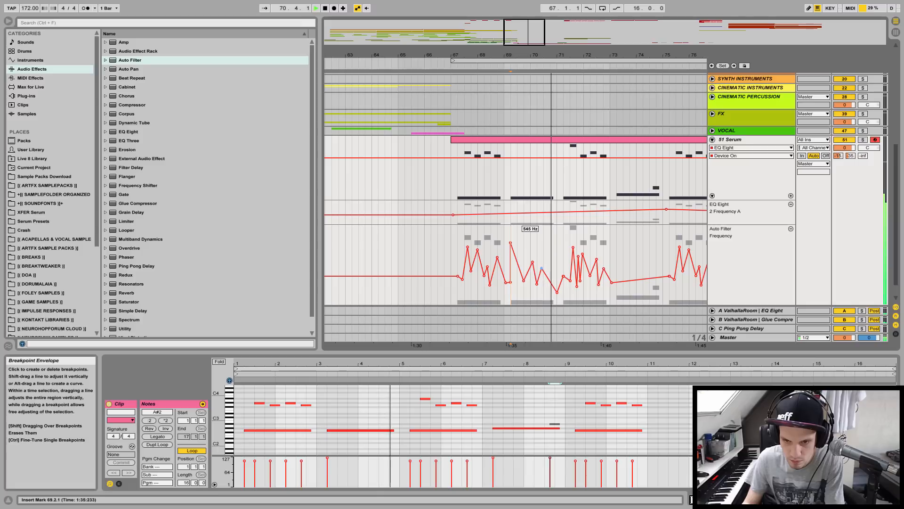
pyautogui.moveTo(542, 268); pyautogui.dragTo(548, 260)
pyautogui.press('space')
pyautogui.press('space')
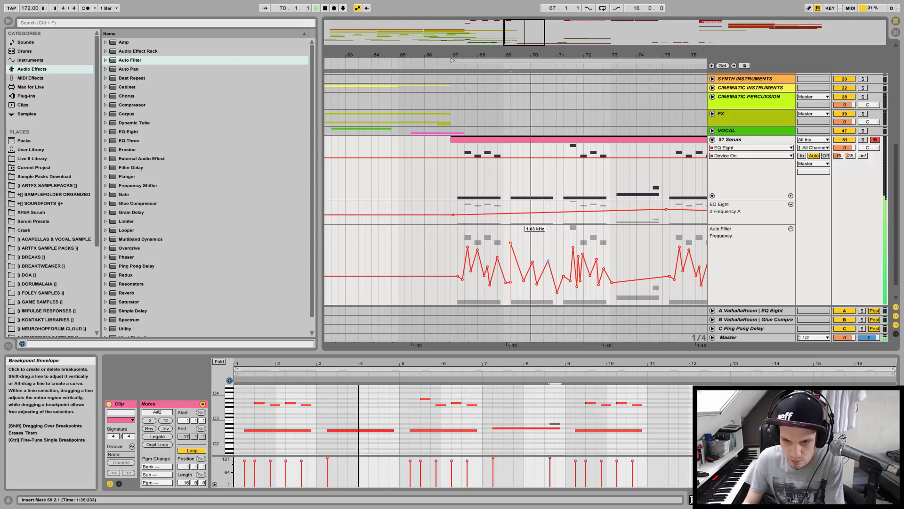
pyautogui.press('space')
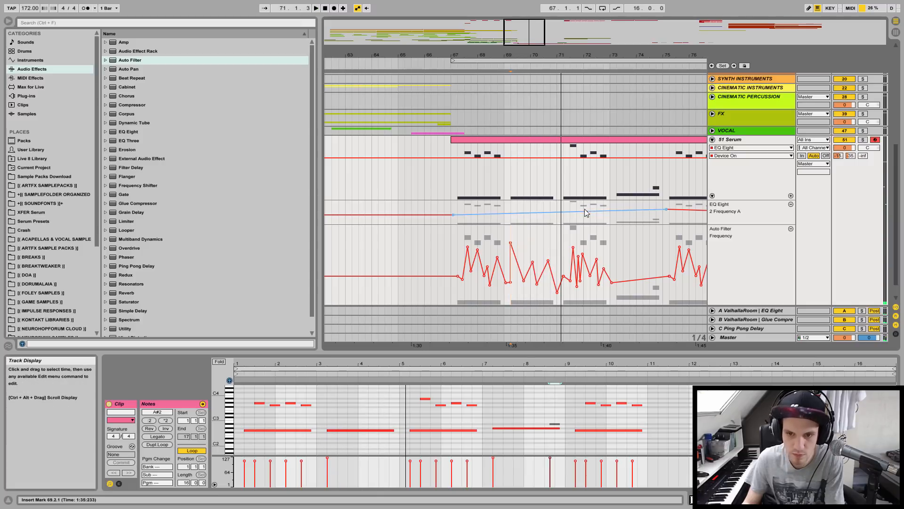
# Copy the Auto Filter Frequency automation of bars 69 to 71 and paste it at bar 73.
pyautogui.moveTo(503, 238); pyautogui.dragTo(540, 242)
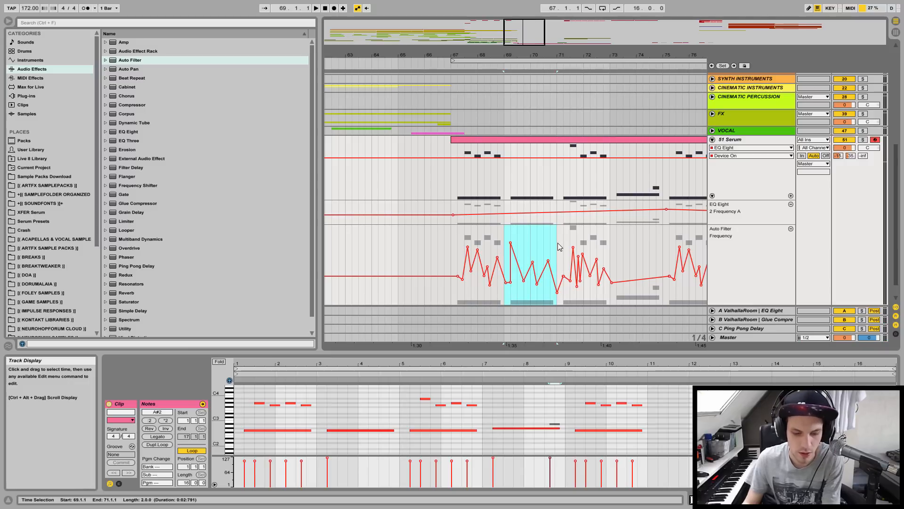
pyautogui.click(609, 242)
pyautogui.hotkey('ctrl', 'v')
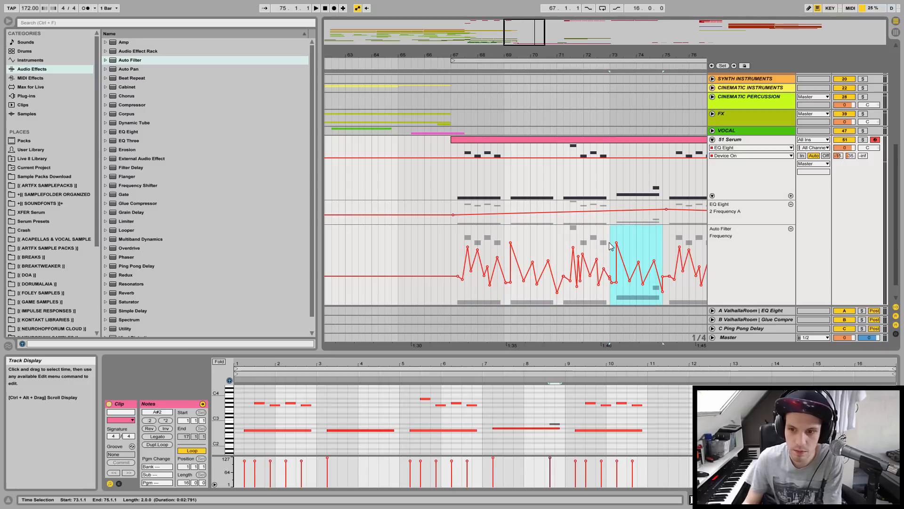
pyautogui.moveTo(521, 57); pyautogui.dragTo(521, 38)
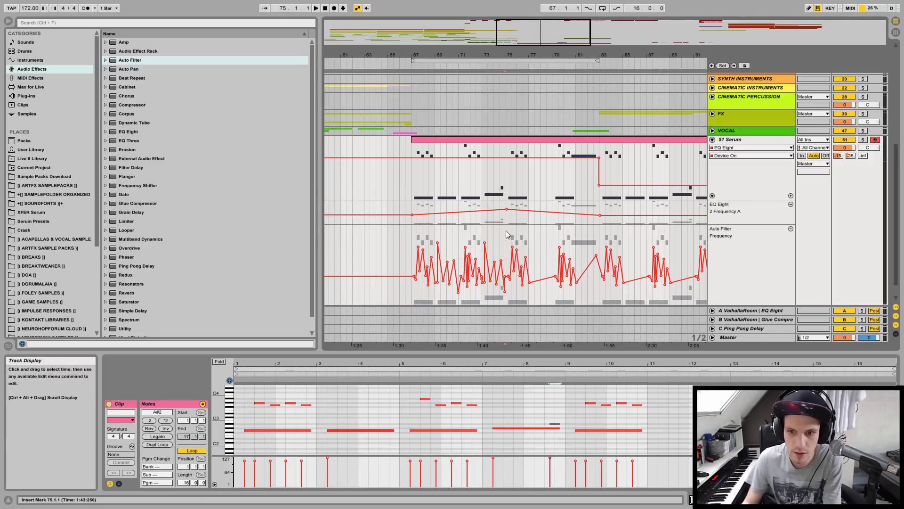
# Paste the copied six bars of Auto Filter Frequency automation at bar 75 on the Serum track.
pyautogui.hotkey('ctrl', 'v')
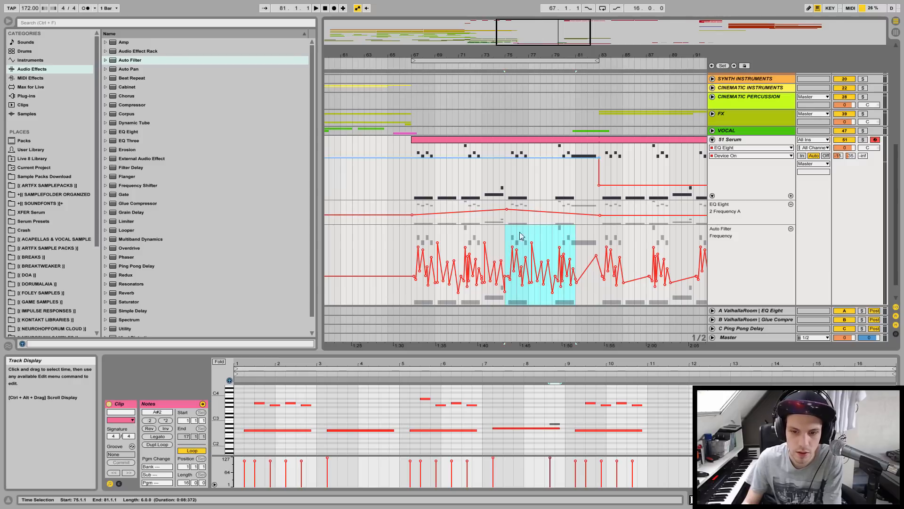
# Add a long G#2 note from 11.2.1 to 12.4.1 in the Serum MIDI clip.
pyautogui.doubleClick(663, 429)
pyautogui.moveTo(667, 428); pyautogui.dragTo(689, 429)
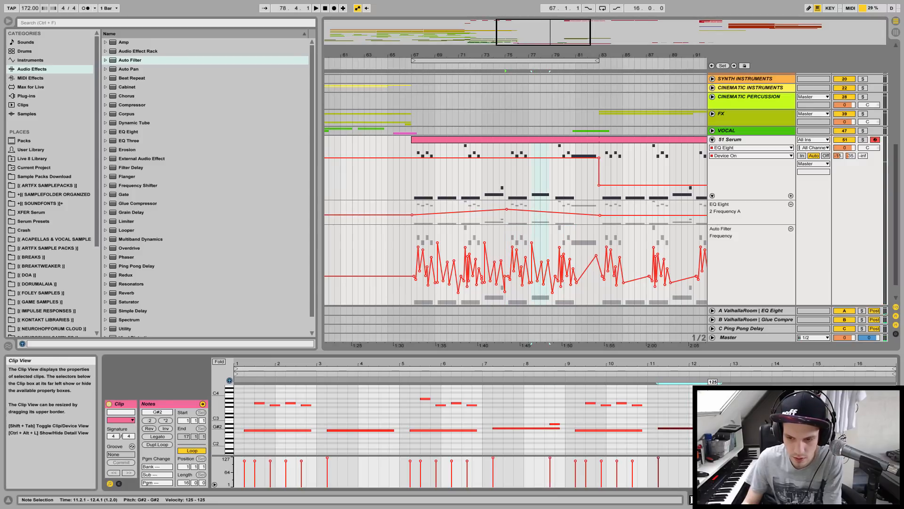
pyautogui.moveTo(721, 364); pyautogui.dragTo(721, 381)
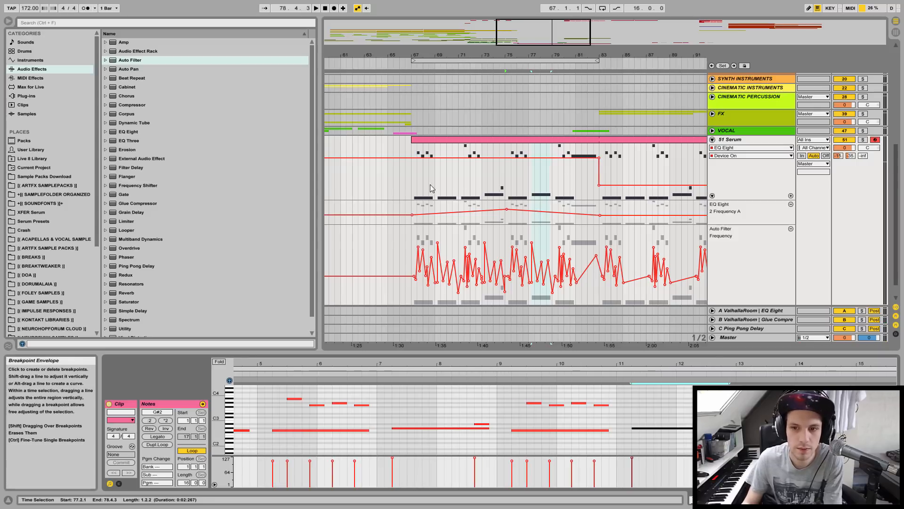
# Play the bass from bar 67 and extend the start of the A#2 note in bar 8 back to 8.3.1.
pyautogui.click(416, 179)
pyautogui.click(412, 179)
pyautogui.press('space')
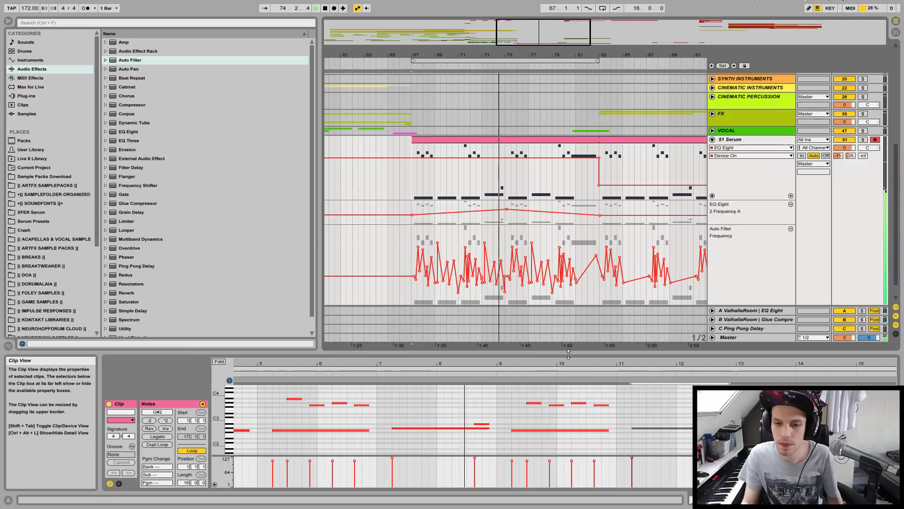
pyautogui.moveTo(476, 424); pyautogui.dragTo(470, 424)
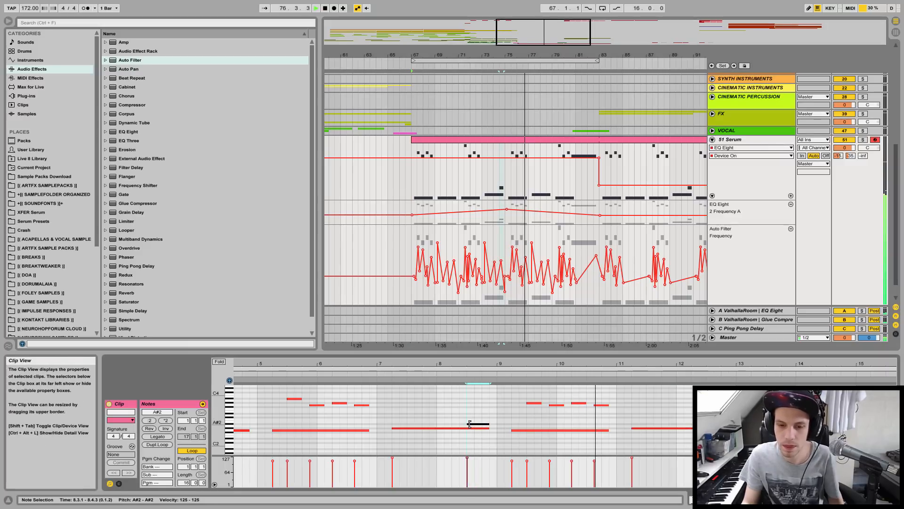
pyautogui.doubleClick(548, 370)
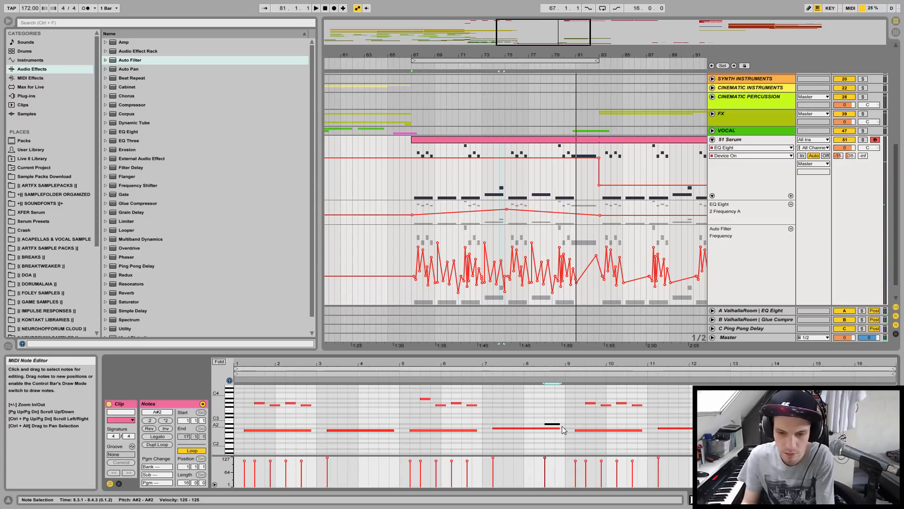
# Try copies of the short A#2 note as D#2 at 4.3.1 and 12.2.1, audition them, and delete them.
pyautogui.moveTo(555, 424); pyautogui.dragTo(385, 442)
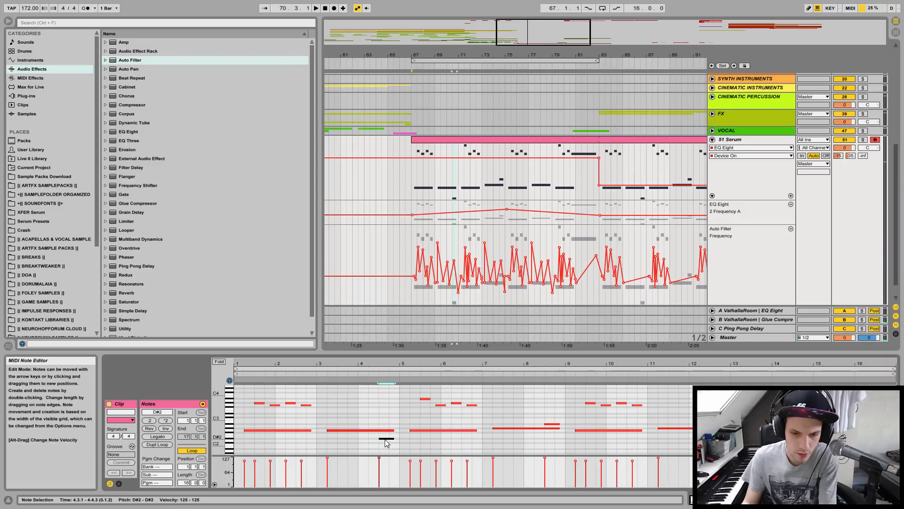
pyautogui.moveTo(567, 443); pyautogui.dragTo(707, 443)
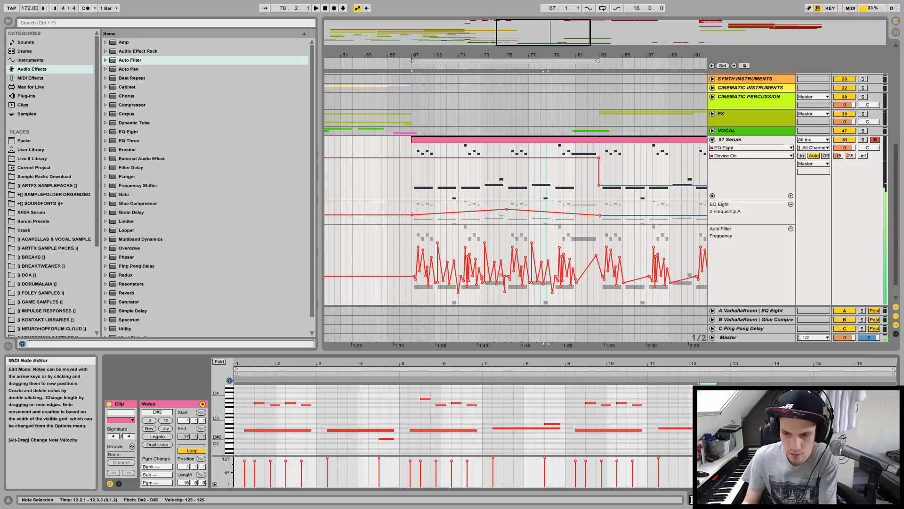
pyautogui.press('space')
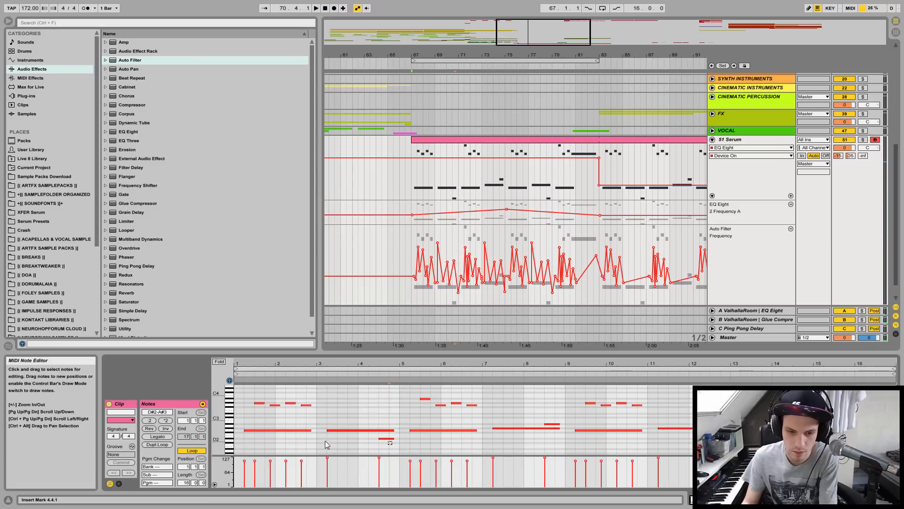
pyautogui.click(386, 438)
pyautogui.press('Delete')
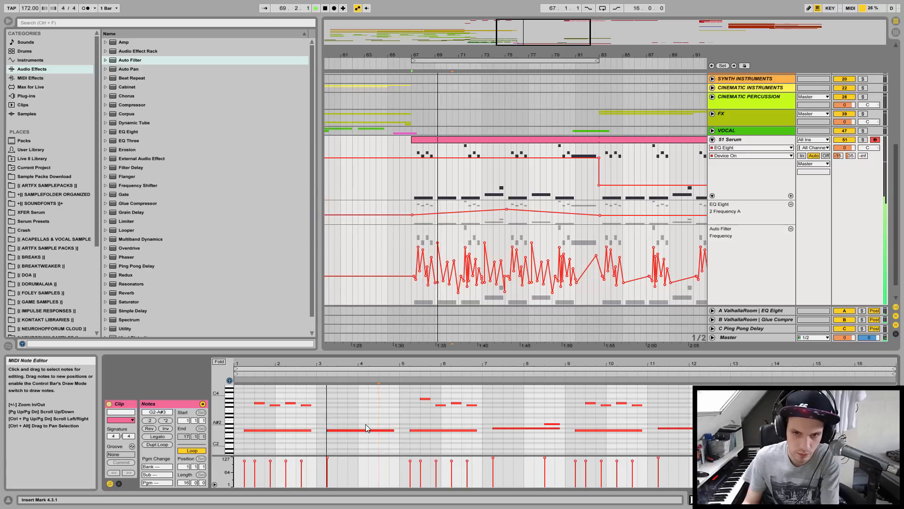
# Replace the long G2 note in bars 3 and 4 with five one-beat notes from 3.2.1 to 5.1.1, the fourth on G#2.
pyautogui.moveTo(334, 364); pyautogui.dragTo(403, 398)
pyautogui.moveTo(532, 430)
pyautogui.mouseDown()
pyautogui.moveTo(400, 423)
pyautogui.moveTo(532, 434)
pyautogui.mouseUp()
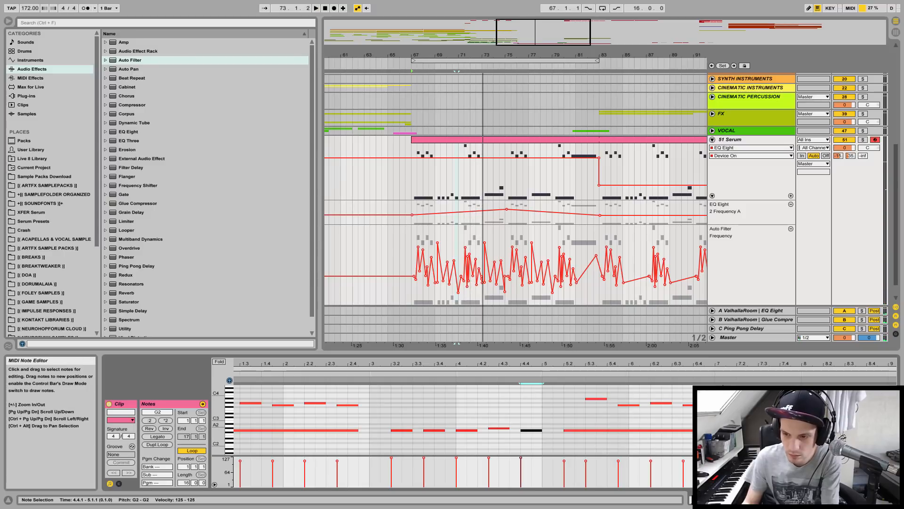
# Replace the long note in bars 7 and 8 with four one-beat G#2 notes from 7.2.1 and an A#2 note at 8.4.1.
pyautogui.click(763, 428)
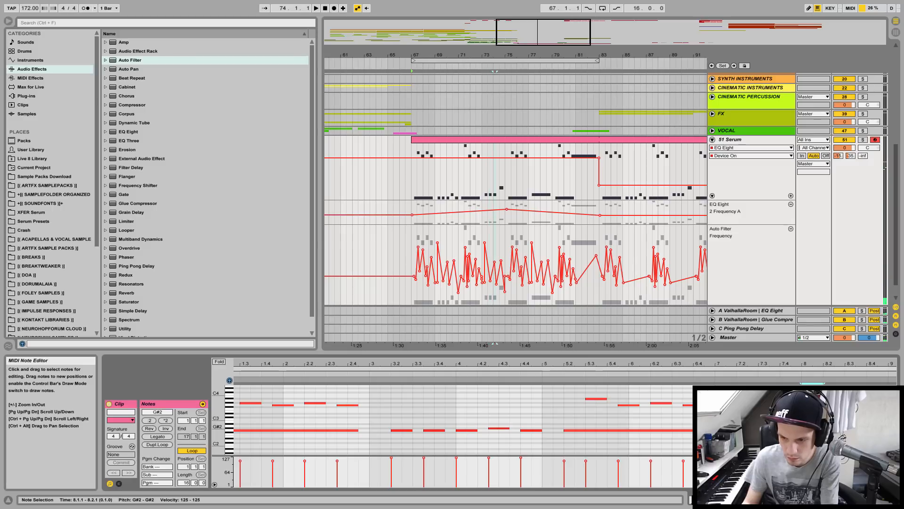
pyautogui.click(862, 424)
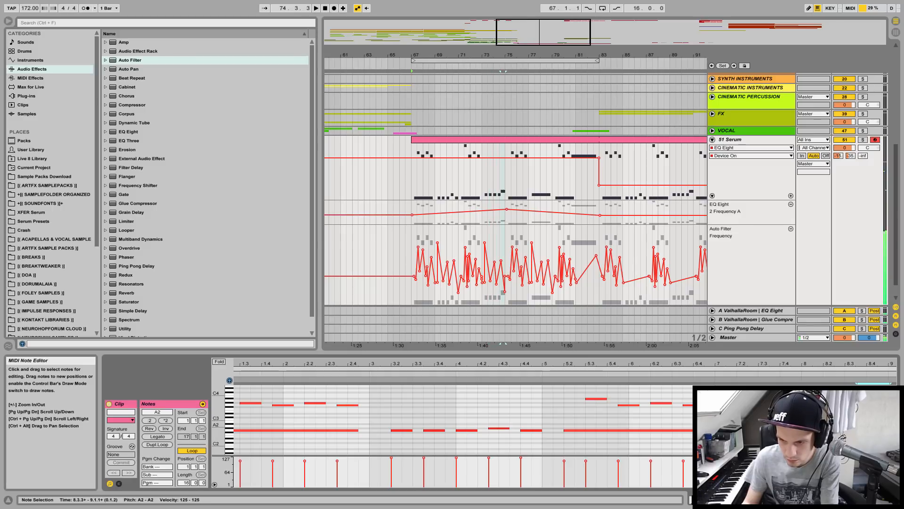
pyautogui.moveTo(876, 426); pyautogui.dragTo(875, 423)
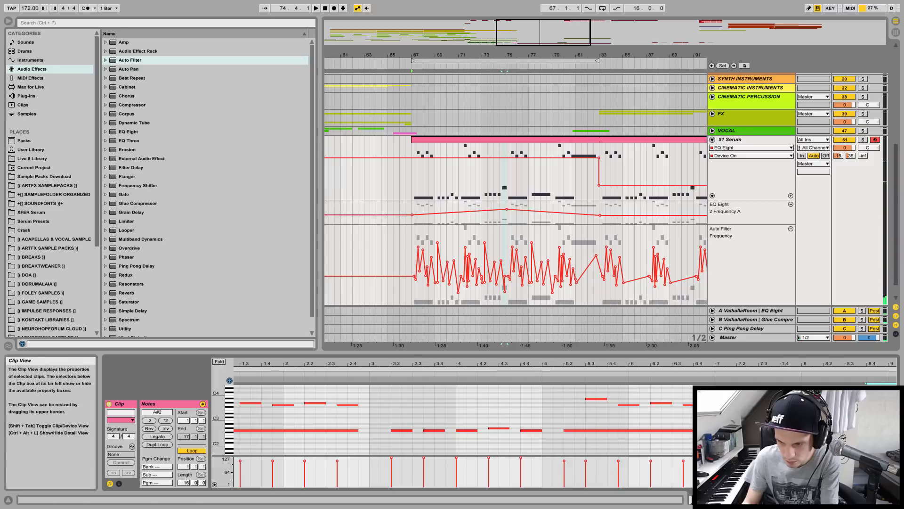
pyautogui.moveTo(874, 363); pyautogui.dragTo(872, 334)
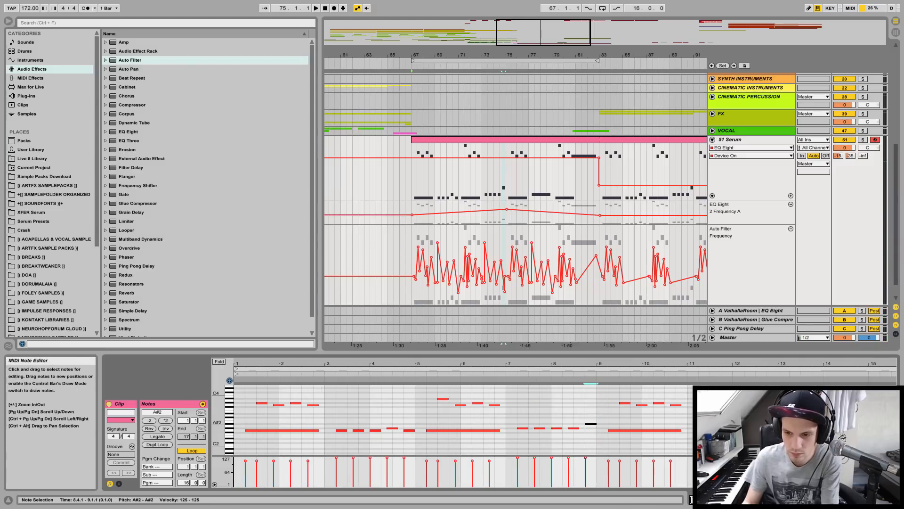
# Replace the long note at 11.2.1 with a copy of the five-note G2 and G#2 pattern from bar 3, and play it.
pyautogui.click(432, 429)
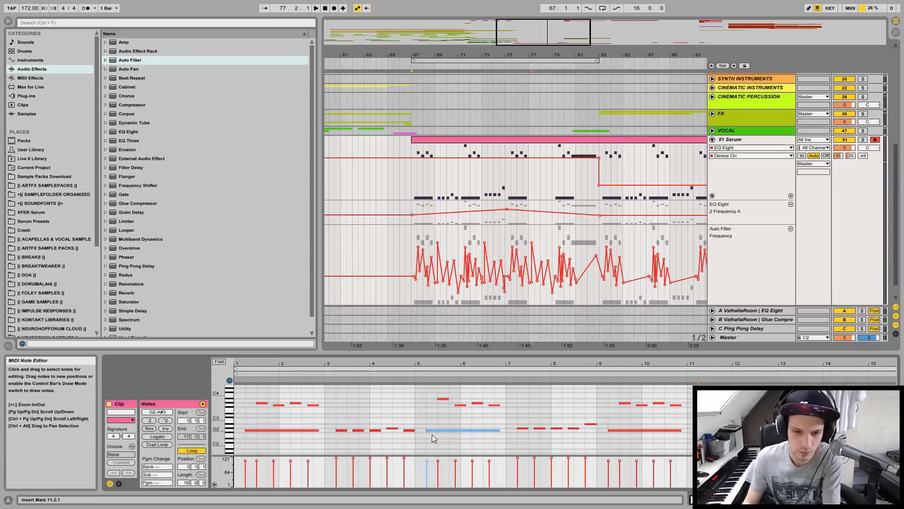
pyautogui.moveTo(411, 424); pyautogui.dragTo(696, 428)
pyautogui.press('Down')
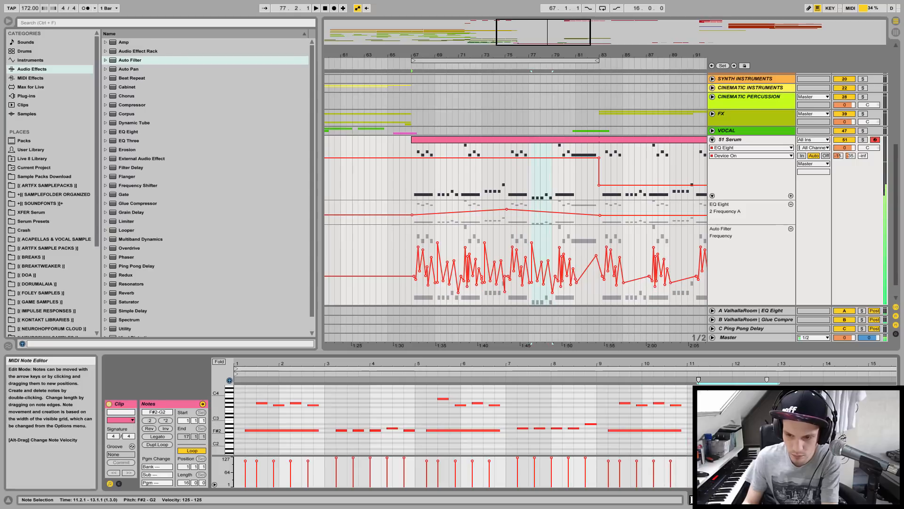
pyautogui.press('space')
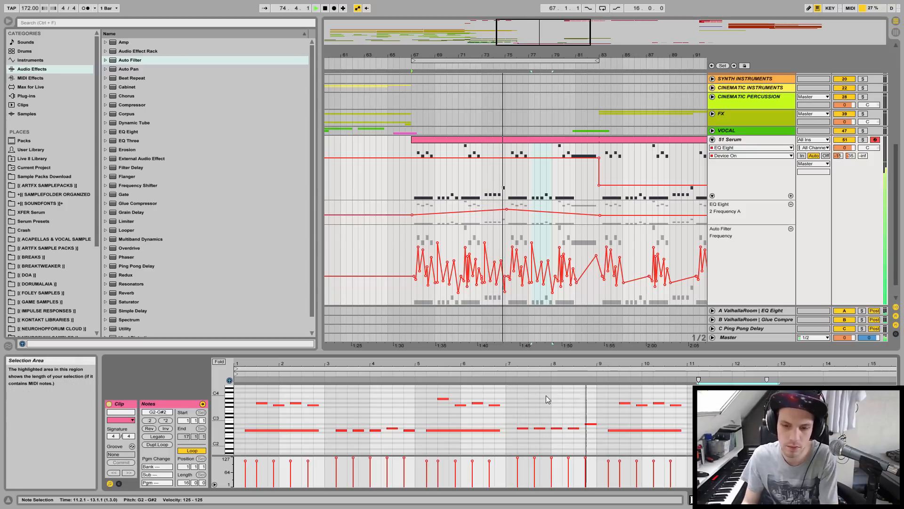
# Lower the short note at 7.2.1 to G2 and play the bass line.
pyautogui.press('space')
pyautogui.click(523, 428)
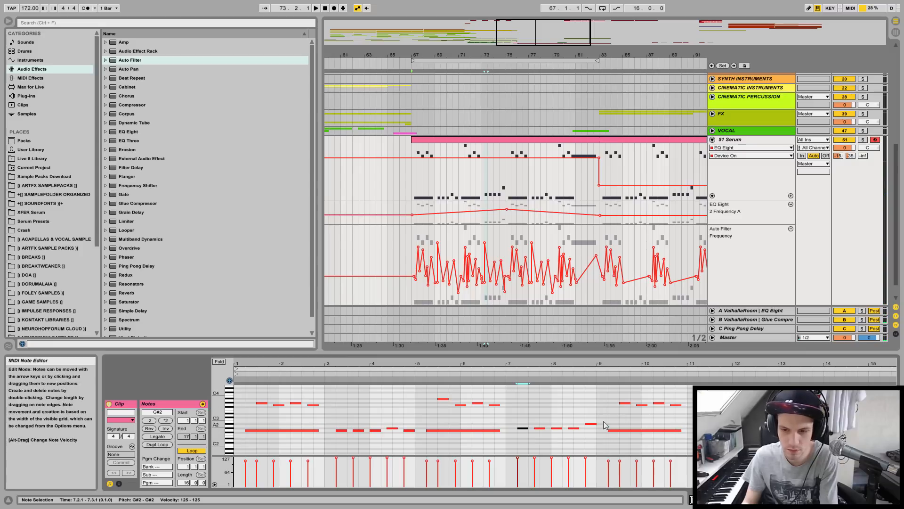
pyautogui.press('Down')
pyautogui.press('space')
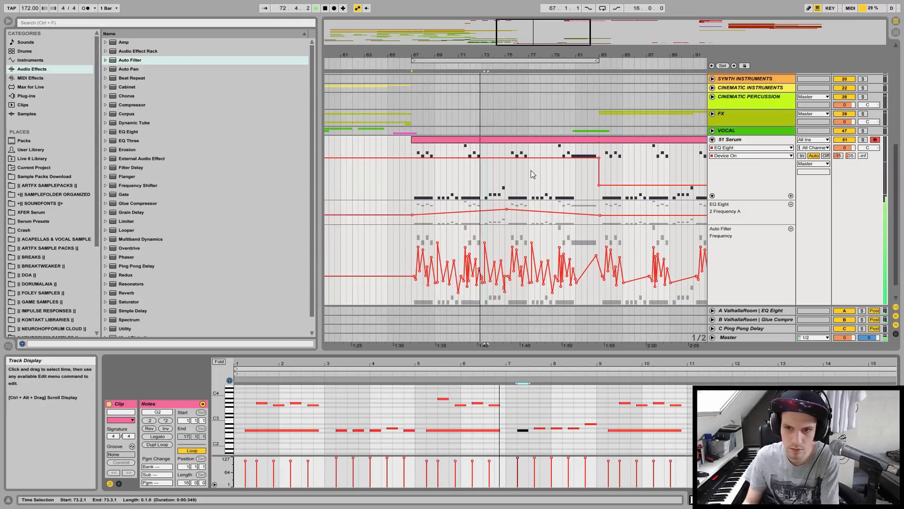
# Duplicate the Auto Filter Frequency automation of bars 67 to 83 so the copy starts at bar 83.
pyautogui.moveTo(508, 54); pyautogui.dragTo(479, 44)
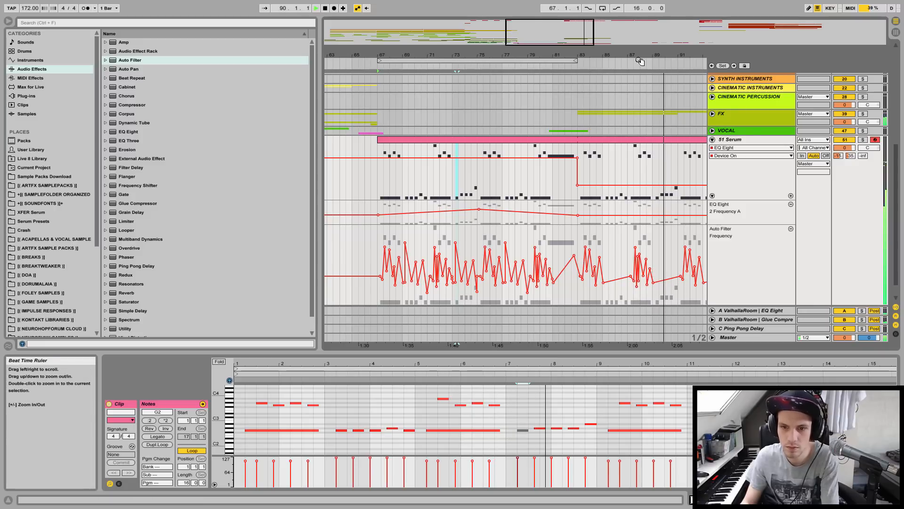
pyautogui.moveTo(487, 55); pyautogui.dragTo(485, 37)
pyautogui.moveTo(528, 239); pyautogui.dragTo(451, 249)
pyautogui.click(525, 237)
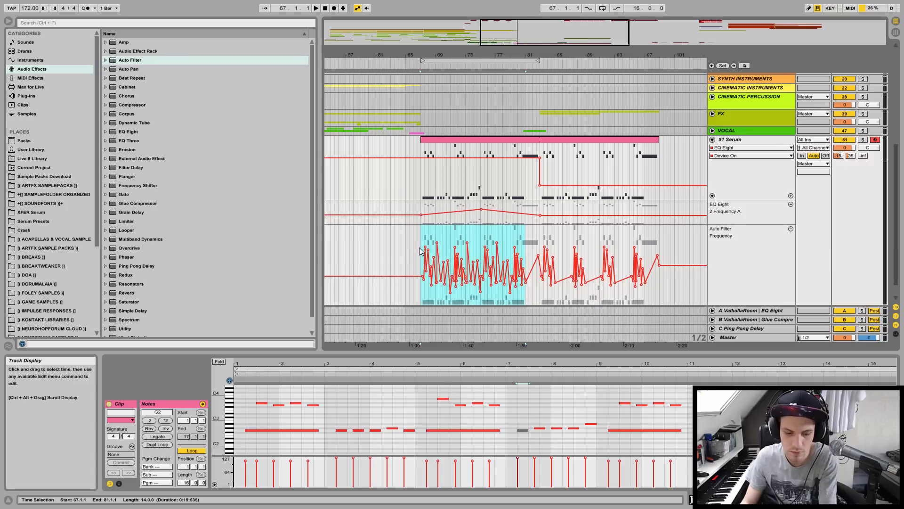
pyautogui.moveTo(540, 242); pyautogui.dragTo(473, 242)
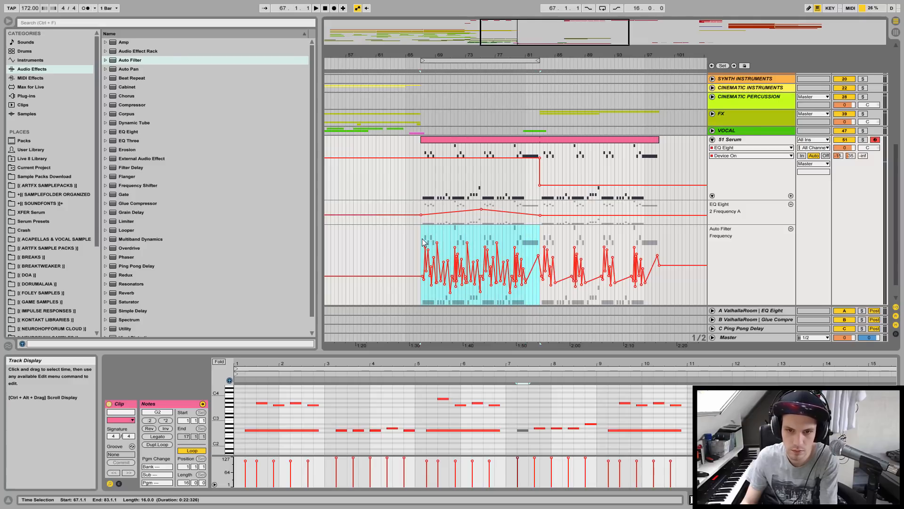
pyautogui.hotkey('ctrl', 'd')
# Repeat the Auto Filter Frequency falling ramp that starts at 85.2.1 every one and a half beats up to 87.1.3.
pyautogui.press('space')
pyautogui.moveTo(561, 51); pyautogui.dragTo(471, 127)
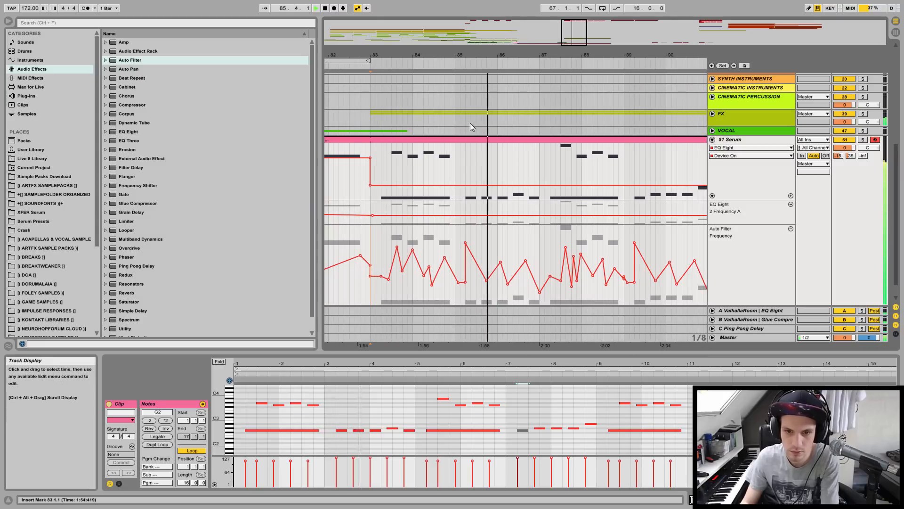
pyautogui.moveTo(467, 55); pyautogui.dragTo(466, 87)
pyautogui.click(467, 232)
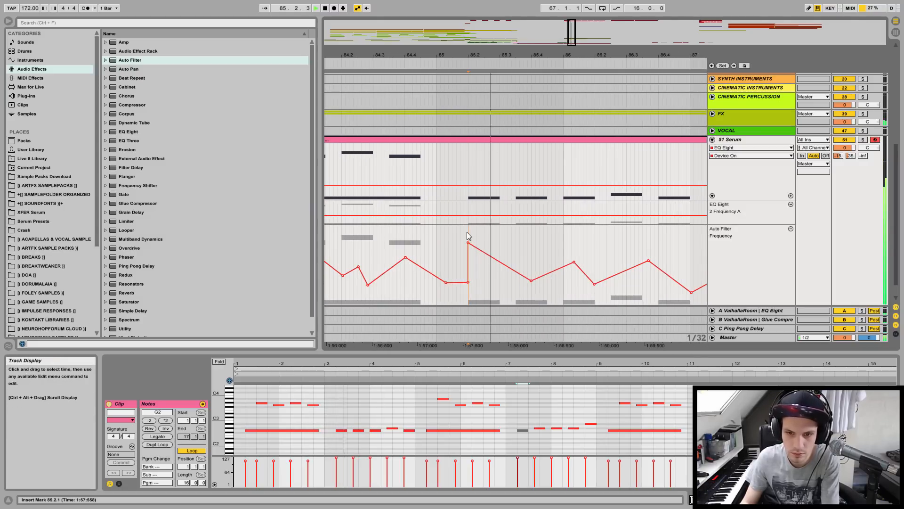
pyautogui.press('space')
pyautogui.moveTo(516, 246); pyautogui.dragTo(469, 246)
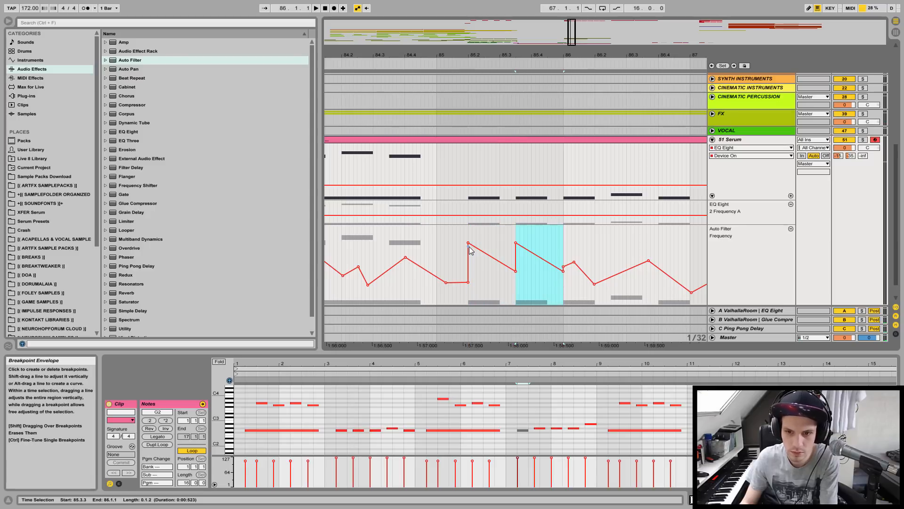
pyautogui.hotkey('ctrl', 'd')
pyautogui.hotkey('ctrl', 'd')
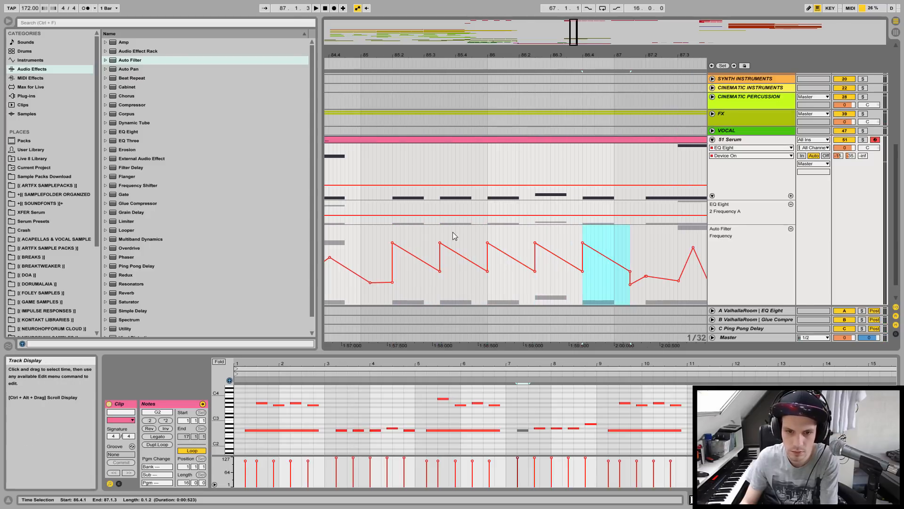
# Lower the Auto Filter Frequency peak at 85.3.3 and pull the one at 86.1.1 down to a dip, auditioning from 85.2.1.
pyautogui.click(391, 235)
pyautogui.press('space')
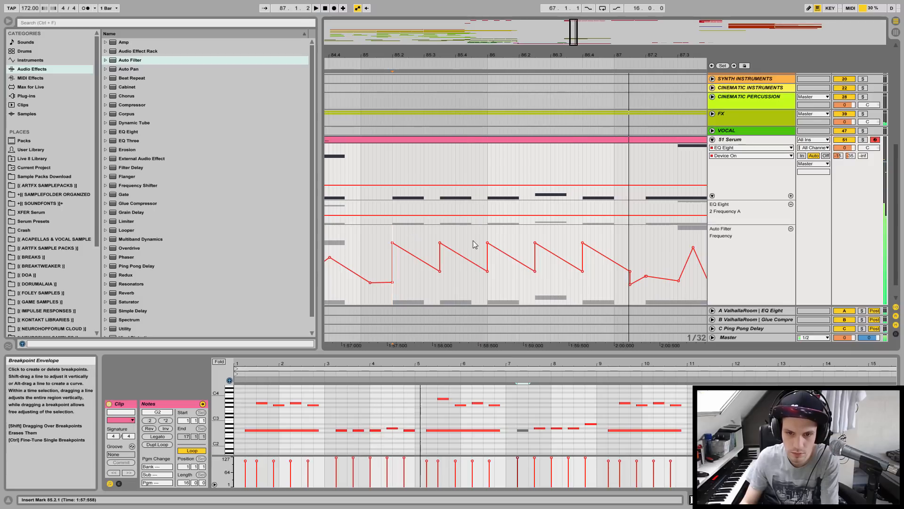
pyautogui.moveTo(440, 255); pyautogui.dragTo(440, 258)
pyautogui.press('space')
pyautogui.press('space')
pyautogui.moveTo(488, 245)
pyautogui.moveTo(488, 268); pyautogui.dragTo(488, 286)
pyautogui.press('space')
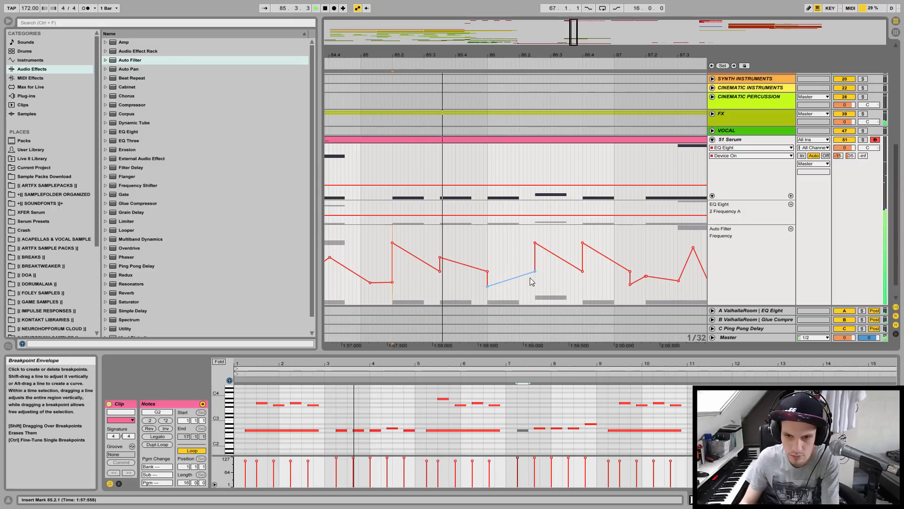
# Lower the Auto Filter Frequency peak at 86.2.3 slightly and the peak at 86.4.1 to about 1.03 kHz, and play it.
pyautogui.moveTo(535, 242)
pyautogui.moveTo(535, 242); pyautogui.dragTo(535, 270)
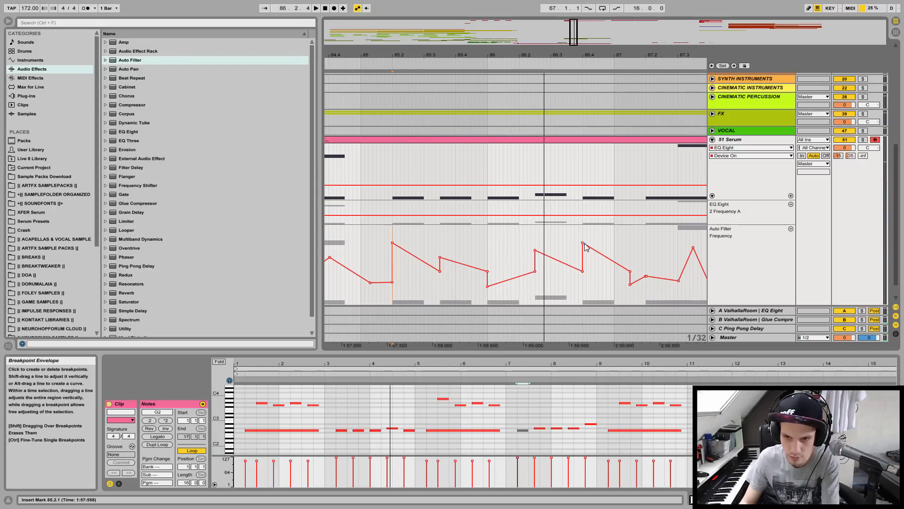
pyautogui.moveTo(583, 261); pyautogui.dragTo(583, 260)
pyautogui.press('space')
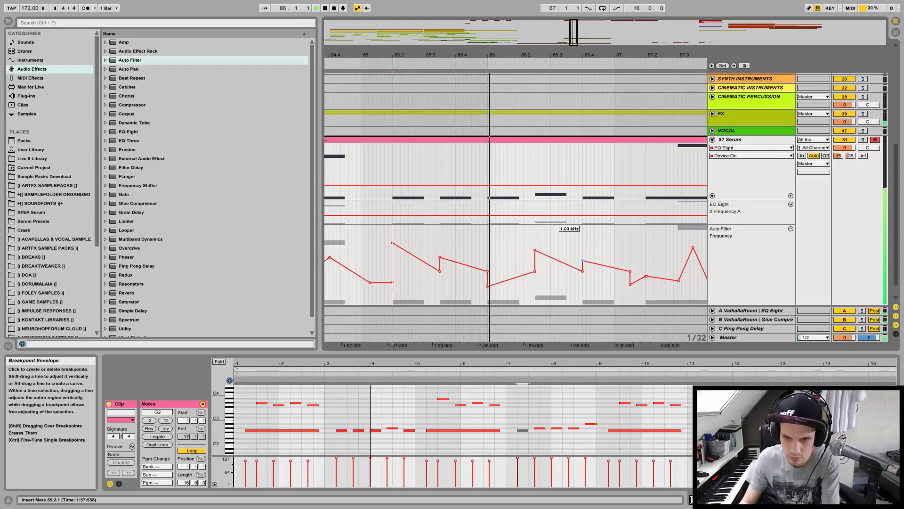
# Raise the Auto Filter Frequency peak at 86.2.3 and add a deep dip near 86.3.1 followed by a second peak.
pyautogui.moveTo(535, 250); pyautogui.dragTo(535, 243)
pyautogui.press('space')
pyautogui.press('space')
pyautogui.press('space')
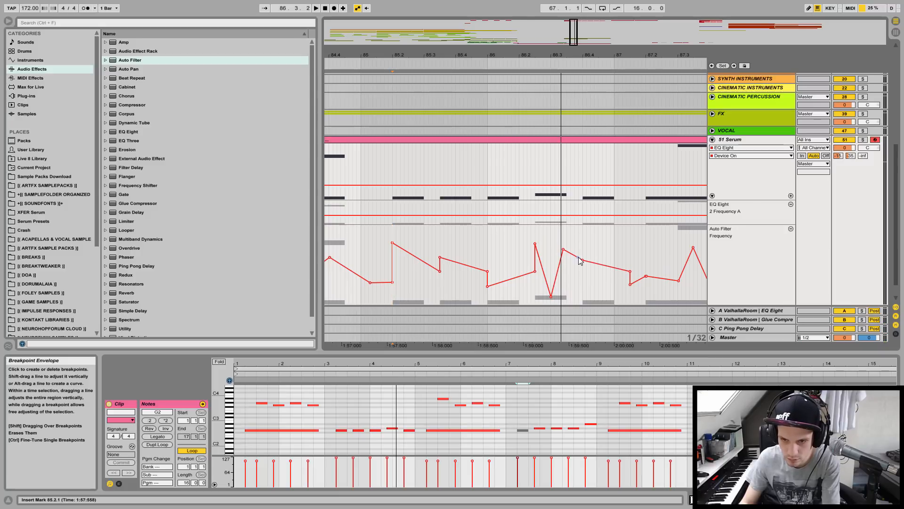
# Add an Auto Filter Frequency peak of about 1.65 kHz midway between 86.4.1 and bar 87, with dips on both sides, and audition it.
pyautogui.moveTo(587, 258); pyautogui.dragTo(597, 240)
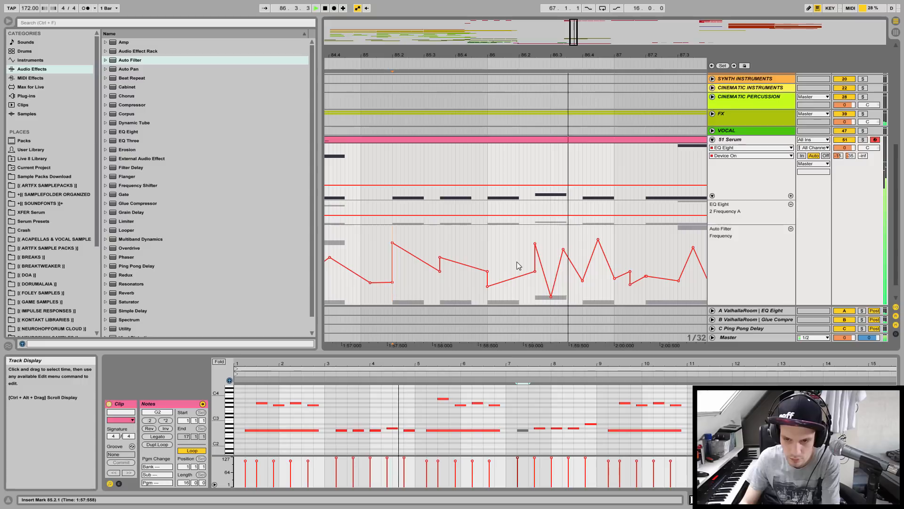
pyautogui.press('space')
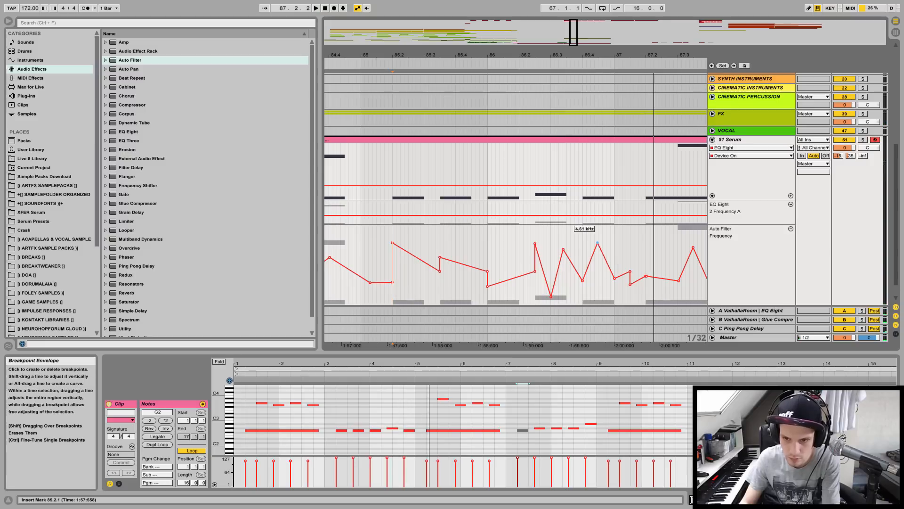
pyautogui.press('space')
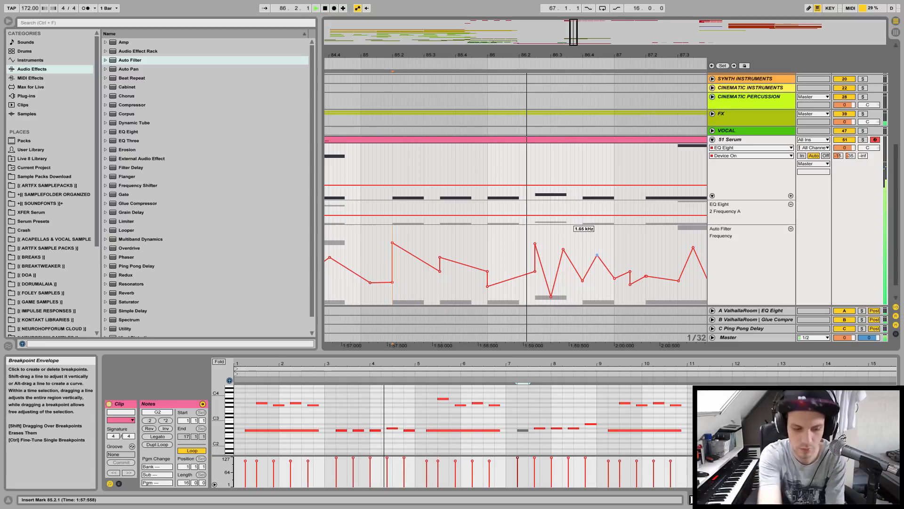
# Stop playback and copy the 51 Serum track's Auto Filter Frequency automation from 85.1.1 to 87.1.1.
pyautogui.press('space')
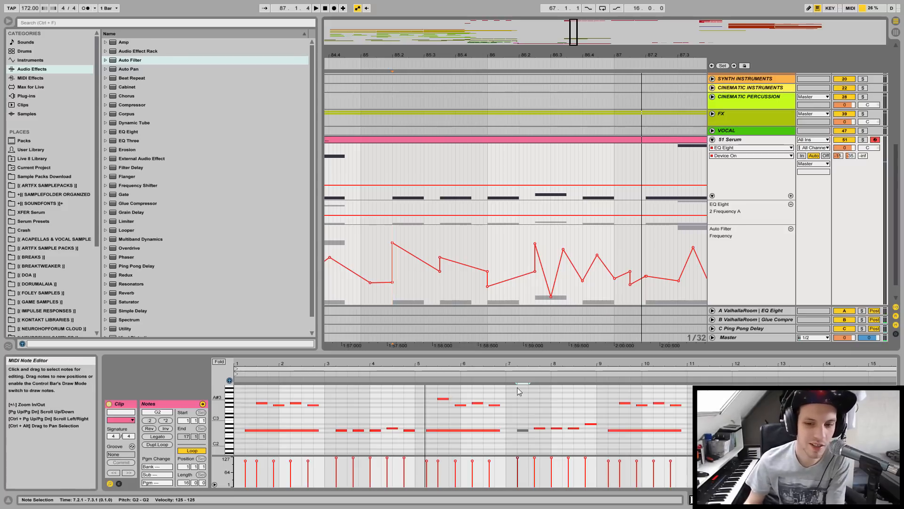
pyautogui.moveTo(509, 362); pyautogui.dragTo(509, 346)
pyautogui.moveTo(525, 54)
pyautogui.mouseDown()
pyautogui.moveTo(525, 19)
pyautogui.moveTo(522, 39)
pyautogui.mouseUp()
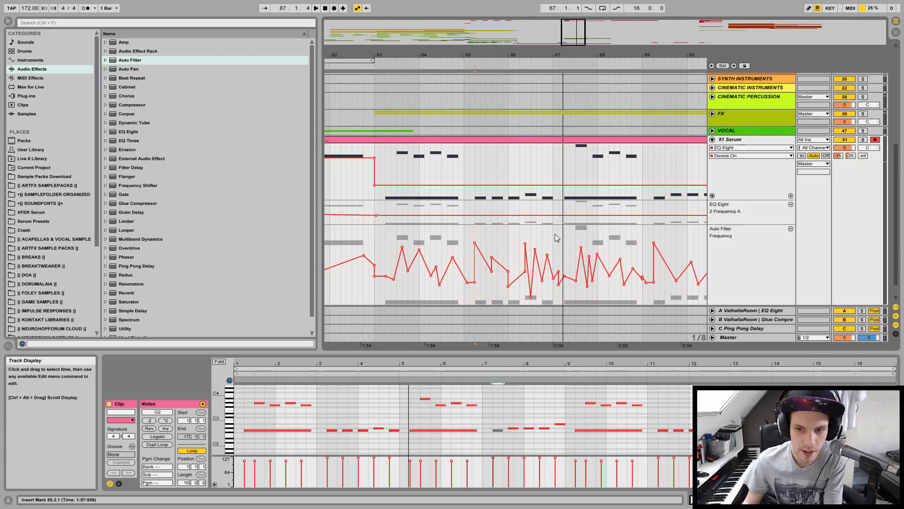
pyautogui.moveTo(554, 237); pyautogui.dragTo(462, 244)
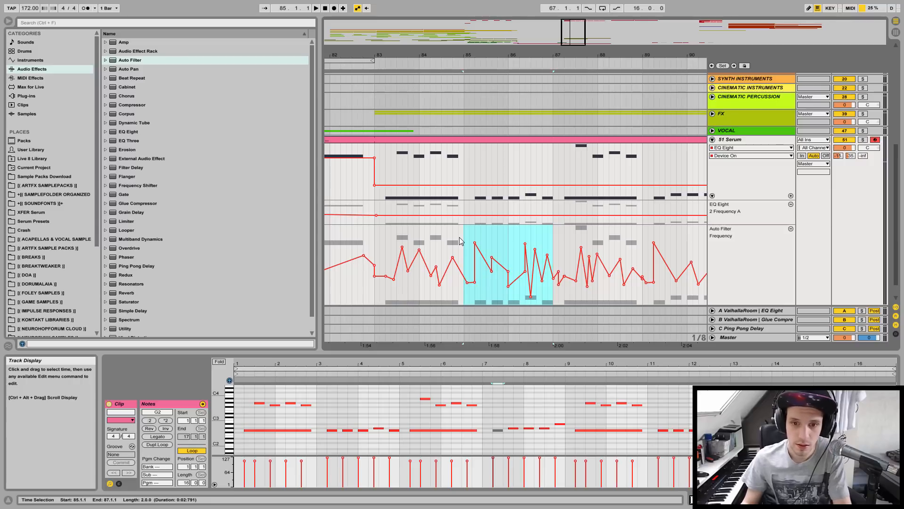
pyautogui.moveTo(467, 242); pyautogui.dragTo(504, 245)
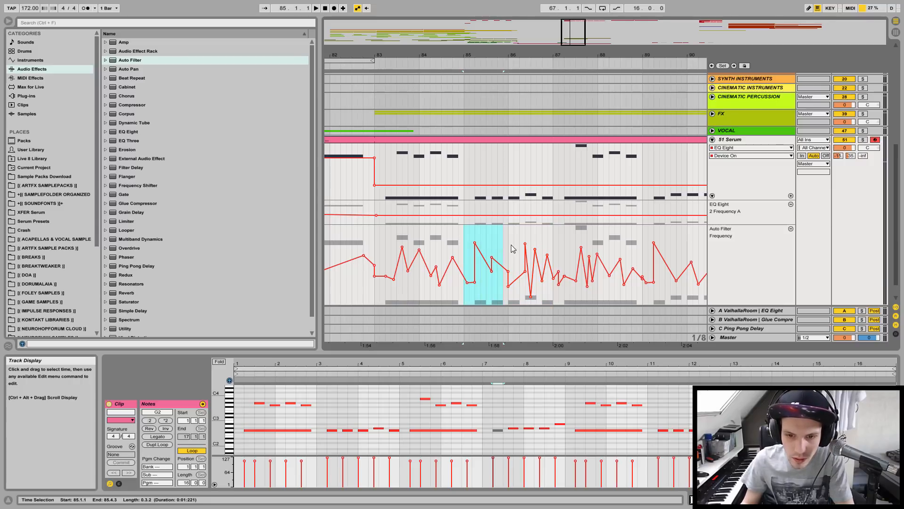
pyautogui.moveTo(464, 55)
pyautogui.mouseDown()
pyautogui.moveTo(463, 114)
pyautogui.moveTo(464, 55)
pyautogui.mouseUp()
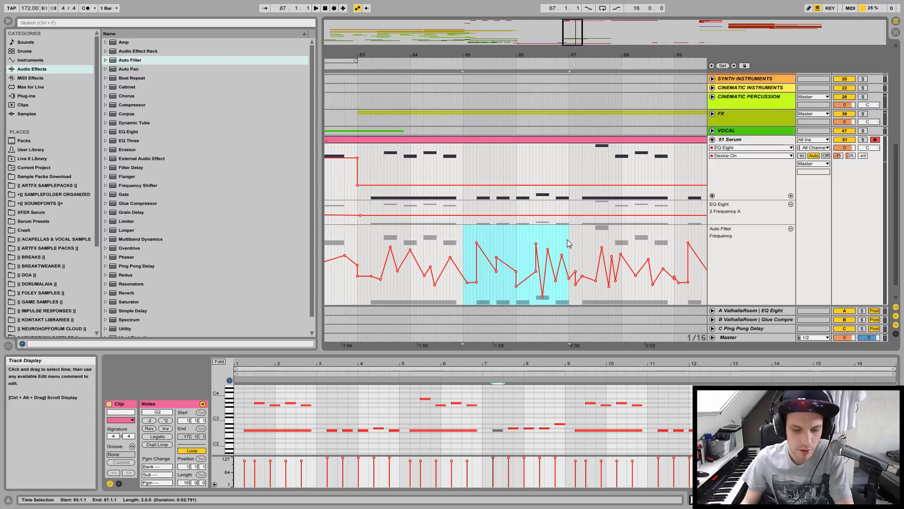
pyautogui.moveTo(591, 56); pyautogui.dragTo(468, 33)
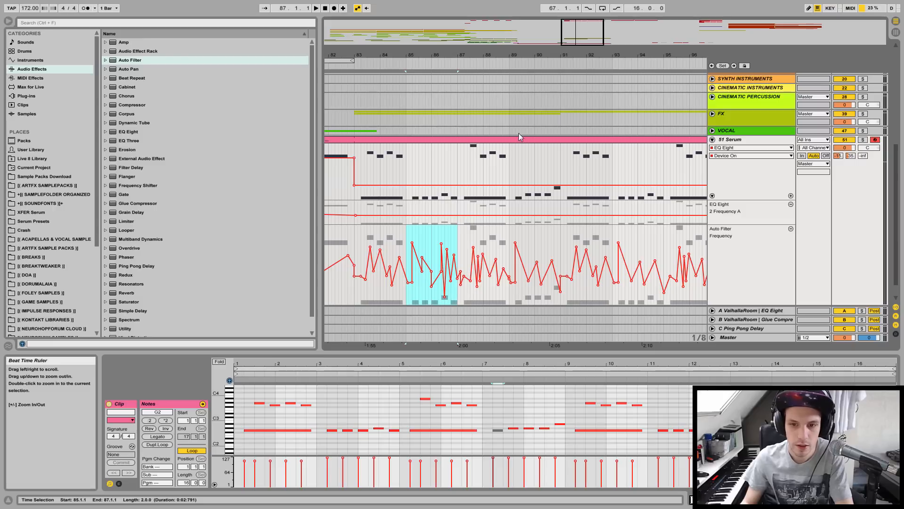
# Paste the copied two-bar Auto Filter Frequency automation at 89.1.1 and again at 93.1.1.
pyautogui.click(508, 238)
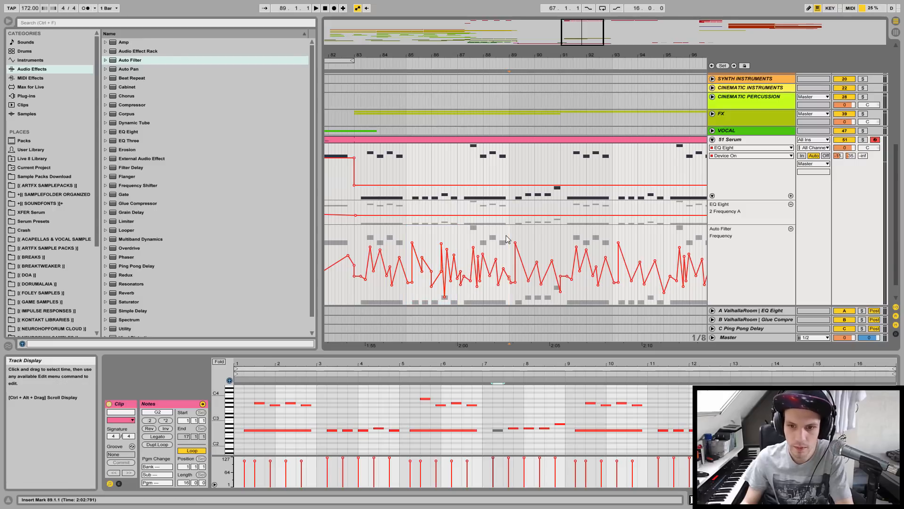
pyautogui.moveTo(508, 239); pyautogui.dragTo(574, 239)
pyautogui.hotkey('ctrl', 'c')
pyautogui.click(612, 239)
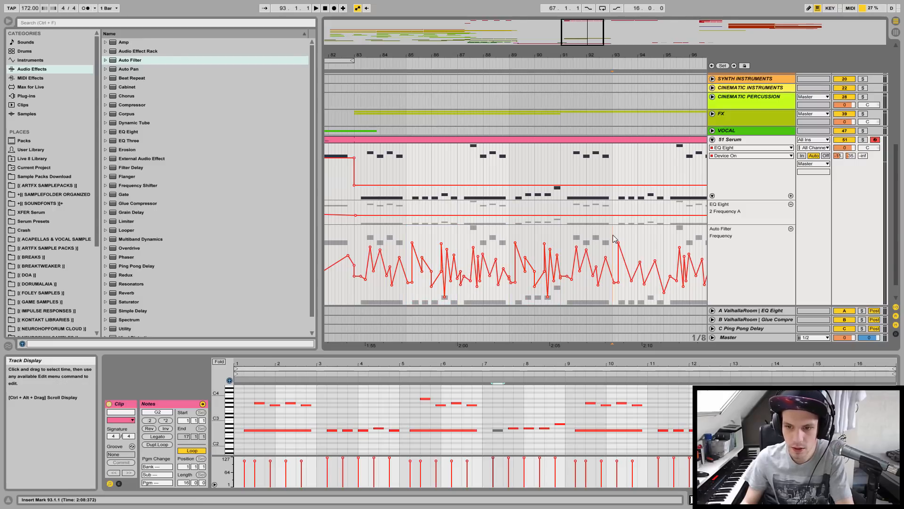
pyautogui.hotkey('ctrl', 'v')
# Copy the Auto Filter Frequency automation from 83.1.1 to 99.1.1, paste it at 67.1.1, and play from there.
pyautogui.moveTo(412, 55); pyautogui.dragTo(411, 31)
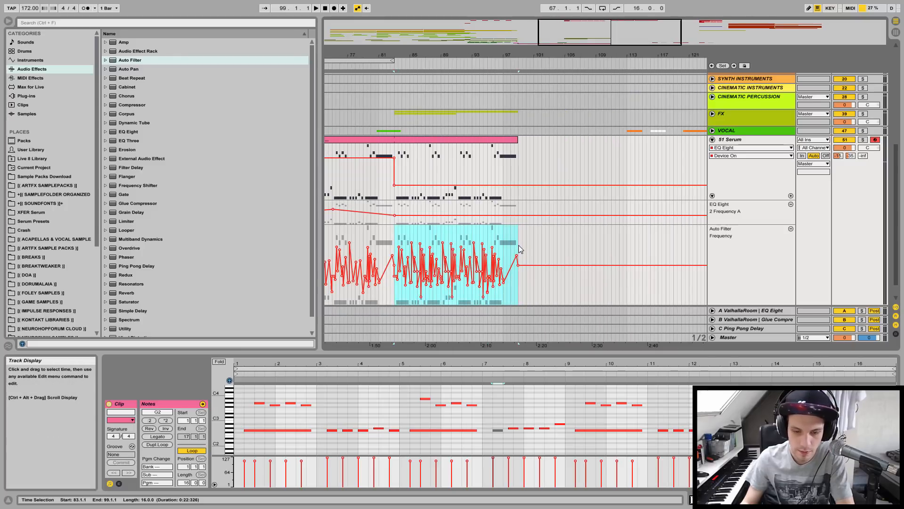
pyautogui.moveTo(439, 55); pyautogui.dragTo(527, 55)
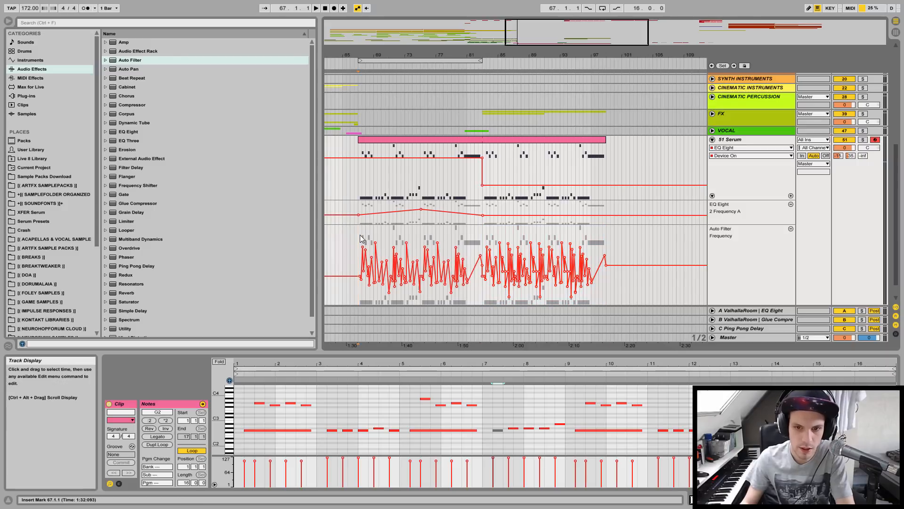
pyautogui.hotkey('ctrl', 'v')
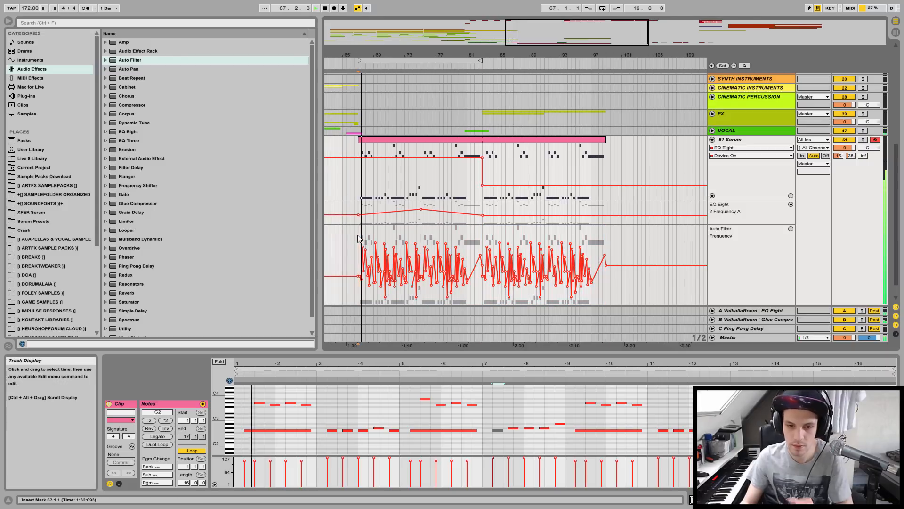
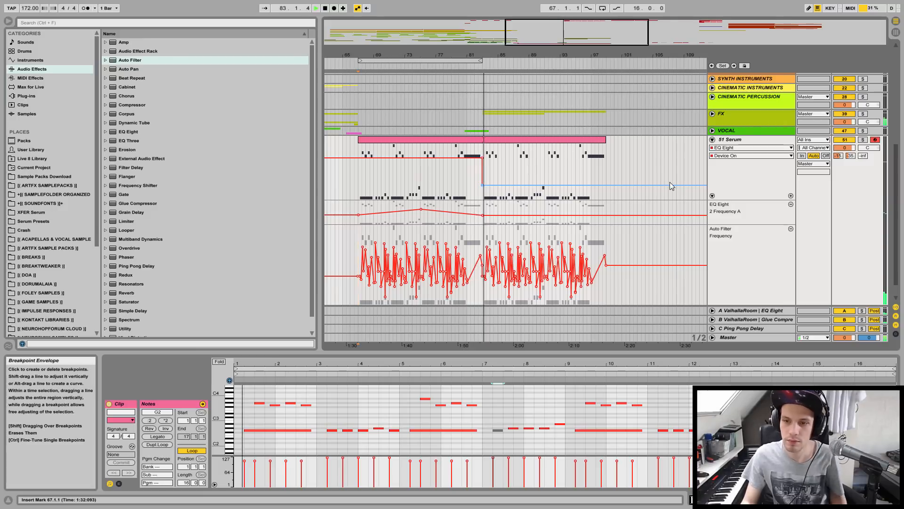
# Fold the 51 Serum track and add an A#3 note at 7.4.1 and a G#3 note at 8.3.1 in its MIDI clip.
pyautogui.click(711, 139)
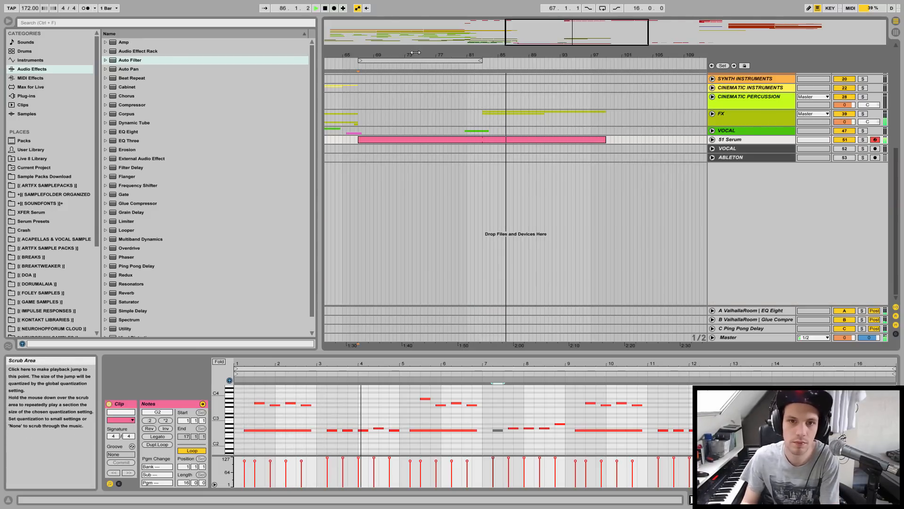
pyautogui.moveTo(428, 63); pyautogui.dragTo(470, 34)
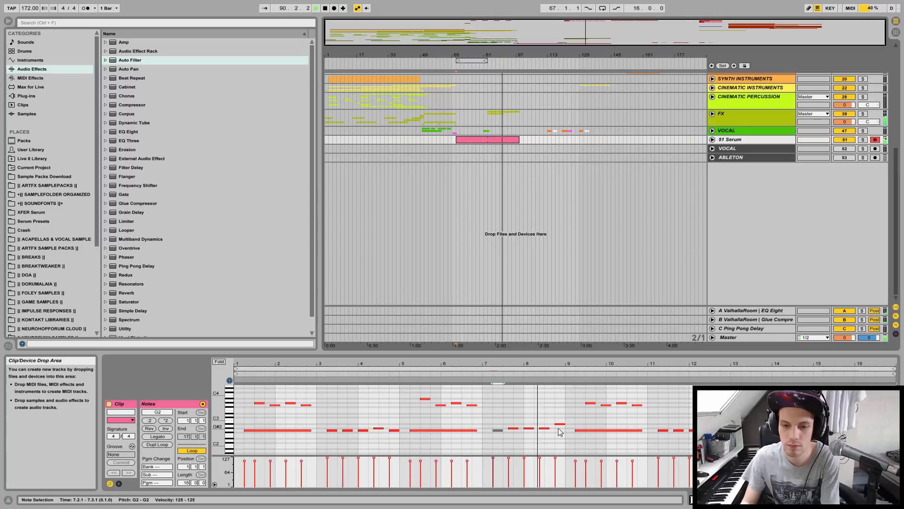
pyautogui.press('space')
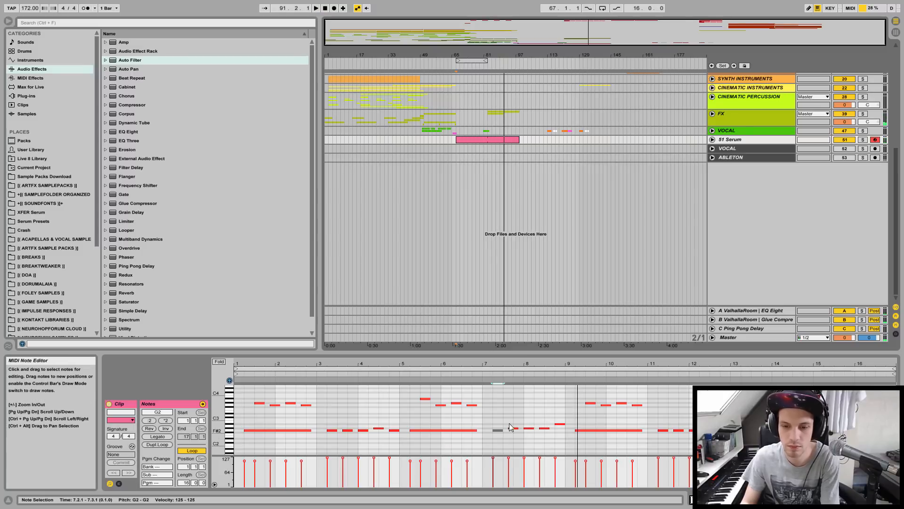
pyautogui.moveTo(505, 363); pyautogui.dragTo(504, 378)
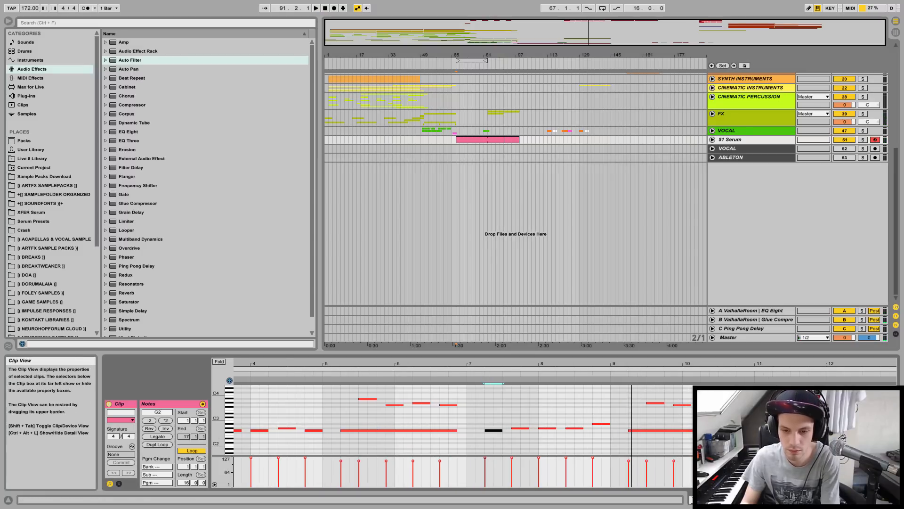
pyautogui.doubleClick(524, 399)
pyautogui.press('space')
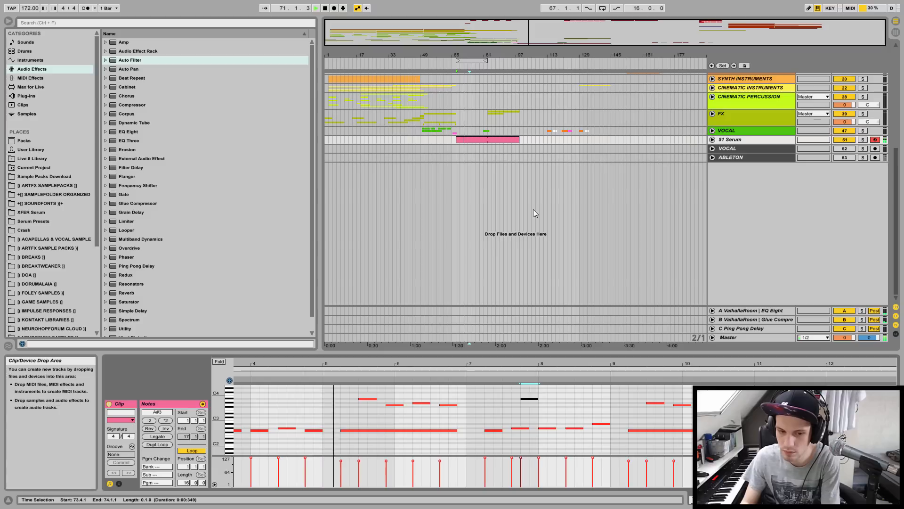
pyautogui.doubleClick(578, 402)
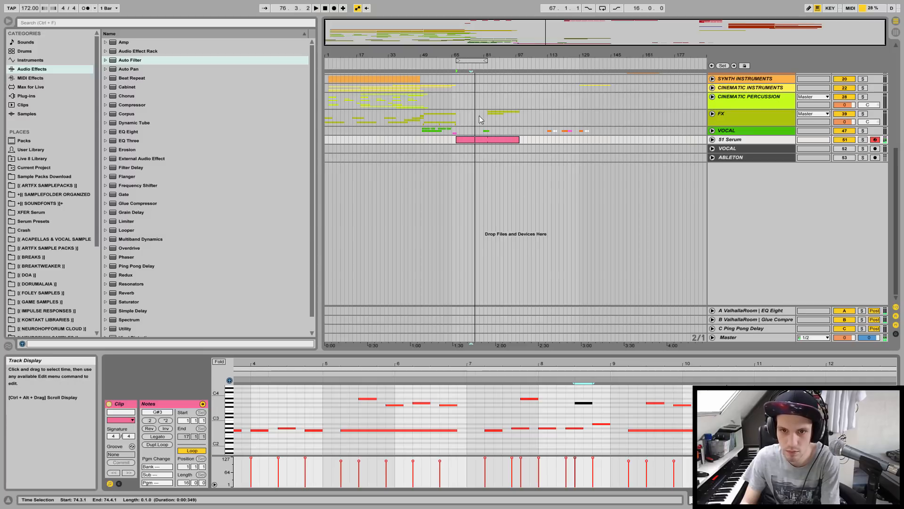
# Unfold the 51 Serum track, add a G3 note at 4.3.1 in the clip, and audition the bass line.
pyautogui.click(712, 140)
pyautogui.click(457, 165)
pyautogui.press('space')
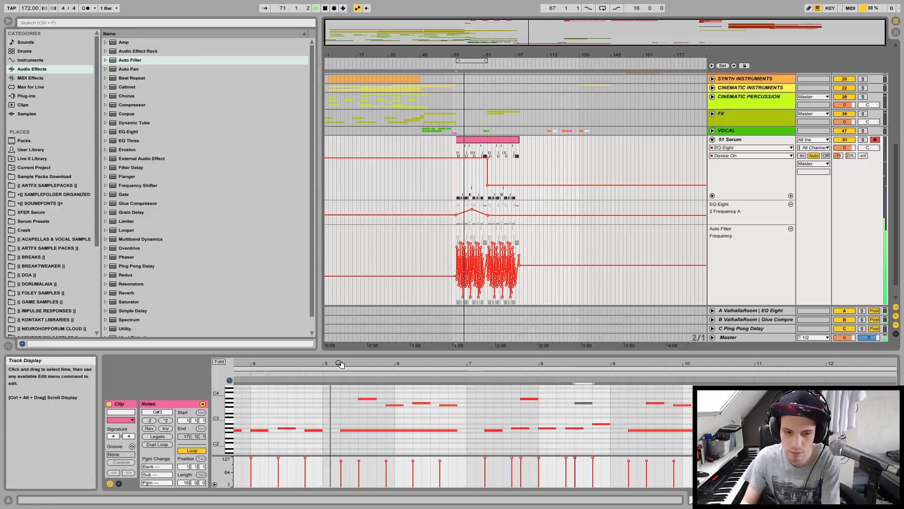
pyautogui.press('space')
pyautogui.doubleClick(292, 405)
pyautogui.press('space')
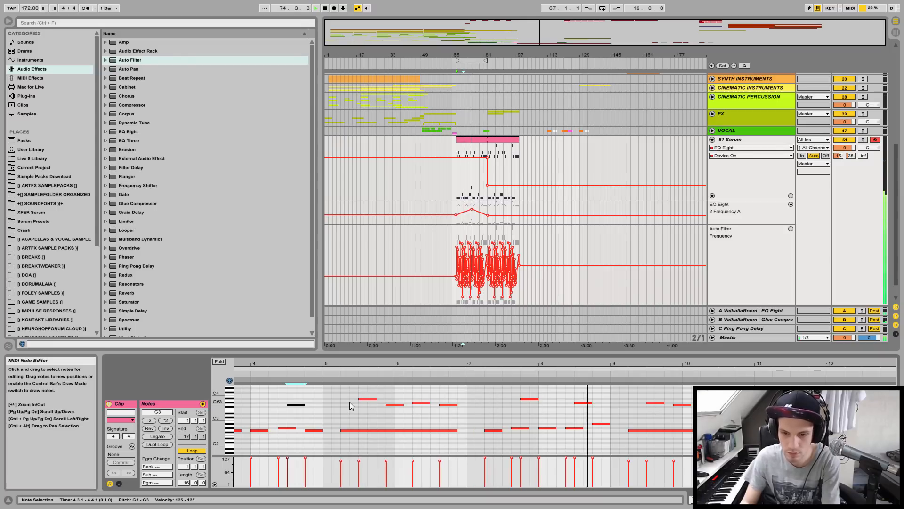
# Try an extra G3 note at 8.2.1 in the clip, audition it, and delete it.
pyautogui.click(557, 404)
pyautogui.press('space')
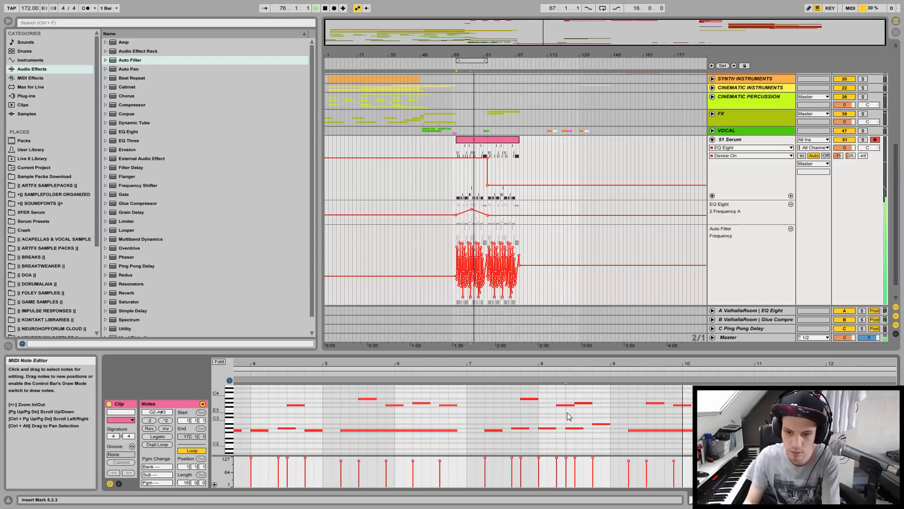
pyautogui.press('Delete')
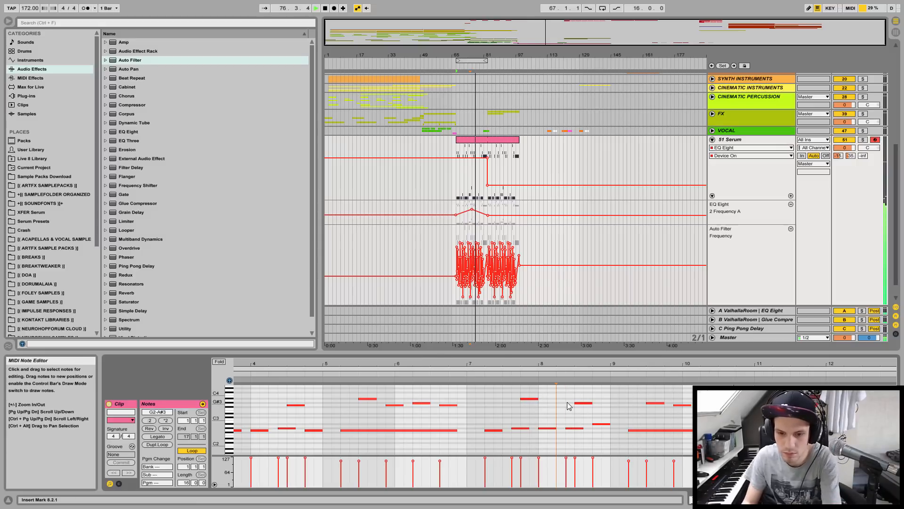
# Move the A#3 note at 7.4.1 to 7.4.3, then solo the 51 Serum track and audition the phrase from 81.1.1.
pyautogui.click(522, 398)
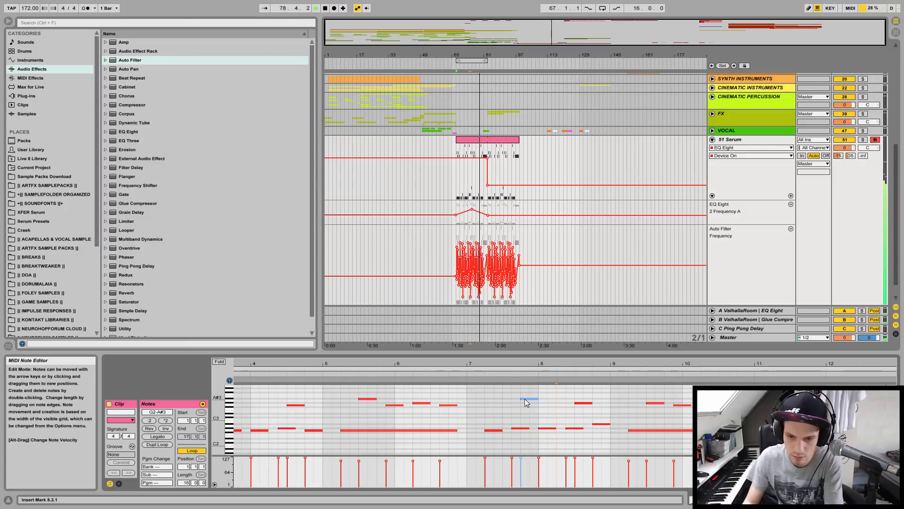
pyautogui.moveTo(524, 399); pyautogui.dragTo(534, 402)
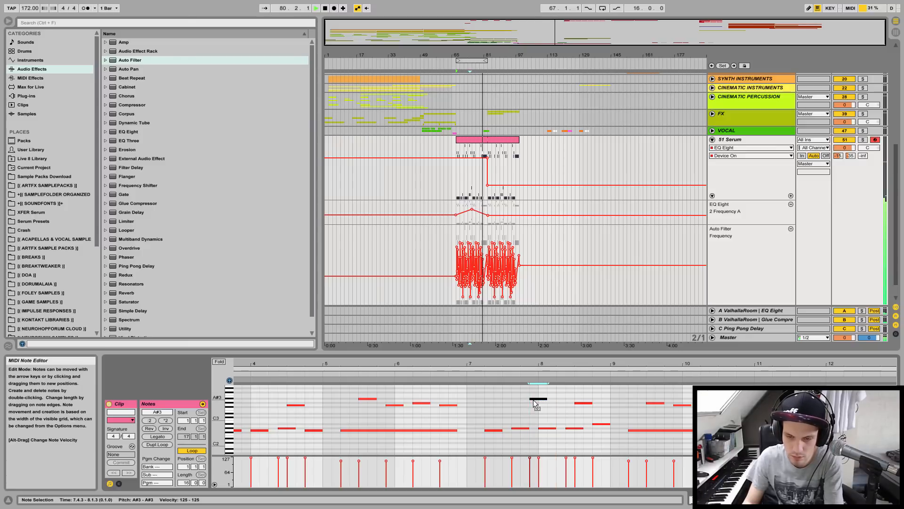
pyautogui.click(487, 154)
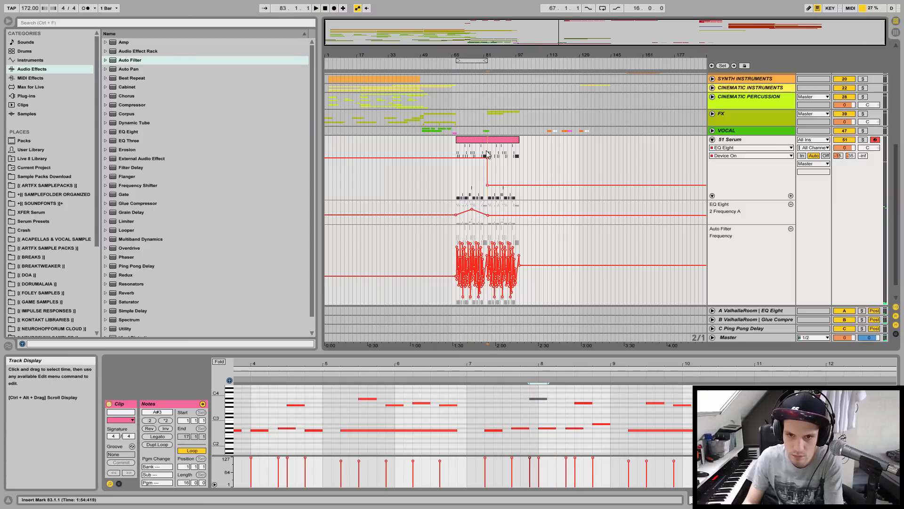
pyautogui.click(863, 139)
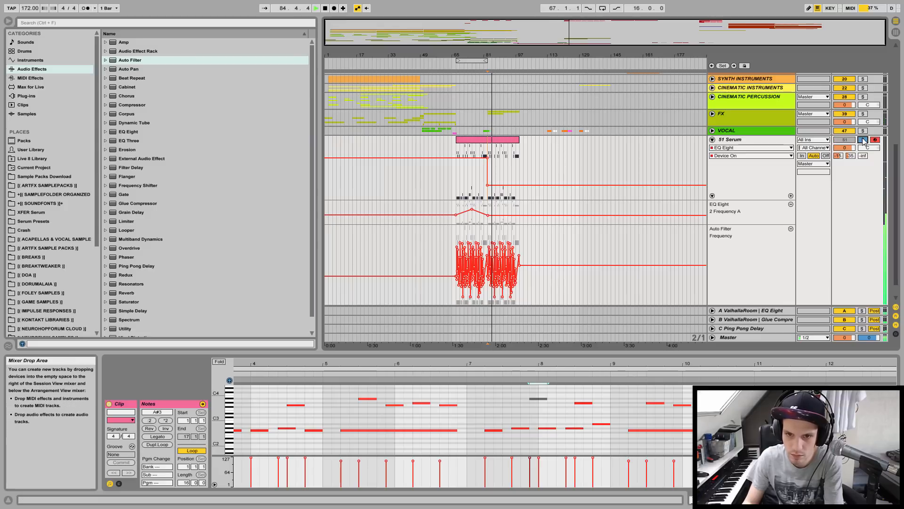
pyautogui.click(484, 153)
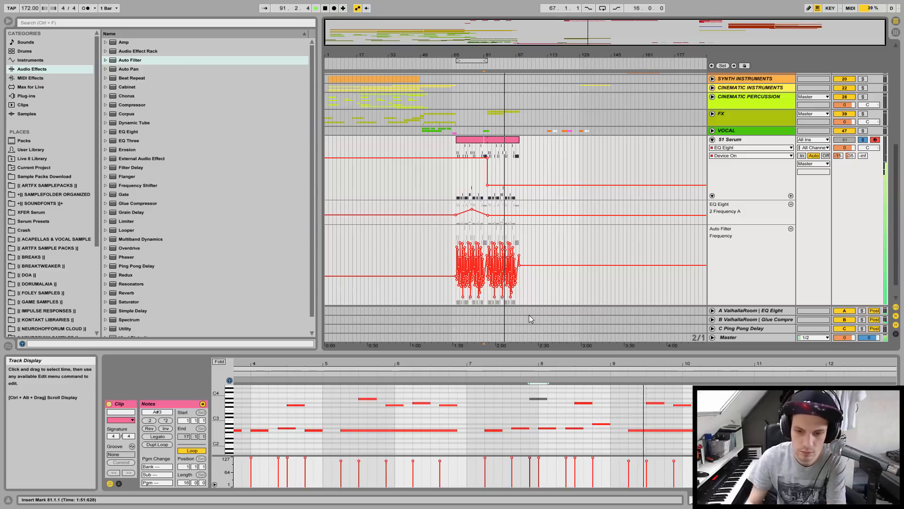
# Move the A#3 note at 7.4.3 to 7.2.3, lower it to G3, and play from 85.1.1.
pyautogui.click(536, 400)
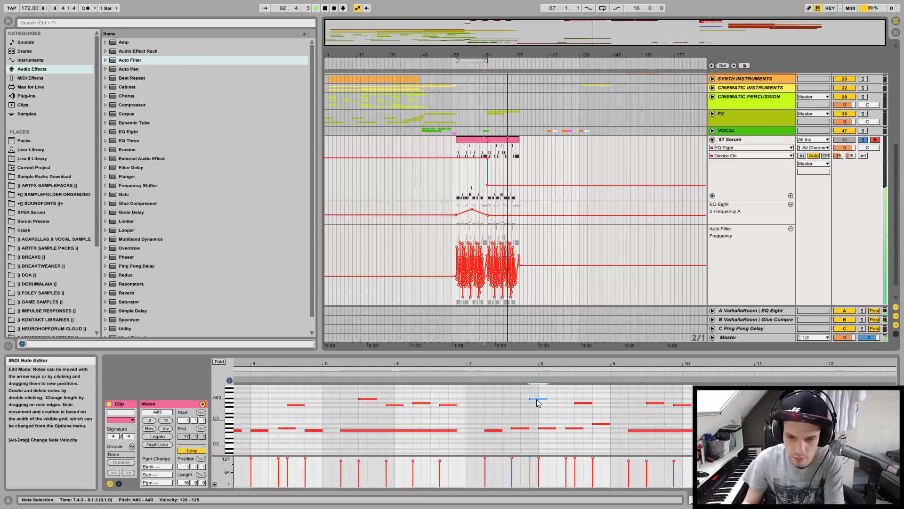
pyautogui.press('space')
pyautogui.moveTo(537, 399); pyautogui.dragTo(502, 403)
pyautogui.press('Down')
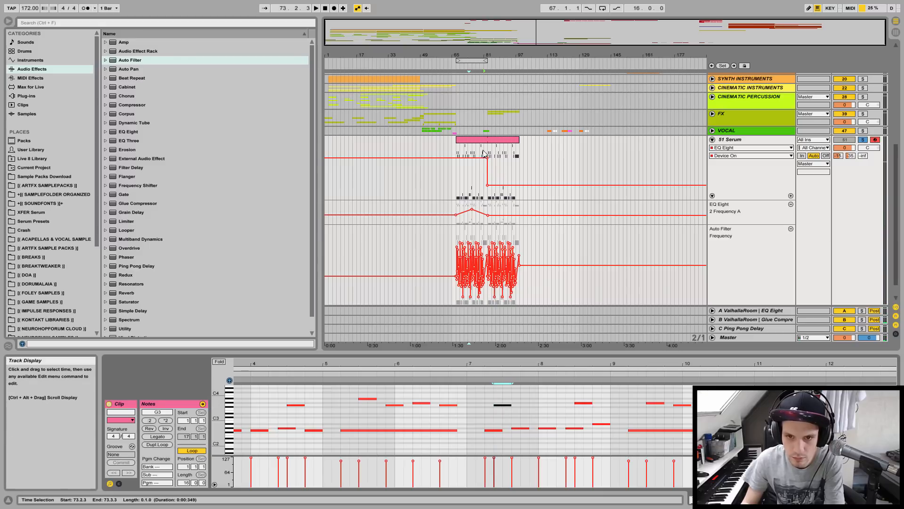
pyautogui.moveTo(492, 44); pyautogui.dragTo(497, 156)
pyautogui.press('space')
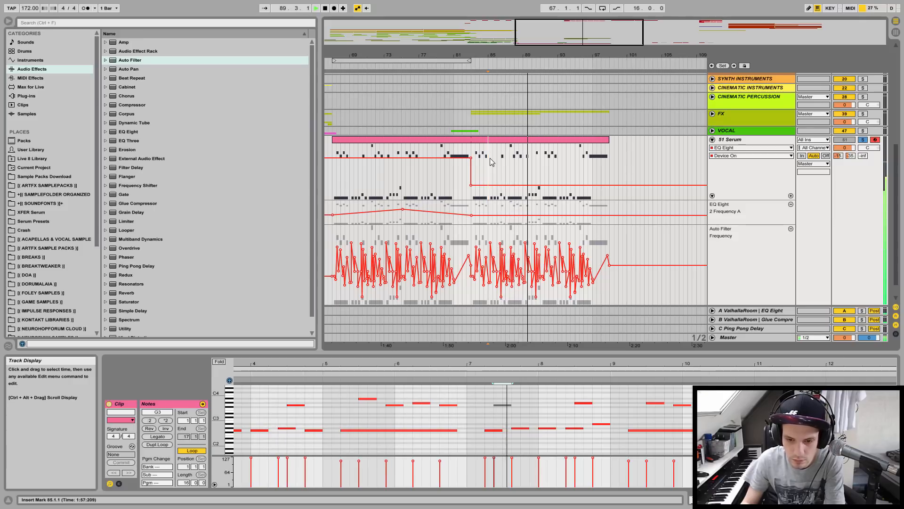
# Try the G3 note of bar 7 at 7.3.1 and audition it from 89.1.1.
pyautogui.click(504, 405)
pyautogui.moveTo(505, 405); pyautogui.dragTo(514, 405)
pyautogui.press('space')
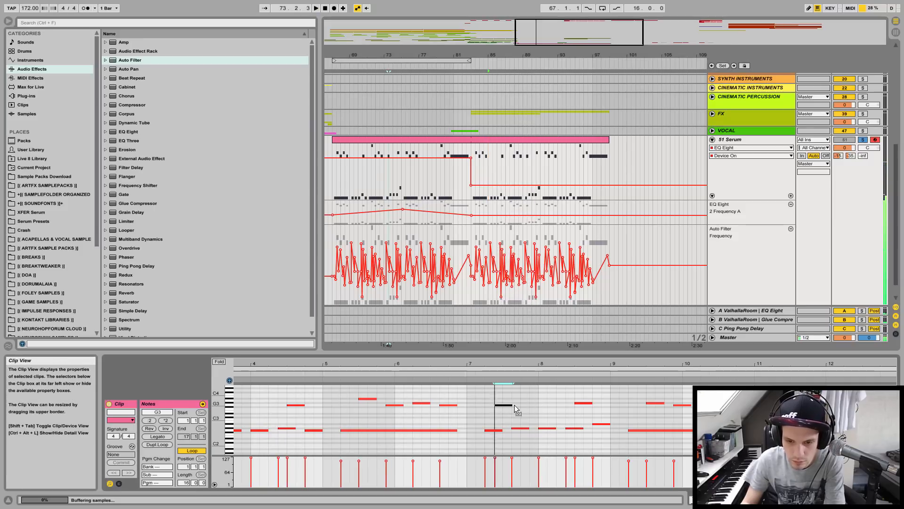
pyautogui.click(526, 165)
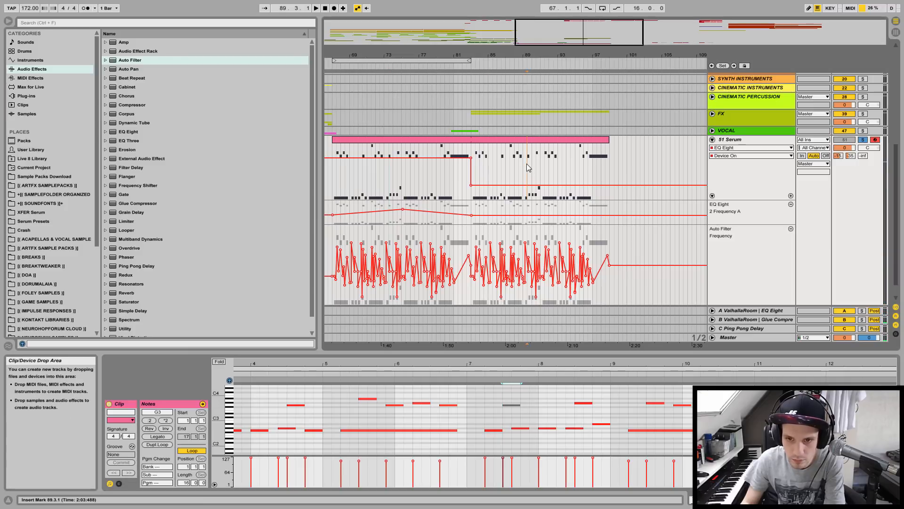
pyautogui.press('space')
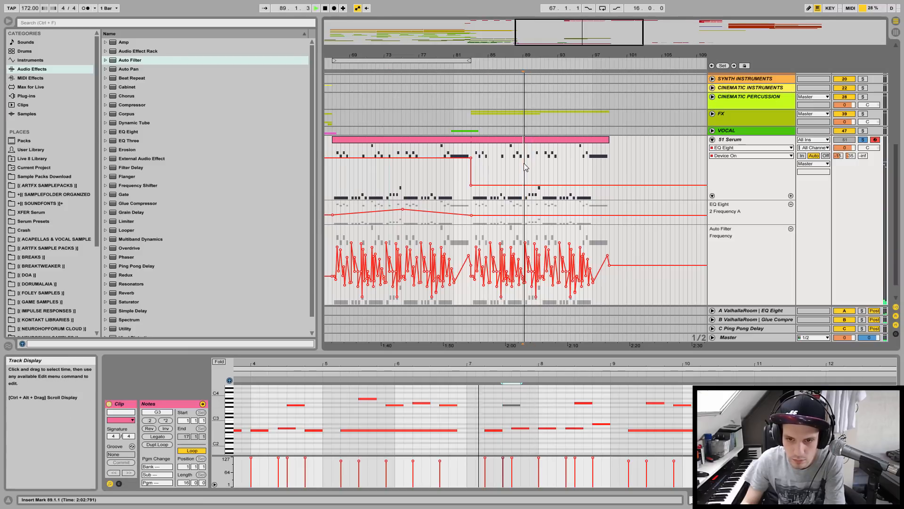
# Move the G3 note at 7.3.1 to 7.4.1, keeping its pitch, and play from 89.1.1.
pyautogui.click(512, 406)
pyautogui.press('space')
pyautogui.moveTo(513, 408); pyautogui.dragTo(537, 411)
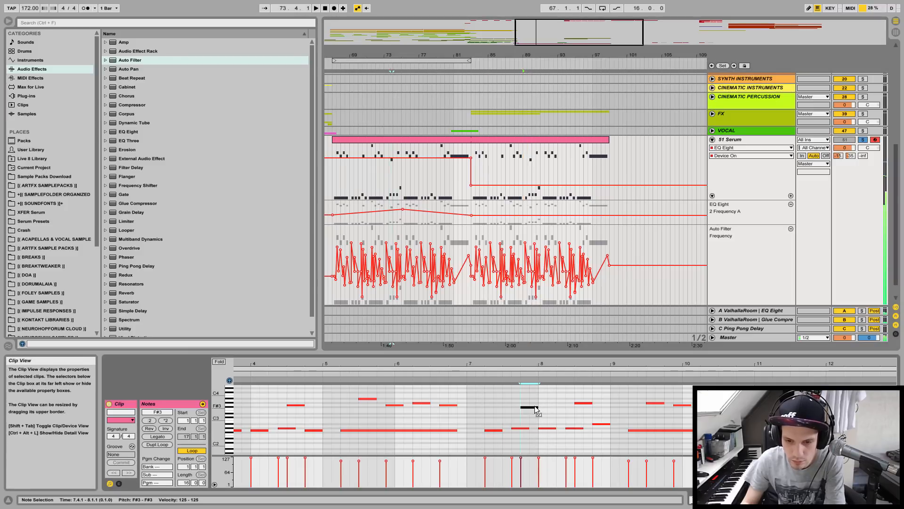
pyautogui.press('space')
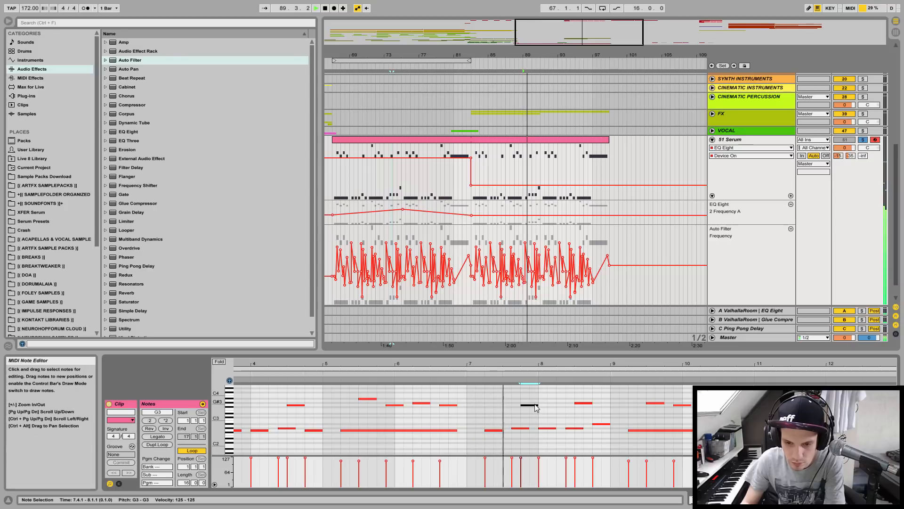
# Try extending the G3 note at 7.4.1 to end at 8.2.1 and raising it to A#3 during playback.
pyautogui.moveTo(537, 406); pyautogui.dragTo(546, 406)
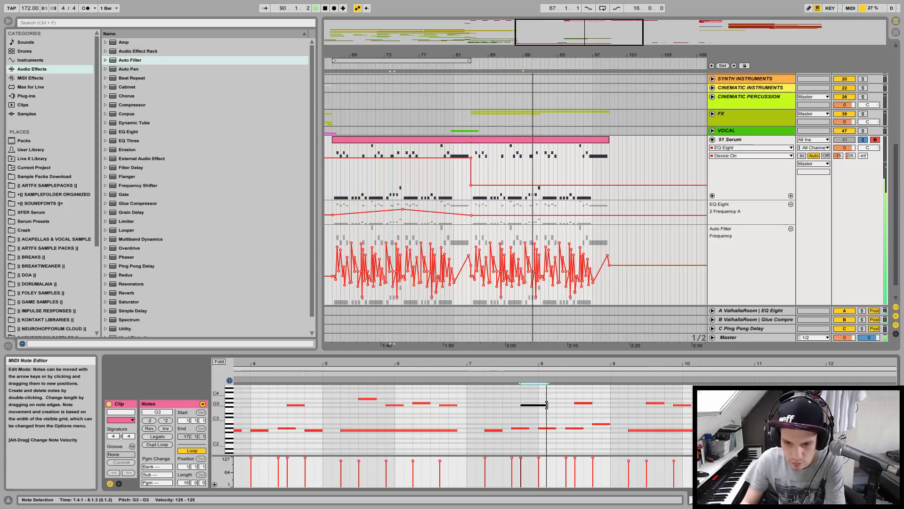
pyautogui.moveTo(546, 405); pyautogui.dragTo(556, 405)
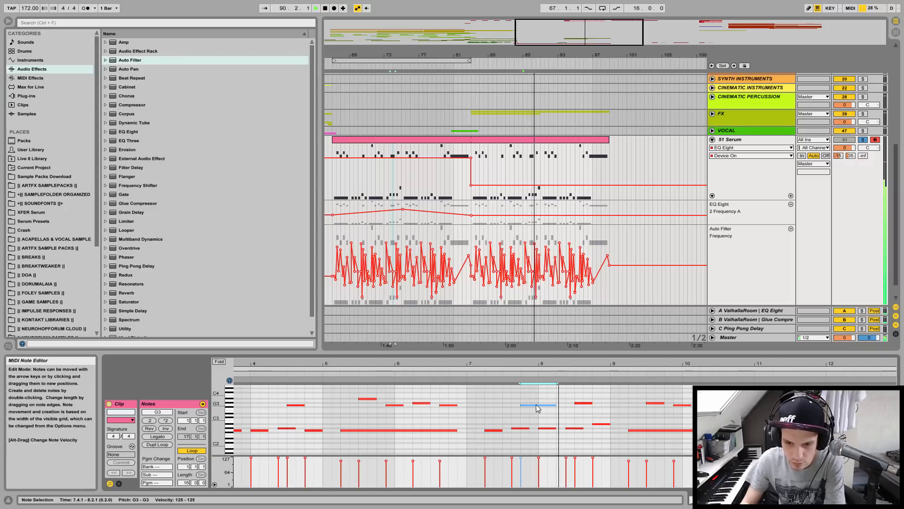
pyautogui.moveTo(537, 407); pyautogui.dragTo(535, 400)
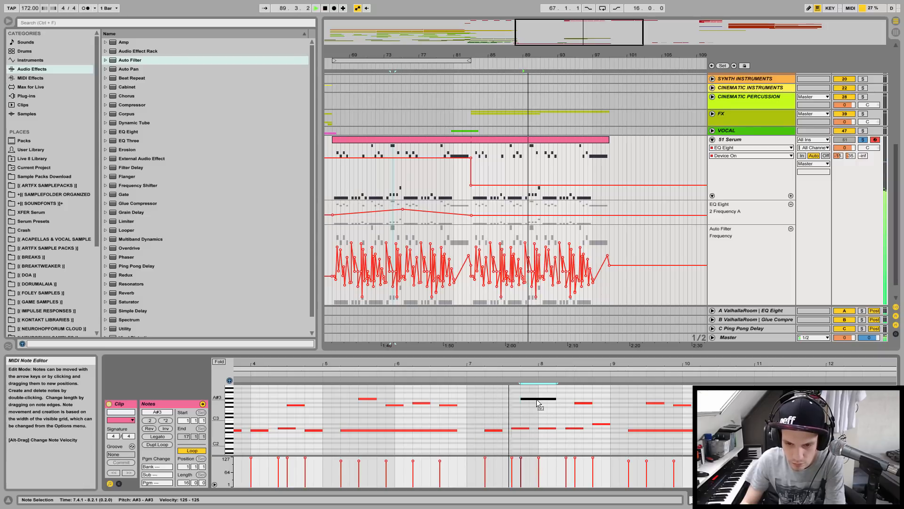
pyautogui.press('space')
# Delete the A#3 note at 7.4.1 and play the phrase through with the whole clip in view.
pyautogui.press('Delete')
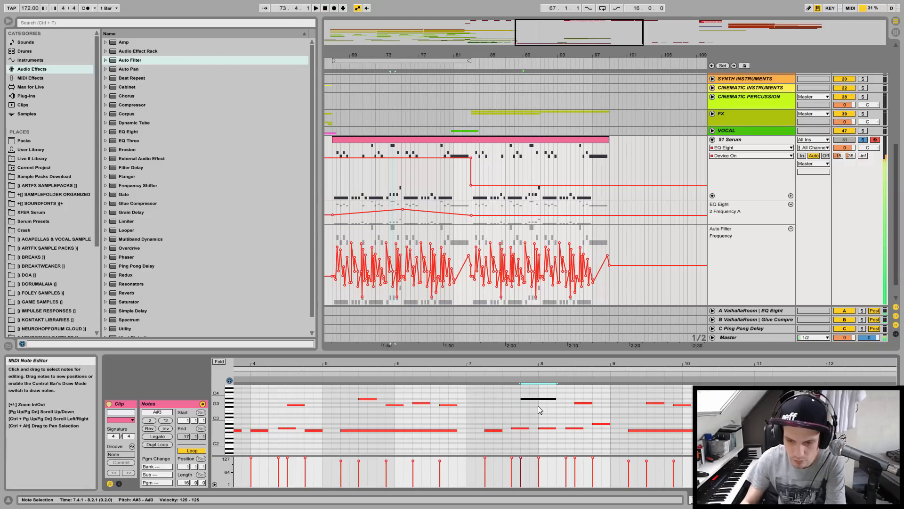
pyautogui.press('space')
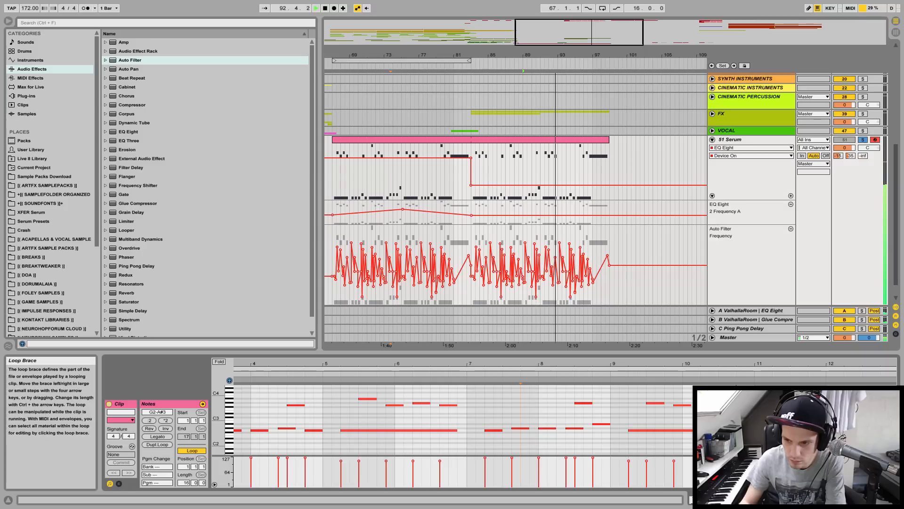
pyautogui.click(875, 402)
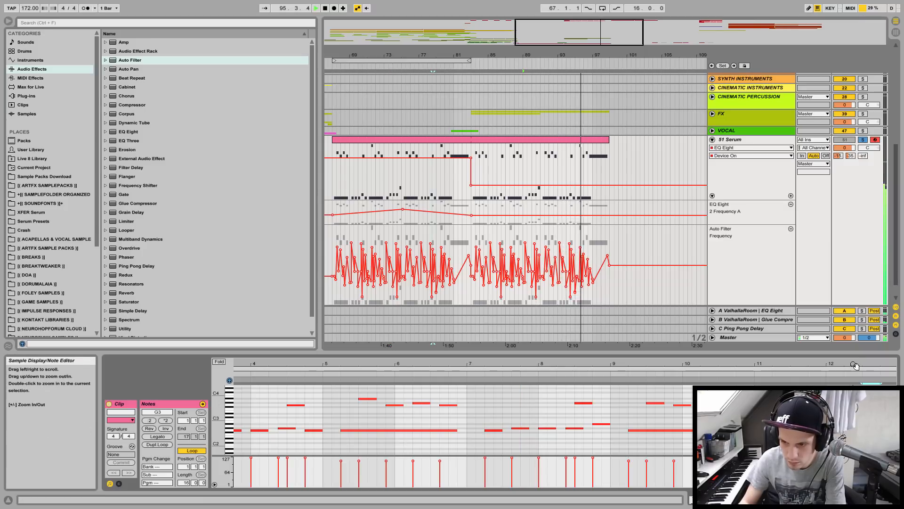
pyautogui.moveTo(856, 366); pyautogui.dragTo(855, 332)
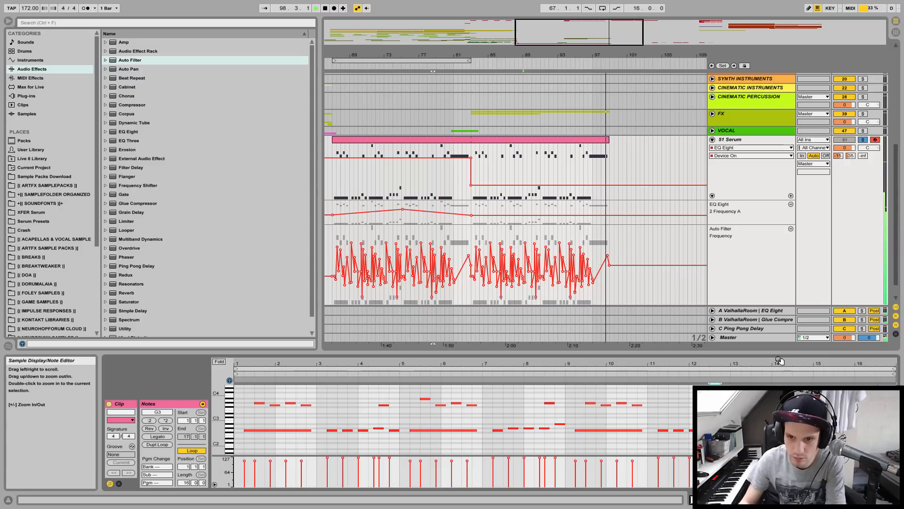
pyautogui.press('space')
# Unsolo the 51 Serum track, leaving its automation lanes unfolded in the full arrangement.
pyautogui.moveTo(334, 54); pyautogui.dragTo(458, 52)
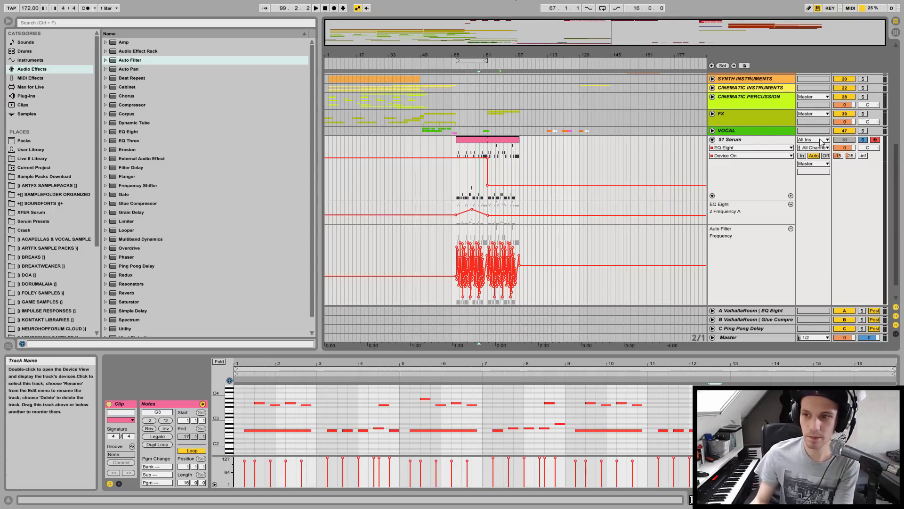
pyautogui.click(863, 139)
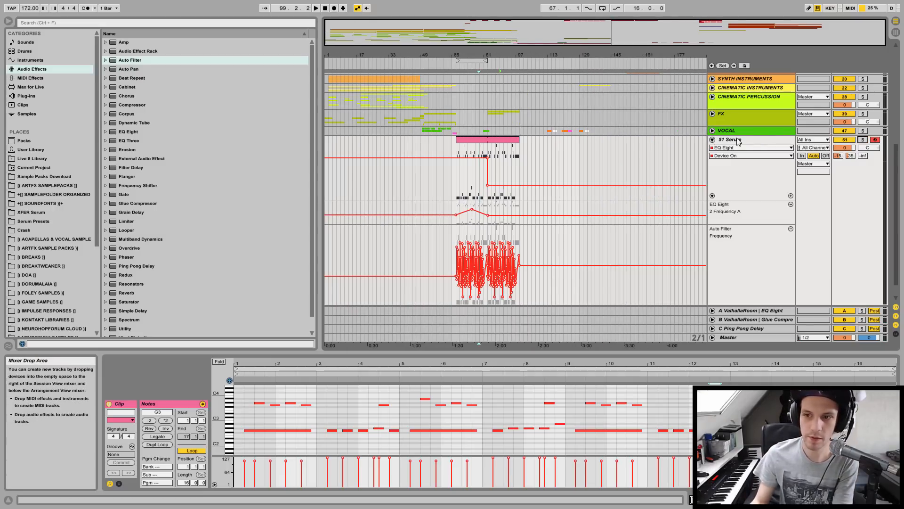
pyautogui.click(713, 140)
pyautogui.click(713, 139)
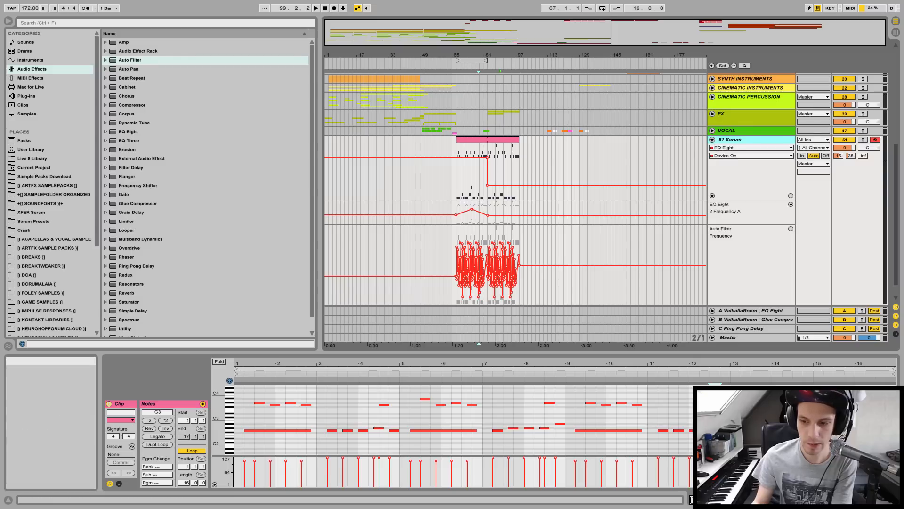
# Show the 51 Serum track's devices and rename the effect rack's two chains to MID and SUB.
pyautogui.click(836, 500)
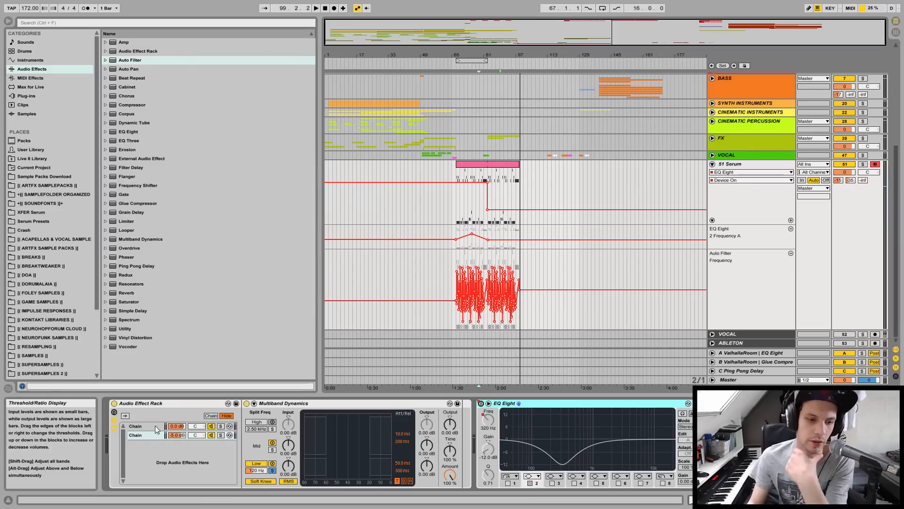
pyautogui.click(138, 438)
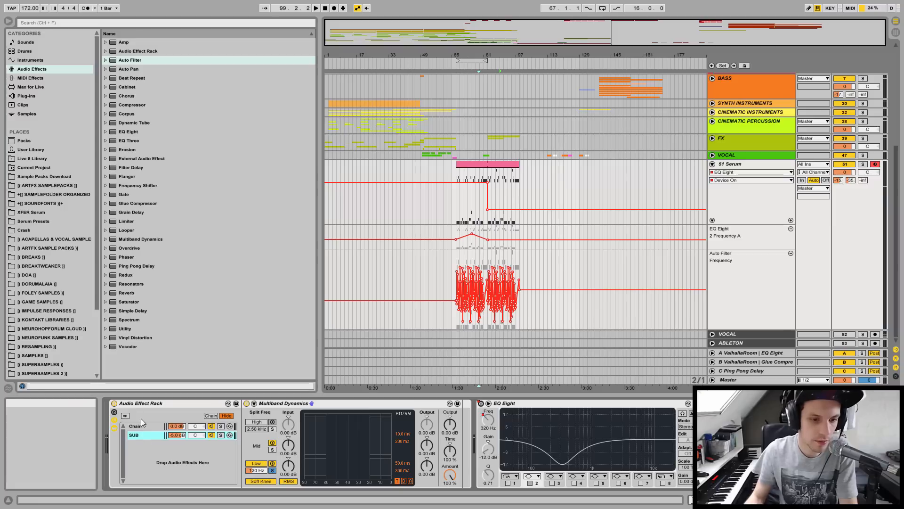
pyautogui.click(143, 427)
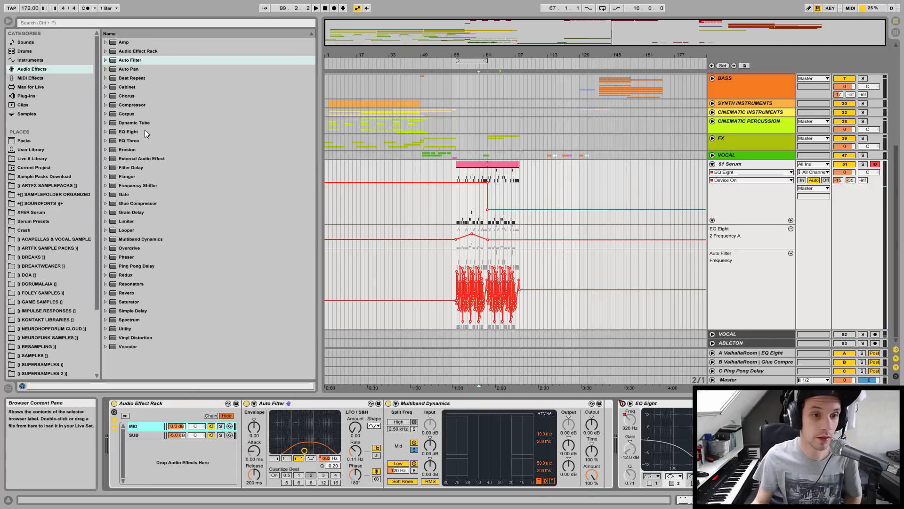
# Add Camel Audio's CamelPhat3 distortion plug-in to the MID chain, ahead of Auto Filter.
pyautogui.click(27, 95)
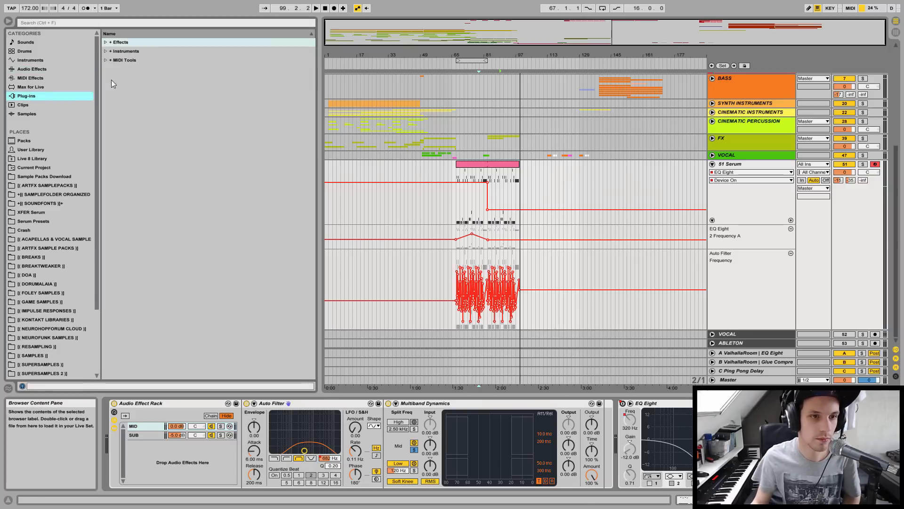
pyautogui.click(105, 42)
pyautogui.click(111, 148)
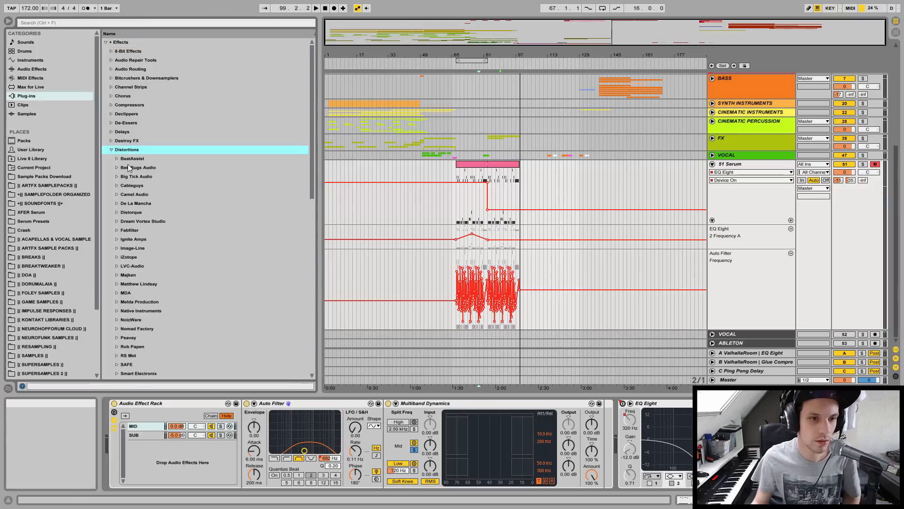
pyautogui.scroll(-3, 160, 261)
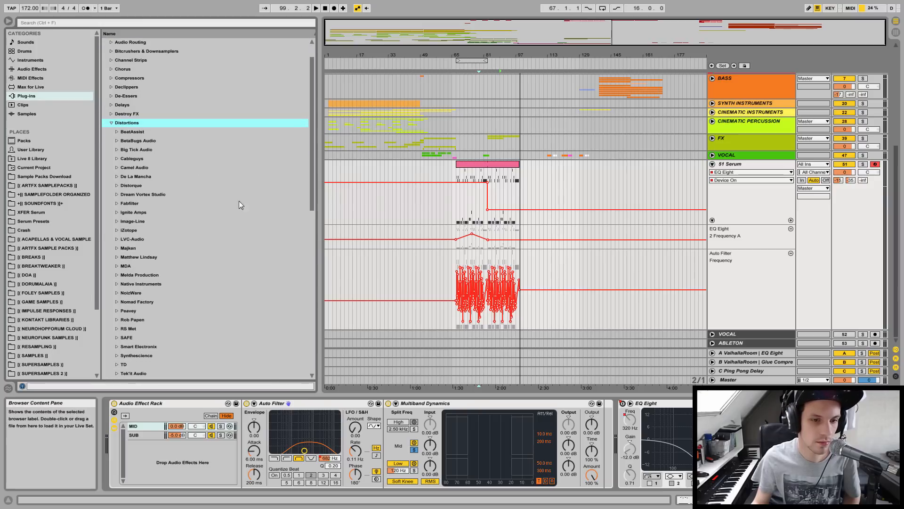
pyautogui.moveTo(312, 145)
pyautogui.mouseDown()
pyautogui.moveTo(310, 225)
pyautogui.moveTo(310, 155)
pyautogui.mouseUp()
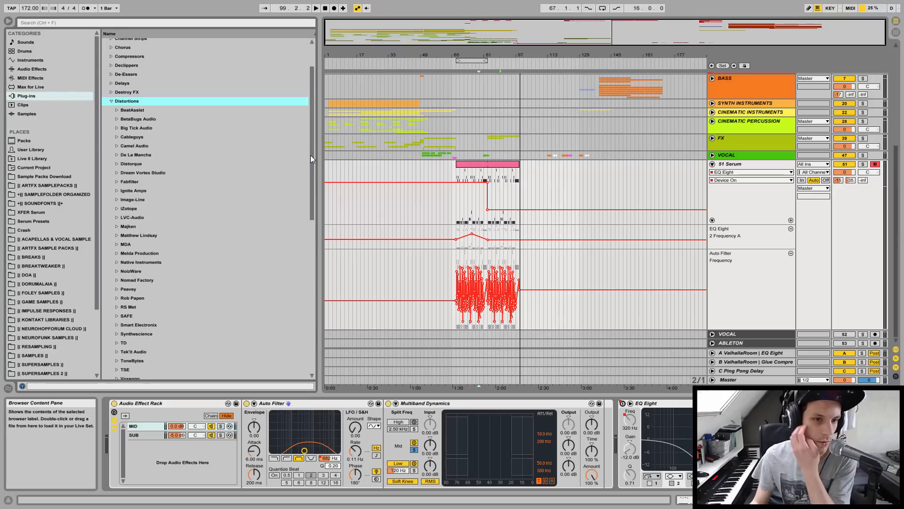
pyautogui.click(117, 145)
pyautogui.moveTo(149, 163); pyautogui.dragTo(286, 332)
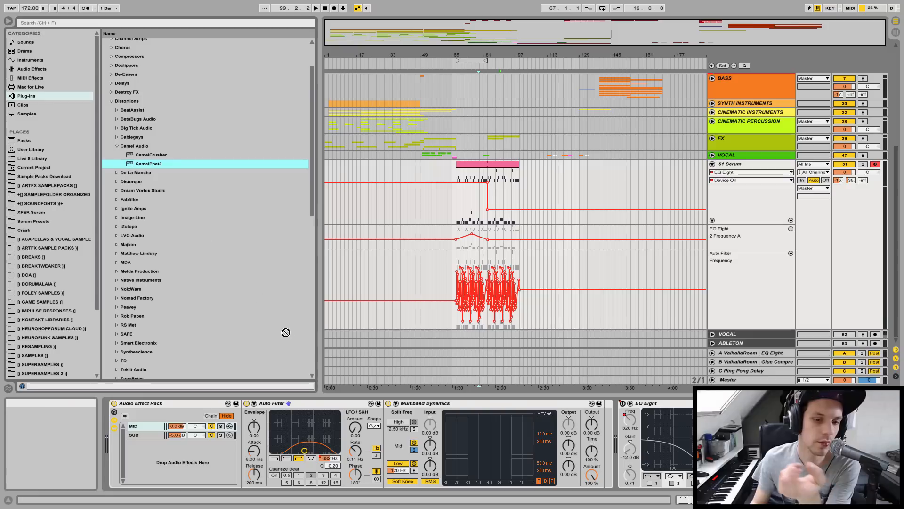
pyautogui.moveTo(305, 385); pyautogui.dragTo(285, 423)
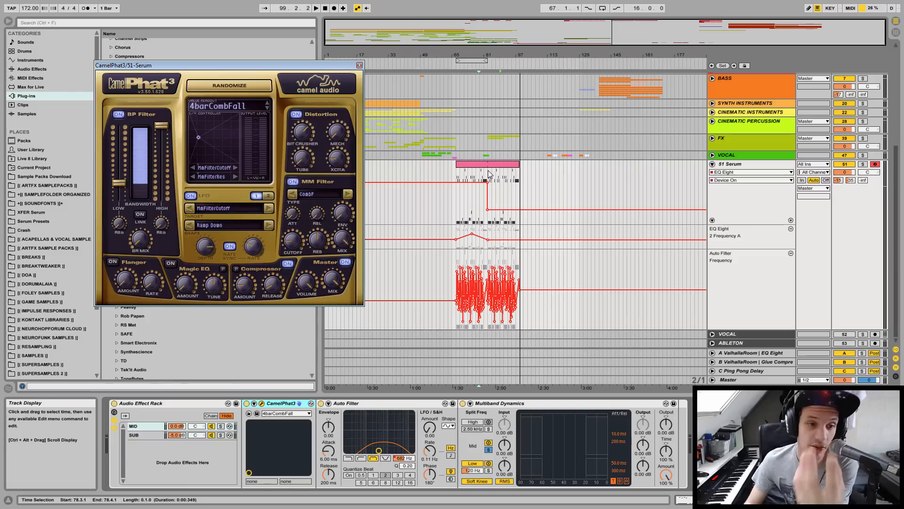
# Load the Reece preset from the Bass category in CamelPhat3.
pyautogui.click(485, 168)
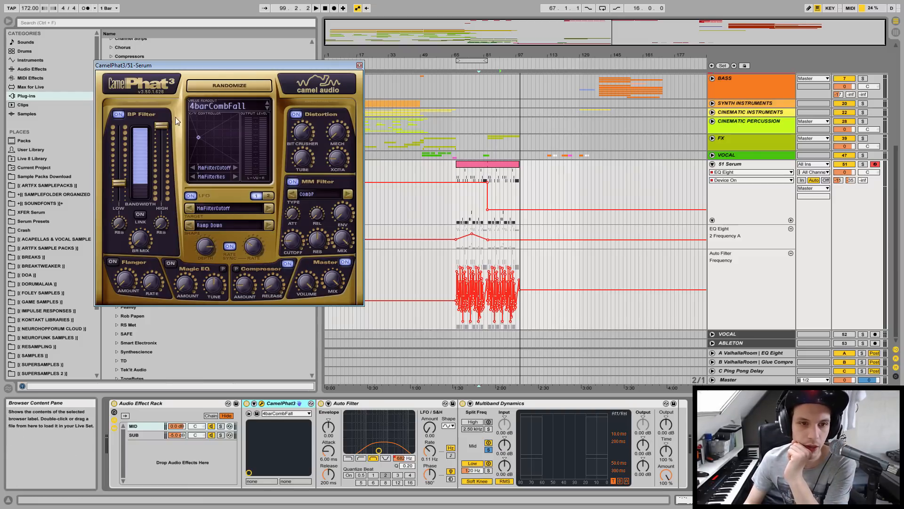
pyautogui.click(230, 105)
pyautogui.moveTo(257, 121)
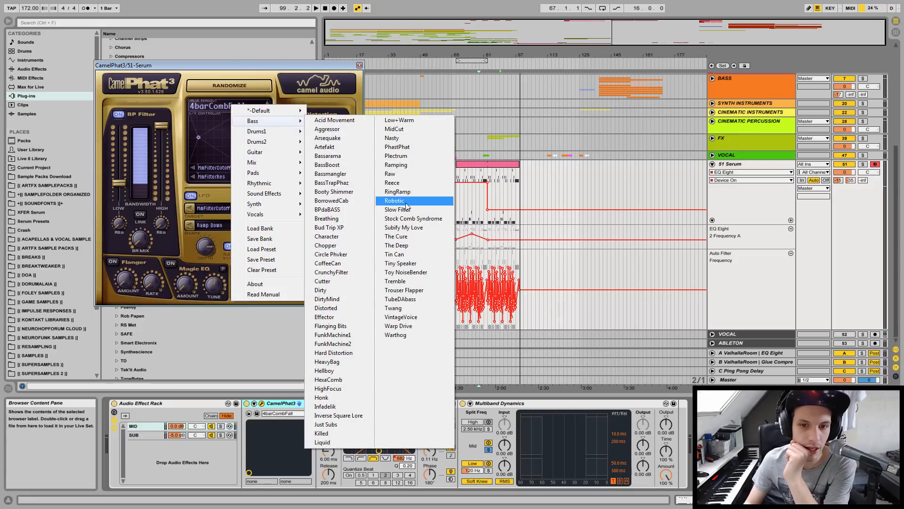
pyautogui.click(394, 183)
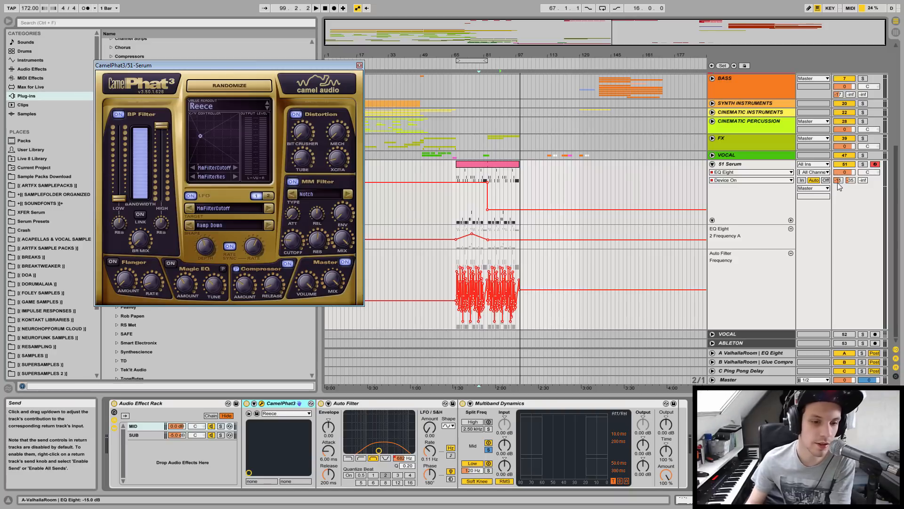
# Solo the 51 Serum track and loop its playback over 16 bars from 83.1.1.
pyautogui.press('space')
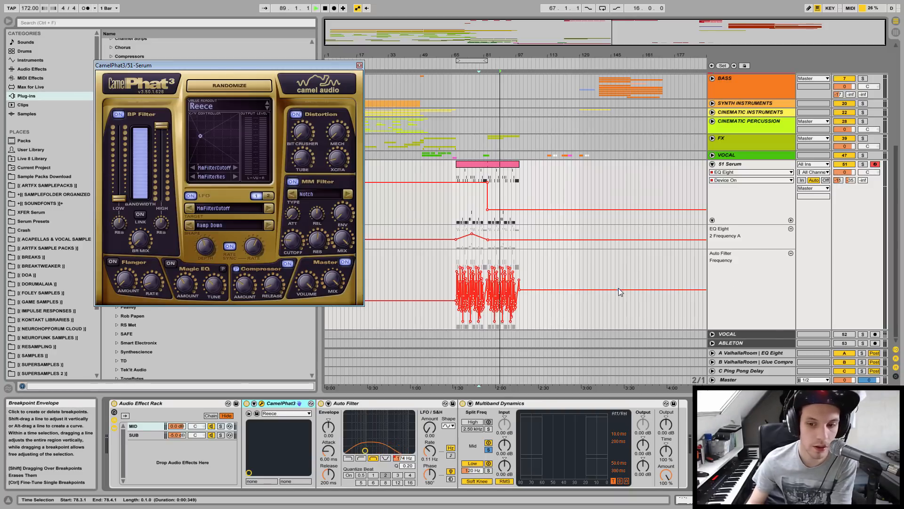
pyautogui.click(862, 164)
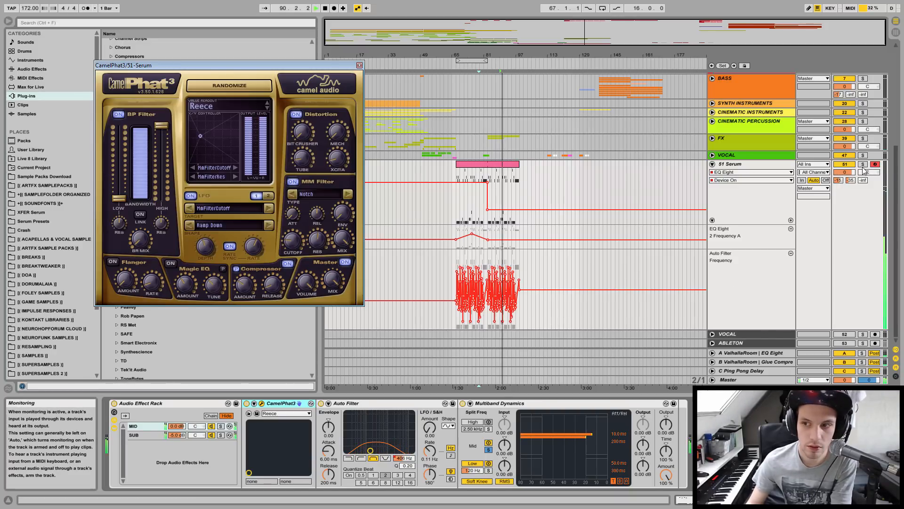
pyautogui.click(479, 167)
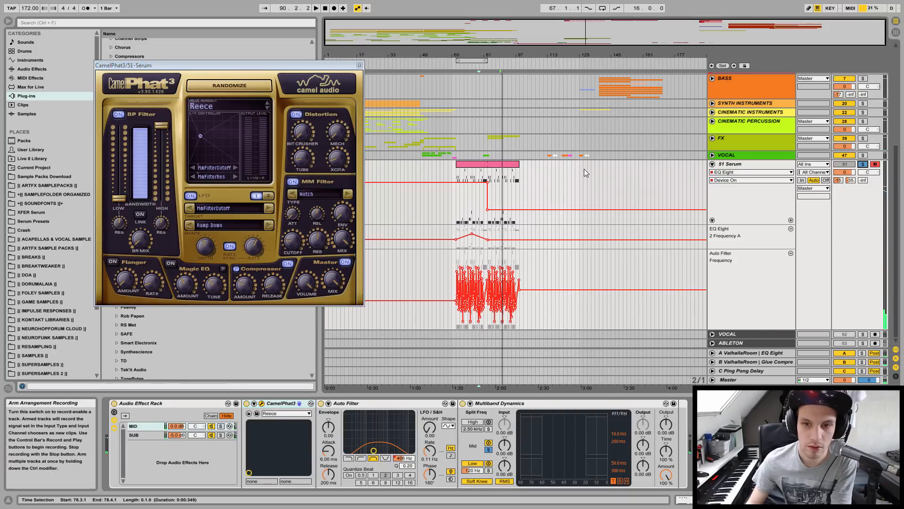
pyautogui.click(487, 175)
pyautogui.moveTo(472, 63); pyautogui.dragTo(509, 59)
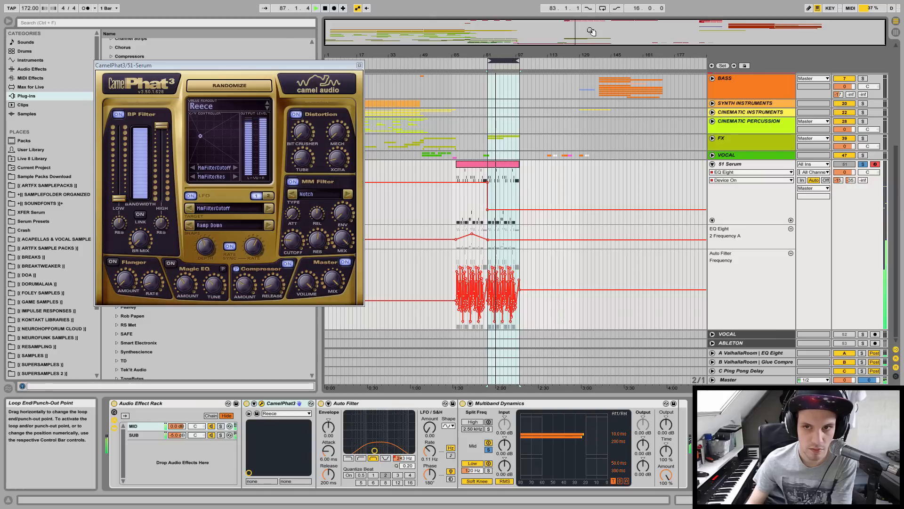
pyautogui.click(603, 9)
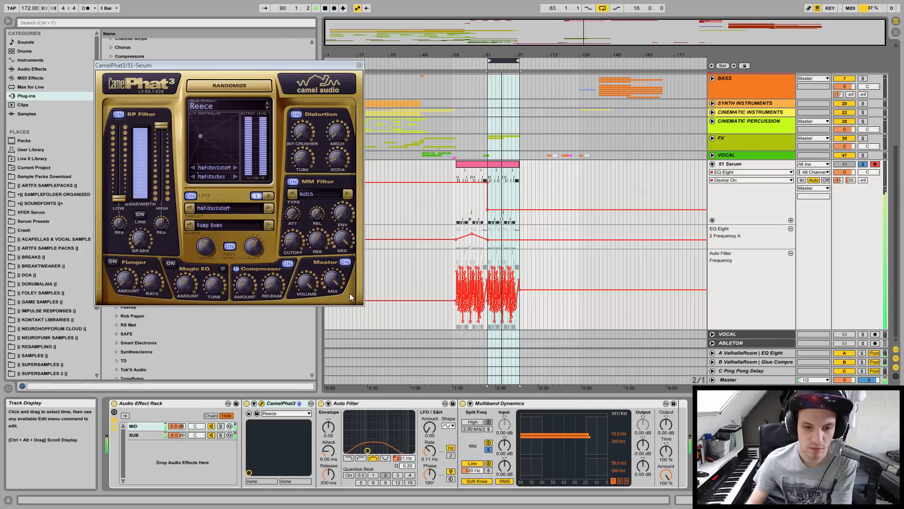
# Compare the looped bass with the MID chain's Auto Filter bypassed and re-enabled.
pyautogui.click(320, 403)
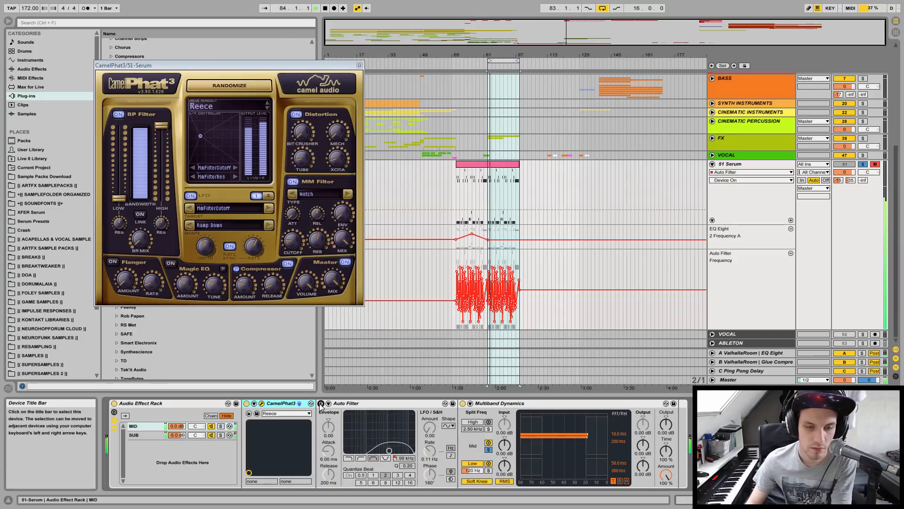
pyautogui.click(320, 404)
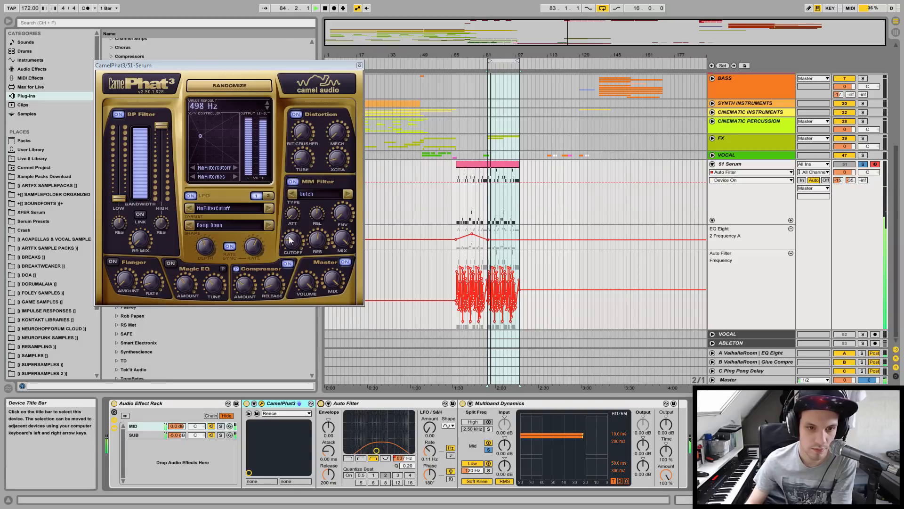
# Randomize the CamelPhat3 settings repeatedly while the bass loop plays, auditioning each variation.
pyautogui.click(238, 86)
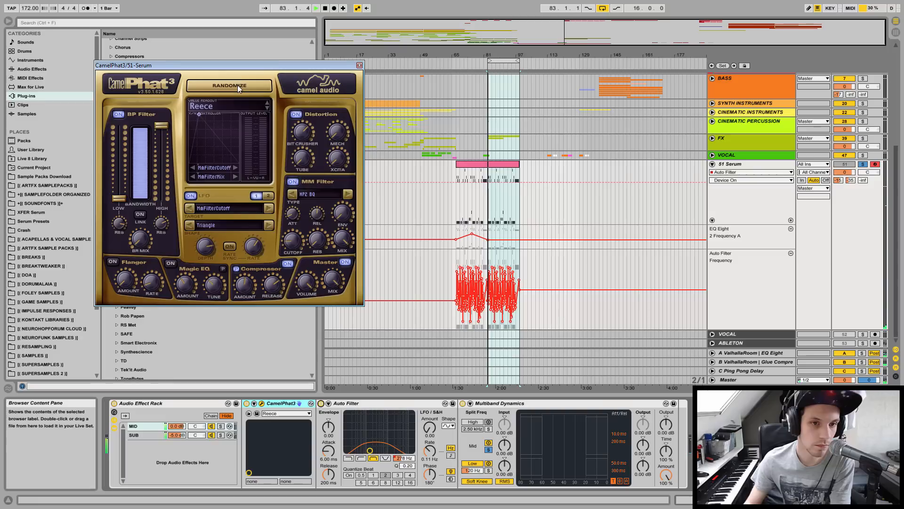
pyautogui.click(239, 87)
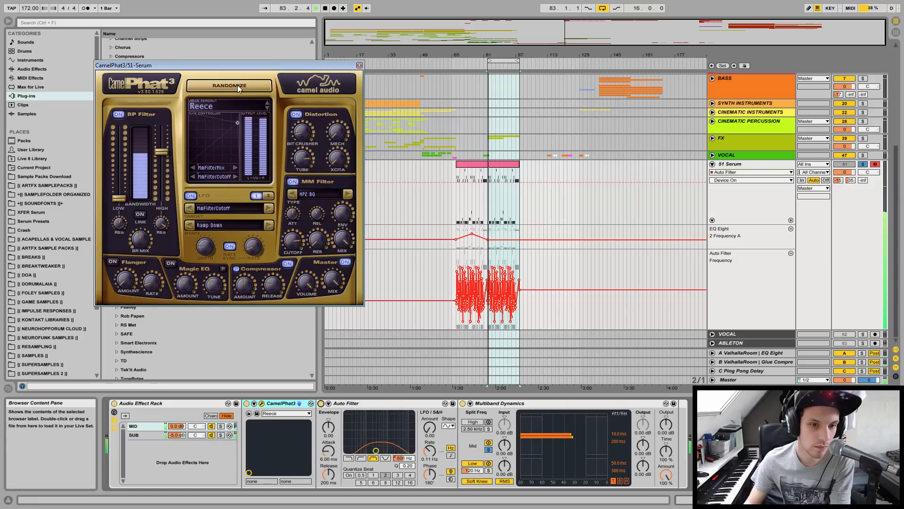
pyautogui.click(238, 87)
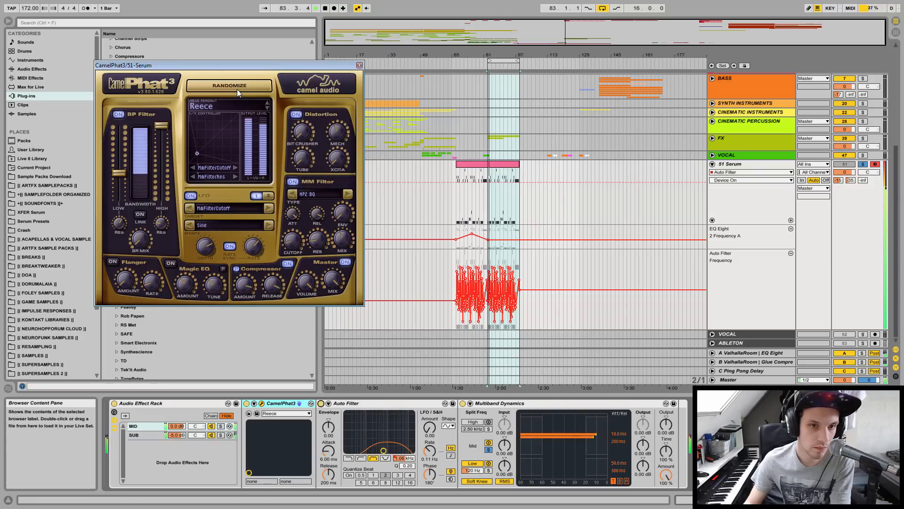
pyautogui.click(236, 89)
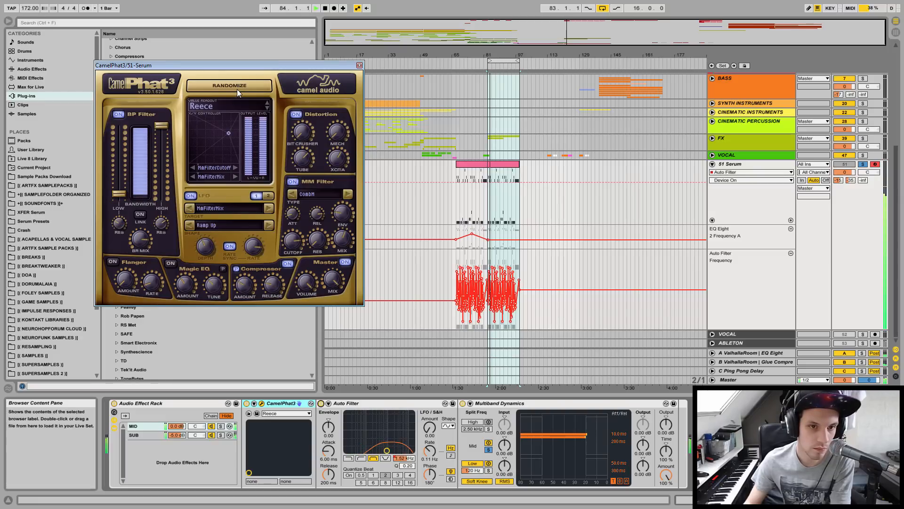
pyautogui.click(236, 89)
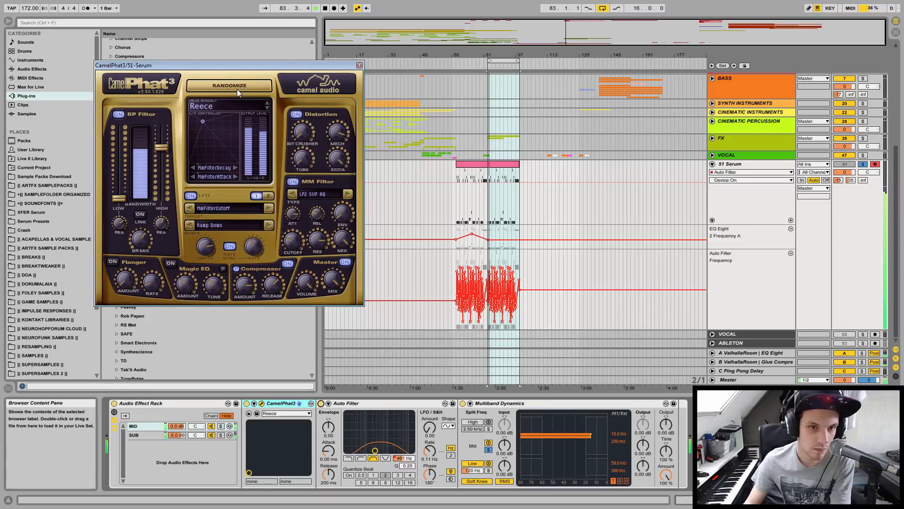
pyautogui.click(237, 89)
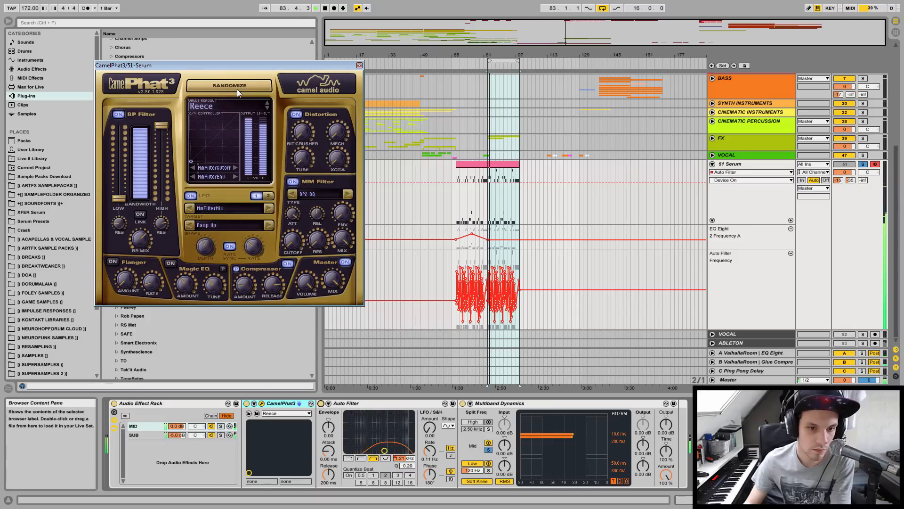
# Keep randomizing CamelPhat3 during playback until a variation with the HP2 BQ filter and a Sine LFO on MmFilterMix, and stop there.
pyautogui.click(236, 89)
pyautogui.click(237, 89)
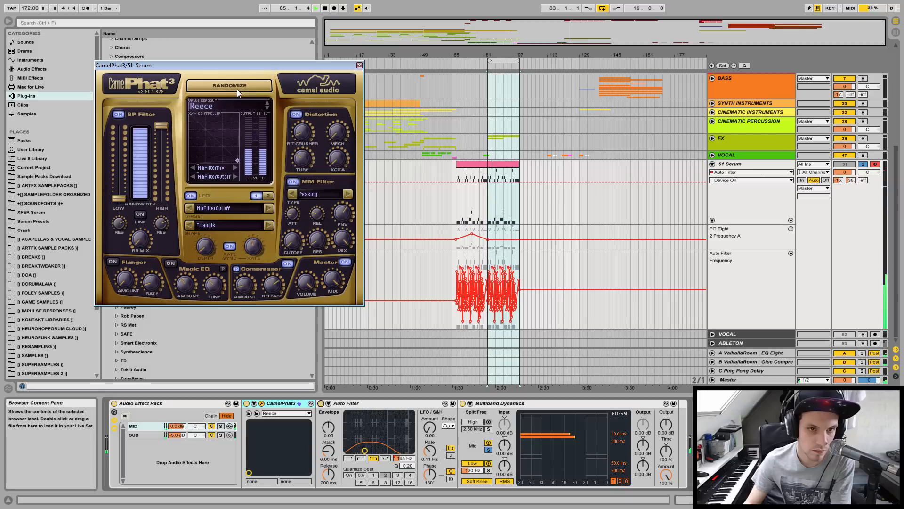
pyautogui.click(236, 89)
pyautogui.click(236, 89)
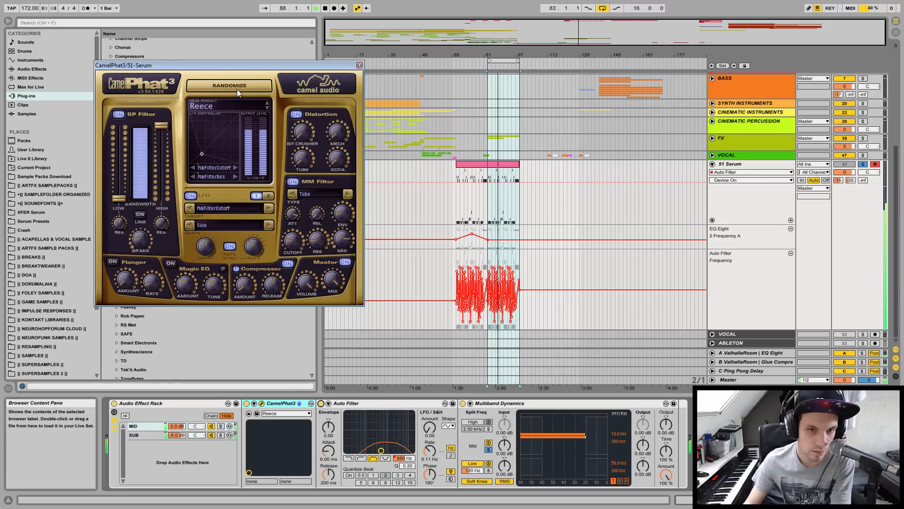
pyautogui.click(237, 89)
pyautogui.click(236, 89)
pyautogui.click(237, 89)
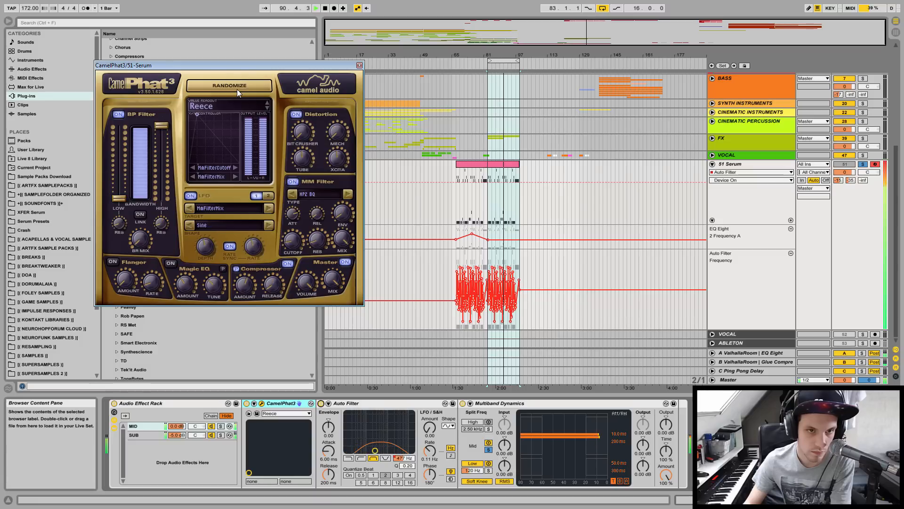
pyautogui.click(236, 89)
pyautogui.click(236, 89)
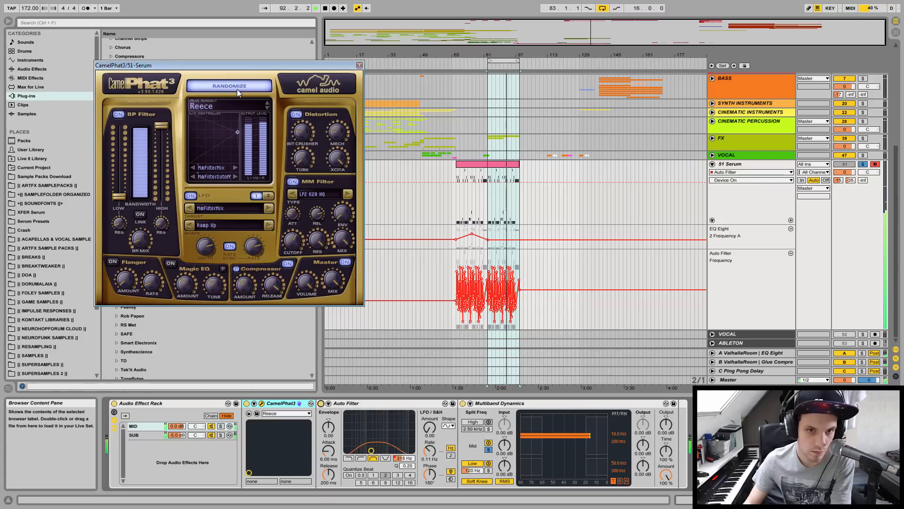
pyautogui.click(236, 89)
pyautogui.click(237, 89)
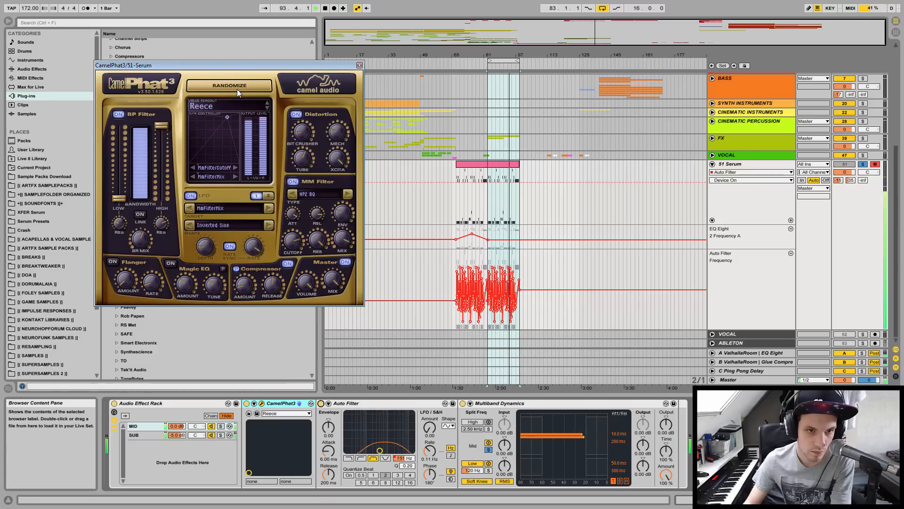
pyautogui.click(237, 89)
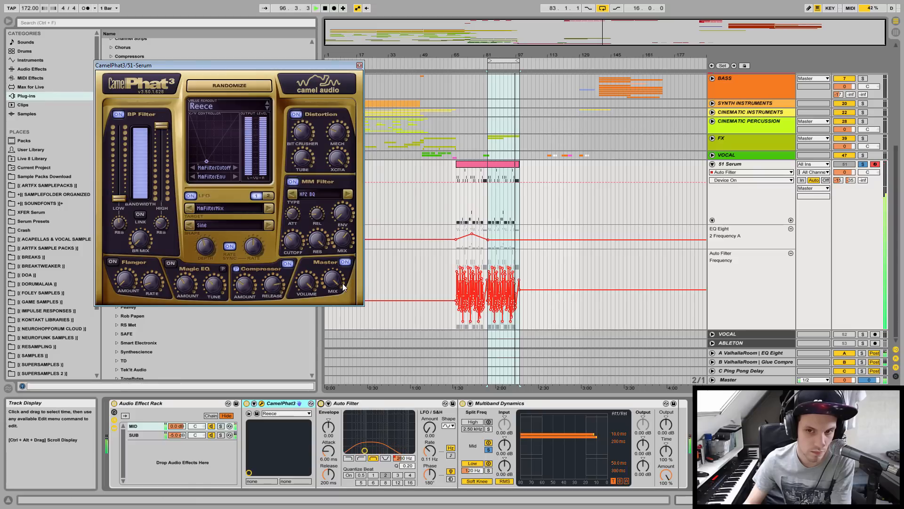
pyautogui.press('space')
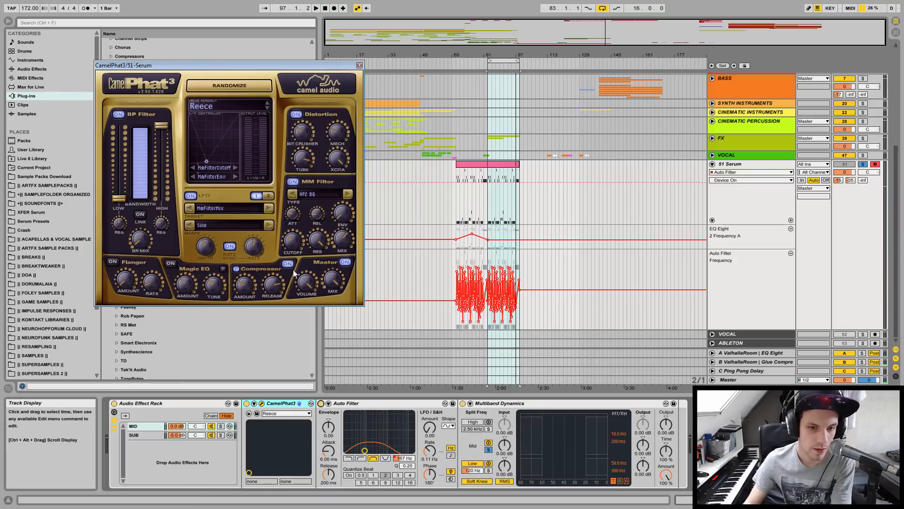
# Lower CamelPhat3's master mix to 41% and audition the bass loop.
pyautogui.moveTo(331, 279); pyautogui.dragTo(323, 307)
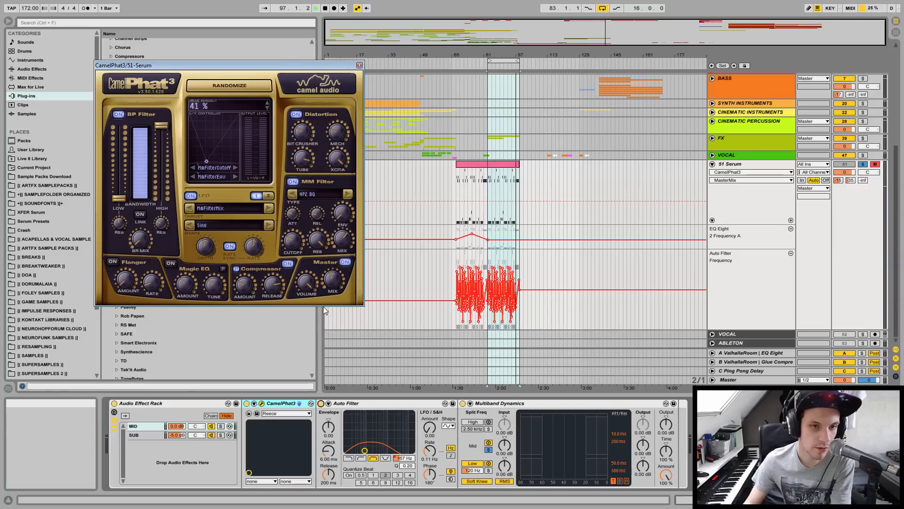
pyautogui.press('space')
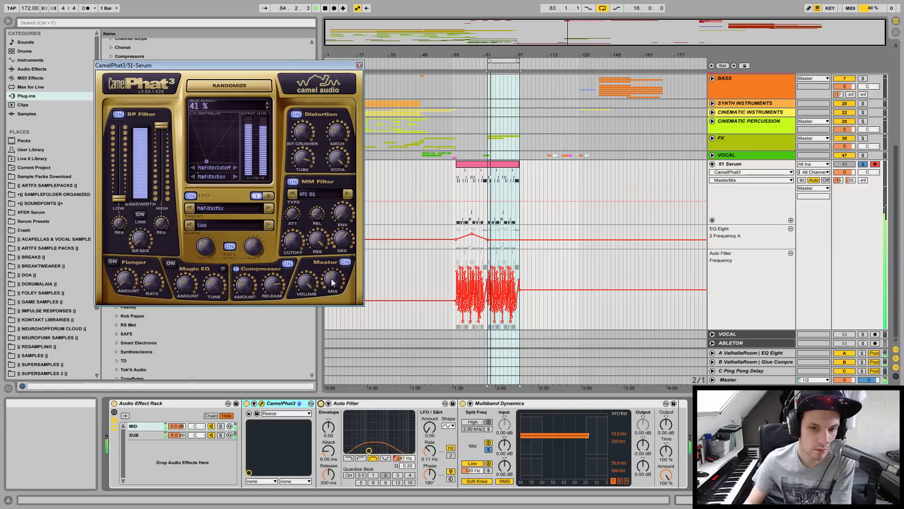
pyautogui.press('space')
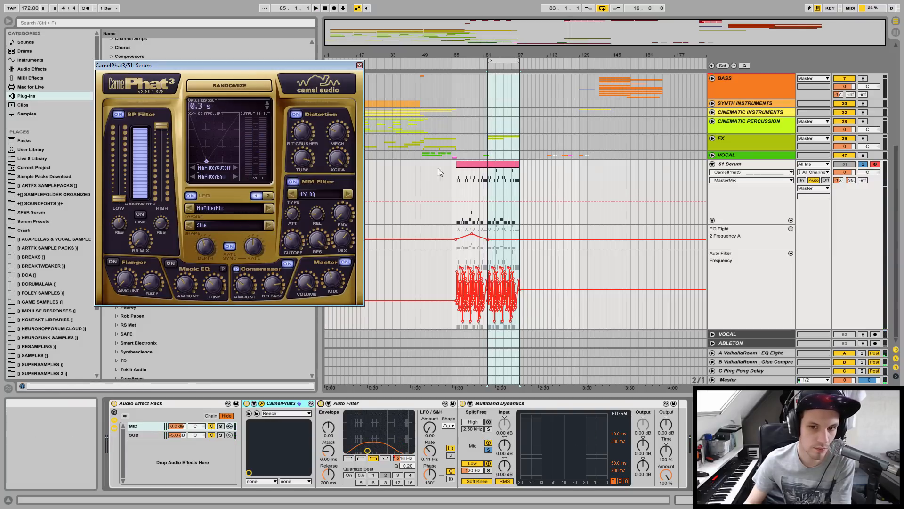
# Set CamelPhat3's MM filter resonance to 63% and adjust its LFO rate while the bass loop plays.
pyautogui.click(517, 178)
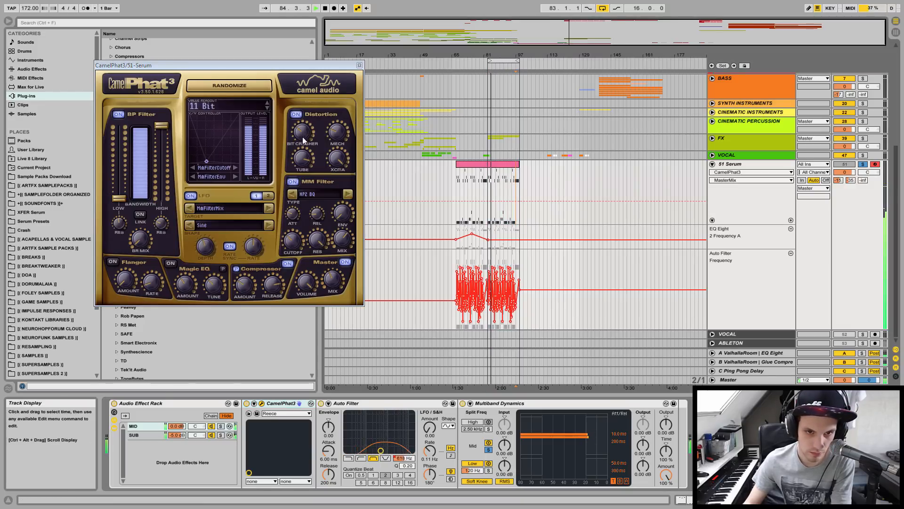
pyautogui.moveTo(321, 240); pyautogui.dragTo(321, 271)
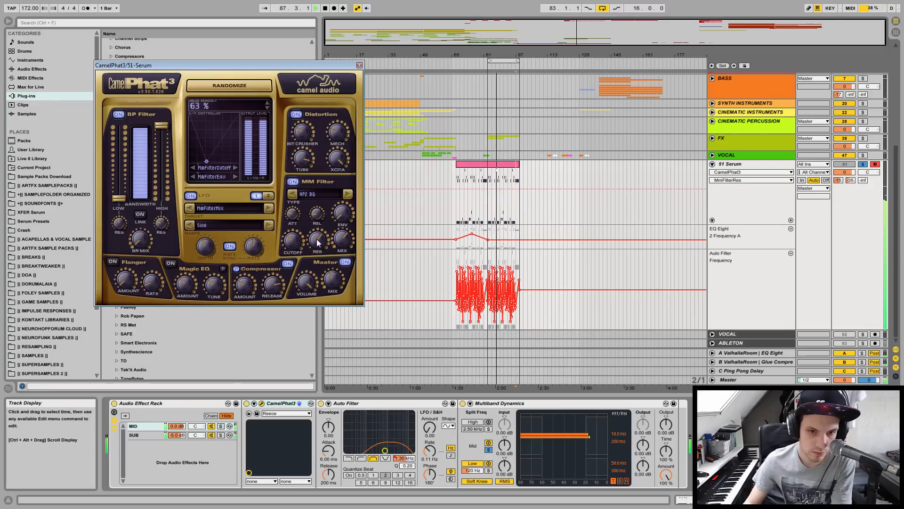
pyautogui.click(251, 247)
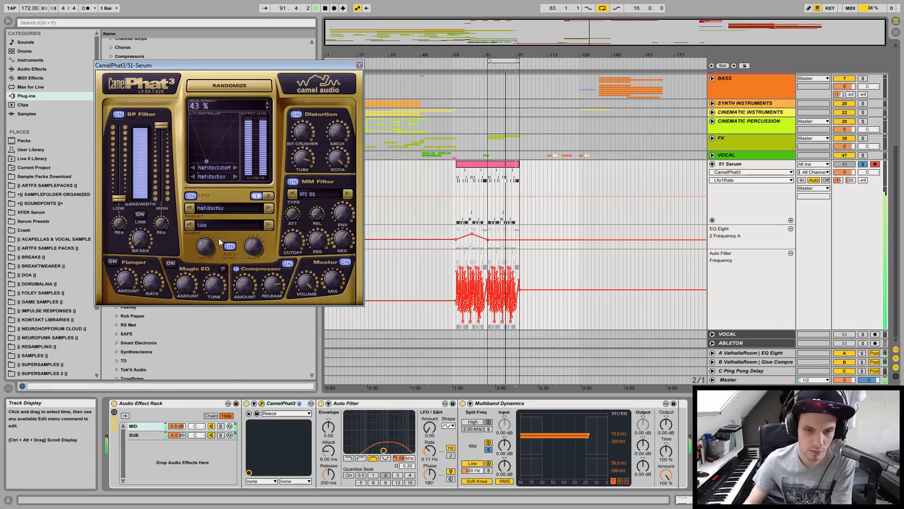
# Compare the bass with CamelPhat3 bypassed and re-enabled, and lower the MID chain's volume.
pyautogui.click(245, 403)
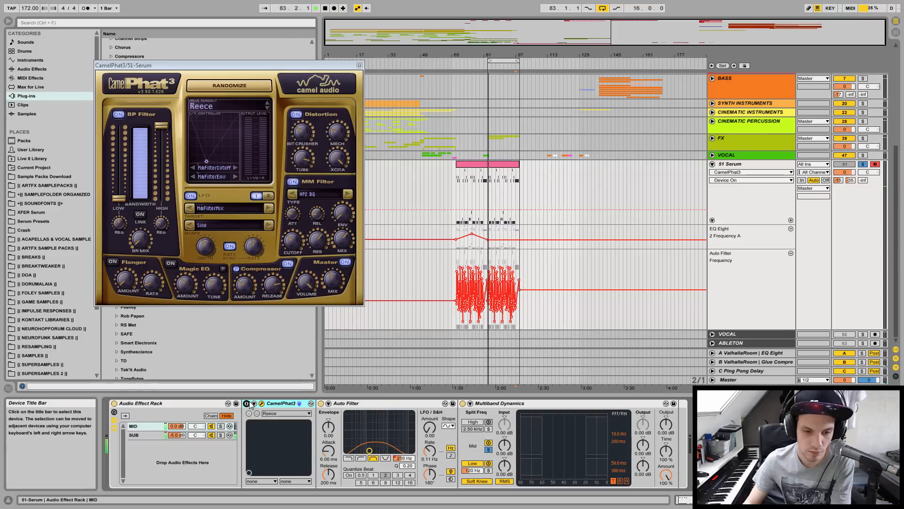
pyautogui.click(246, 403)
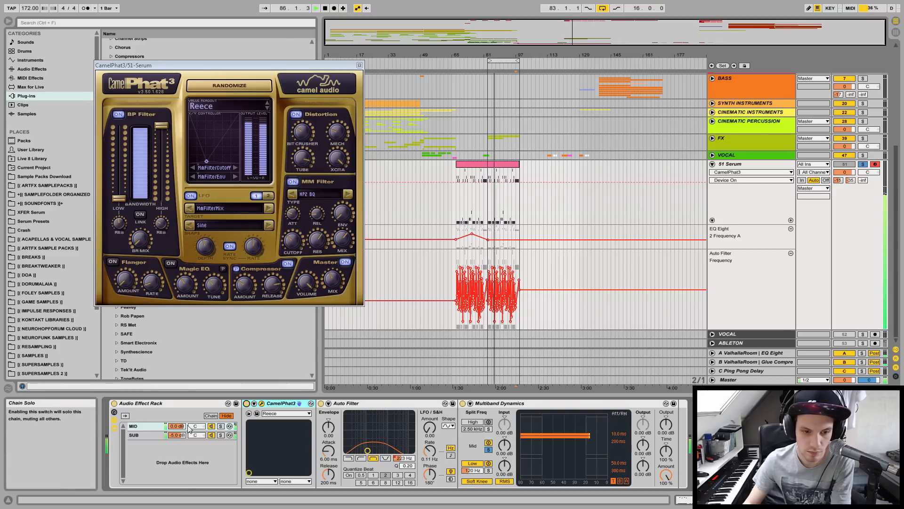
pyautogui.moveTo(176, 426); pyautogui.dragTo(177, 442)
# Give the Frequency automation of the Auto Filter after EQ Eight its own lane and bring up that filter's Device On automation.
pyautogui.click(821, 499)
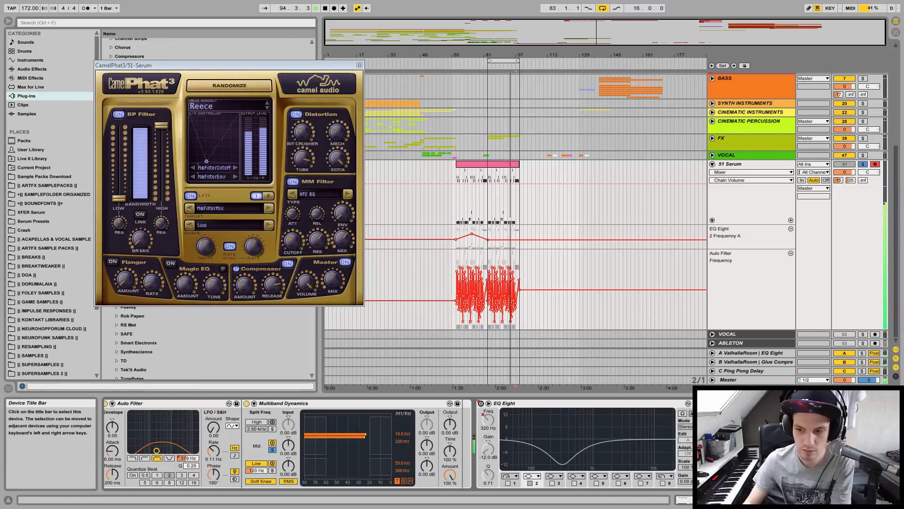
pyautogui.press('space')
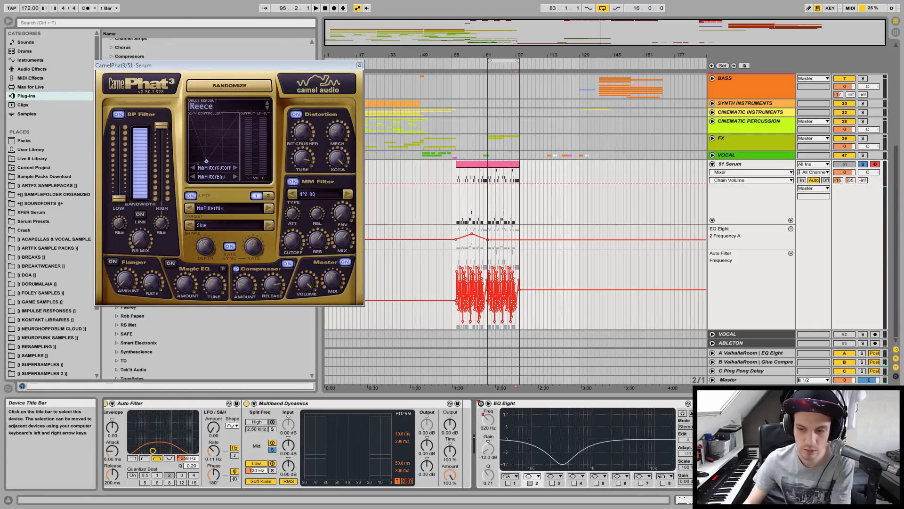
pyautogui.click(188, 457)
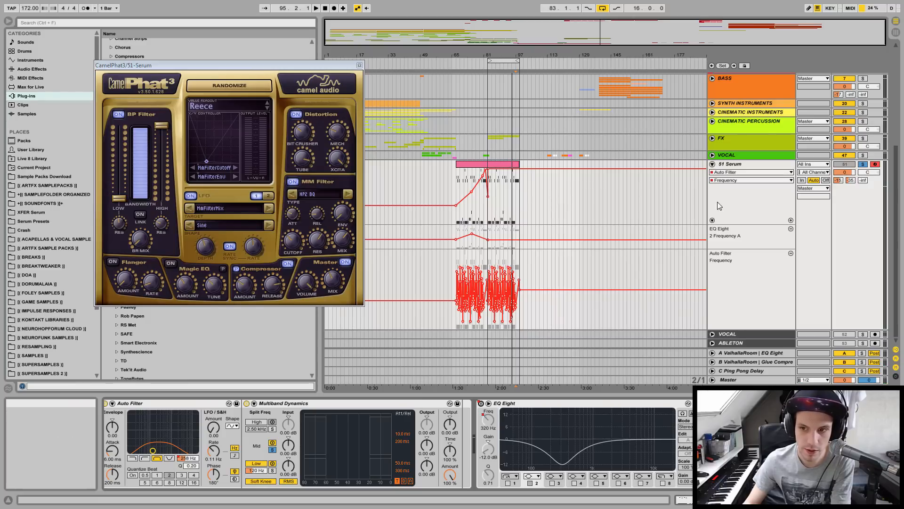
pyautogui.click(791, 221)
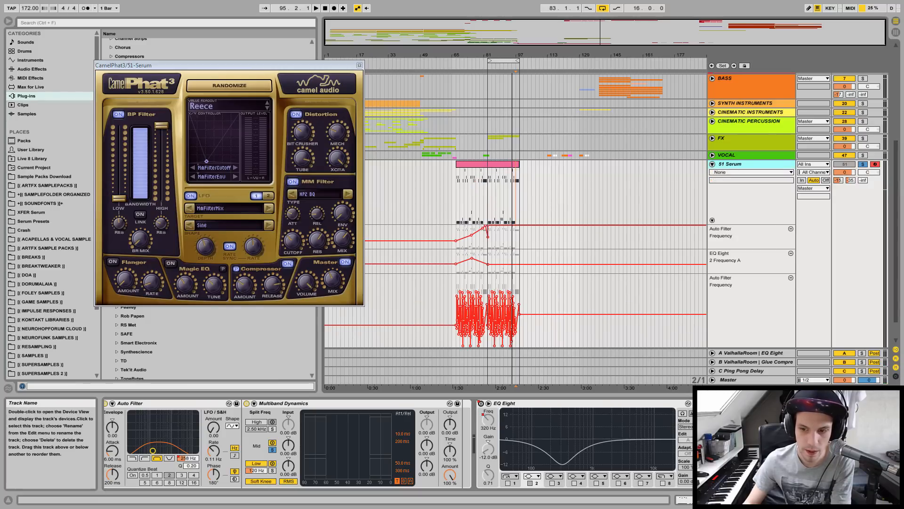
pyautogui.click(719, 403)
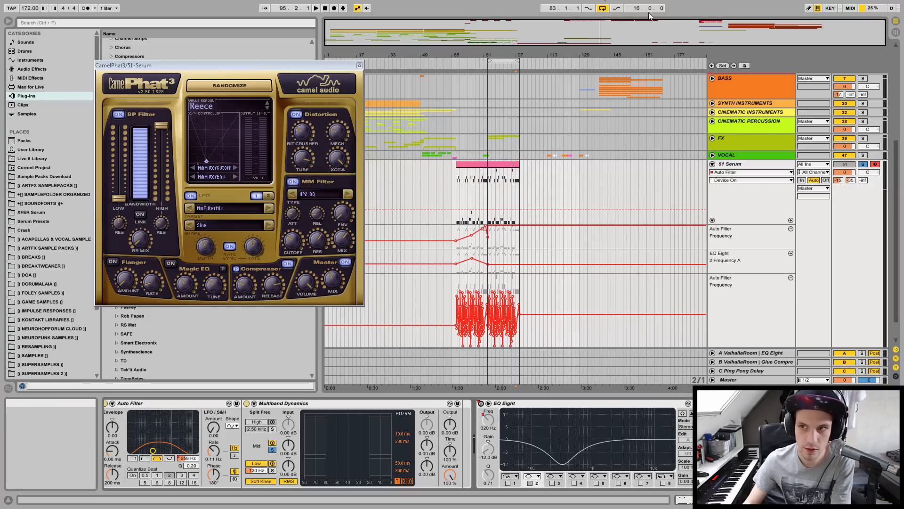
# Draw Device On automation that enables the Auto Filter from bar 67 to bar 83 and leaves it off afterward, and play from 83.1.1.
pyautogui.click(809, 8)
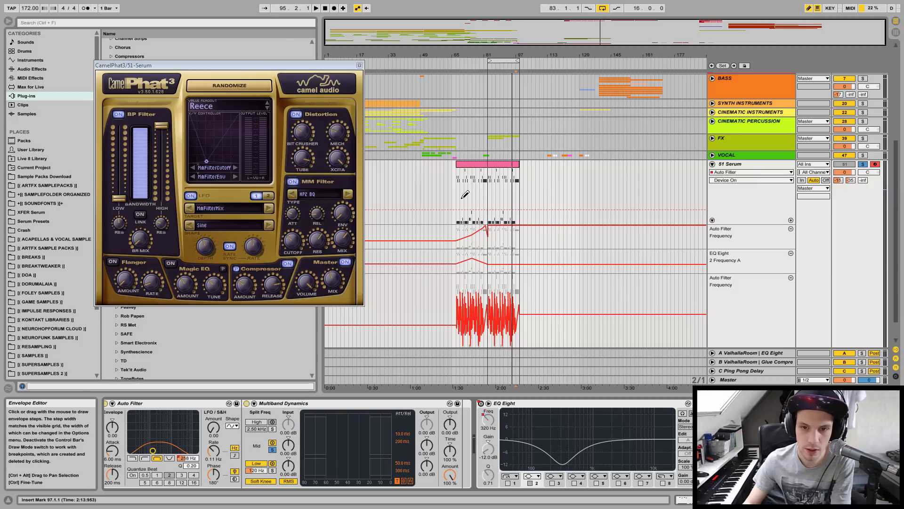
pyautogui.click(460, 182)
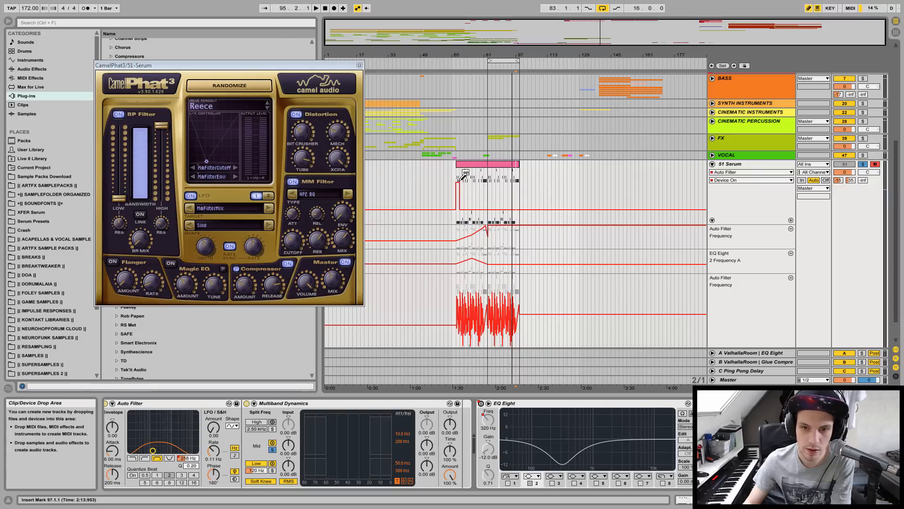
pyautogui.hotkey('ctrl', 'b')
pyautogui.click(487, 177)
pyautogui.press('space')
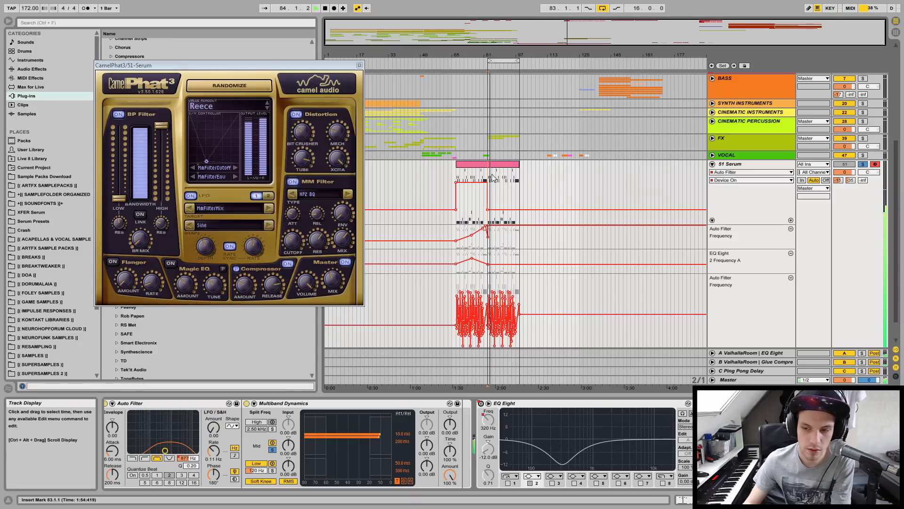
# Try the loop with the Device On breakpoint at bar 83 removed so the Auto Filter stays on, and undo that removal.
pyautogui.press('space')
pyautogui.click(488, 210)
pyautogui.press('space')
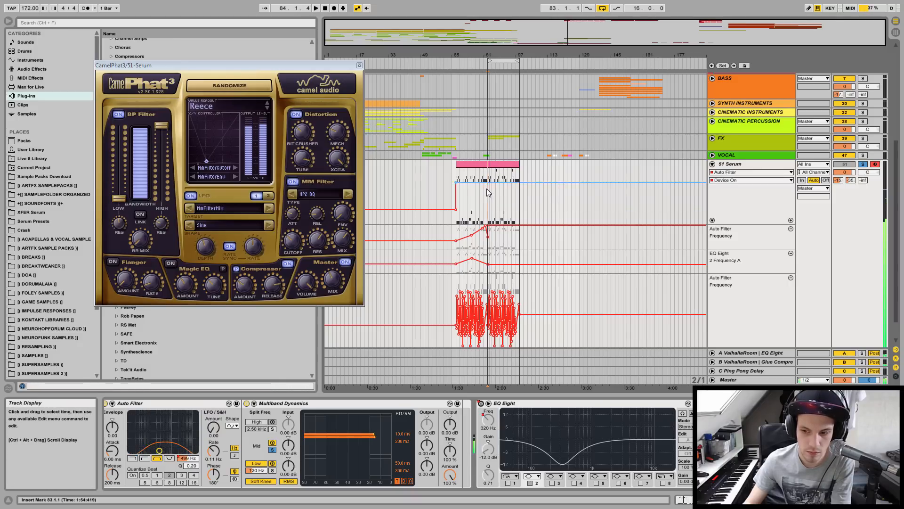
pyautogui.hotkey('ctrl', 'z')
# Audition the bass with the Auto Filter switched off from bar 83, and close the CamelPhat3 window.
pyautogui.press('space')
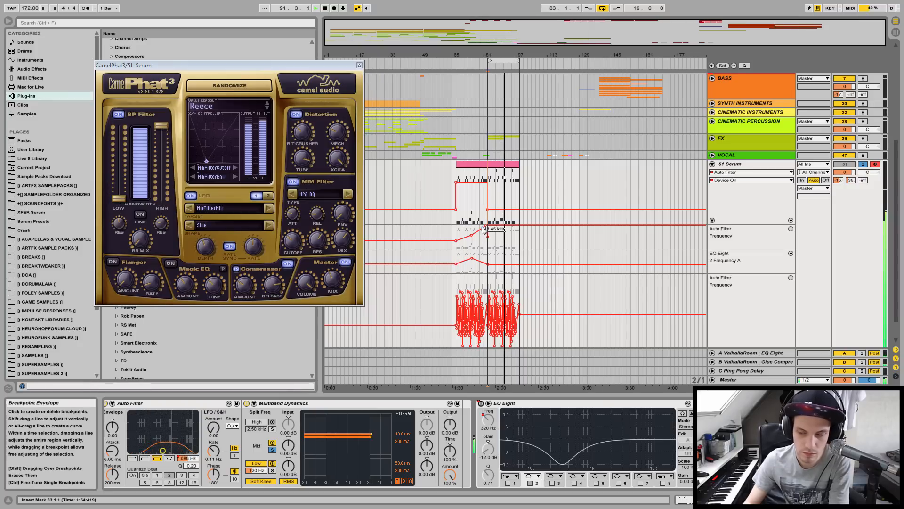
pyautogui.click(359, 65)
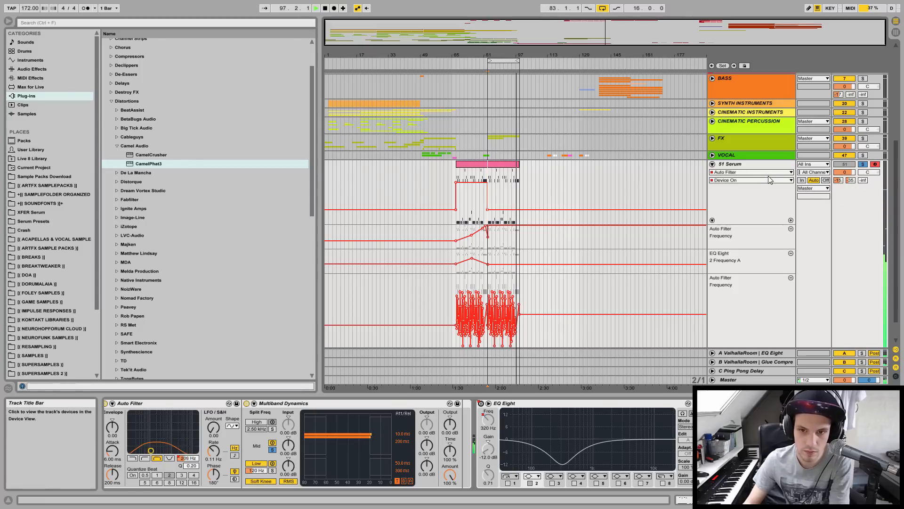
pyautogui.press('space')
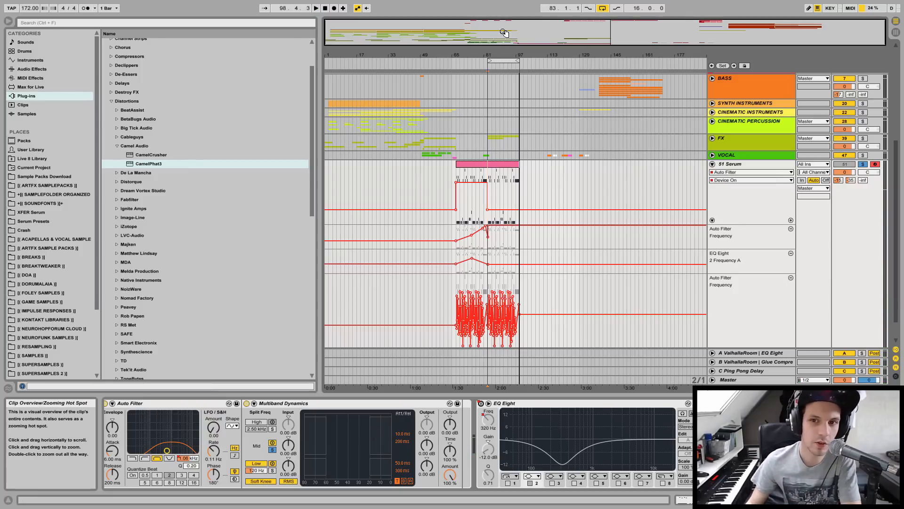
# Examine the final two bars of the 51 Serum clip, selecting the time from 97.1.1 to 99.1.1.
pyautogui.moveTo(520, 55); pyautogui.dragTo(504, 185)
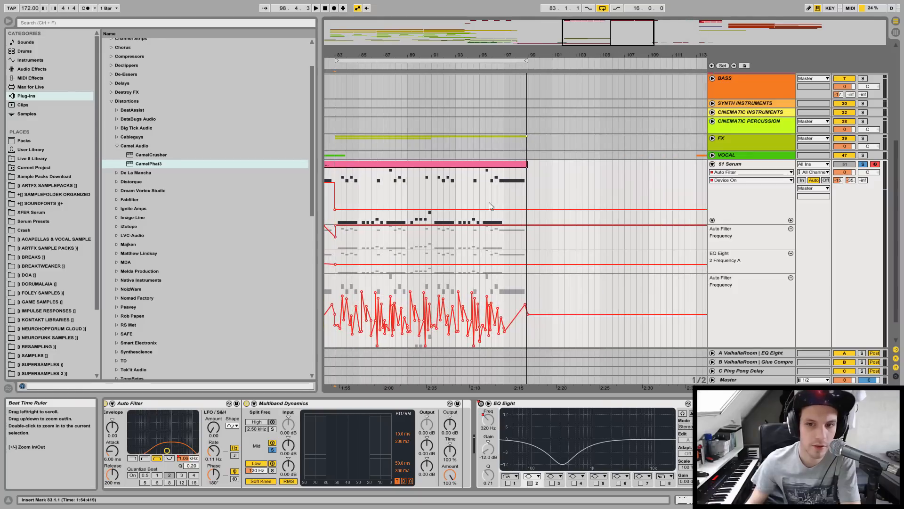
pyautogui.click(515, 183)
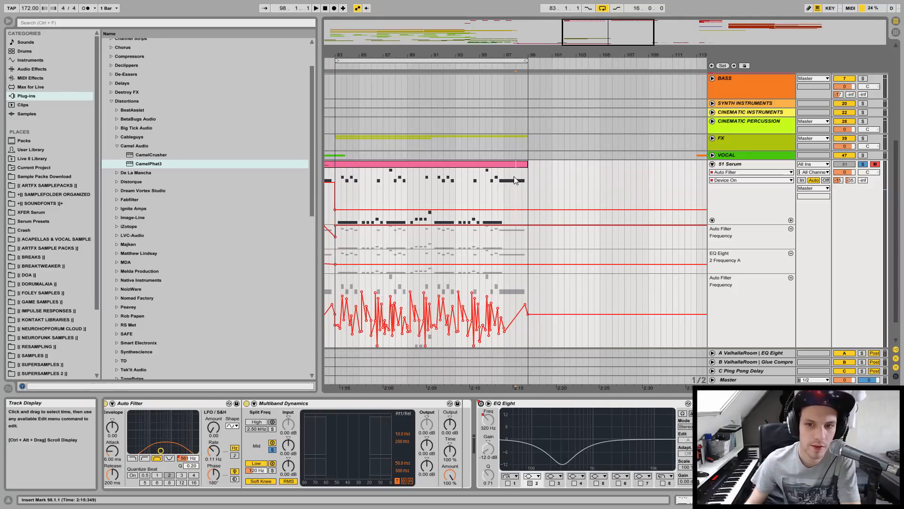
pyautogui.moveTo(504, 183); pyautogui.dragTo(527, 183)
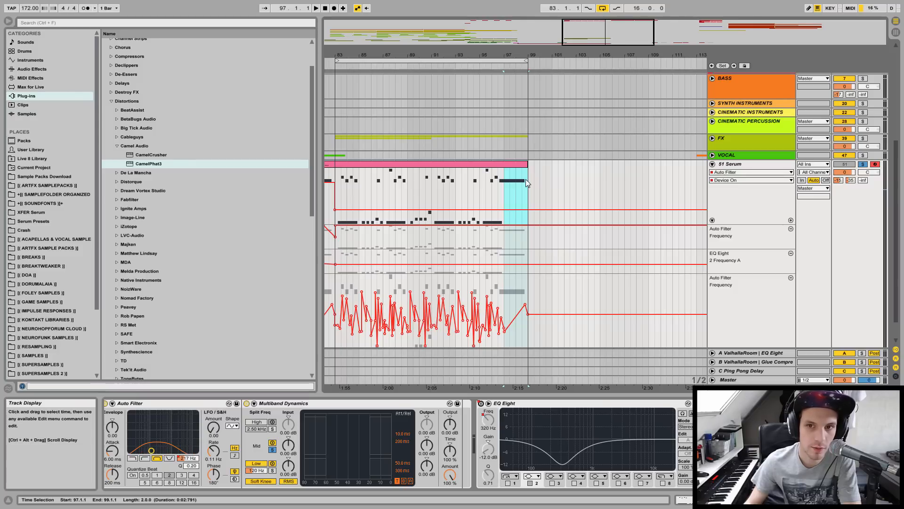
pyautogui.moveTo(520, 56)
pyautogui.mouseDown()
pyautogui.moveTo(519, 91)
pyautogui.moveTo(517, 55)
pyautogui.moveTo(516, 83)
pyautogui.moveTo(517, 73)
pyautogui.mouseUp()
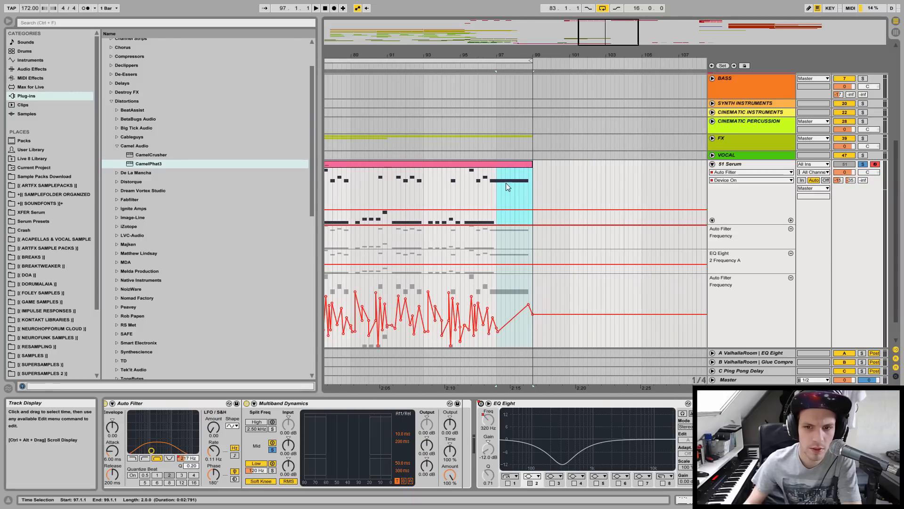
# Place the insert marker at 67.1.1 on the 51 Serum track and look over its device chain.
pyautogui.moveTo(472, 55); pyautogui.dragTo(589, 31)
pyautogui.click(462, 286)
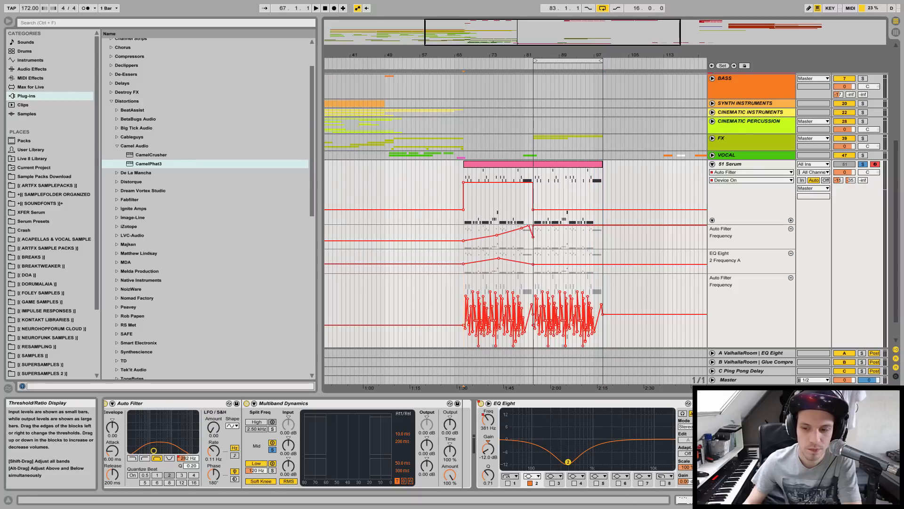
pyautogui.moveTo(824, 500); pyautogui.dragTo(801, 499)
pyautogui.hscroll(5, 398, 443)
pyautogui.hscroll(-5, 398, 444)
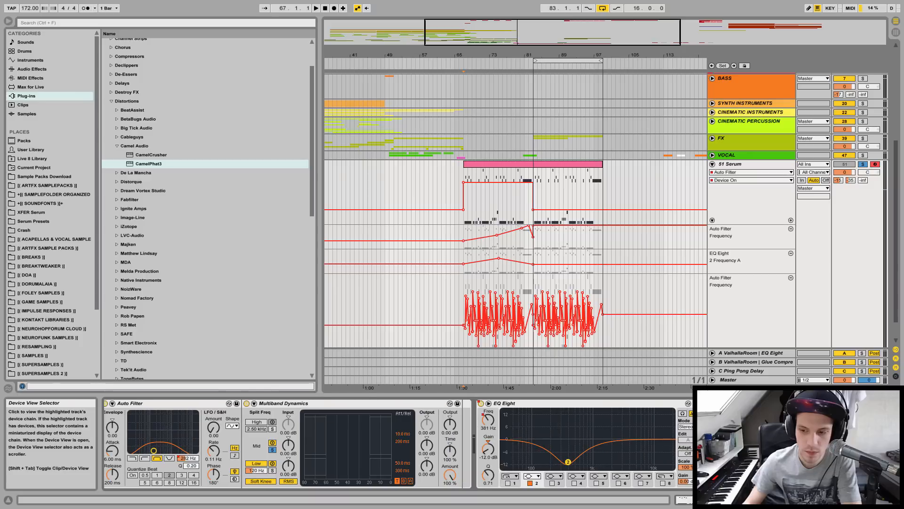
pyautogui.hscroll(5, 398, 444)
# Add the Image-Line IL Maximus multiband compressor from the plug-in library to the 51 Serum track.
pyautogui.click(112, 101)
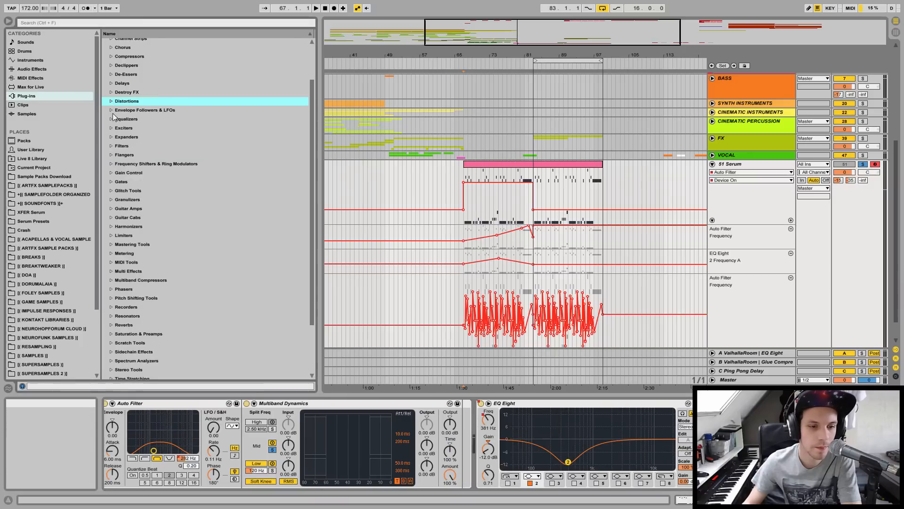
pyautogui.click(112, 281)
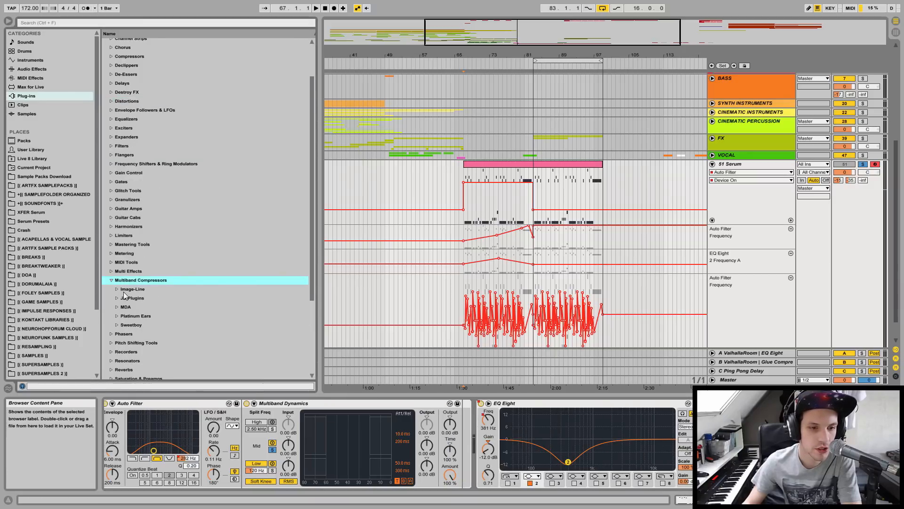
pyautogui.click(117, 289)
pyautogui.click(140, 307)
pyautogui.press('Up')
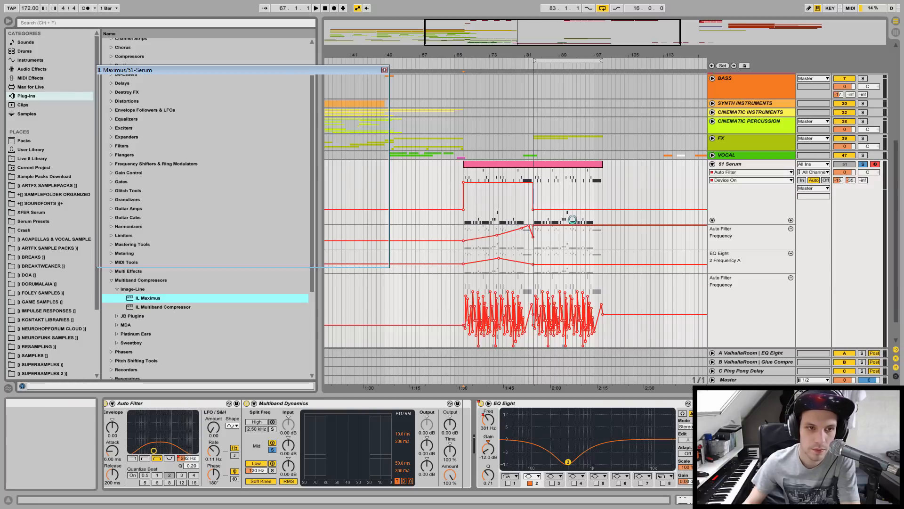
# Audition the bass through Maximus, playing from bar 83 and again from just before it at bar 82.
pyautogui.click(534, 182)
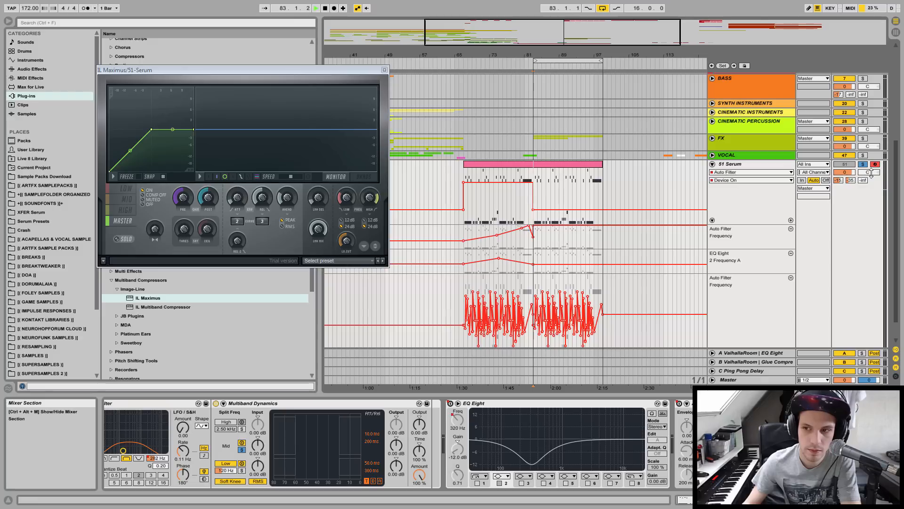
pyautogui.press('space')
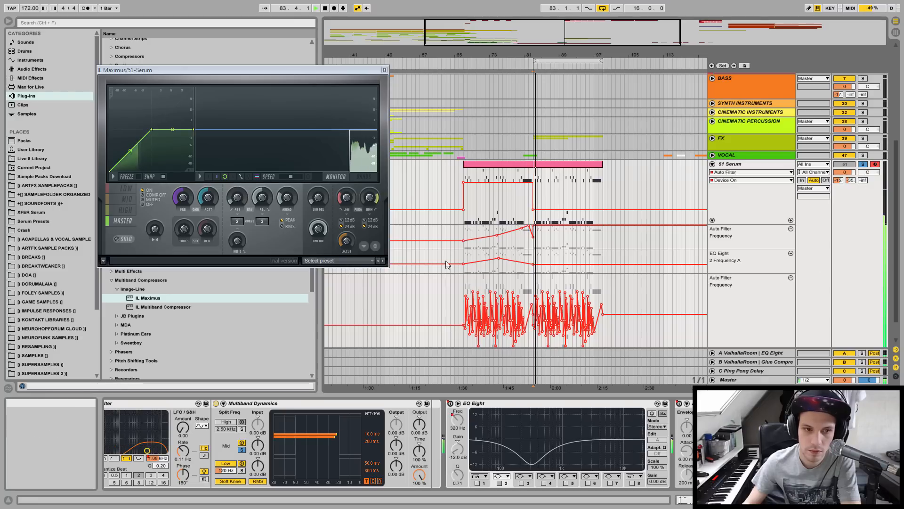
pyautogui.press('space')
pyautogui.click(530, 177)
pyautogui.press('space')
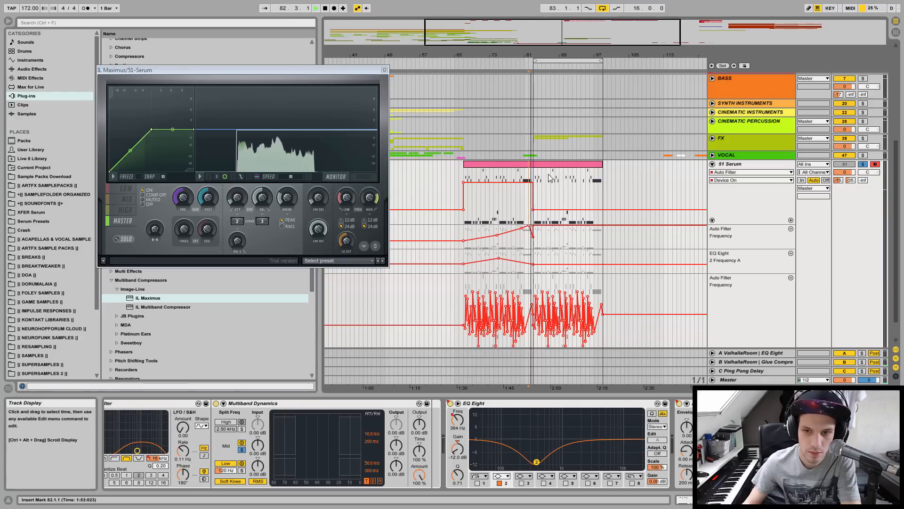
# Bow the Maximus compression curves upward between points 1 and 2, by about 17% on the low band and more strongly on the high band.
pyautogui.click(131, 193)
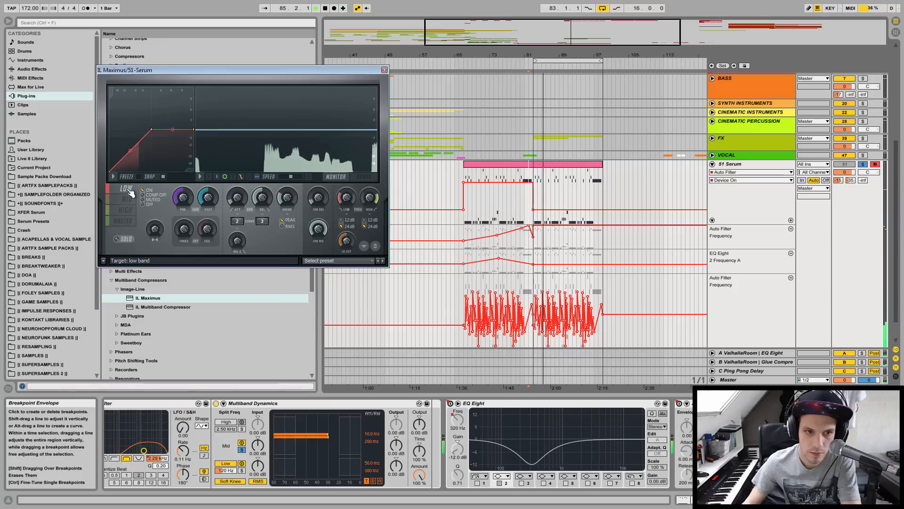
pyautogui.moveTo(132, 154); pyautogui.dragTo(131, 140)
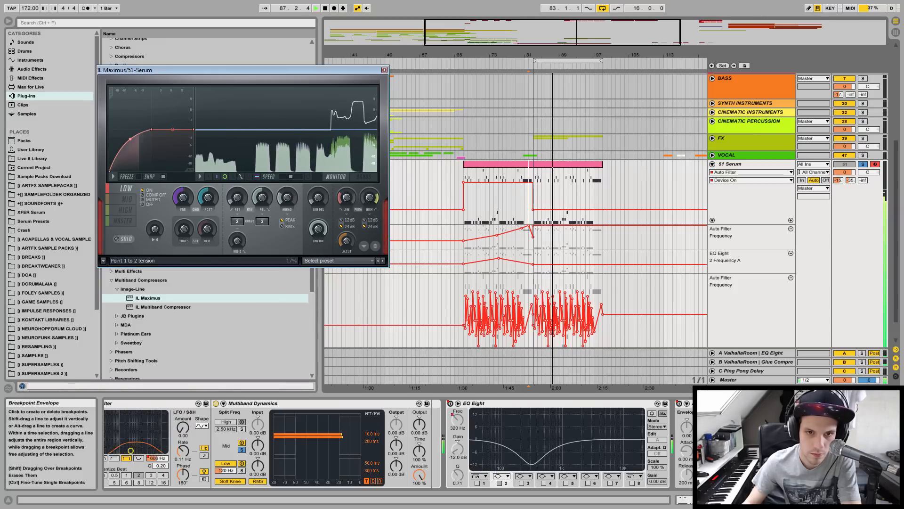
pyautogui.click(124, 225)
pyautogui.click(130, 198)
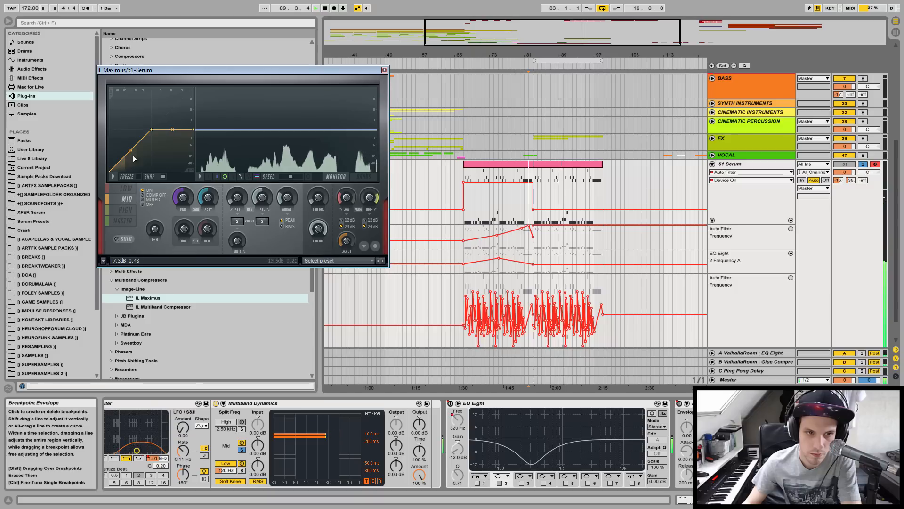
pyautogui.click(125, 210)
pyautogui.moveTo(130, 150); pyautogui.dragTo(130, 133)
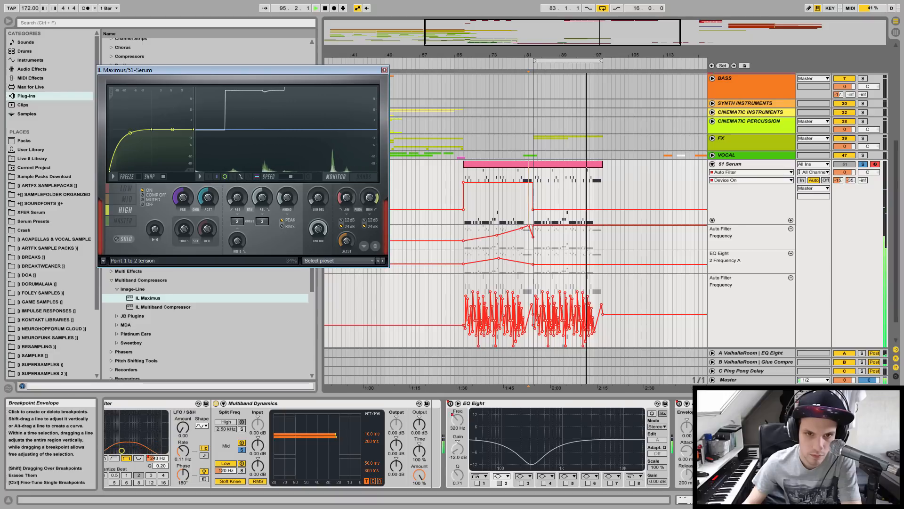
# Bow the Maximus master curve upward to about 30% tension between points 1 and 2, audition it, and close the plug-in window.
pyautogui.click(123, 221)
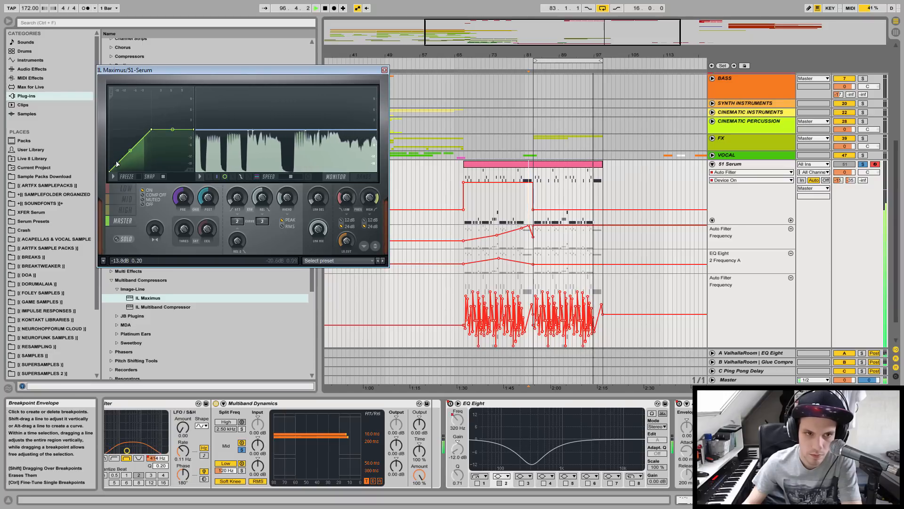
pyautogui.moveTo(129, 149); pyautogui.dragTo(130, 137)
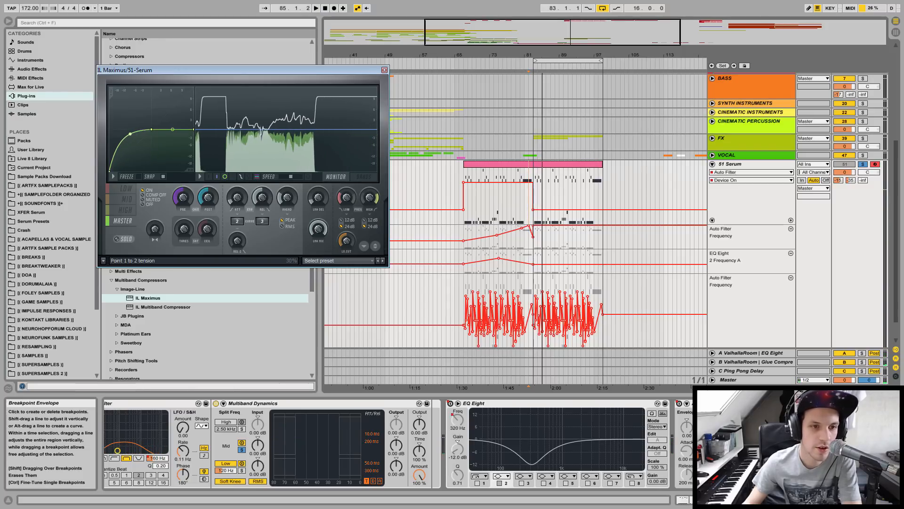
pyautogui.press('space')
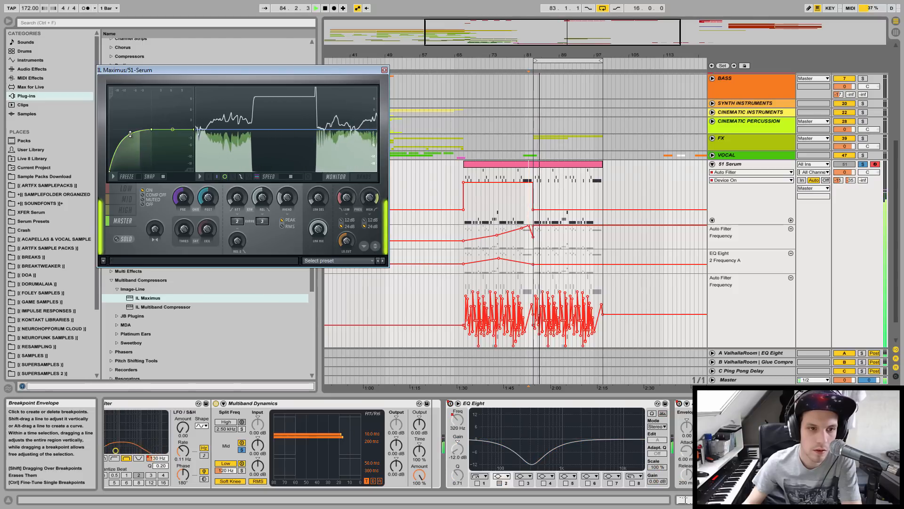
pyautogui.click(384, 70)
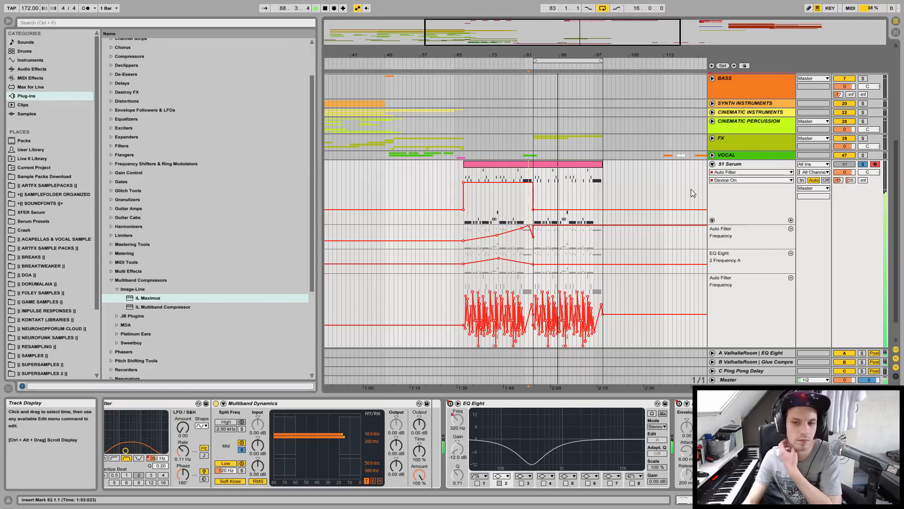
# Turn off solo on the 51 Serum track, fold the track, and listen to the bass in the full mix.
pyautogui.click(865, 165)
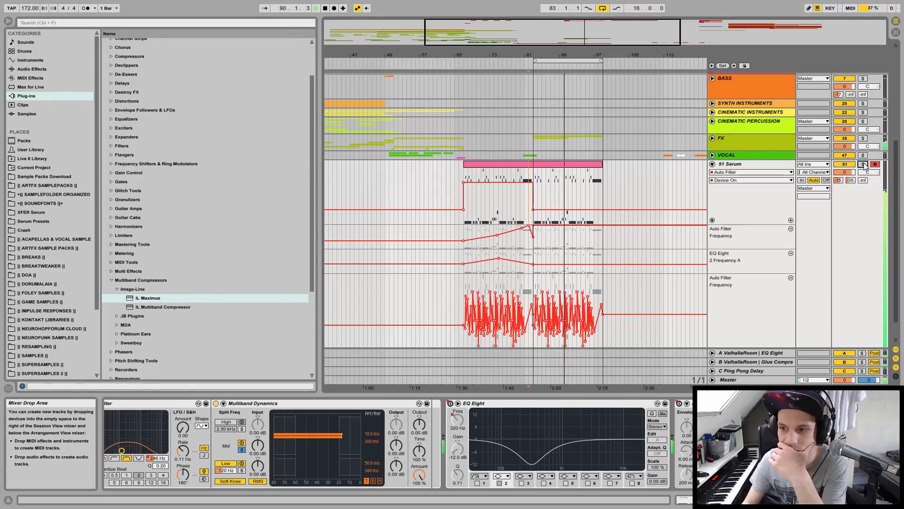
pyautogui.click(712, 164)
pyautogui.scroll(3, 717, 87)
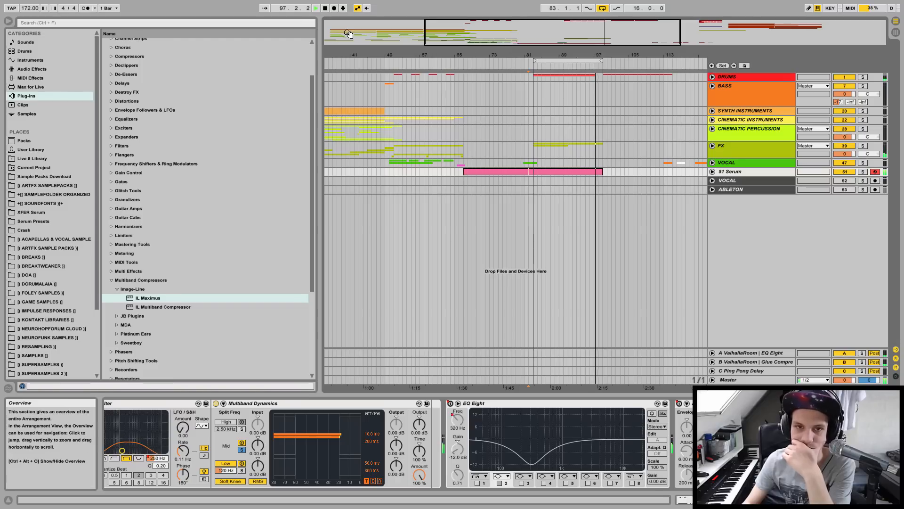
pyautogui.click(325, 8)
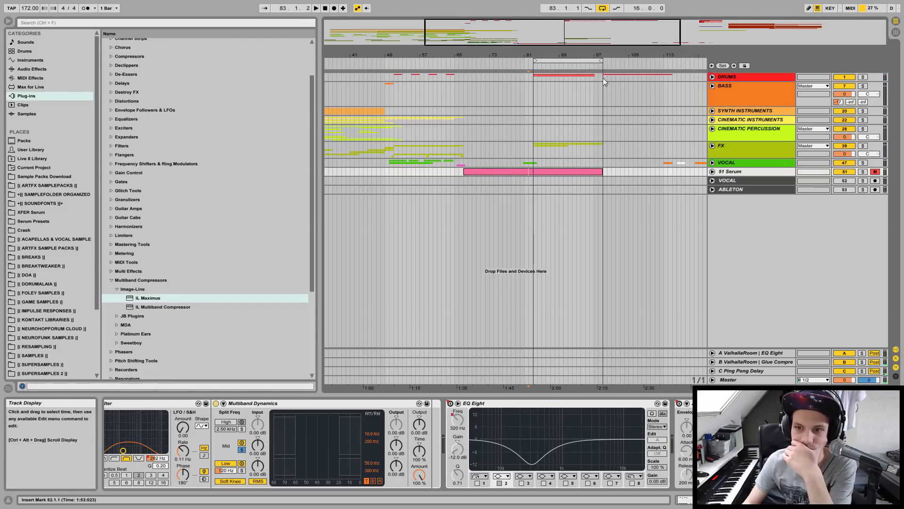
pyautogui.click(603, 77)
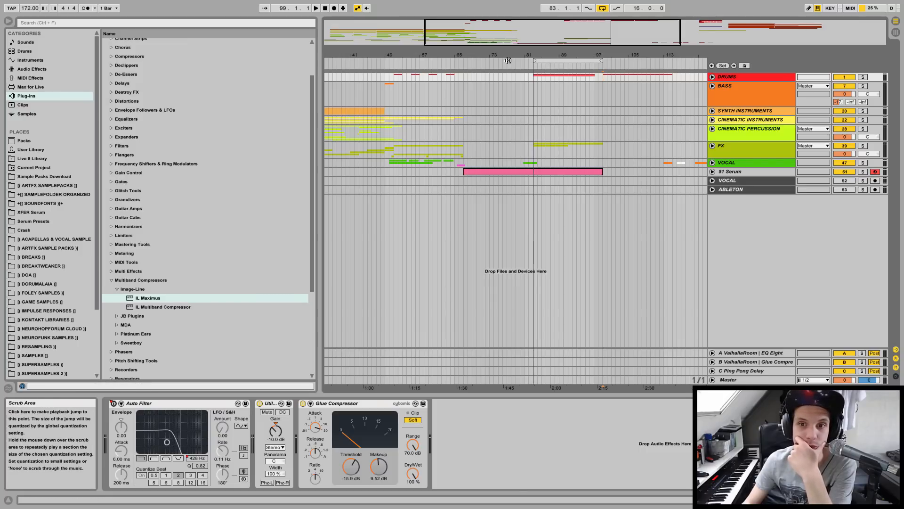
pyautogui.moveTo(507, 61); pyautogui.dragTo(508, 38)
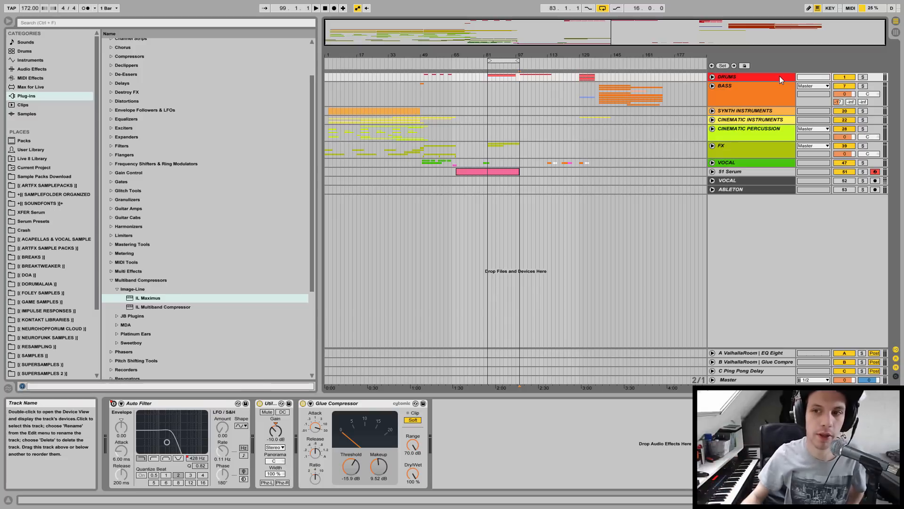
# Play the full mix from 83.1.1 while checking the gain reduction in FabFilter Pro-L on the Master track, and close its window.
pyautogui.click(756, 381)
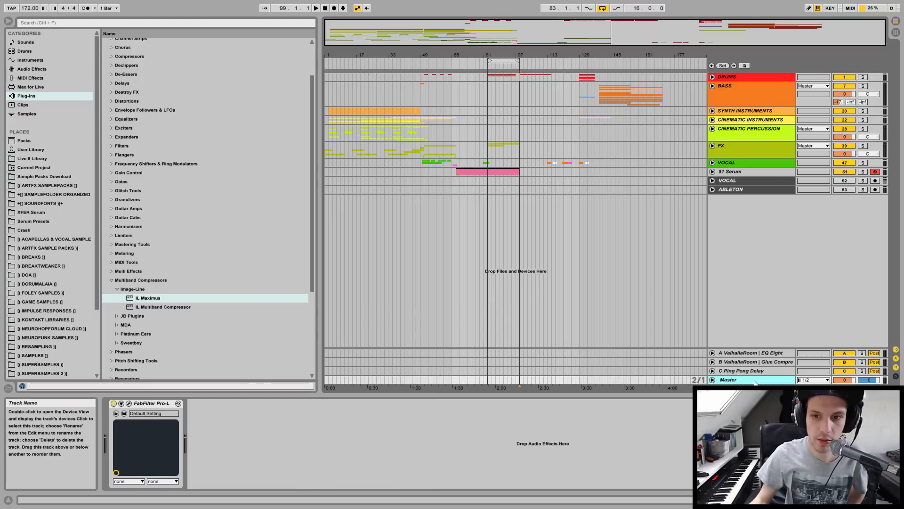
pyautogui.click(488, 180)
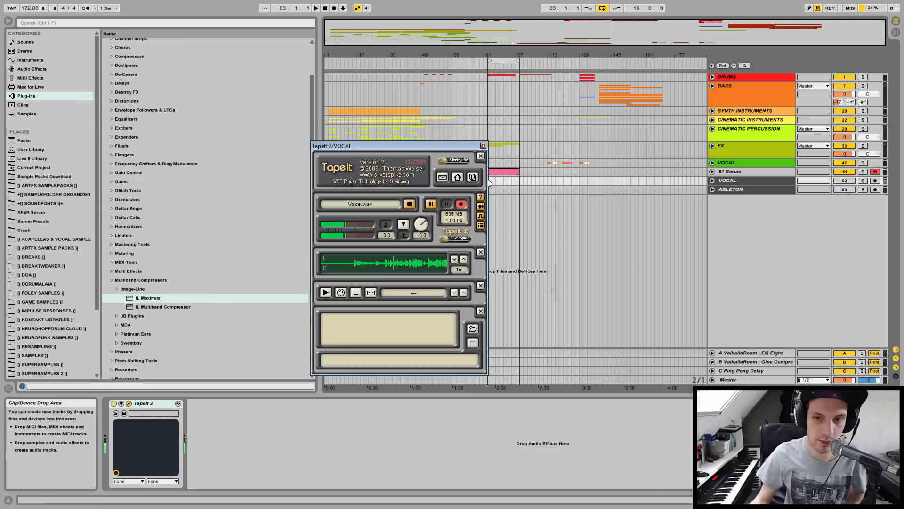
pyautogui.click(488, 130)
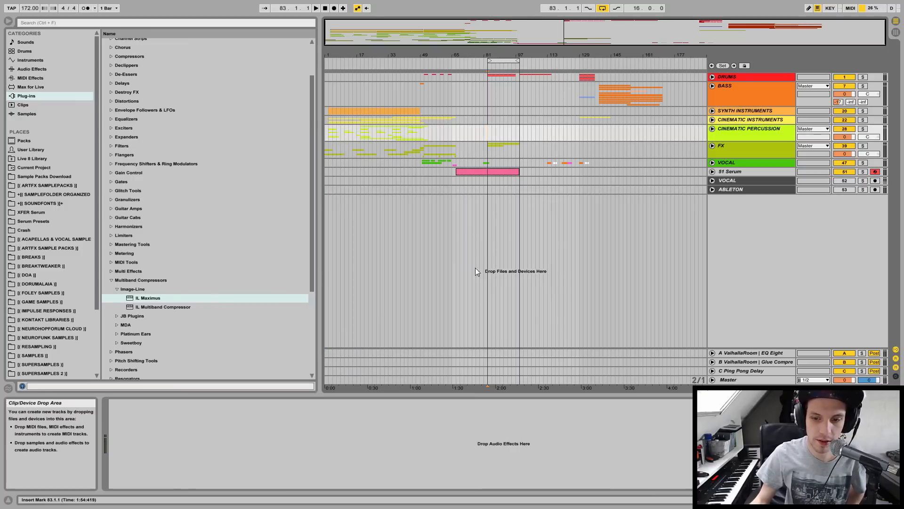
pyautogui.click(742, 377)
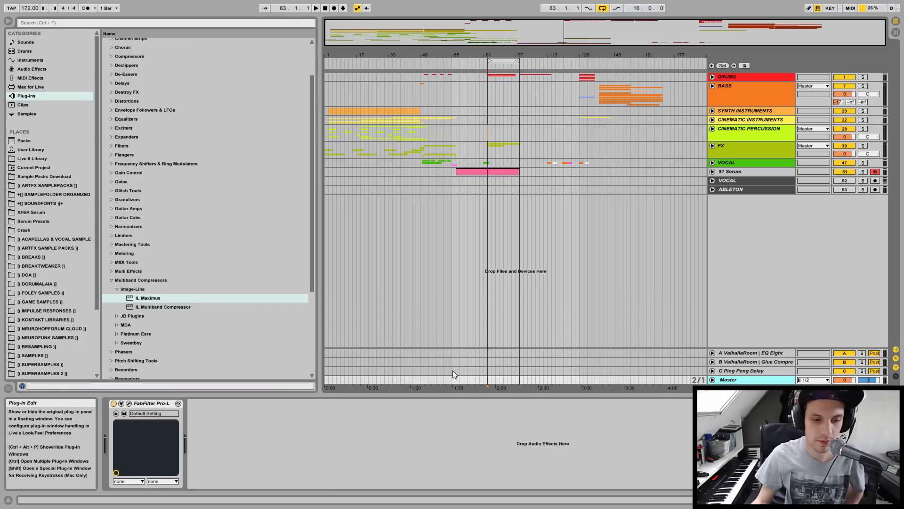
pyautogui.hotkey('ctrl', 'alt', 'p')
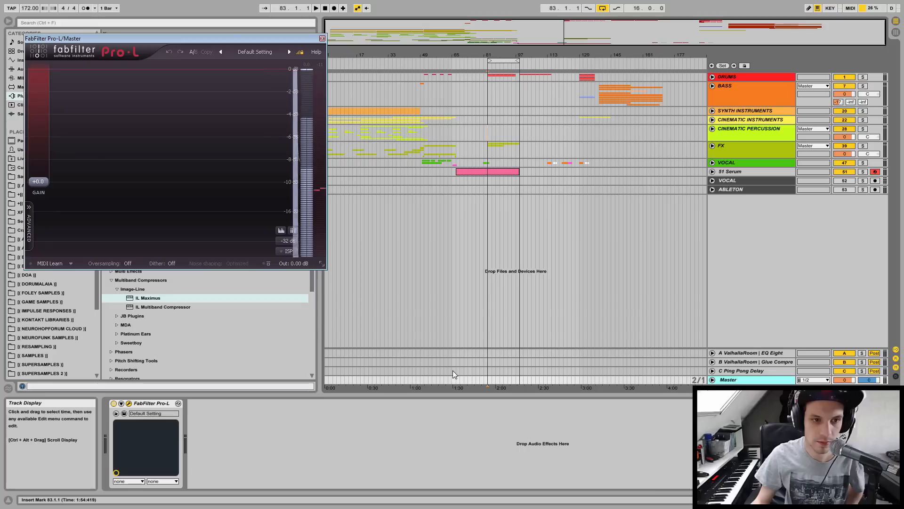
pyautogui.click(317, 9)
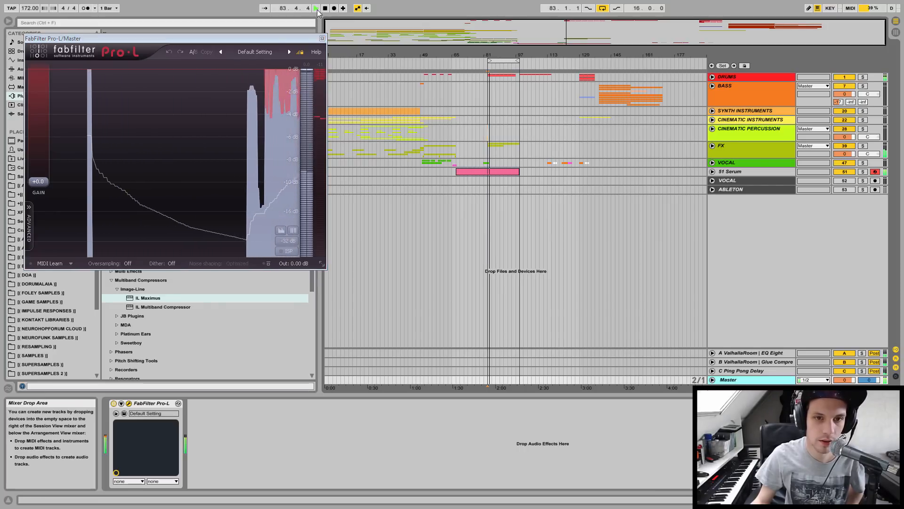
pyautogui.click(325, 9)
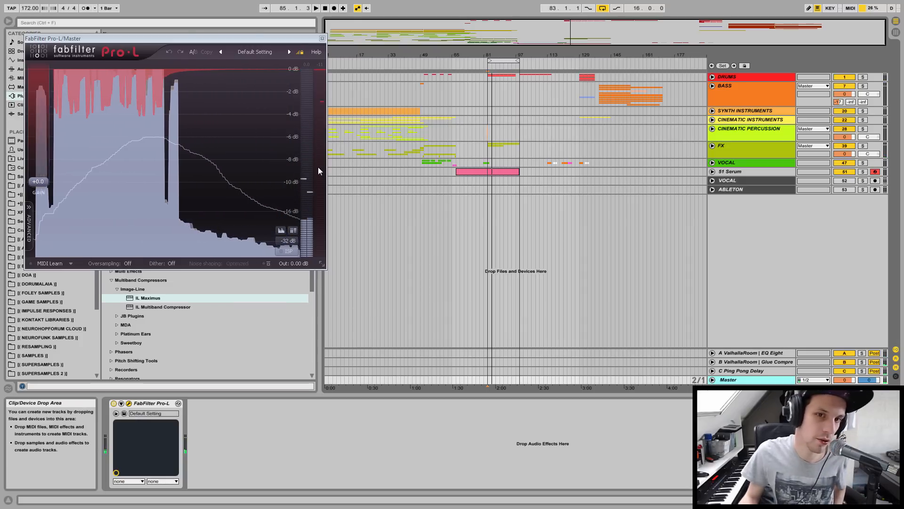
pyautogui.click(322, 39)
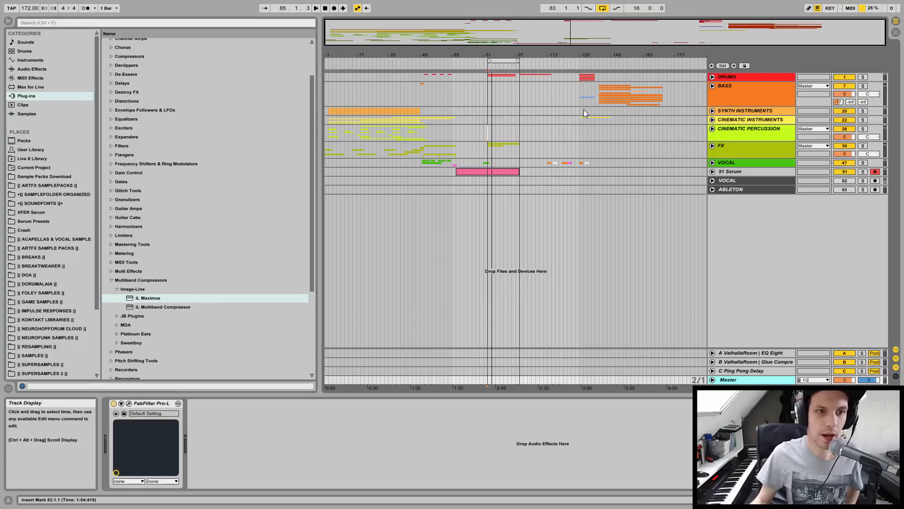
# Look over the DRUMS group's tracks and the MAIN DRUMS devices, folding MAIN DRUMS and the whole group again.
pyautogui.click(709, 77)
pyautogui.click(711, 76)
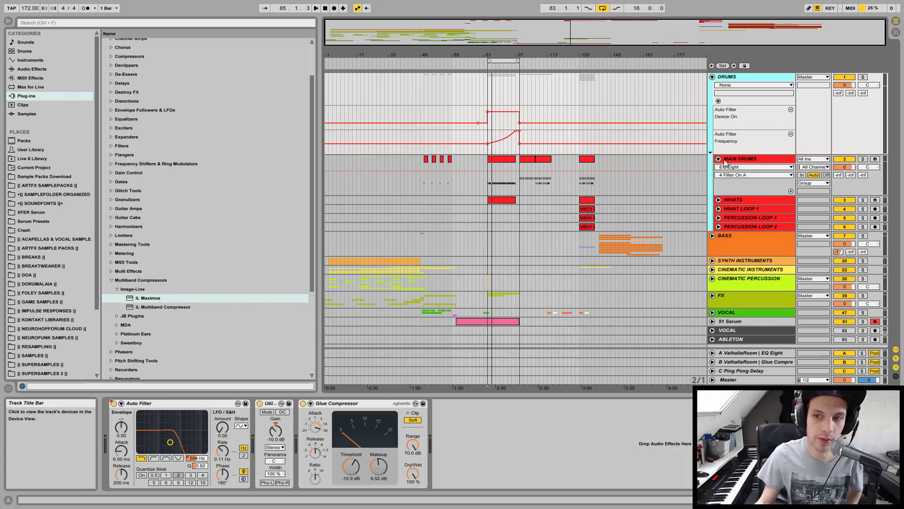
pyautogui.click(718, 158)
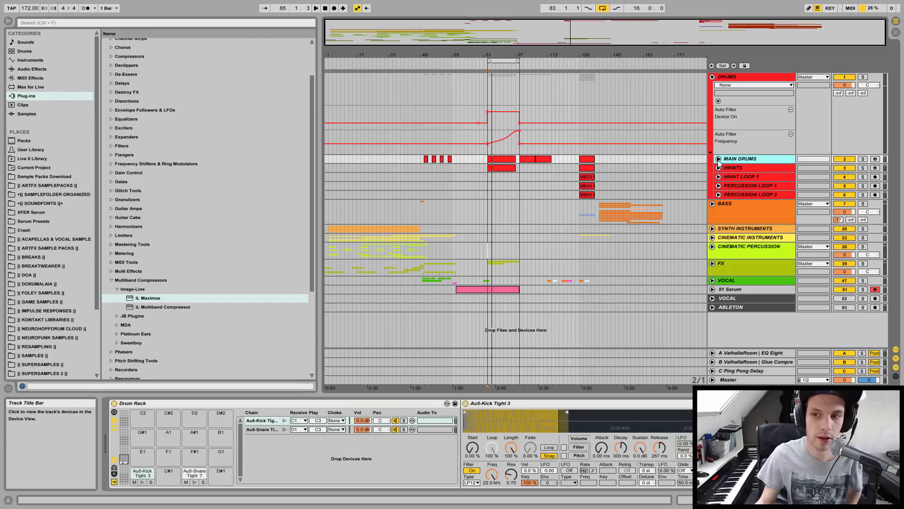
pyautogui.click(719, 159)
pyautogui.click(718, 159)
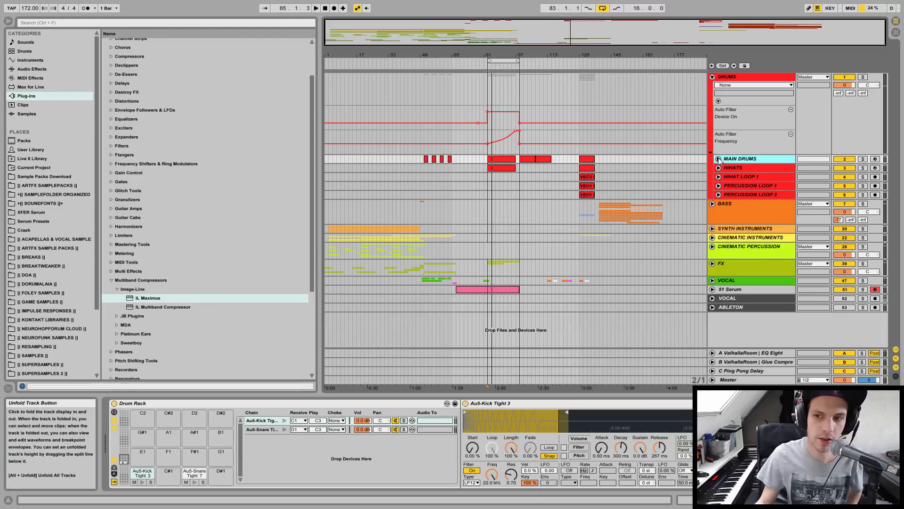
pyautogui.click(713, 77)
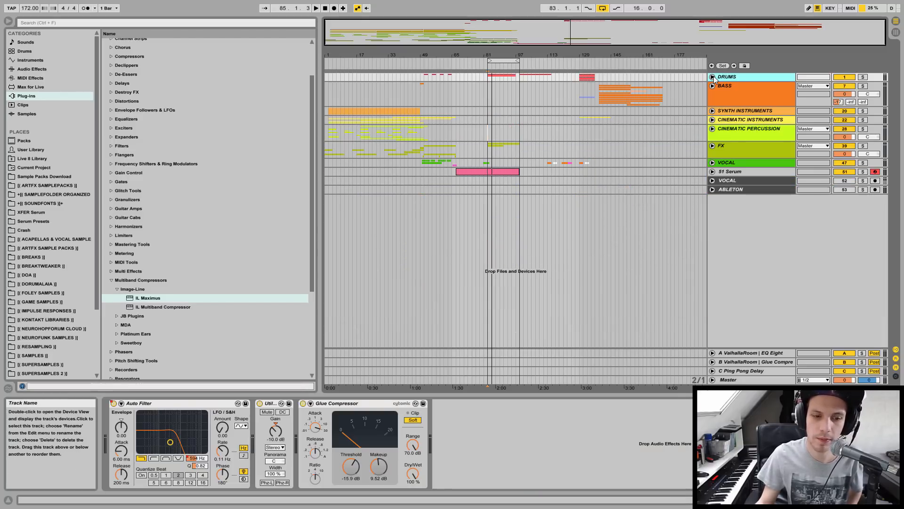